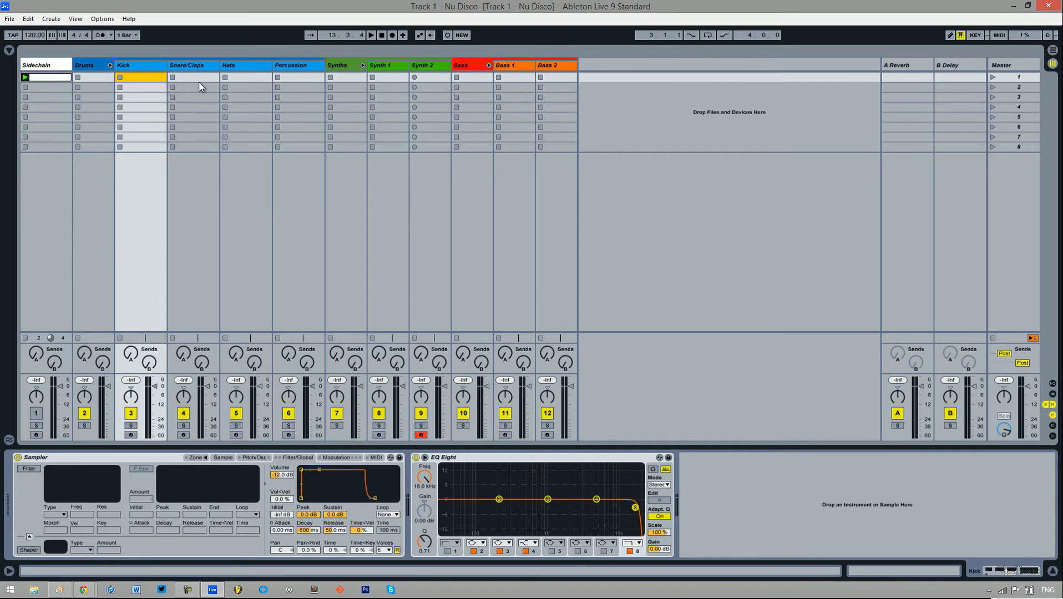
Step: Look through the device chains of the Kick, Snare/Claps, Hats and Percussion tracks
left_click(199, 82)
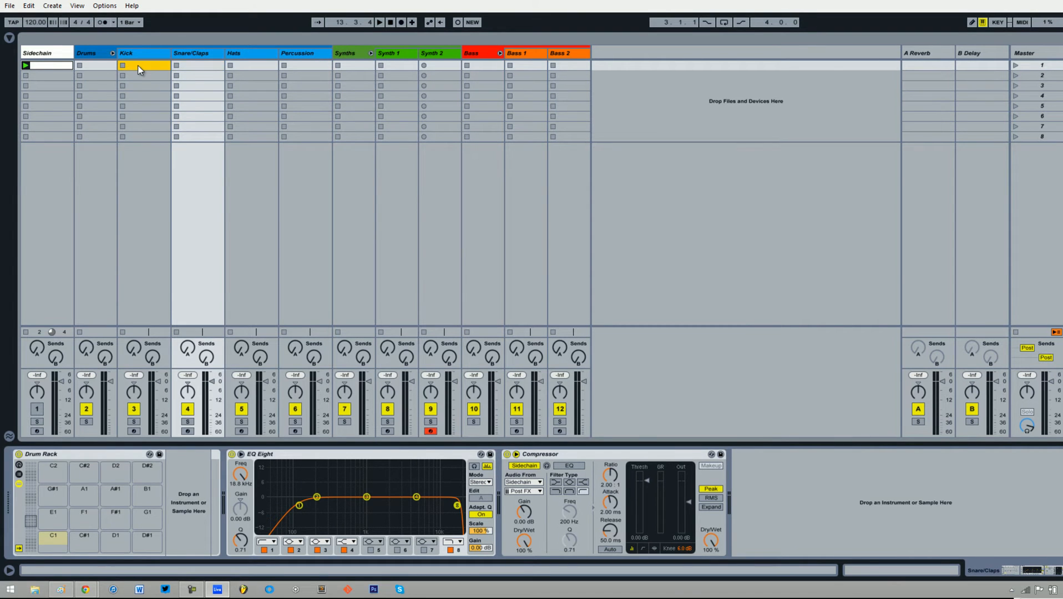
left_click(139, 67)
left_click(187, 67)
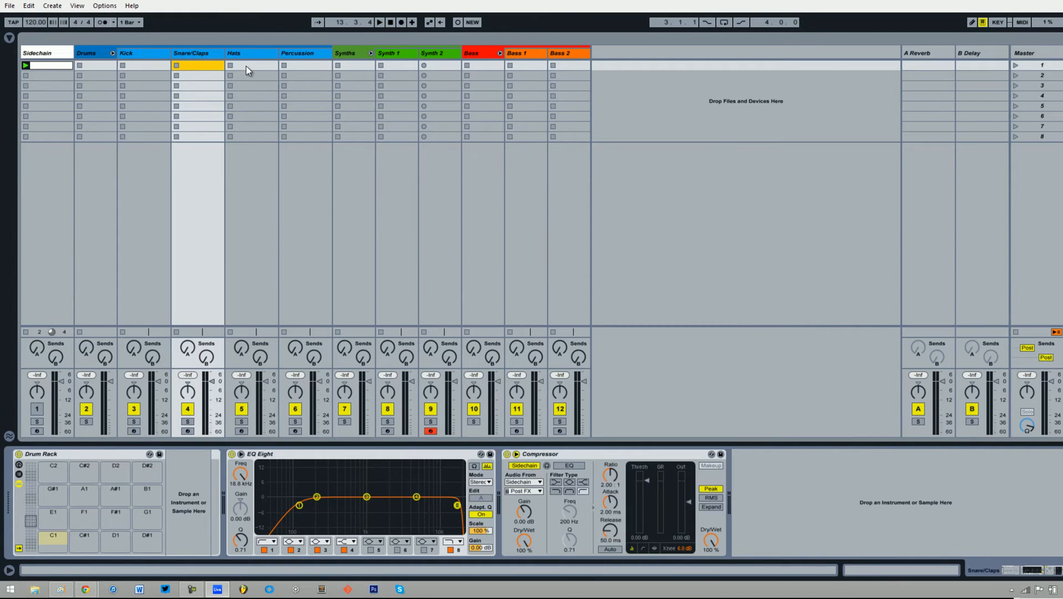
left_click(246, 65)
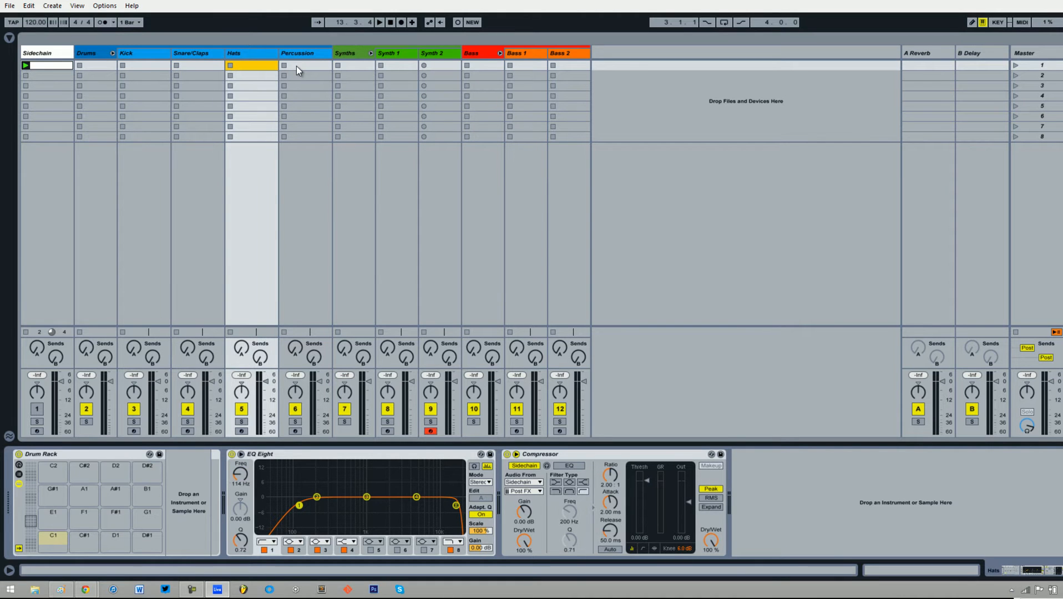
left_click(296, 66)
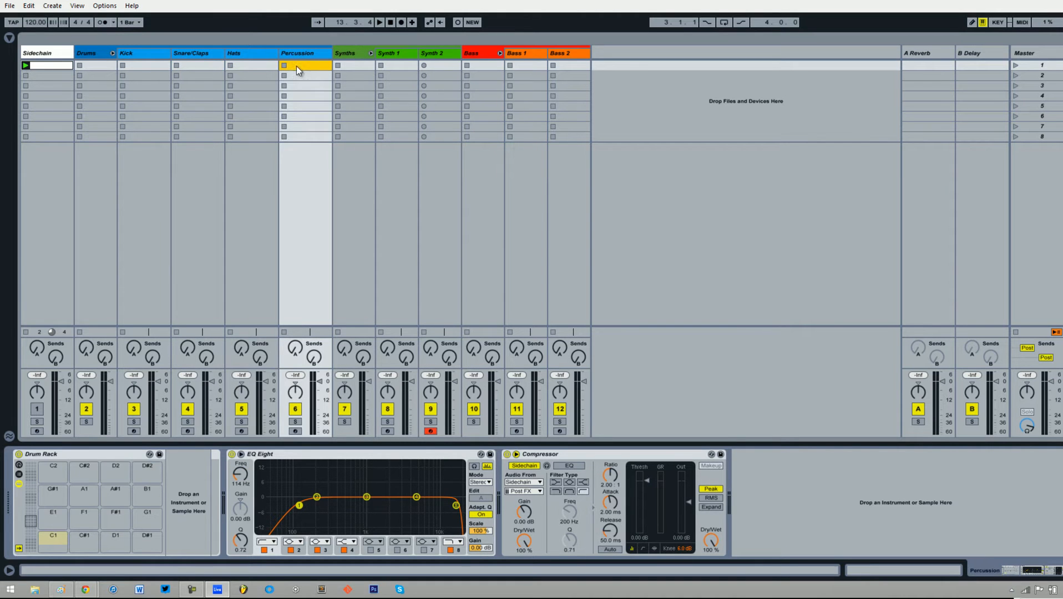
left_click(154, 55)
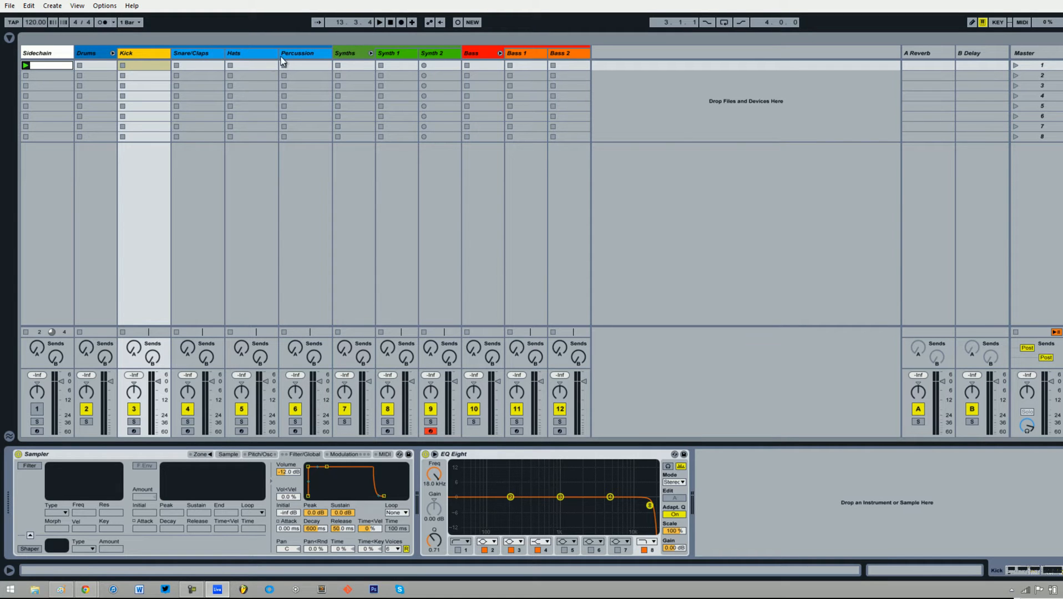
left_click(201, 55)
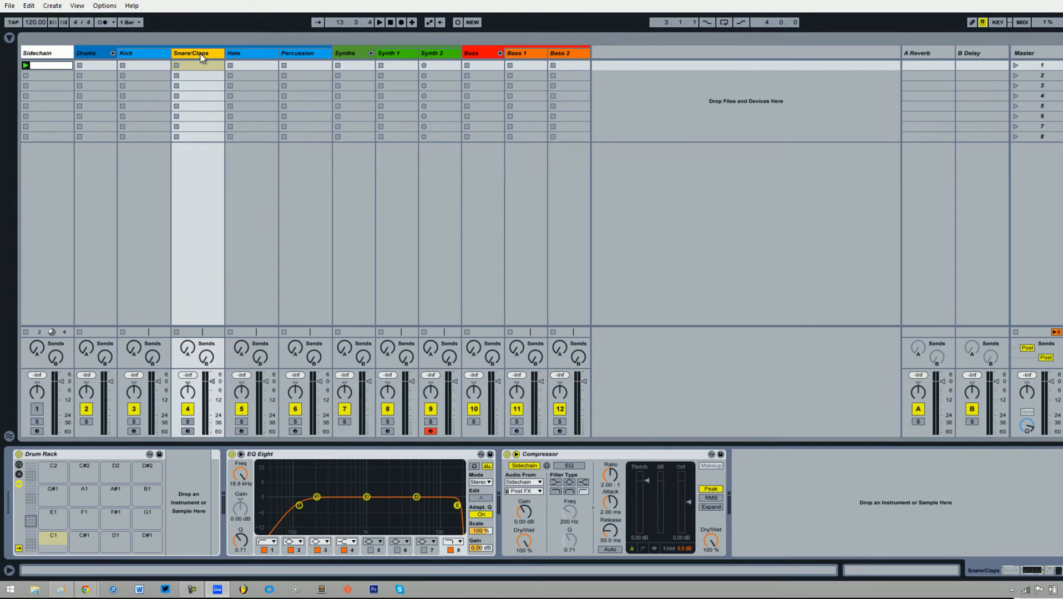
left_click(244, 54)
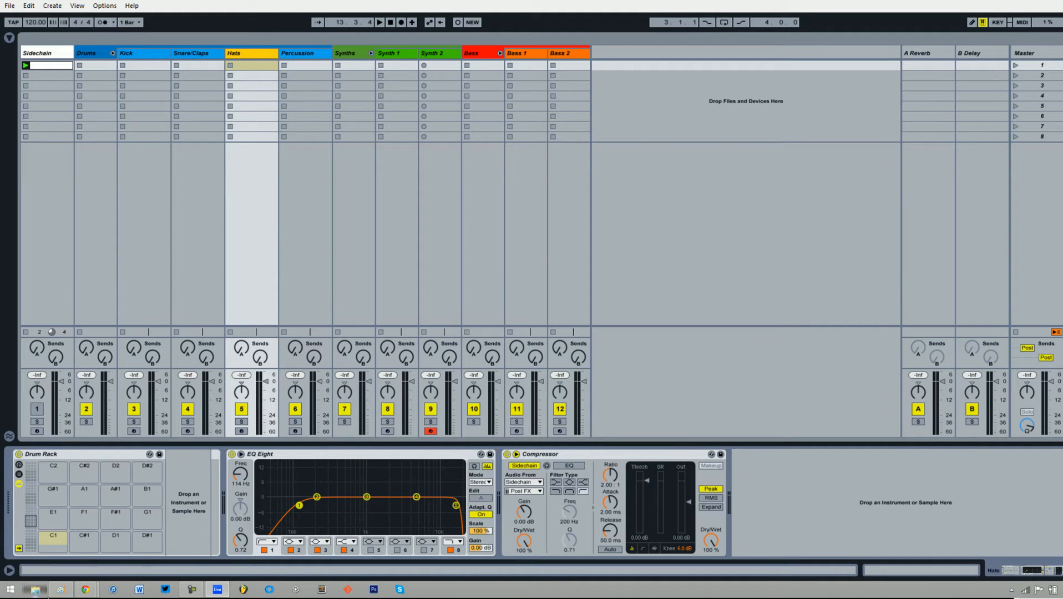
Step: Show the browser and expand the 125bpm Loops n Lines folder within musicradar-nu-disco-samples
left_click(60, 591)
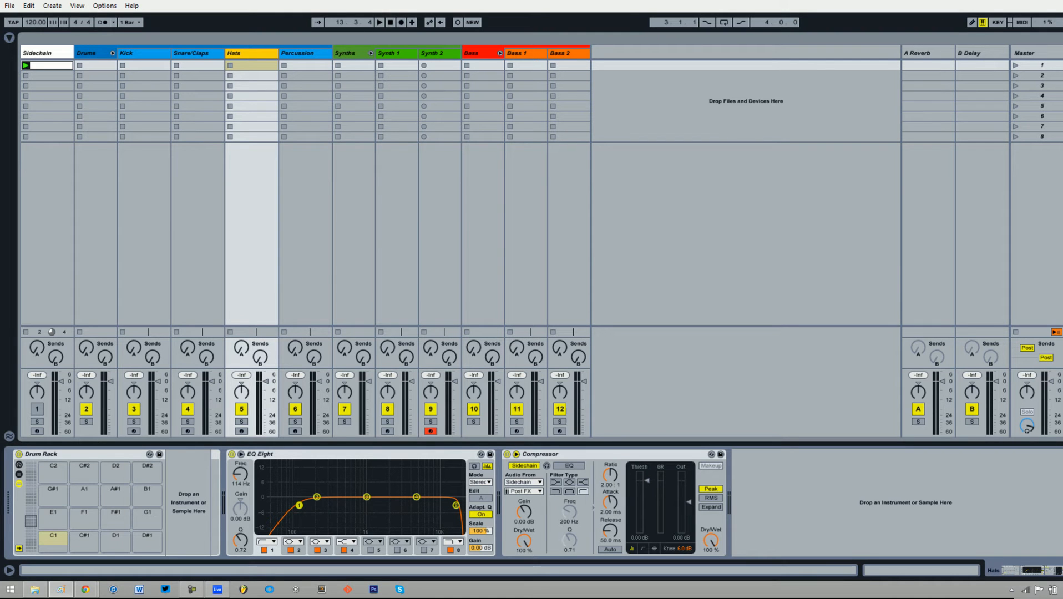
left_click(10, 38)
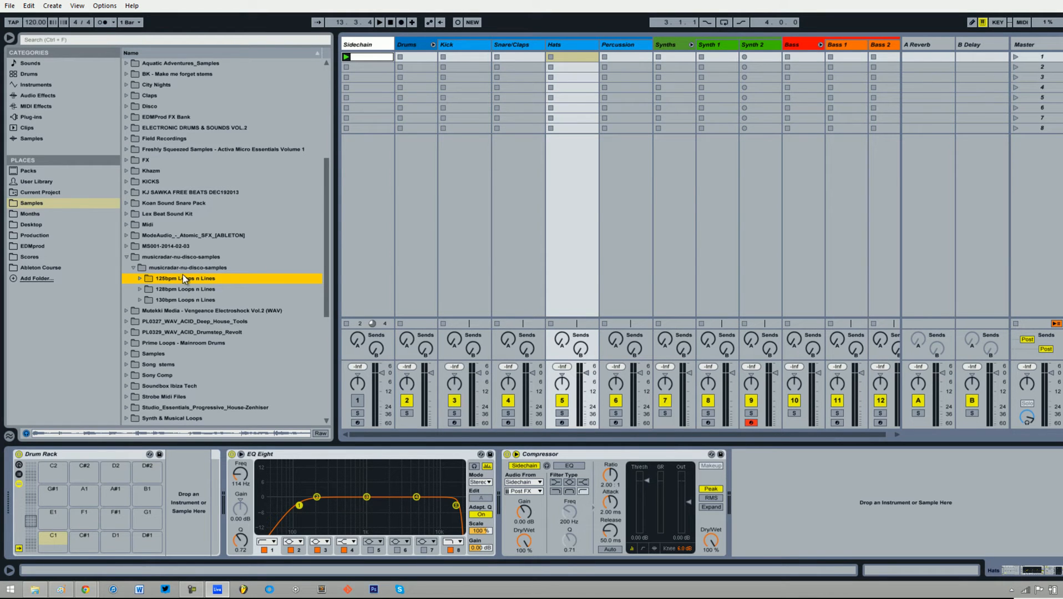
left_click(144, 282)
scroll(165, 316, "up", 1)
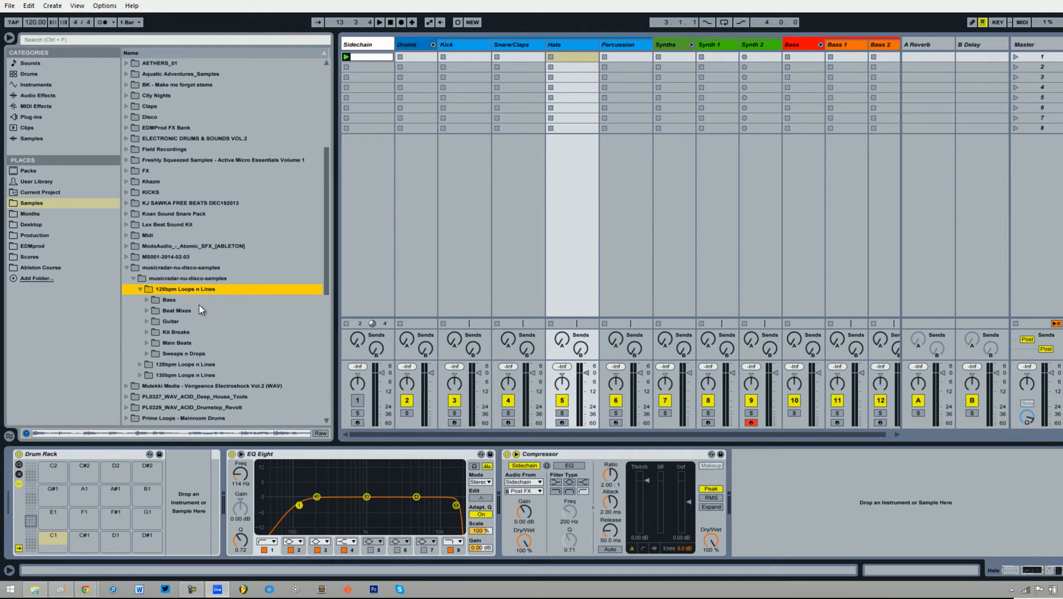
Step: Select the Kick track, switch to Paint to review the Track 1 - Nu Disco mind map, and return to Ableton Live
left_click(458, 47)
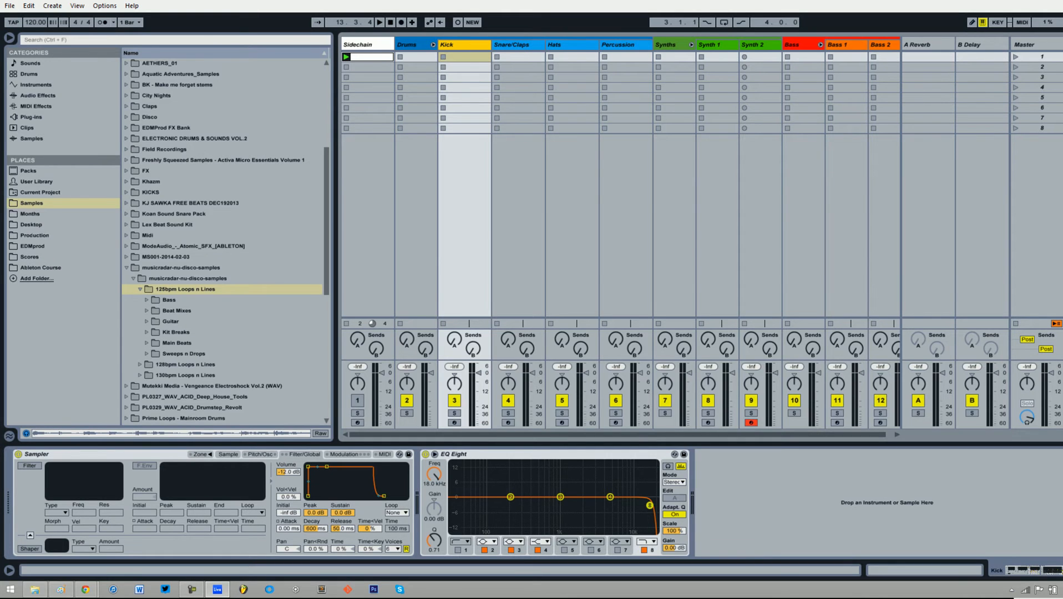
left_click(61, 590)
mouse_move(519, 170)
left_mouse_down()
mouse_move(409, 163)
mouse_move(389, 2)
left_mouse_up()
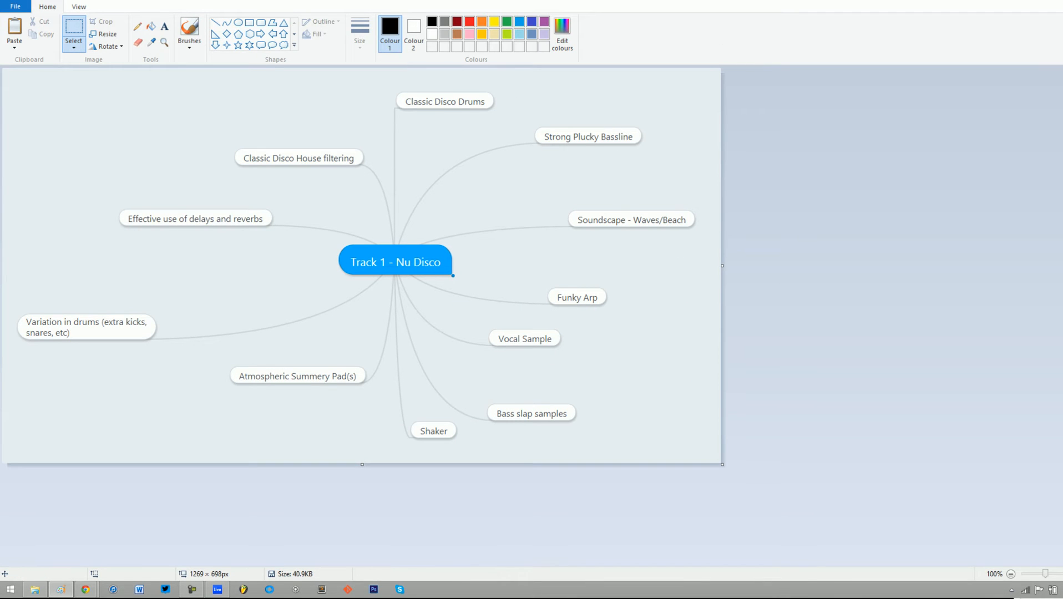
left_click(1018, 1)
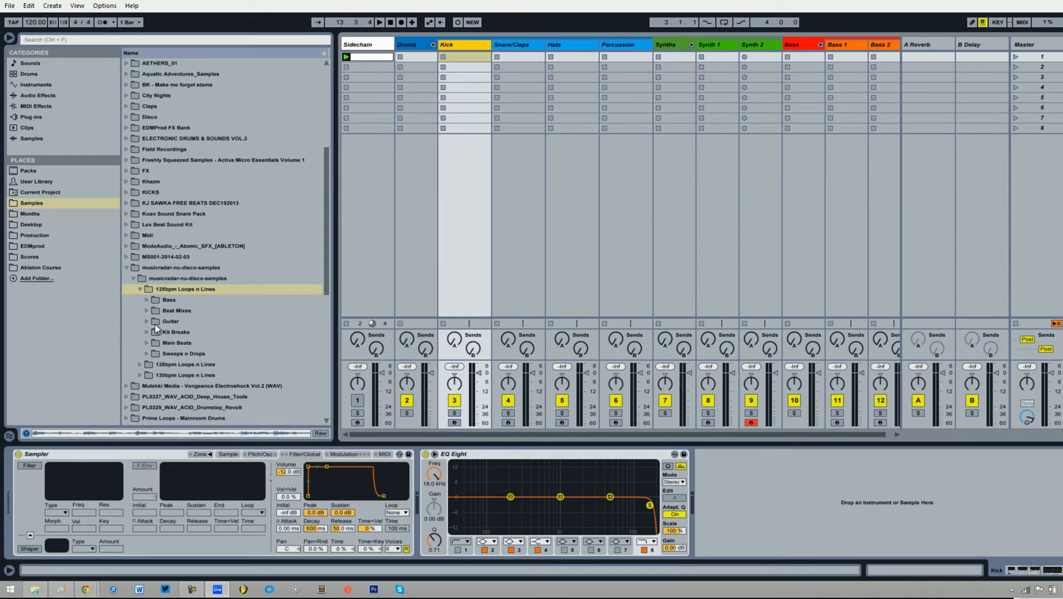
Step: Expand the Main Beats folder and audition its ND_BeatA125 loops and ND_BeatB125-01.wav
left_click(147, 344)
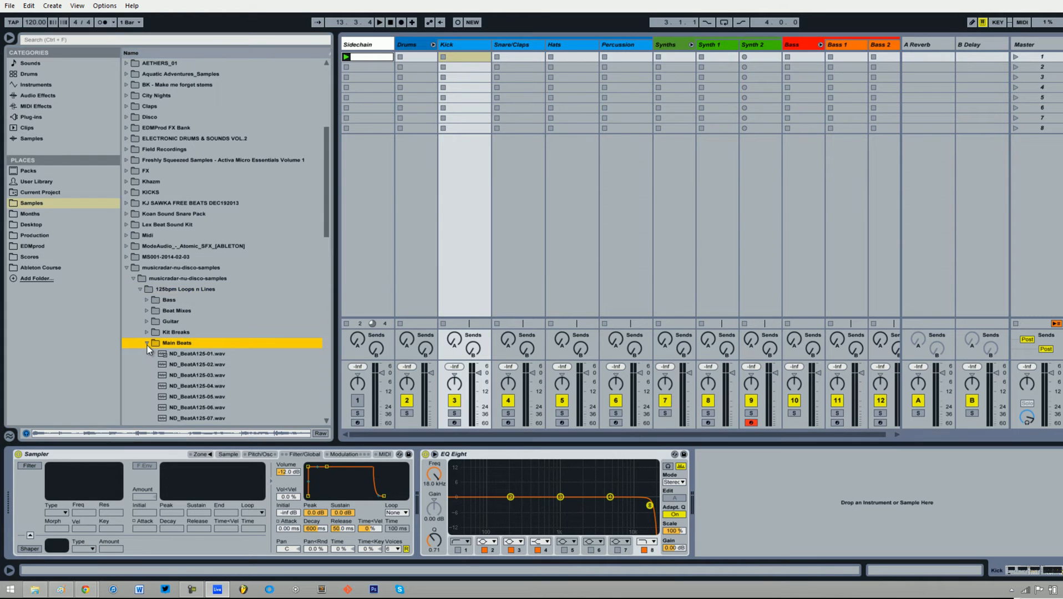
left_click(177, 352)
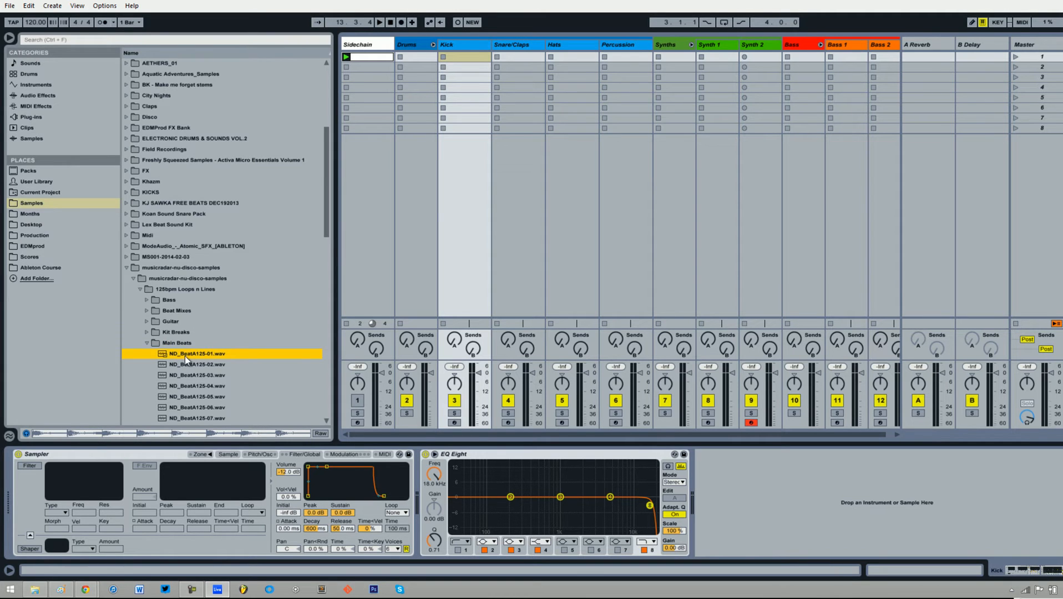
scroll(183, 357, "down", 2)
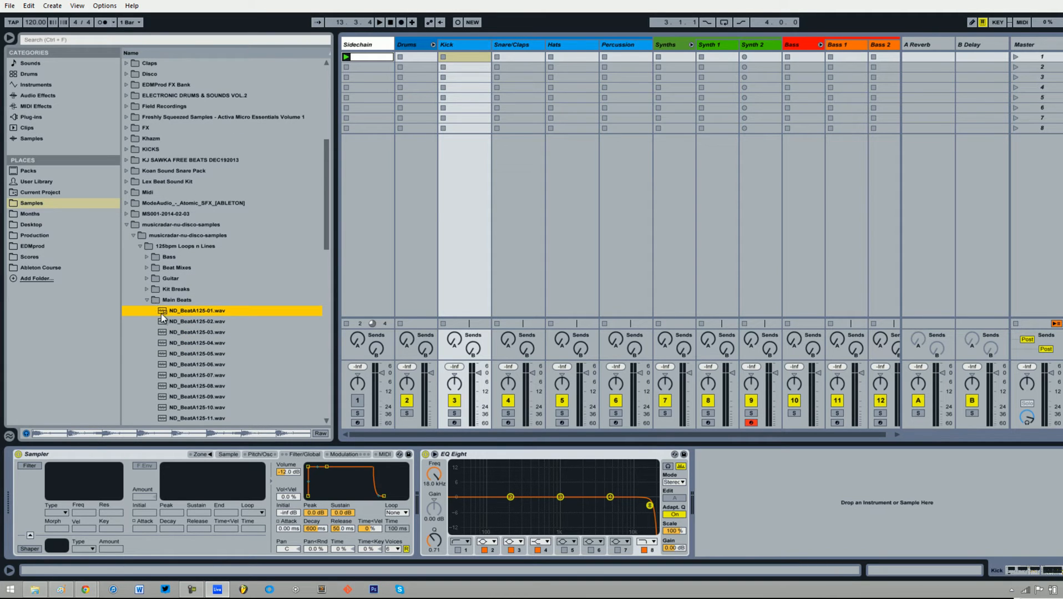
left_click(189, 355)
scroll(189, 359, "down", 2)
left_click(189, 356)
scroll(189, 356, "down", 1)
left_click(189, 357)
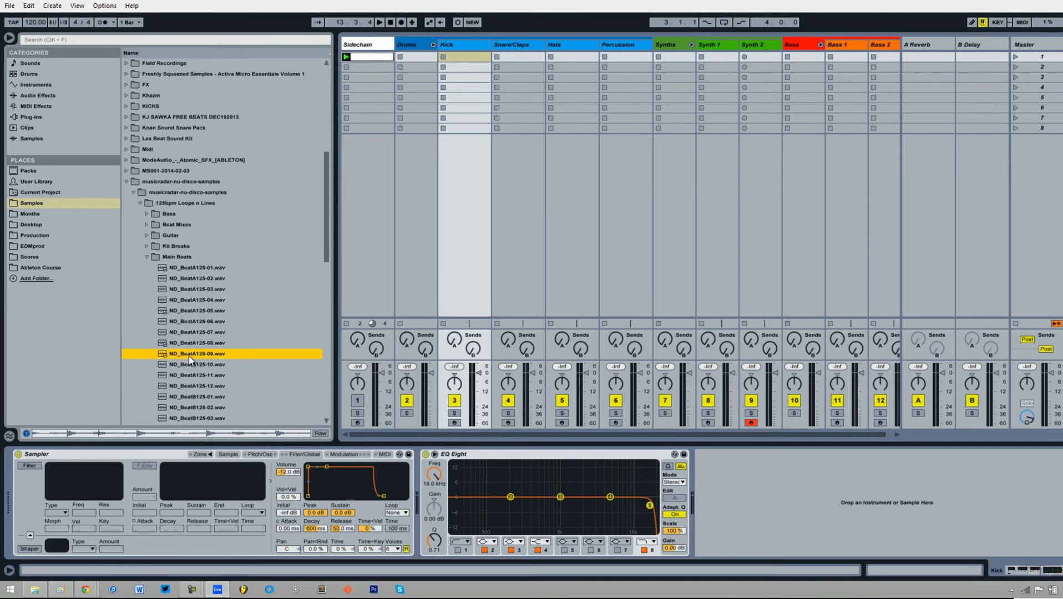
left_click(191, 361)
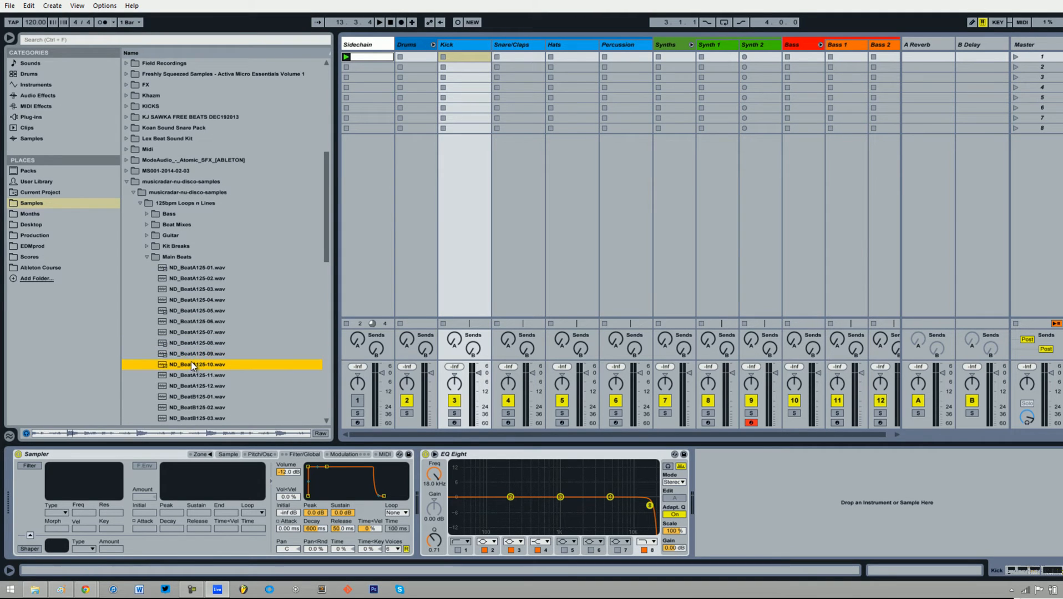
scroll(191, 361, "down", 2)
left_click(195, 354)
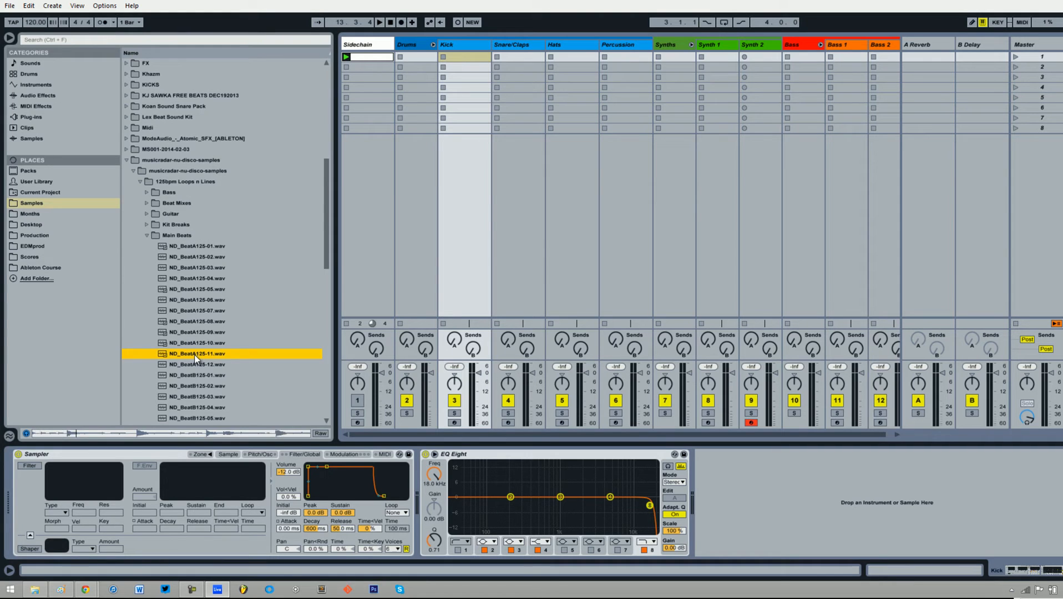
left_click(195, 364)
scroll(195, 364, "down", 2)
left_click(197, 356)
scroll(197, 355, "down", 1)
scroll(196, 355, "down", 1)
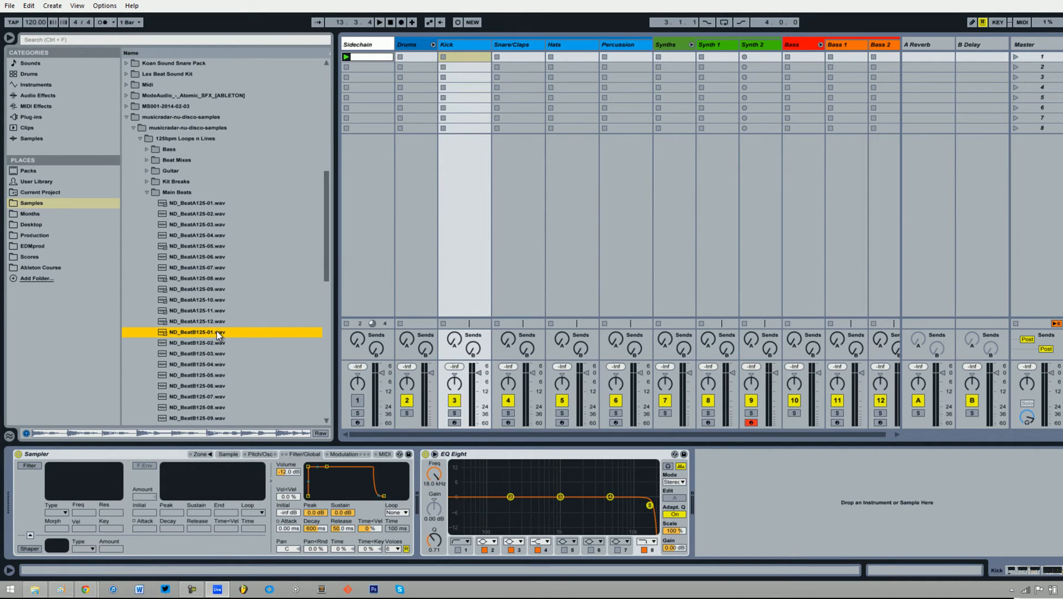
Step: Load ND_BeatB125-01.wav onto the C1 pad of the Drum Rack on the Snare/Claps track
left_click(523, 44)
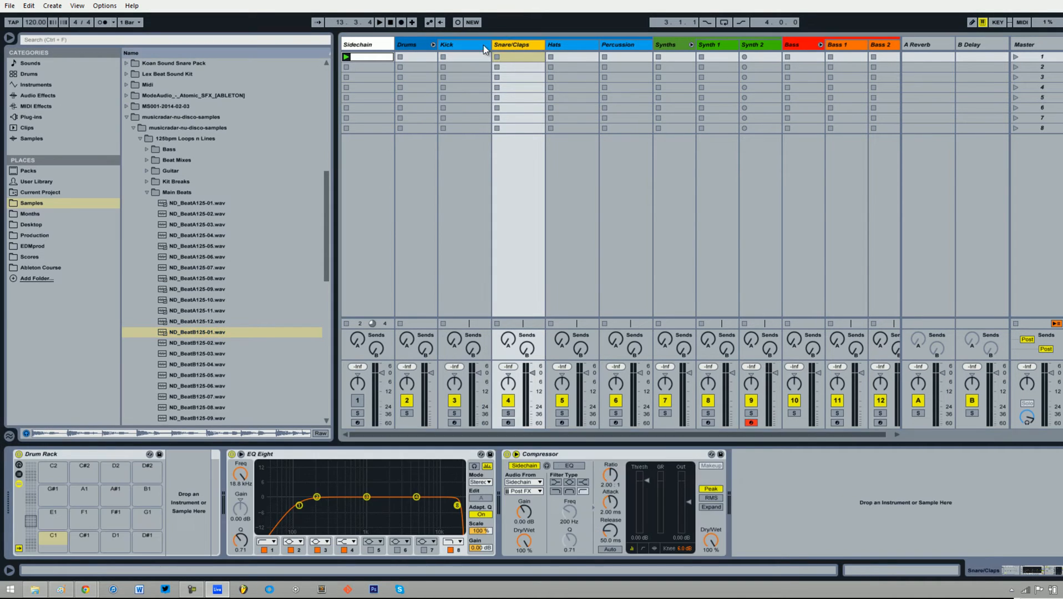
left_click(29, 85)
left_click(46, 203)
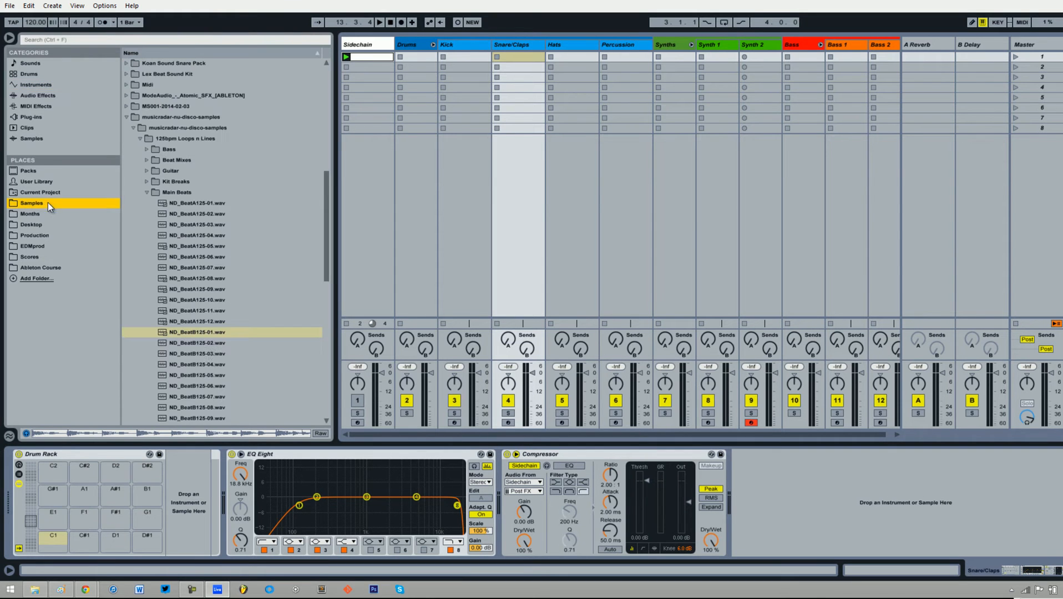
left_click_drag(199, 331, 56, 537)
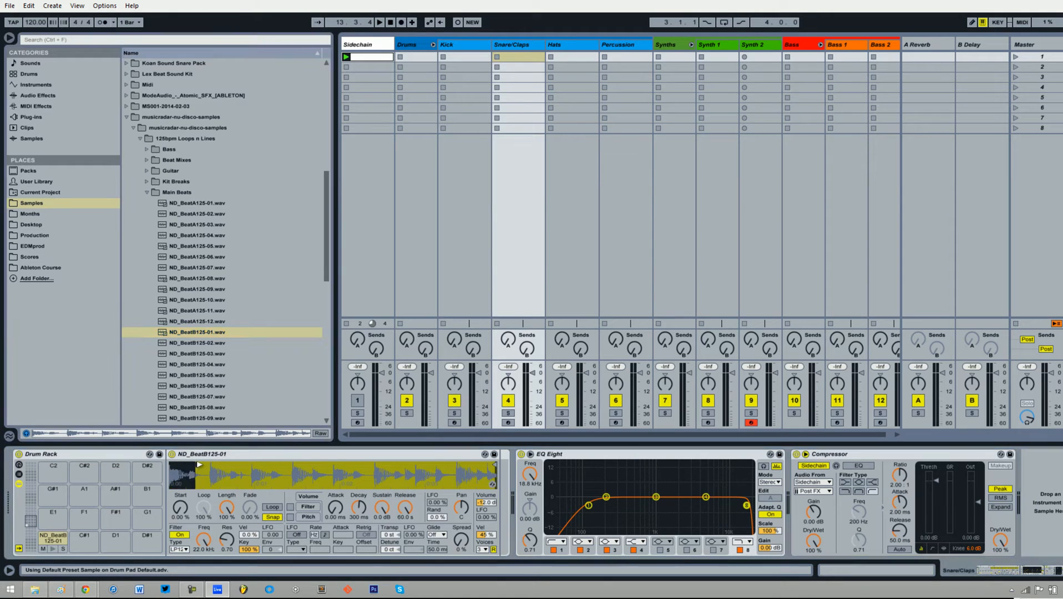
Step: Arm the Snare/Claps track, lower the computer keyboard to the C1 to D2 octave and trigger the loaded sample
left_click(508, 423)
key("z")
key("z")
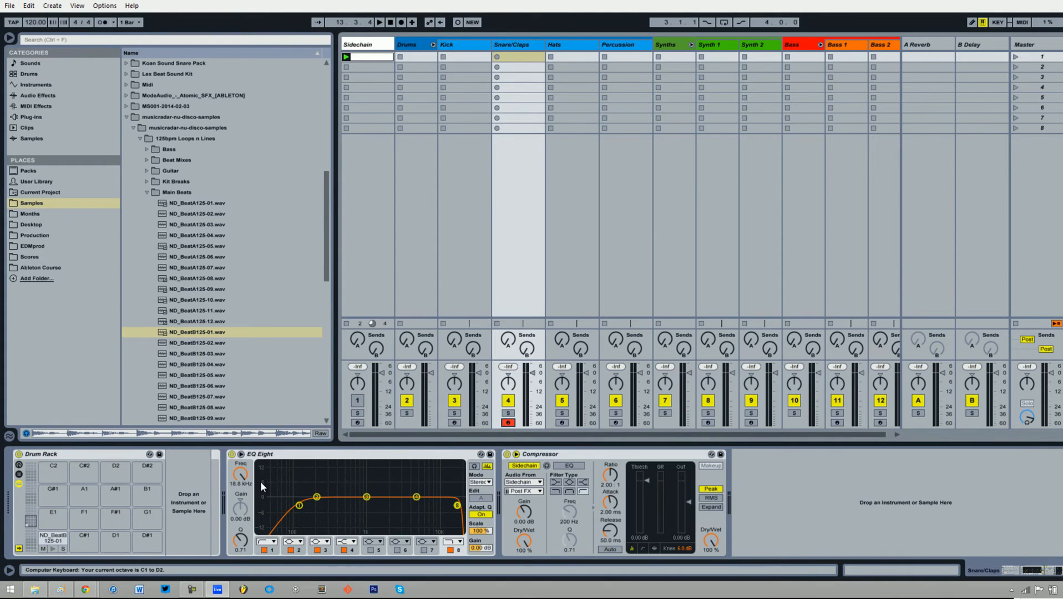
key("a")
key("space")
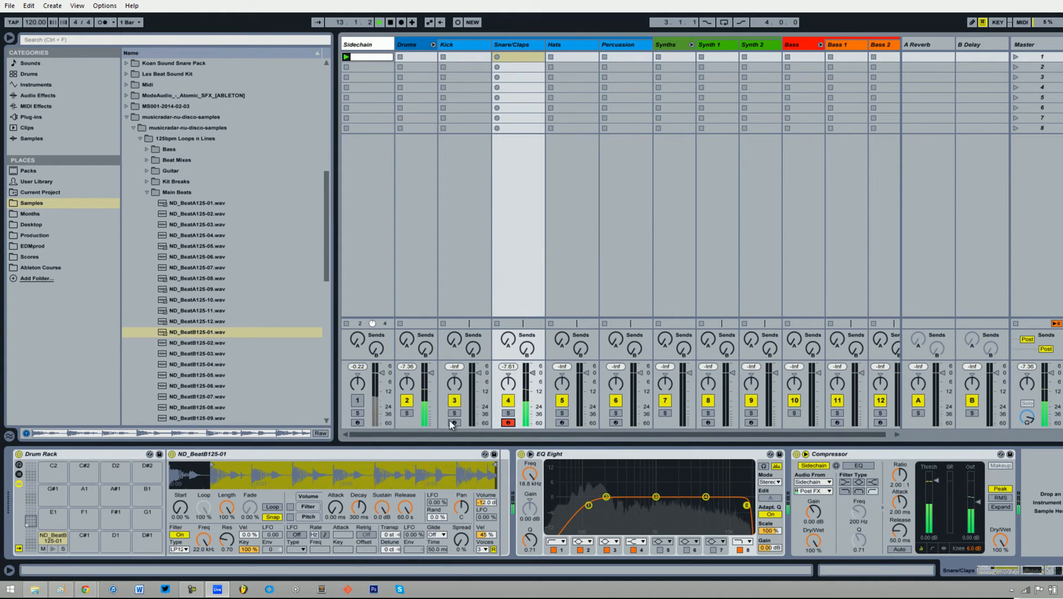
key("space")
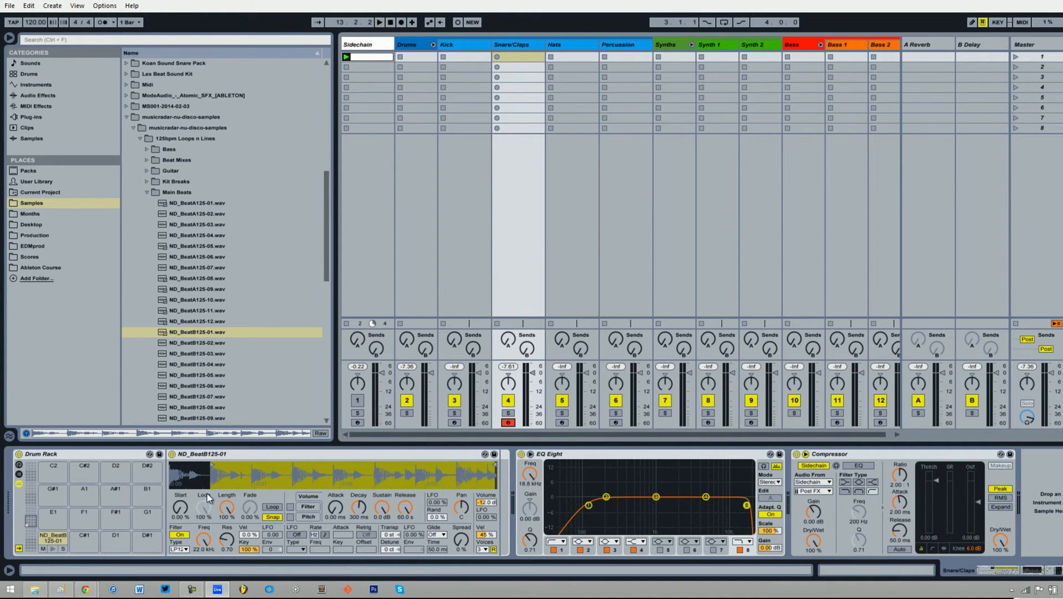
Step: Trim the ND_BeatB125-01 sample's playback region to its fourth hit and lower the sustain
left_click_drag(217, 467, 257, 472)
left_click_drag(382, 511, 402, 555)
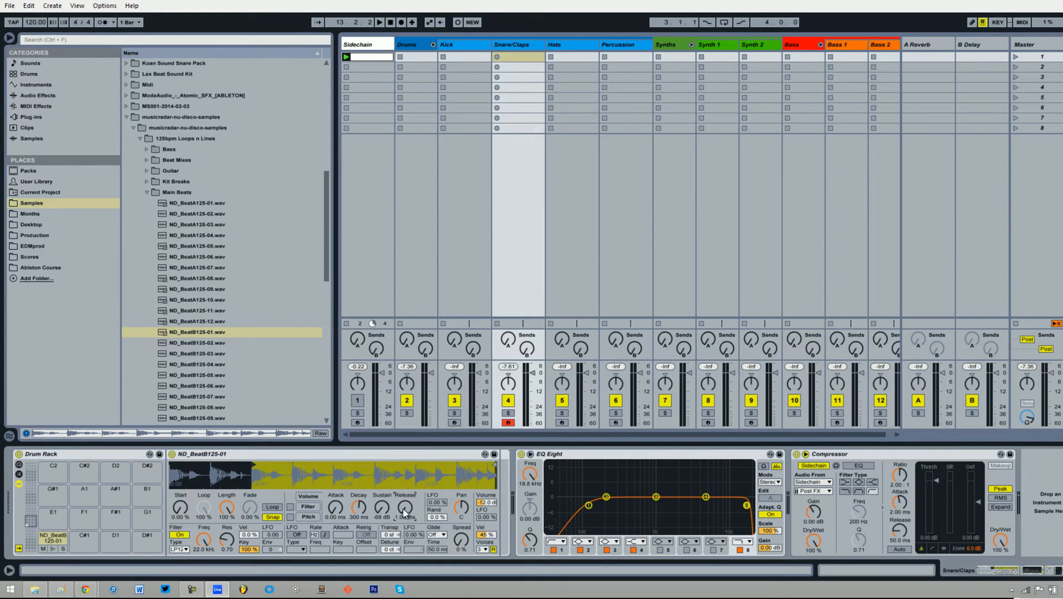
key("a")
left_click_drag(254, 466, 295, 463)
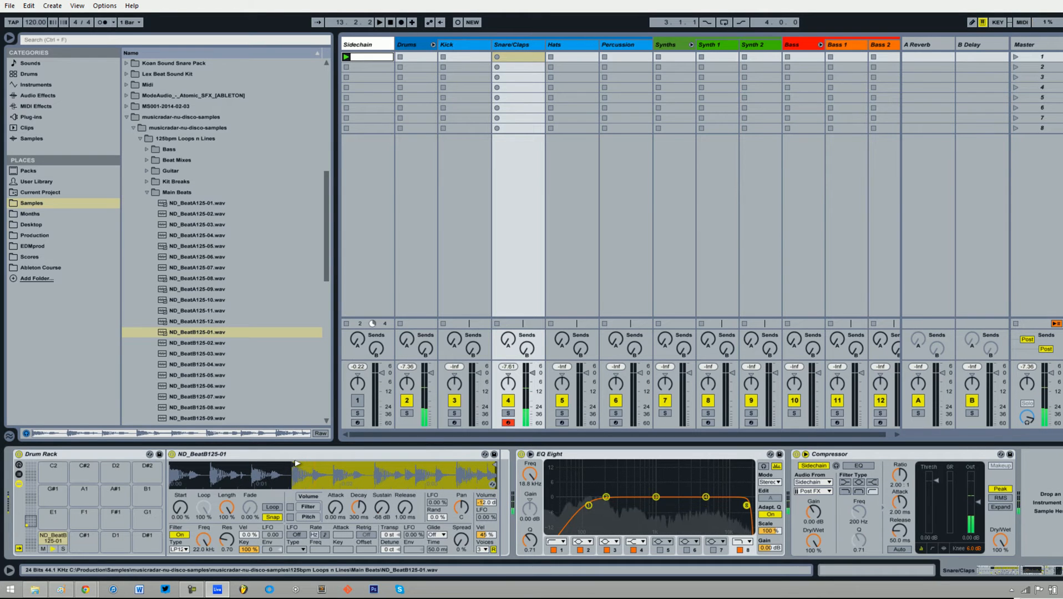
left_click_drag(495, 468, 308, 468)
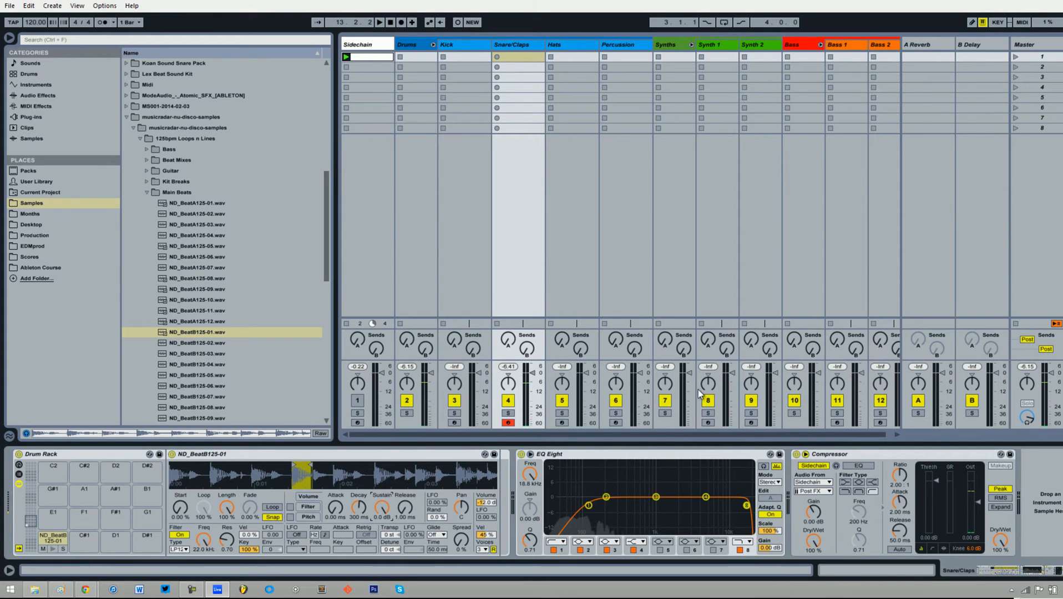
Step: Create a one-bar clip on Snare/Claps and place one-beat-long C1 notes on beats 2 and 4
double_click(526, 57)
left_click(498, 57)
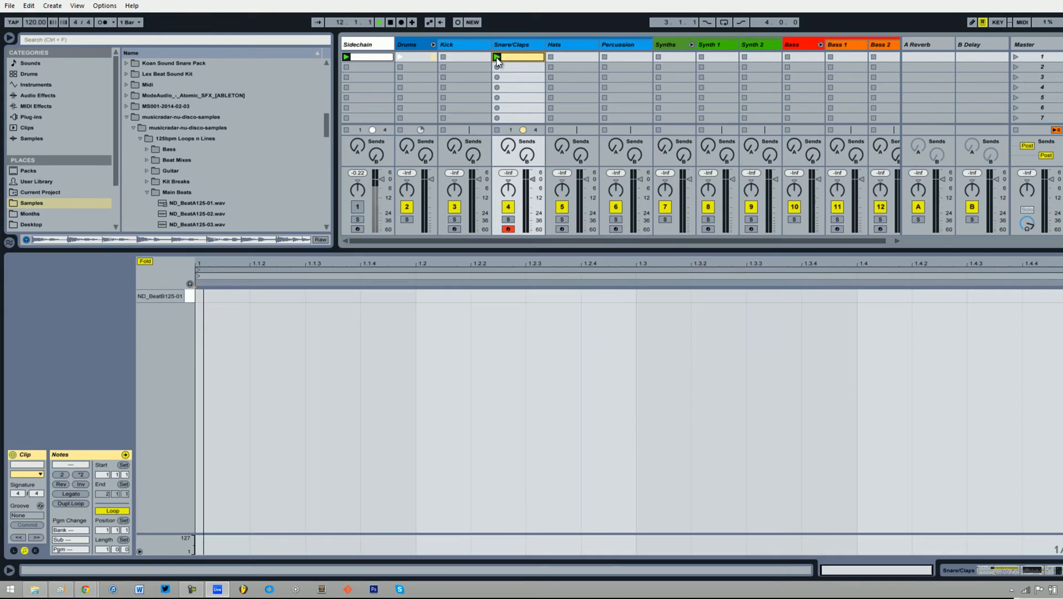
double_click(428, 294)
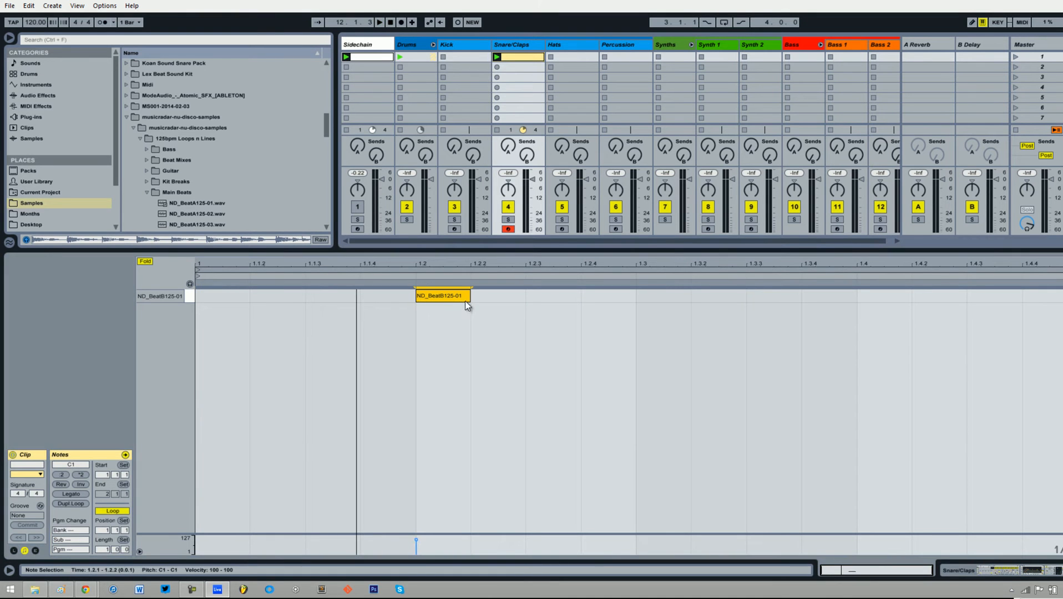
left_click_drag(469, 300, 627, 301)
left_click_drag(610, 339, 201, 295)
key("ctrl+d")
Step: Raise the EQ Eight low-cut frequency on the Snare/Claps track to 190 Hz and check the sound in playback
left_click(1002, 568)
key("space")
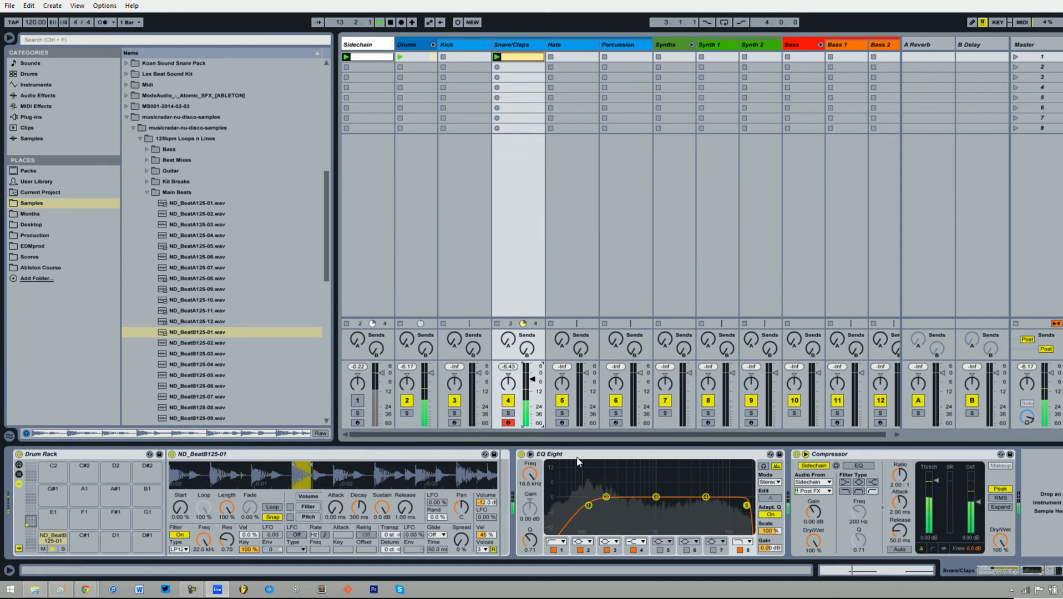
key("space")
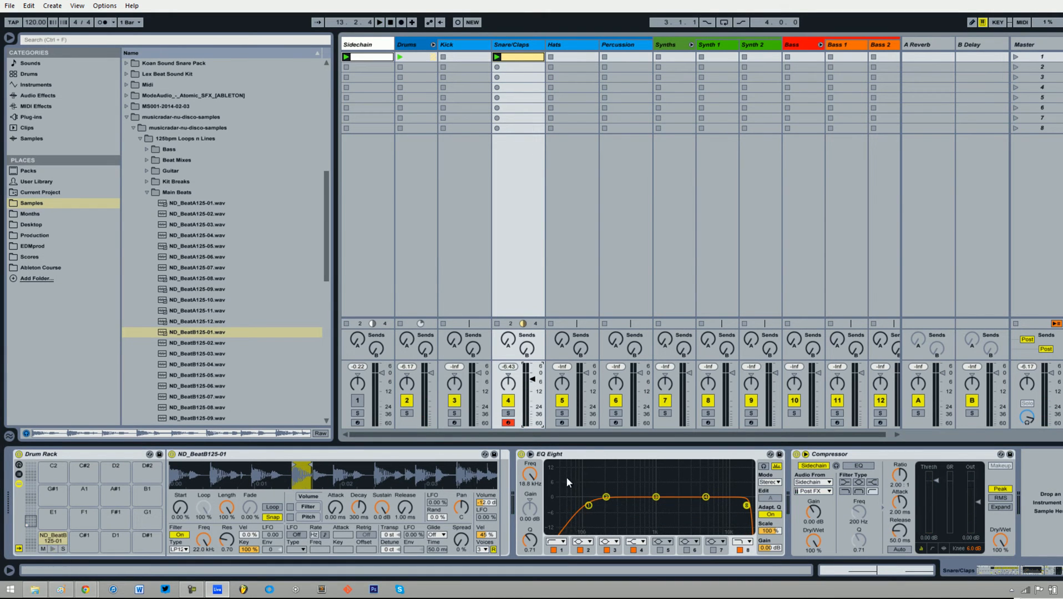
left_click_drag(590, 508, 602, 508)
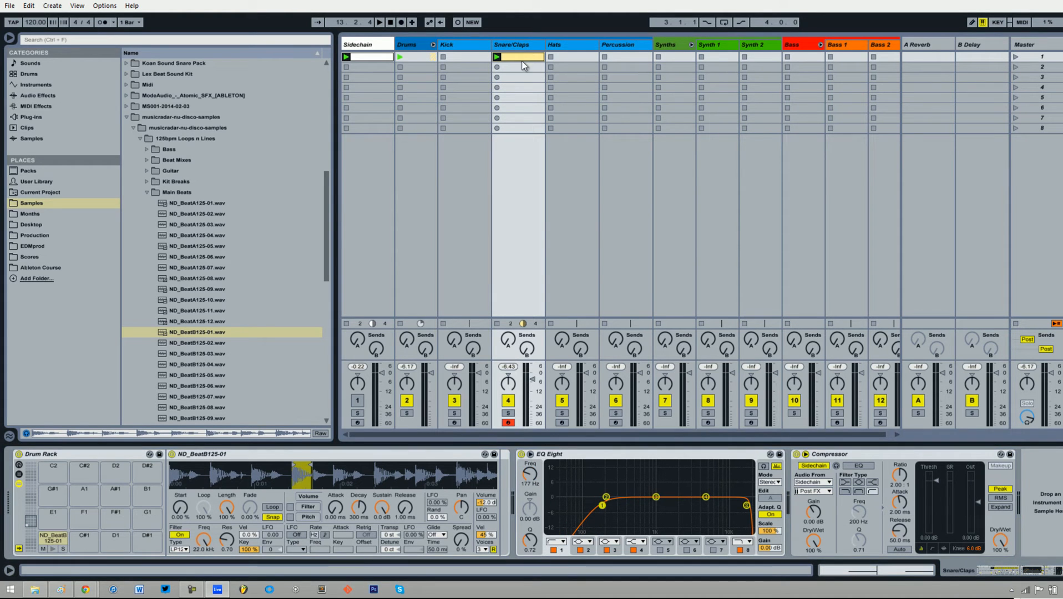
left_click(526, 48)
mouse_move(603, 506)
left_mouse_down()
mouse_move(617, 508)
mouse_move(605, 509)
left_mouse_up()
key("space")
Step: Collapse the Main Beats folder and open the VEH2 70s and 80s Kicks folder inside the KICKS samples
left_click(149, 192)
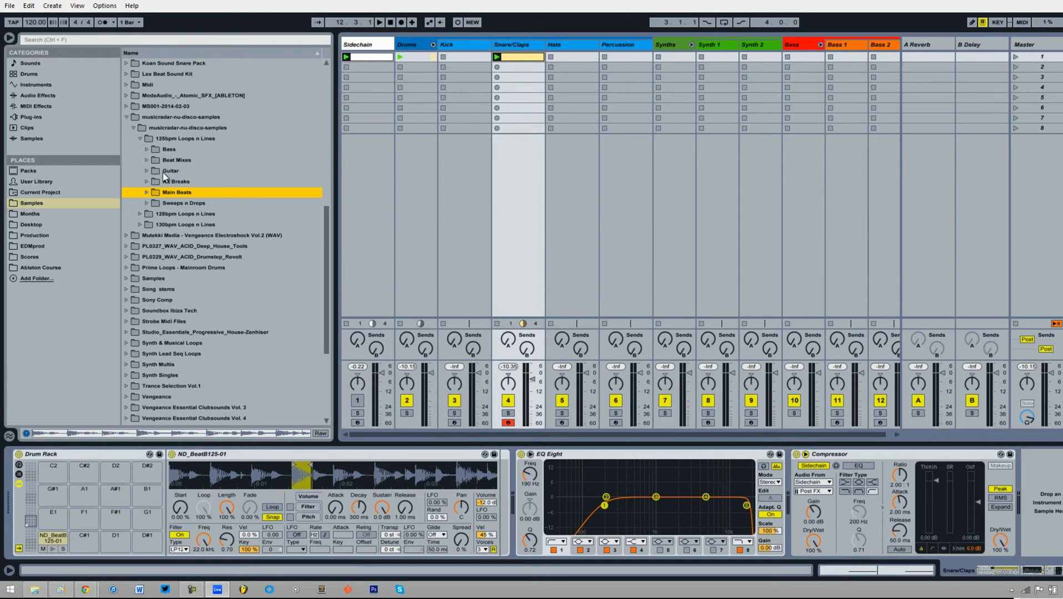
scroll(166, 235, "up", 3)
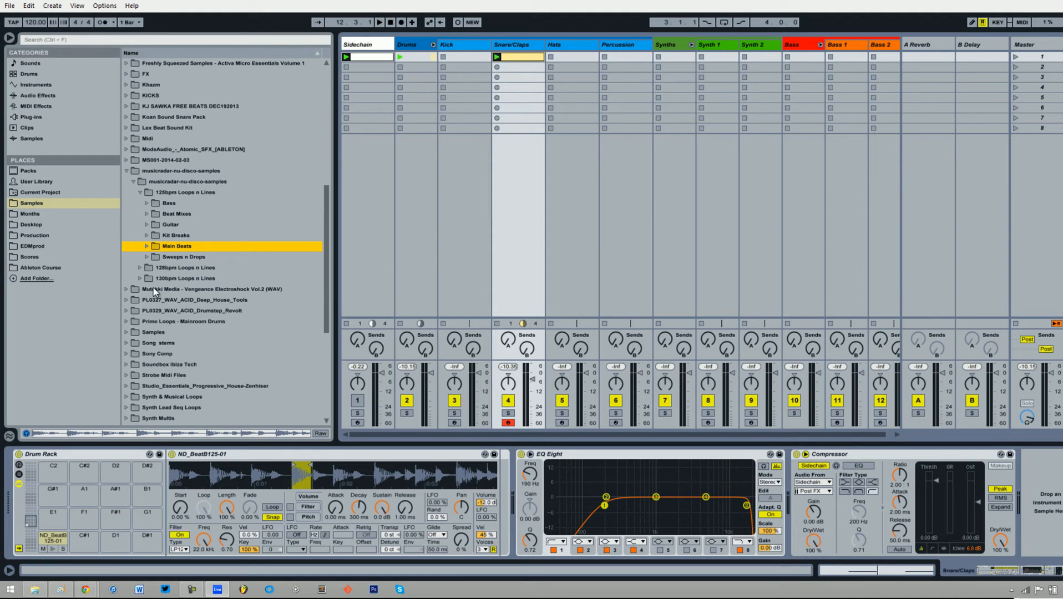
left_click(126, 292)
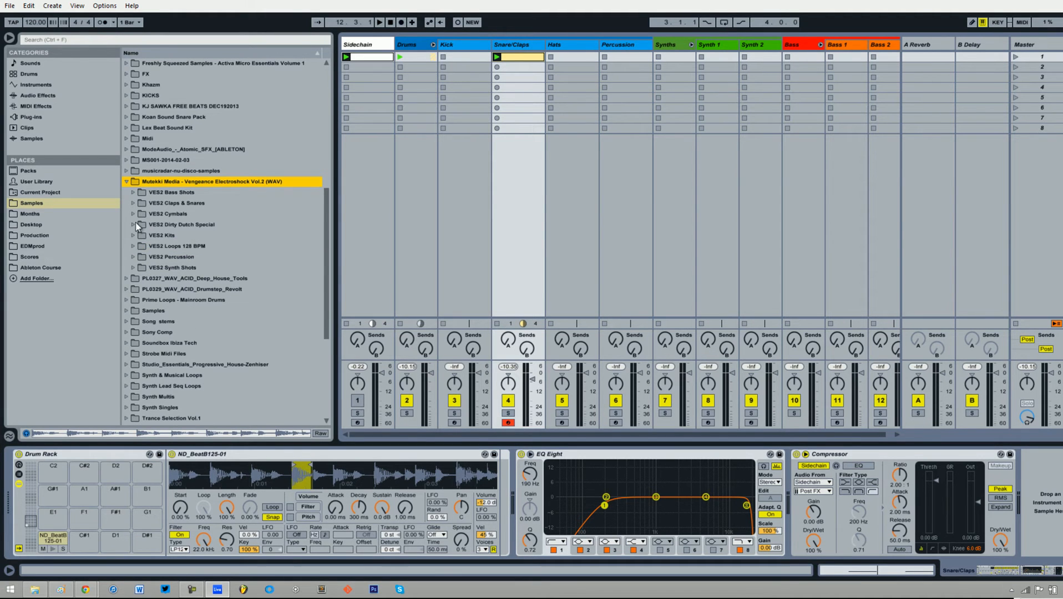
left_click(127, 96)
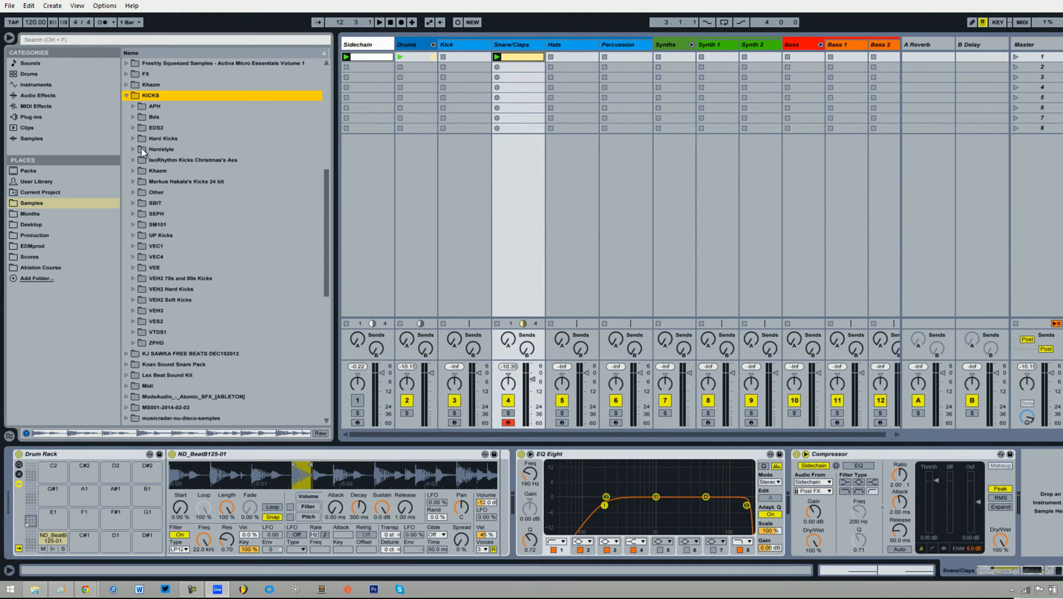
left_click(134, 279)
scroll(177, 287, "down", 1)
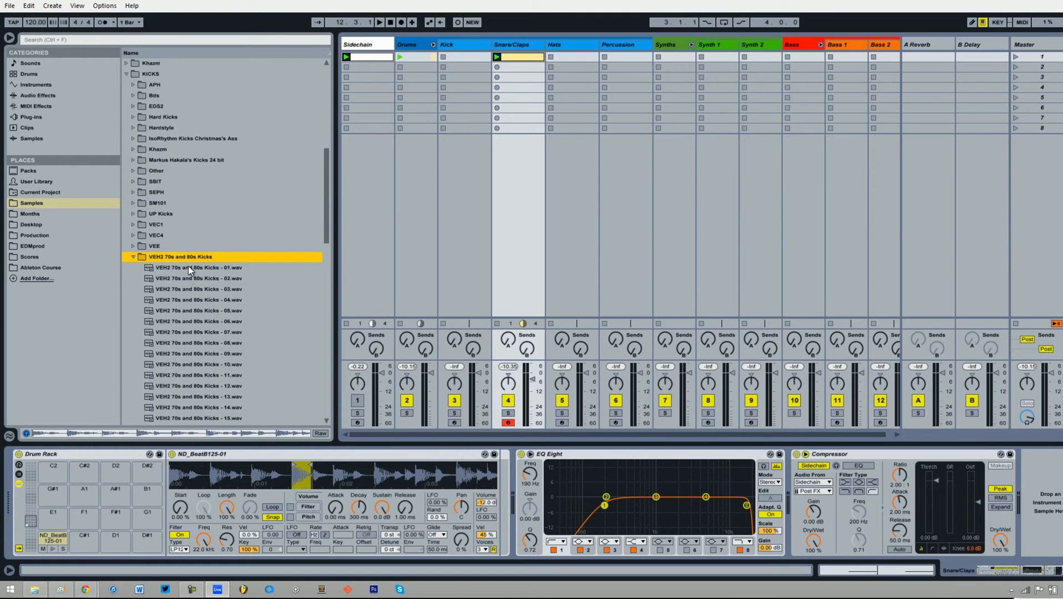
Step: Audition the VEH2 70s and 80s kick samples from 01 through 18 to compare their sound
left_click(188, 266)
left_click(191, 278)
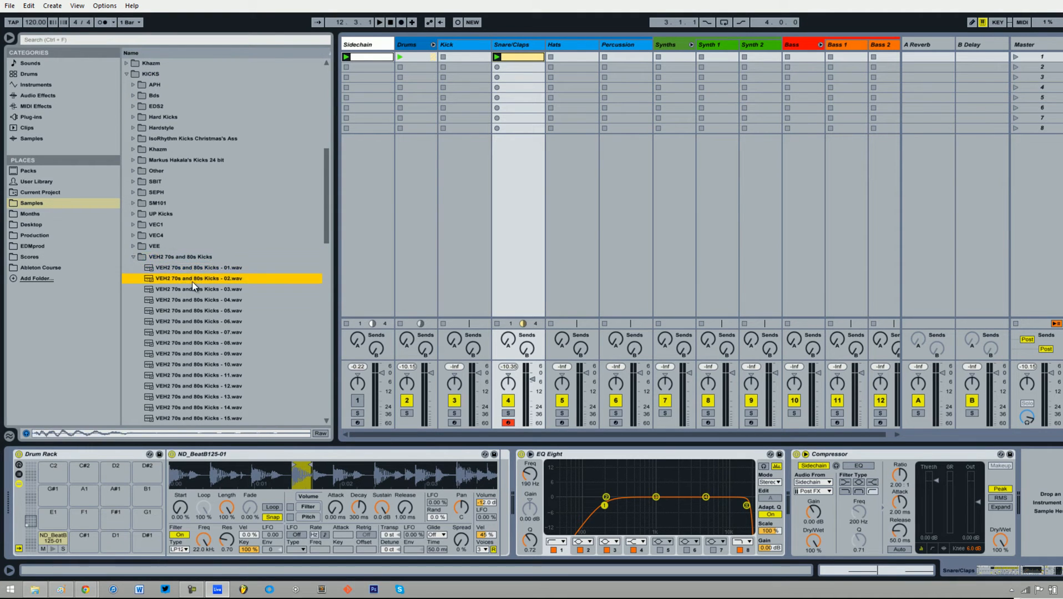
left_click(202, 300)
left_click(210, 311)
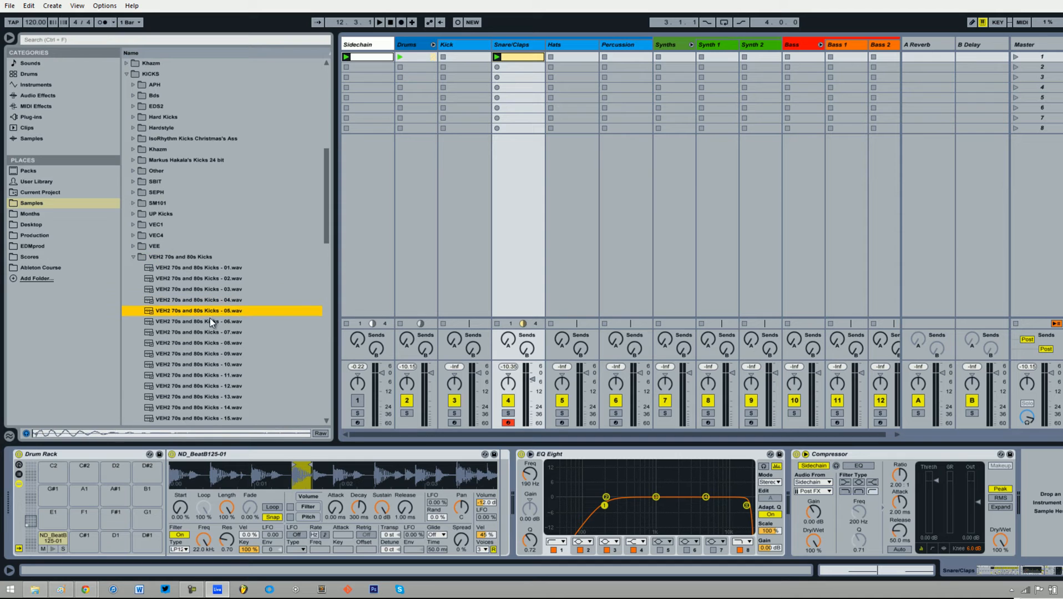
left_click(211, 322)
left_click(216, 332)
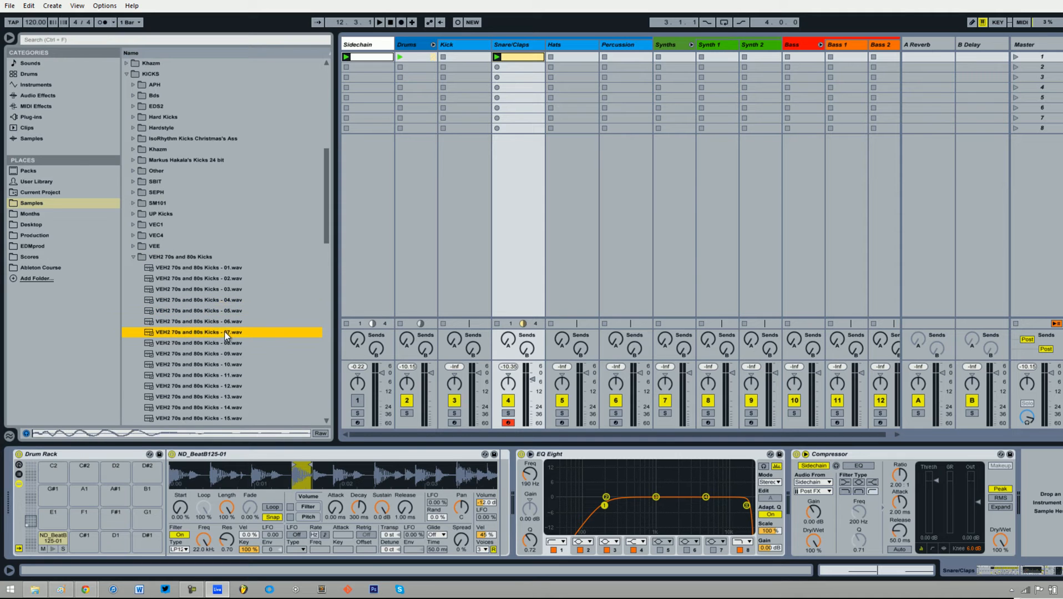
left_click(220, 343)
left_click(219, 355)
left_click(214, 366)
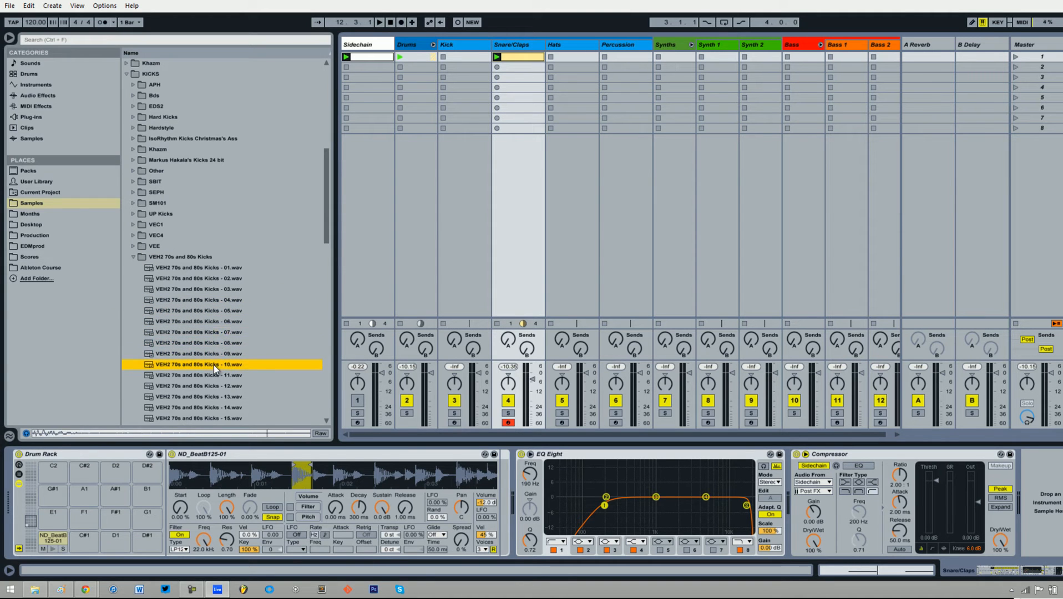
left_click(212, 377)
left_click(212, 386)
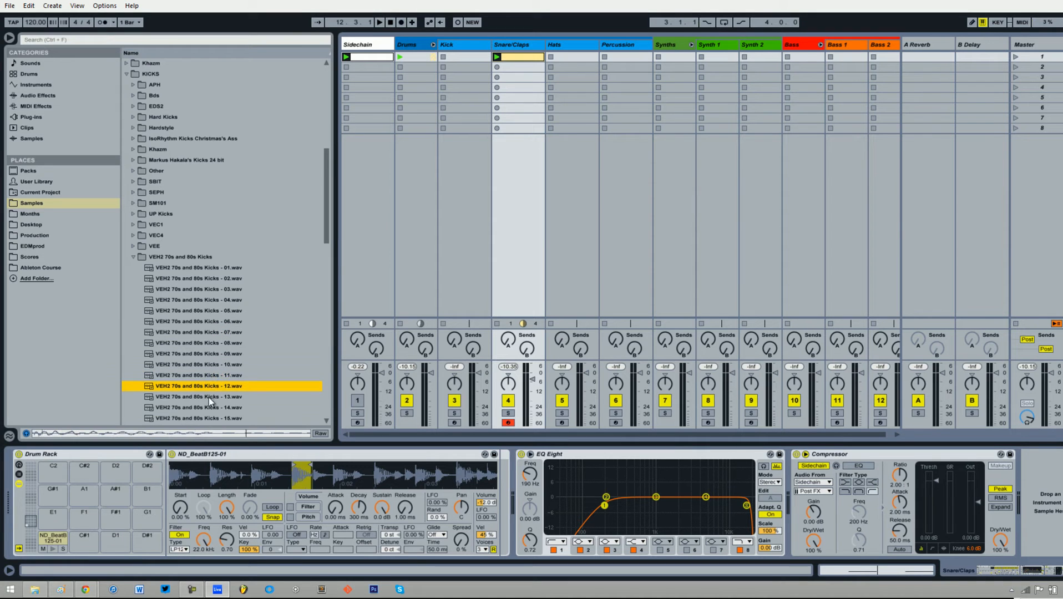
left_click(208, 396)
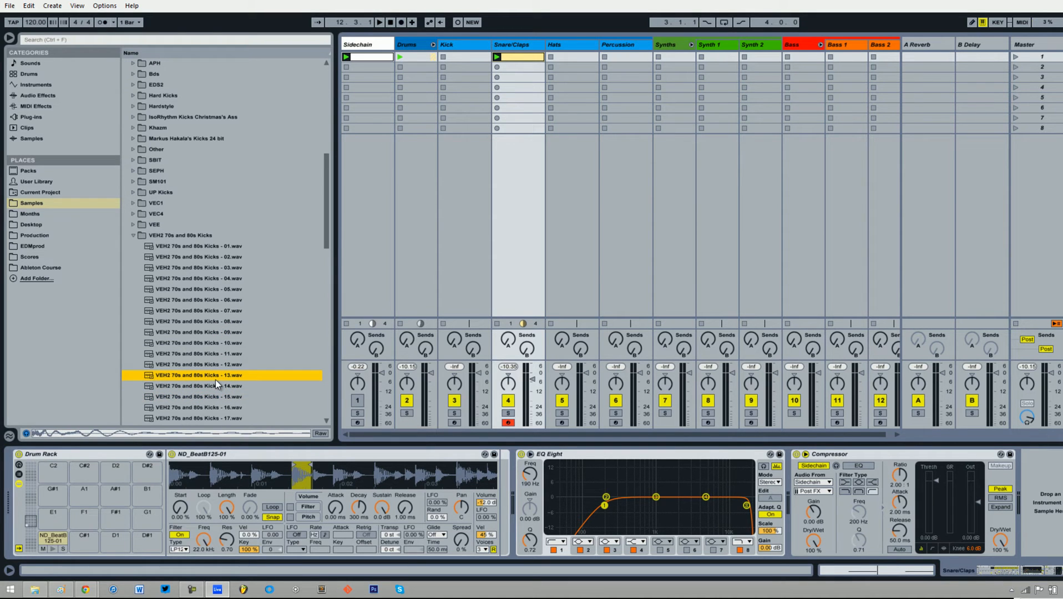
left_click(214, 394)
left_click(217, 385)
left_click(221, 406)
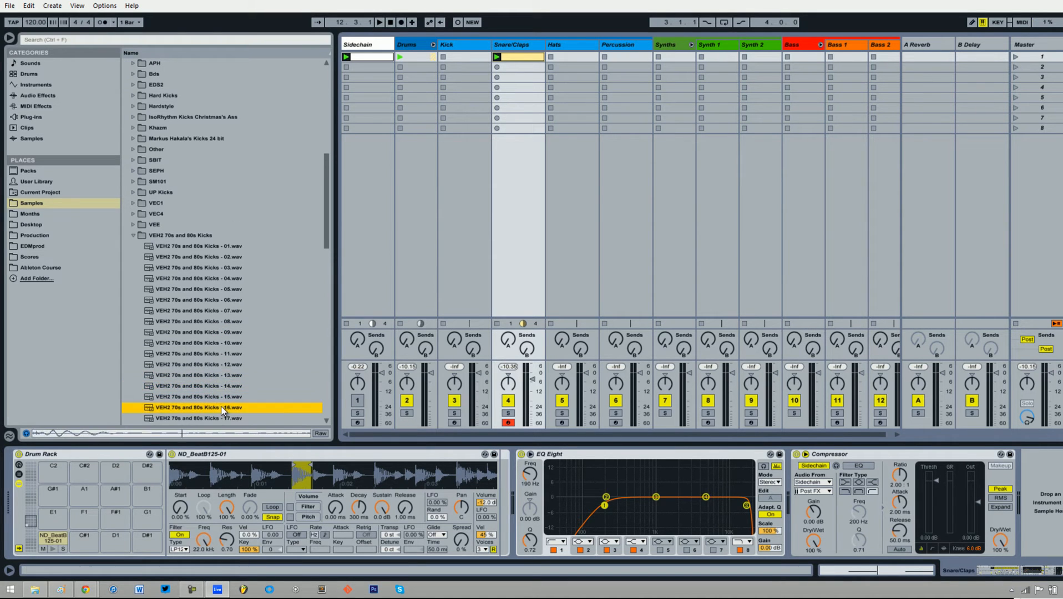
scroll(221, 406, "down", 1)
left_click(220, 396)
left_click(217, 405)
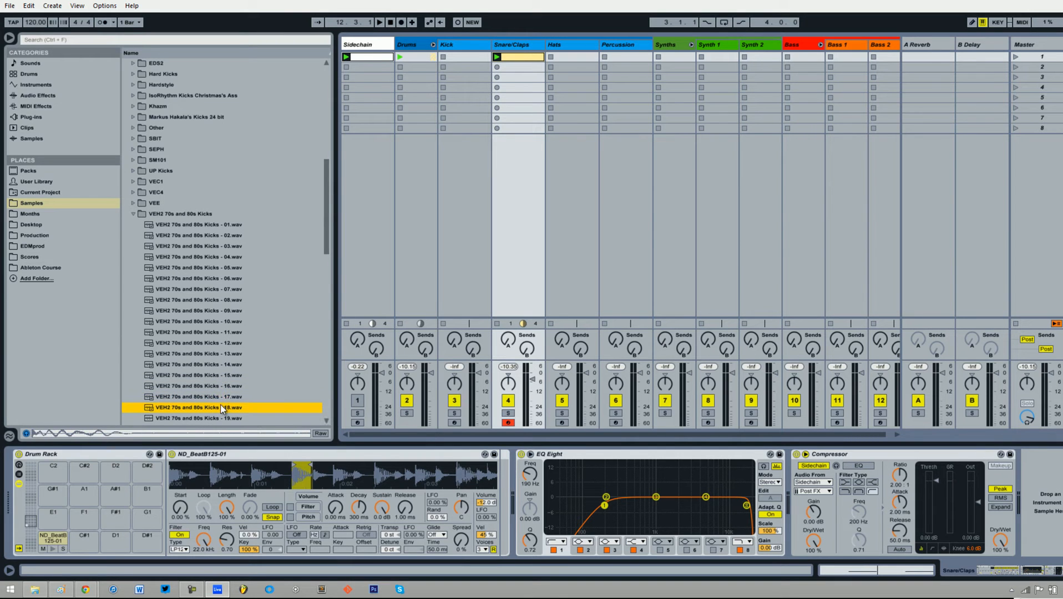
Step: Load VEH2 70s and 80s Kicks - 18.wav into the Kick track's Sampler and create a one-bar clip in its first slot
left_click(455, 49)
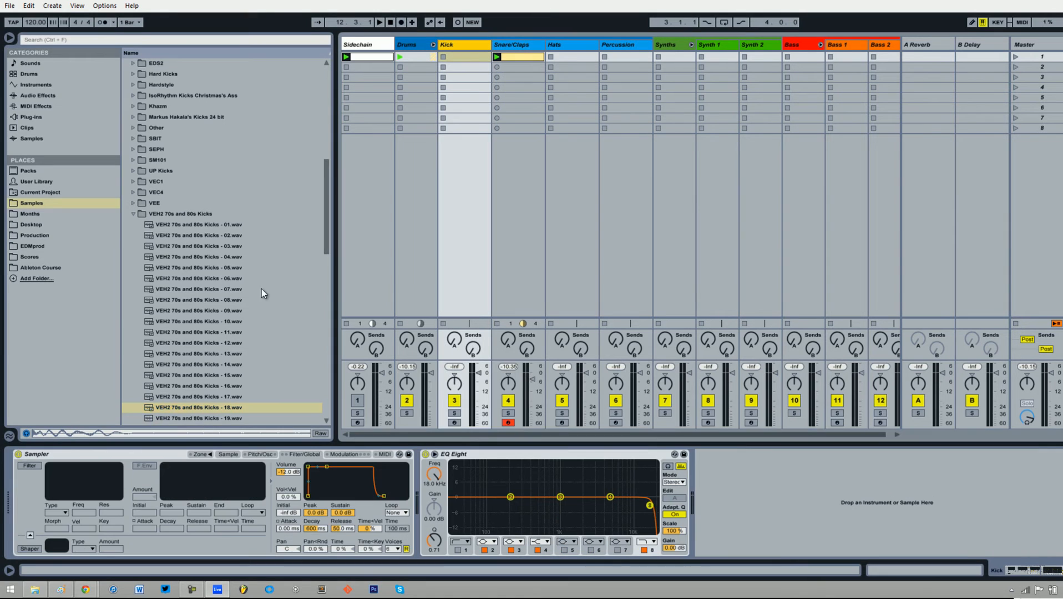
left_click_drag(174, 412, 232, 480)
left_click(464, 55)
double_click(464, 55)
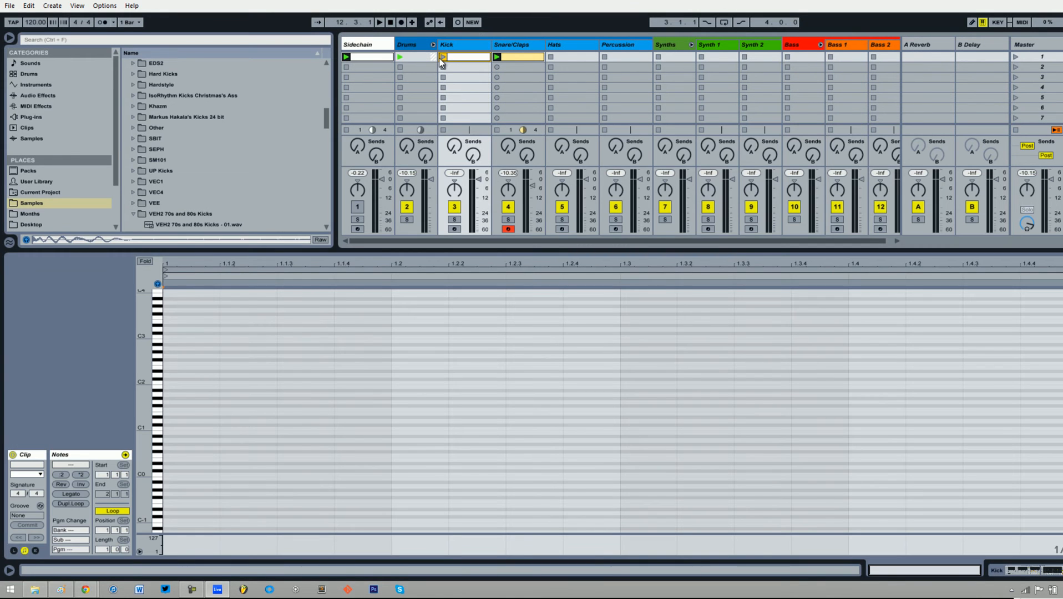
Step: Fill the Kick clip with four one-beat-long C3 notes, one on each beat, and play it with the snare
left_click(186, 337)
left_click_drag(220, 337, 365, 346)
key("ctrl+d")
key("ctrl+d")
key("ctrl+d")
key("space")
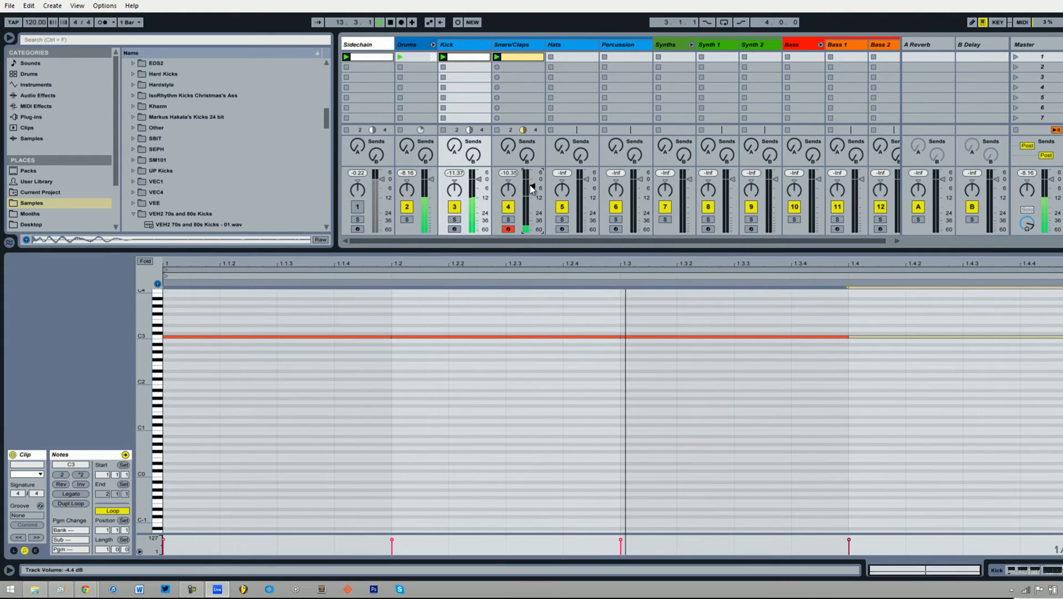
Step: Zoom in on the ND_BeatB125-01 waveform on Snare/Claps, fine-tune the start of its playback region and check it in playback
key("shift+Tab")
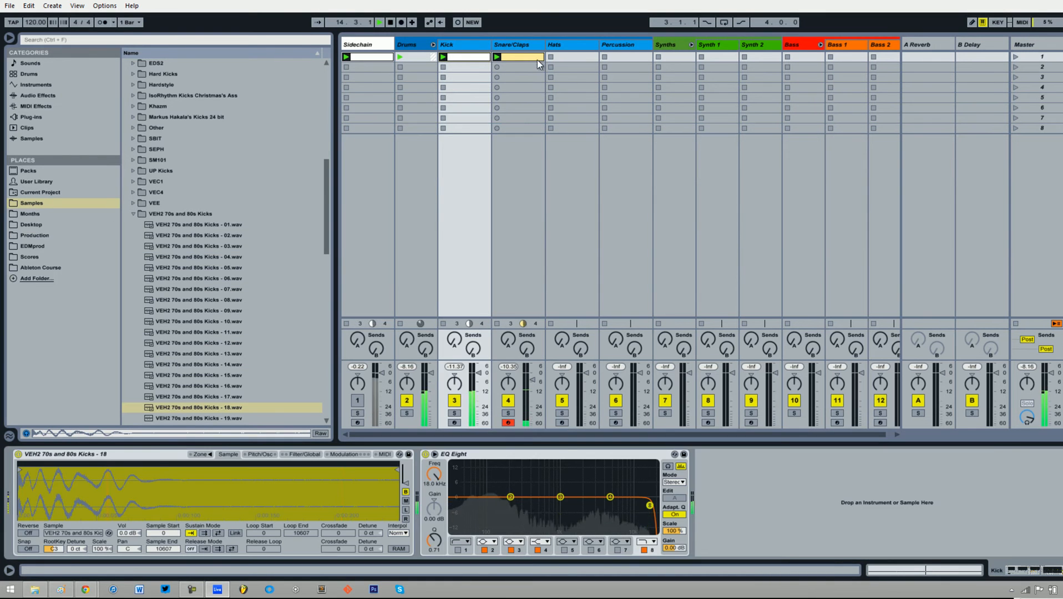
left_click(532, 44)
key("space")
mouse_move(303, 469)
left_mouse_down()
mouse_move(352, 468)
mouse_move(308, 464)
left_mouse_up()
key("space")
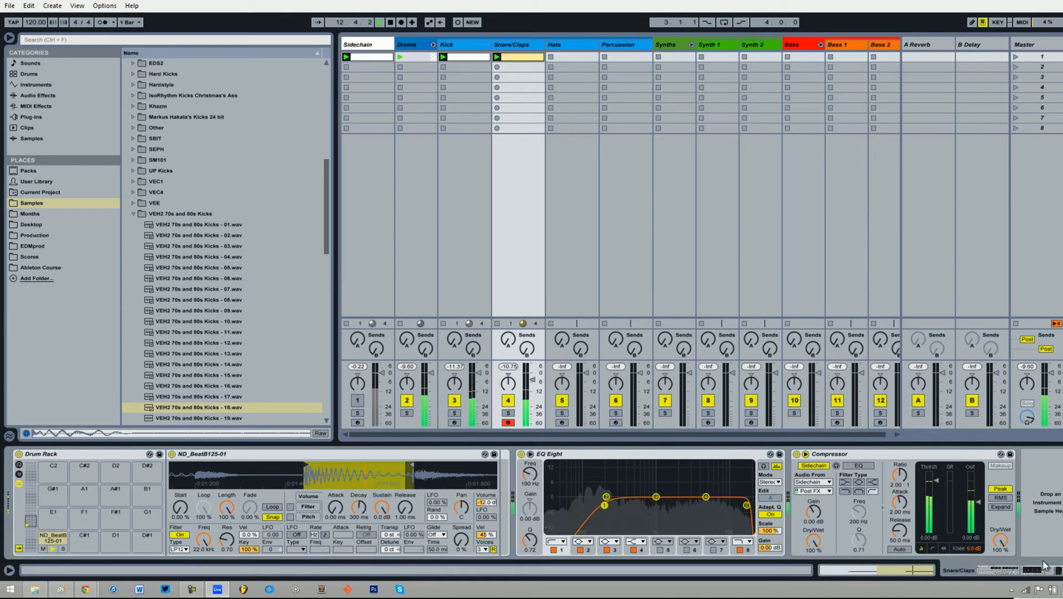
key("space")
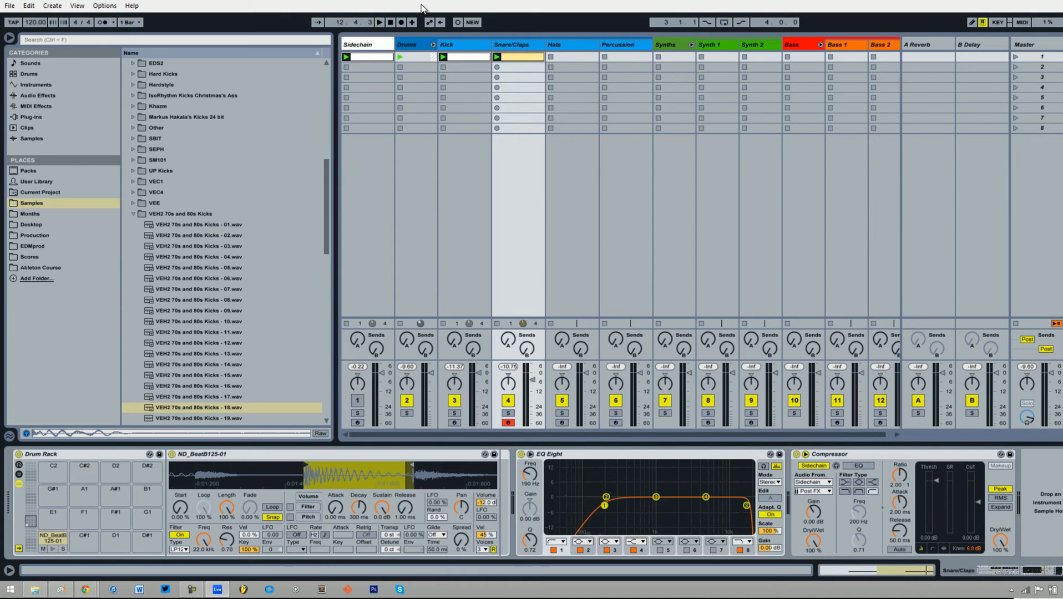
Step: Collapse the VEH2 70s and 80s Kicks folder and consult the Track 1 - Nu Disco mind map in Paint
left_click(134, 213)
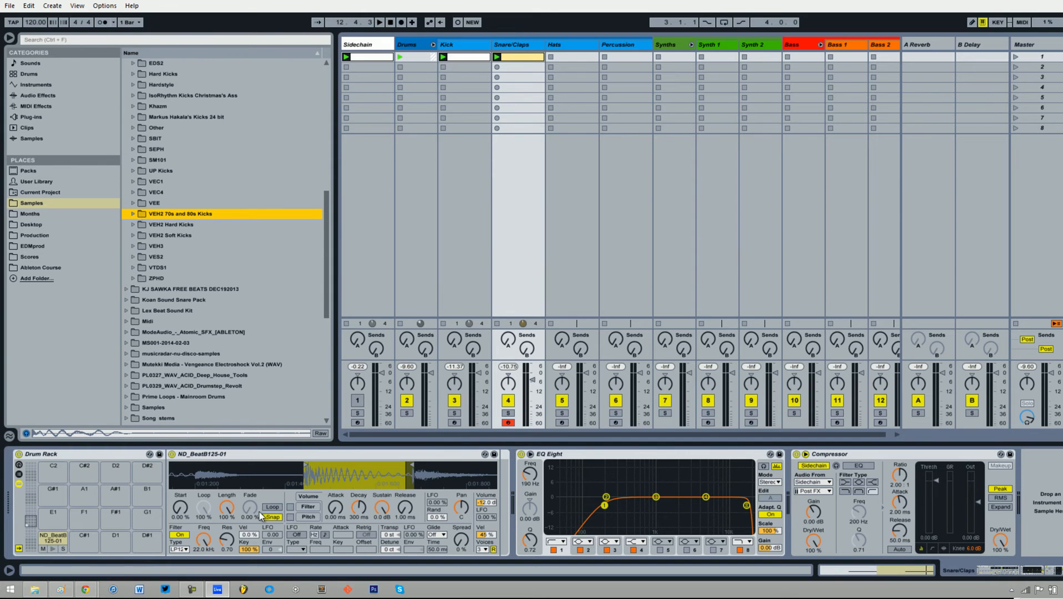
left_click(61, 589)
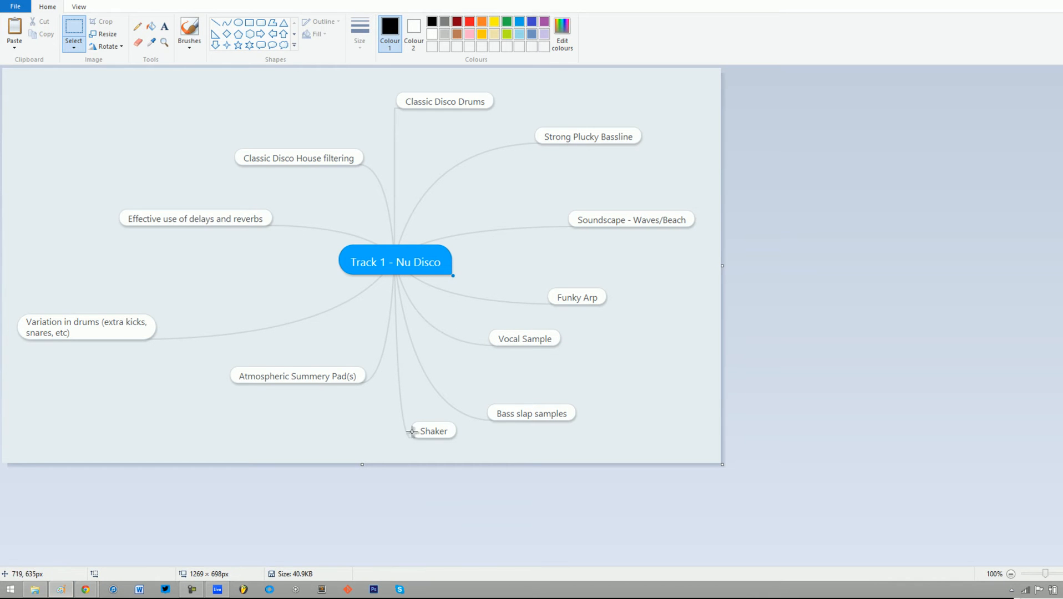
left_click(1055, 1)
Step: Select the Hats track, collapse the KICKS folder and open the #SHAKERS sample folder
left_click(580, 46)
scroll(235, 194, "up", 2)
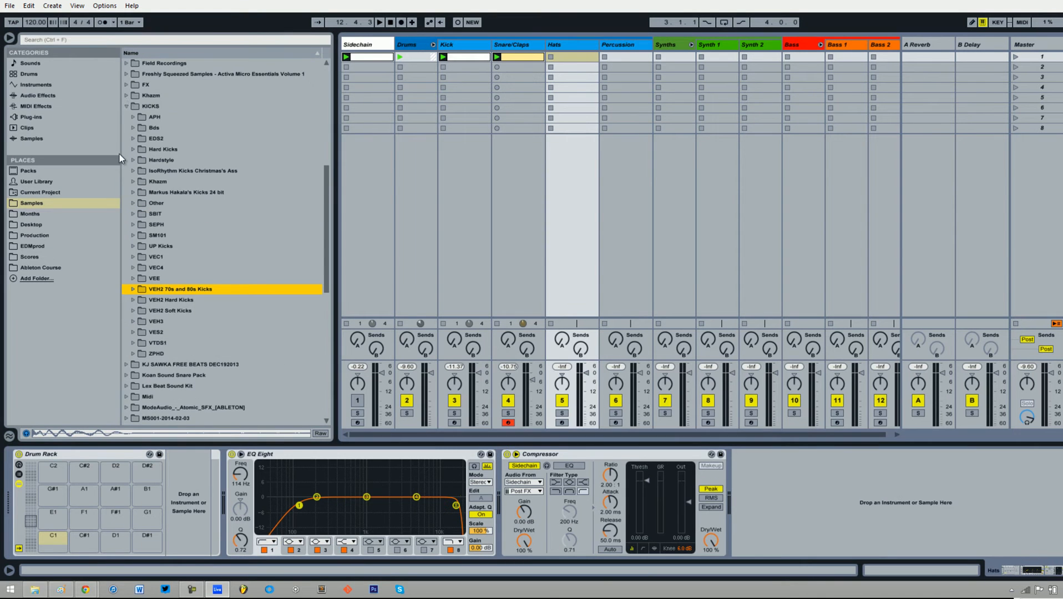
left_click(127, 103)
scroll(153, 229, "up", 2)
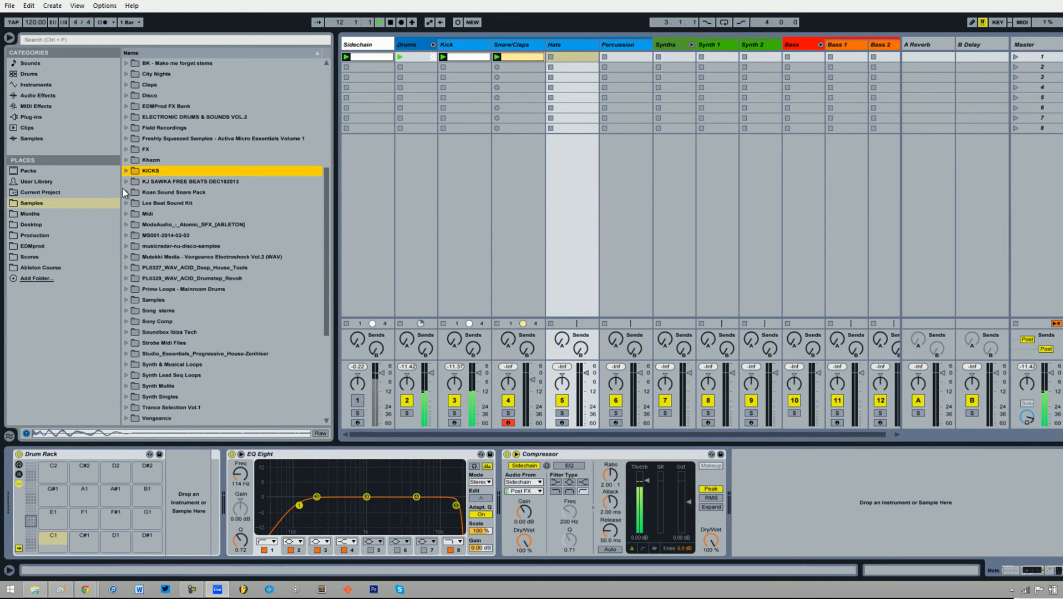
scroll(149, 192, "up", 2)
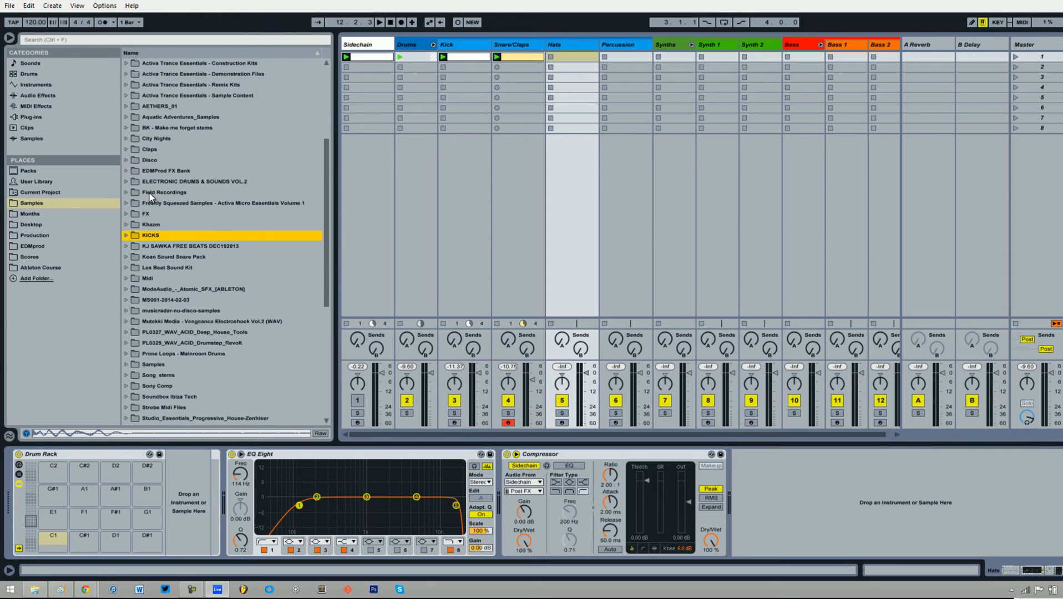
scroll(130, 363, "up", 5)
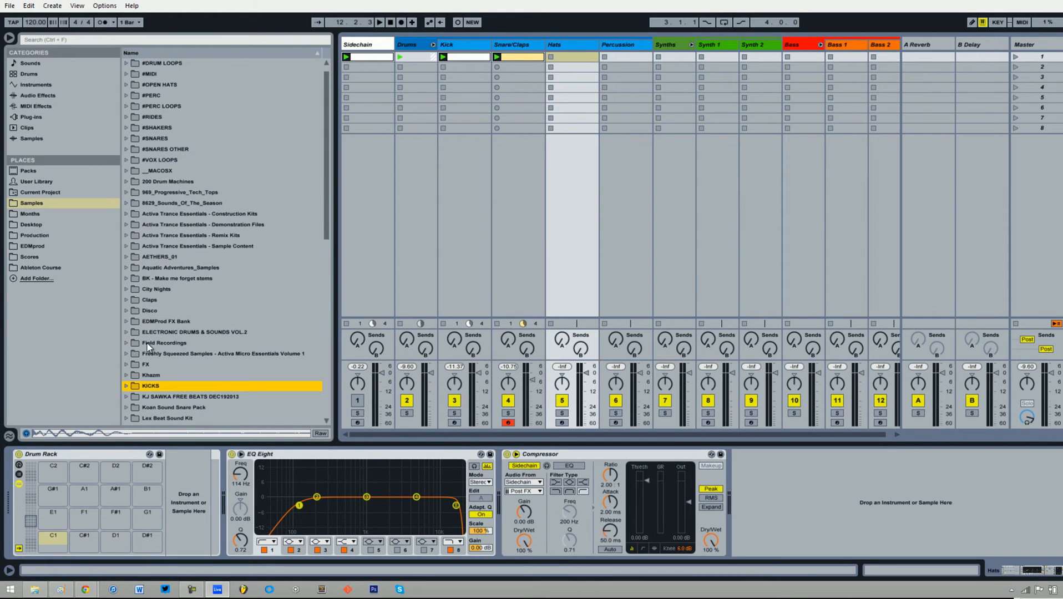
left_click(126, 128)
Step: Audition several UP Shaker samples and load UP Shaker 02.wav onto the C1 pad of the Hats track's Drum Rack
left_click(160, 193)
left_click(173, 165)
left_click(180, 168)
left_click(179, 150)
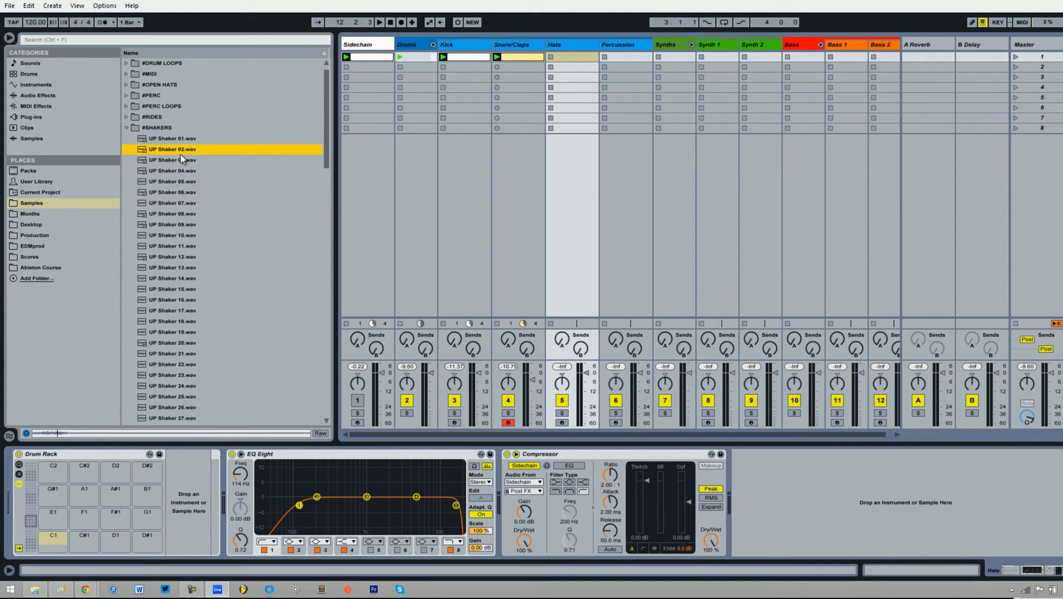
left_click(577, 46)
left_click_drag(185, 151, 45, 541)
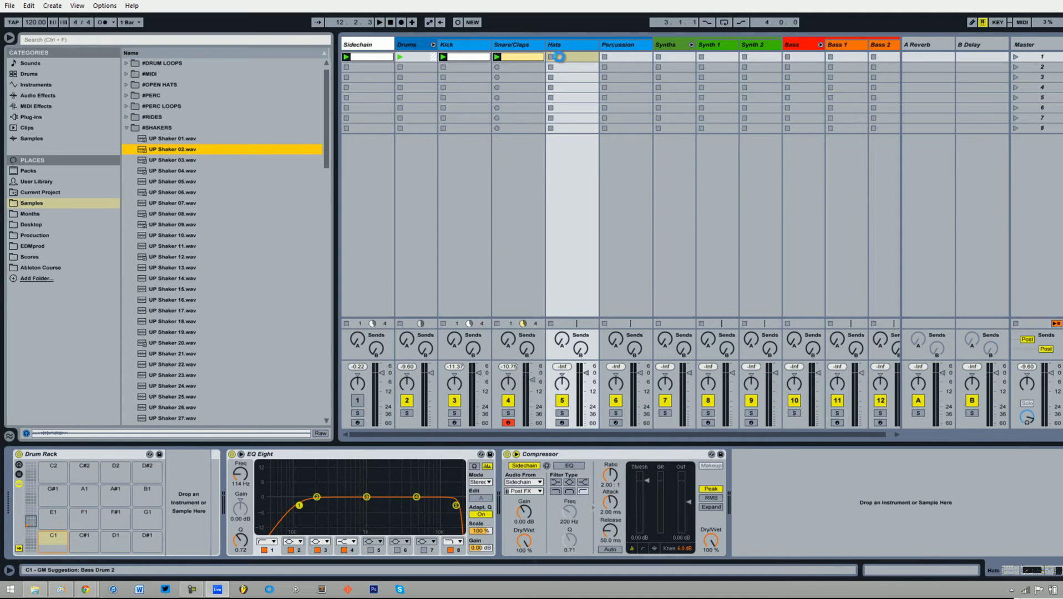
Step: Create a one-bar clip on Hats and place sixteenth-note UP Shaker 02 hits at 1.1.3 and 1.1.4
double_click(560, 57)
left_click(303, 295)
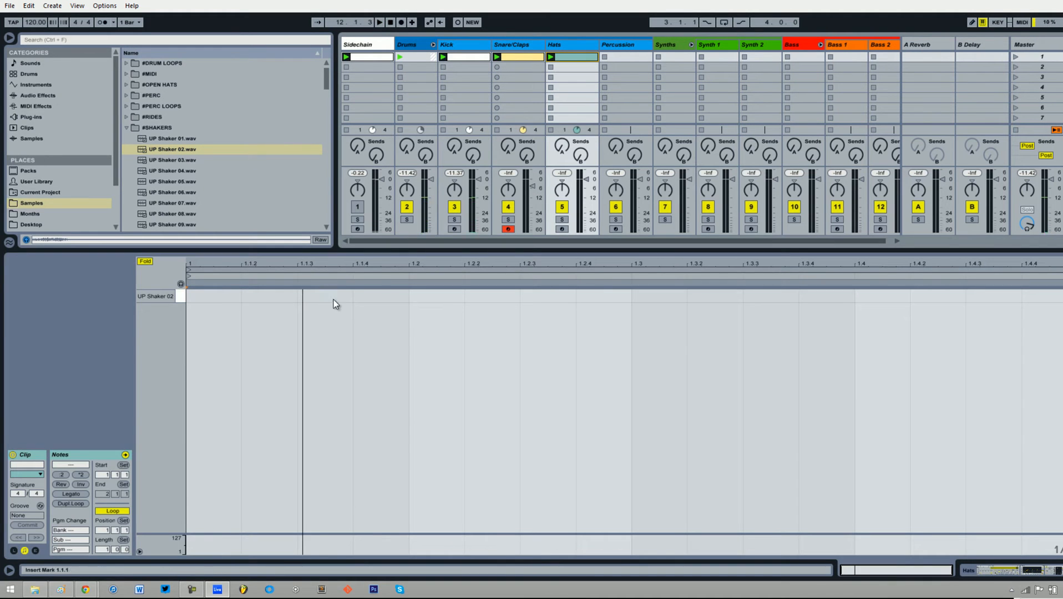
double_click(334, 297)
double_click(371, 296)
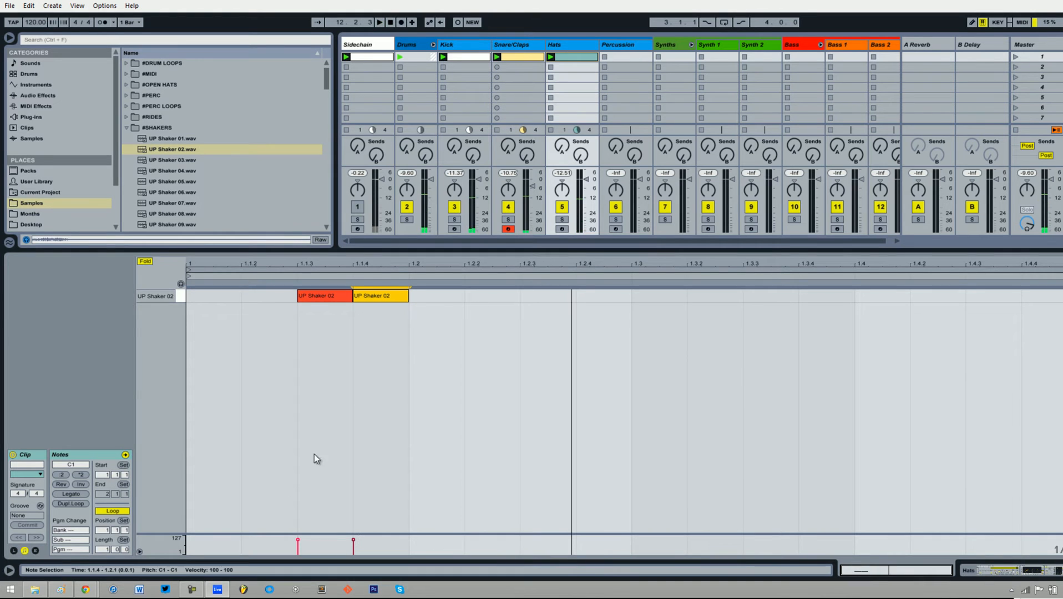
Step: Lower the velocity of the shaker note at 1.1.3 to 59 and duplicate the two-note pattern across beats 2, 3 and 4
left_click_drag(325, 532, 327, 445)
mouse_move(299, 473)
left_mouse_down()
mouse_move(298, 498)
mouse_move(299, 483)
left_mouse_up()
left_click_drag(398, 319, 207, 290)
key("ctrl+d")
key("ctrl+d")
key("ctrl+d")
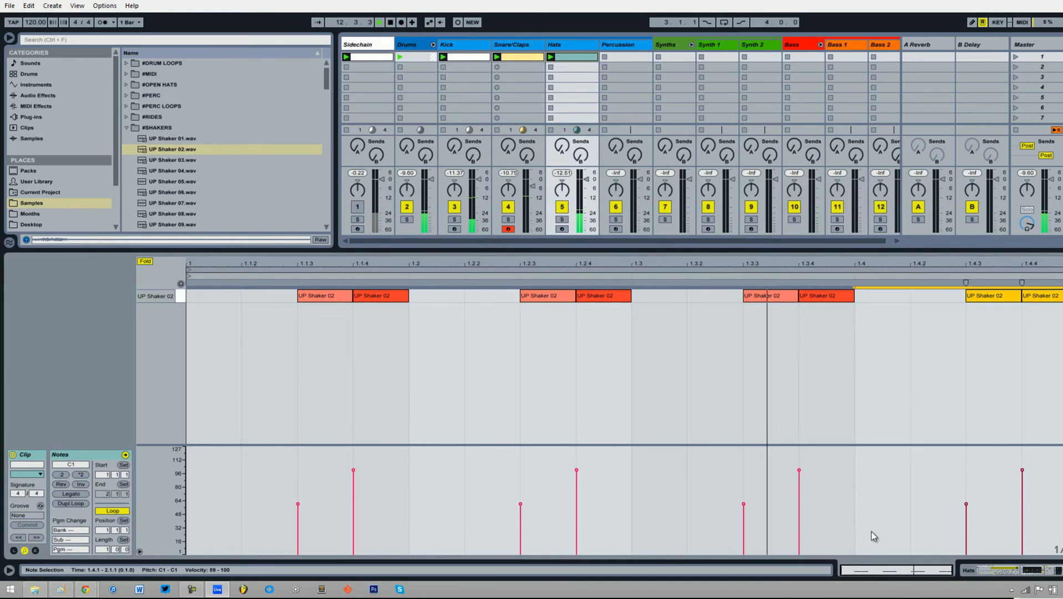
Step: Audition the UP Open Hat samples in the #OPEN HATS folder and load UP Open Hat 42.wav onto the C#1 pad of the Hats Drum Rack
left_click(1032, 570)
left_click(126, 128)
left_click(127, 96)
left_click(152, 118)
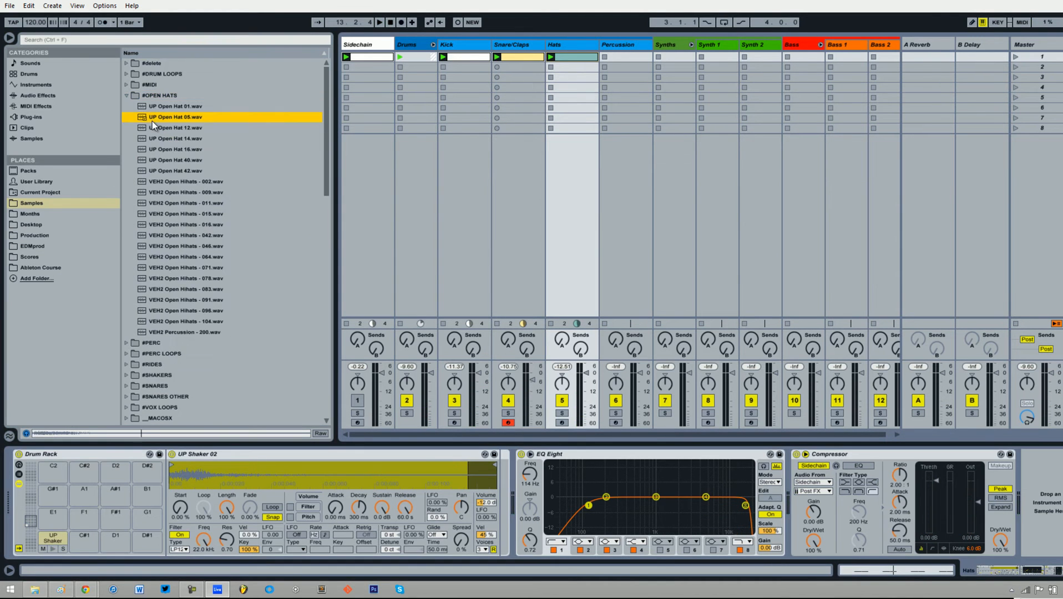
left_click(166, 111)
left_click(170, 136)
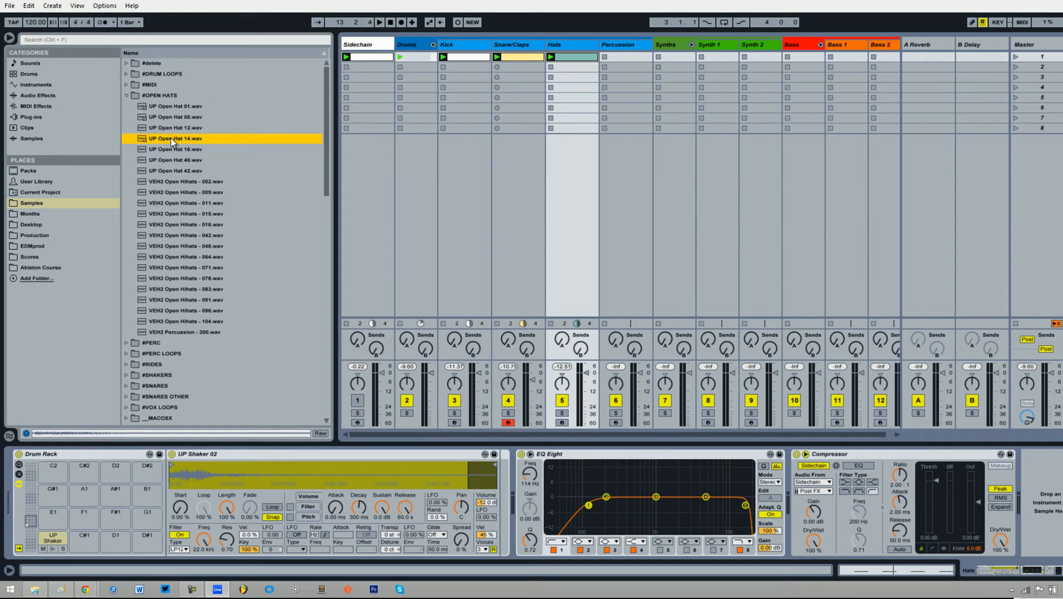
left_click(189, 124)
left_click(195, 148)
left_click(197, 161)
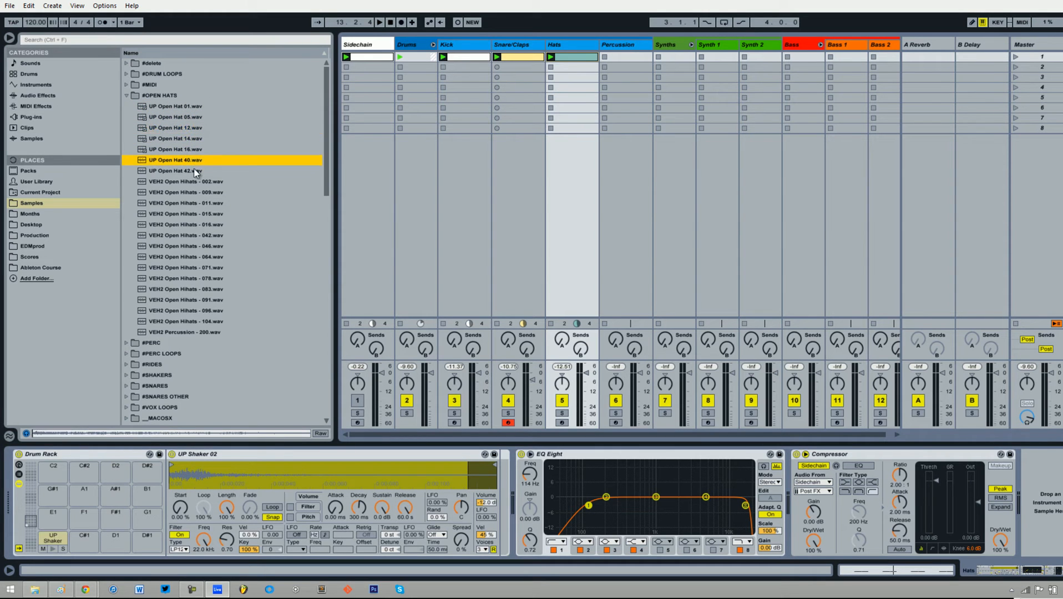
left_click(194, 171)
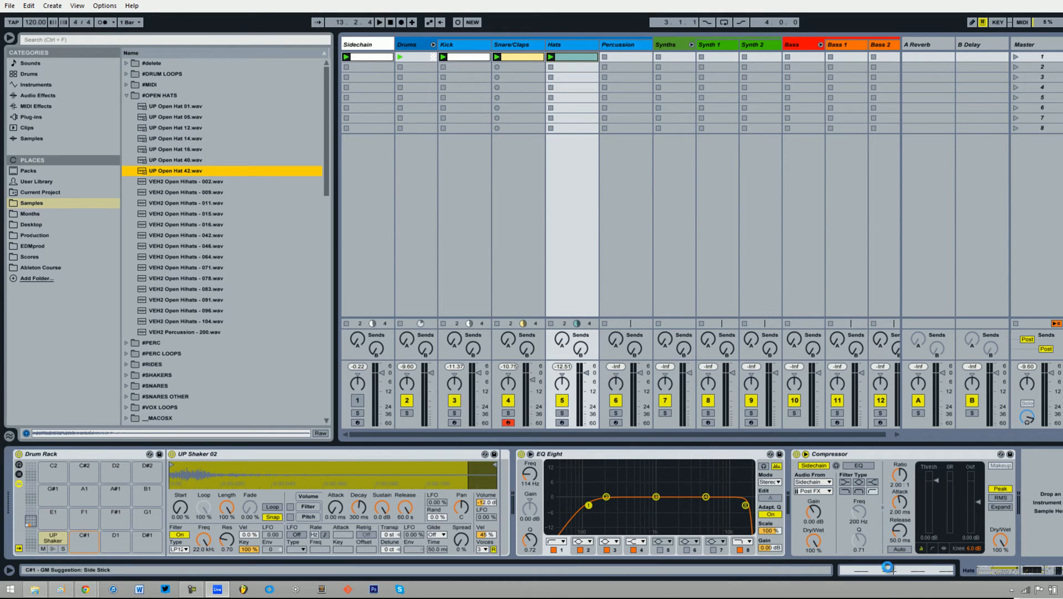
left_click(888, 570)
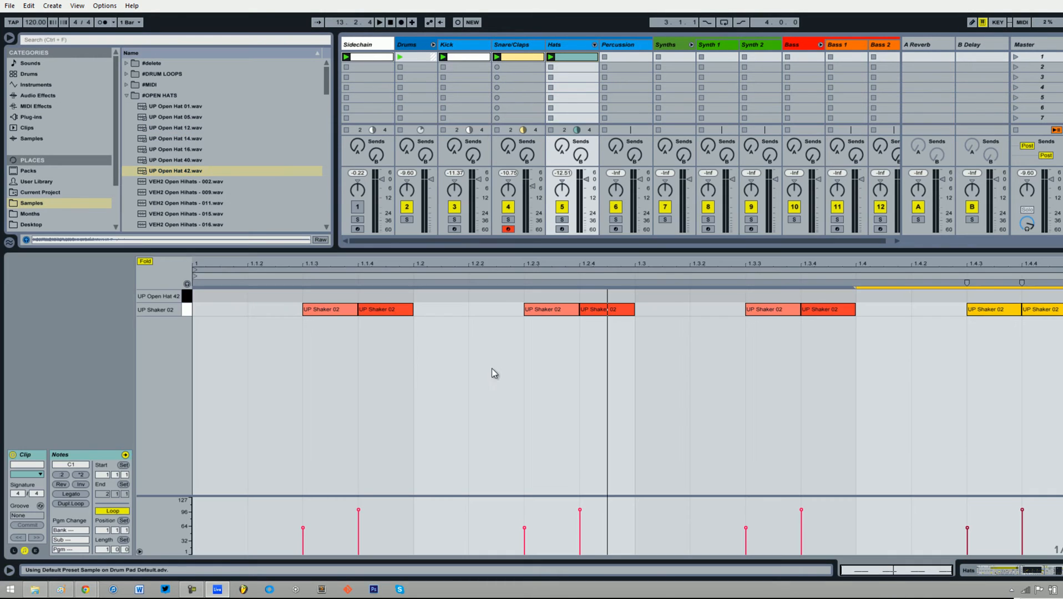
Step: Add sixteenth-note UP Open Hat 42 hits at 1.1.3, 1.2.3, 1.3.3 and 1.4.3 in the Hats clip
left_click(355, 298)
double_click(332, 296)
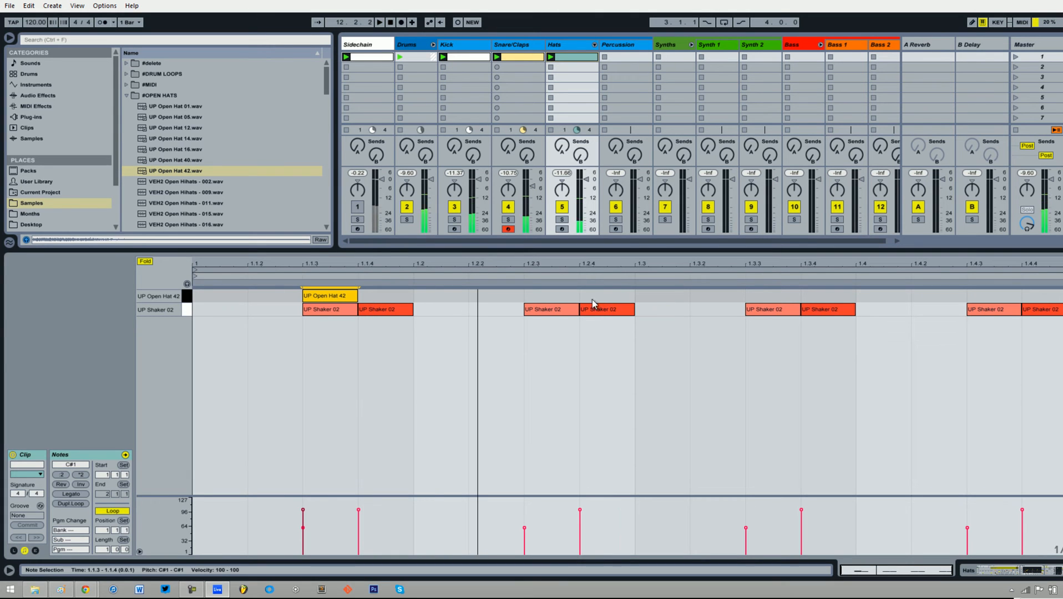
left_click(568, 300)
double_click(568, 296)
double_click(787, 296)
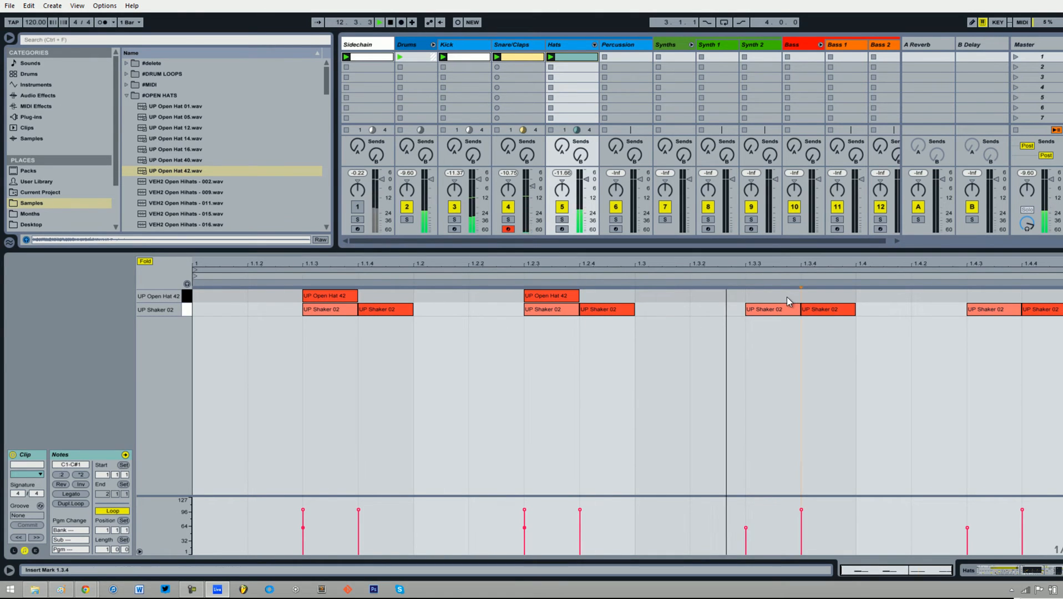
double_click(1001, 297)
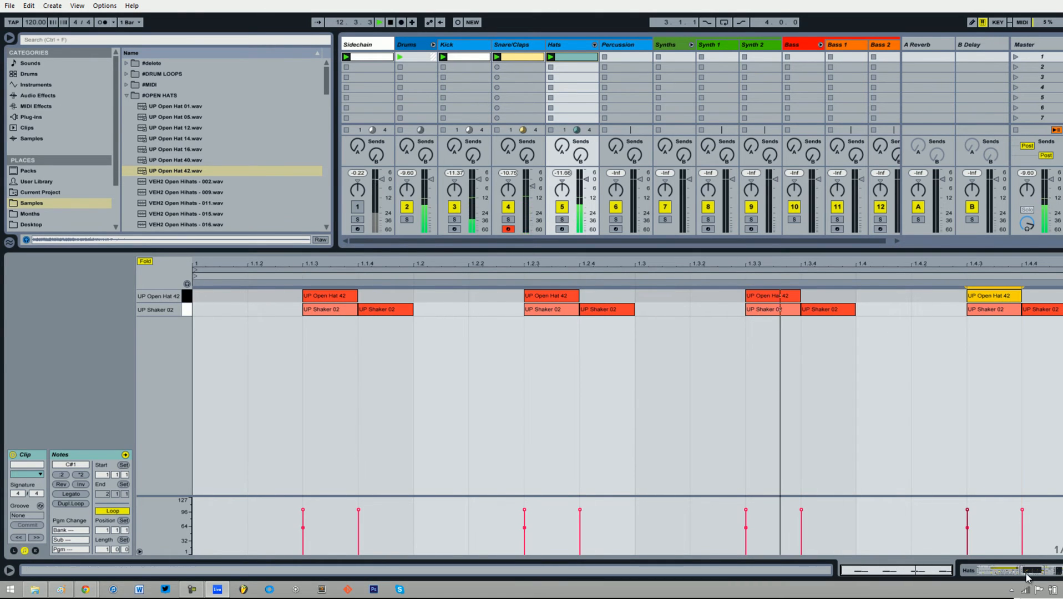
Step: Apply the Swing 16-25.agr groove from the Core Library to the Hats clip and play the loop
left_click(1026, 571)
left_click(916, 570)
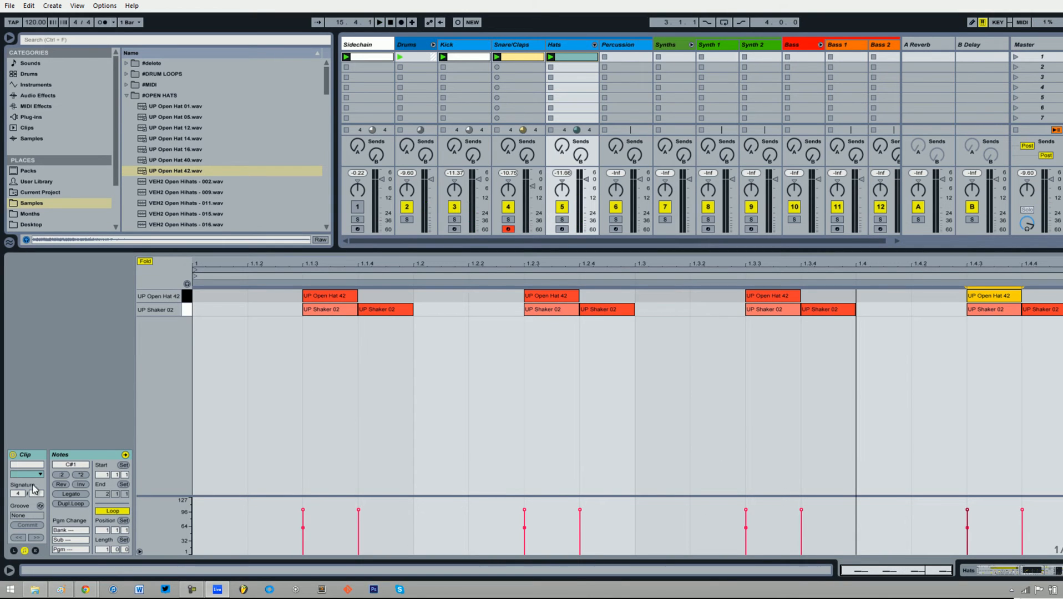
left_click(39, 507)
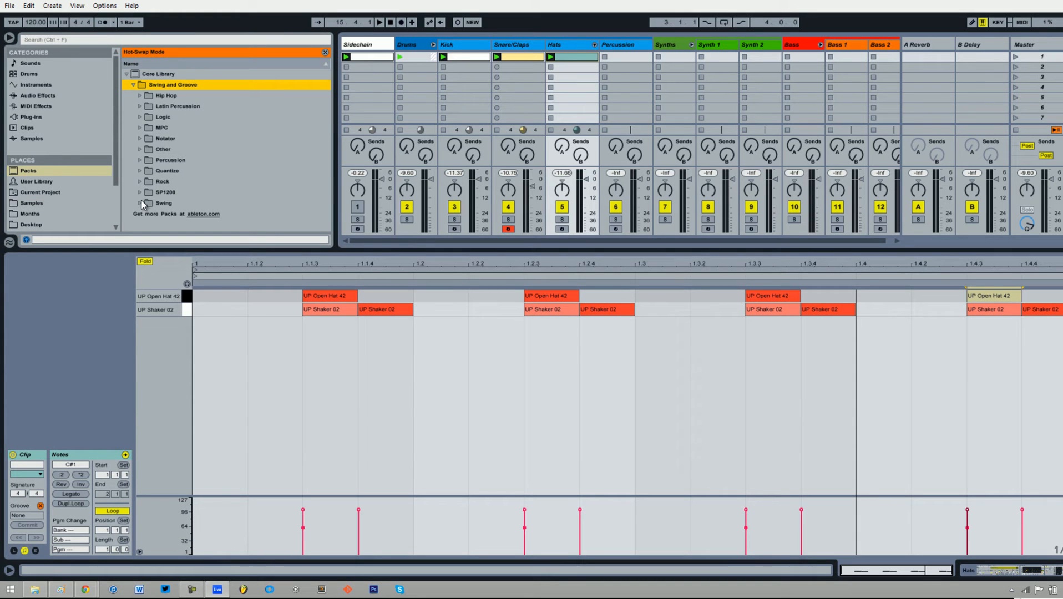
left_click(140, 203)
scroll(169, 205, "down", 4)
scroll(172, 206, "down", 2)
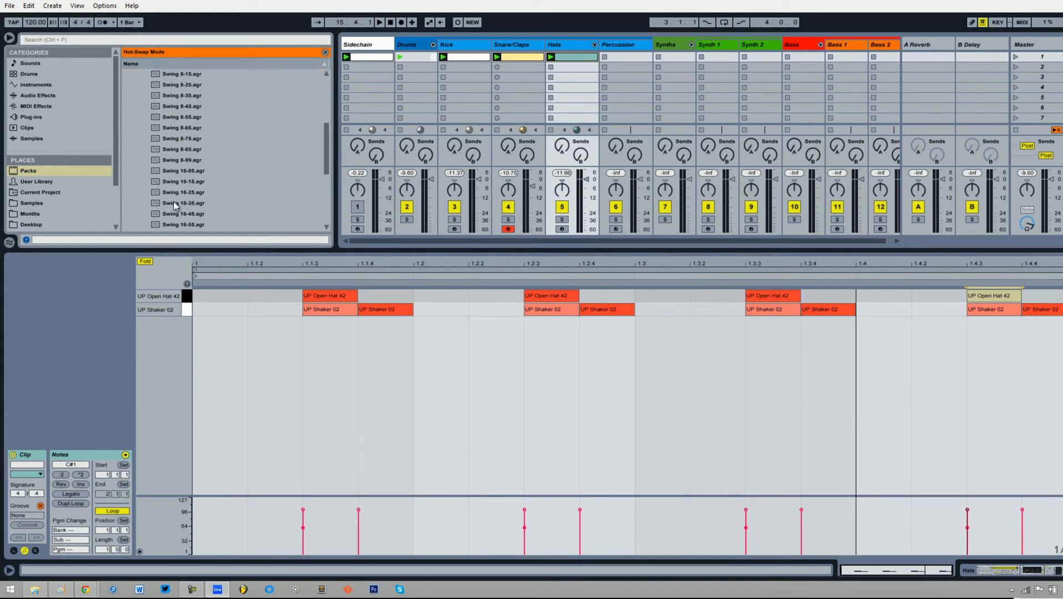
double_click(181, 194)
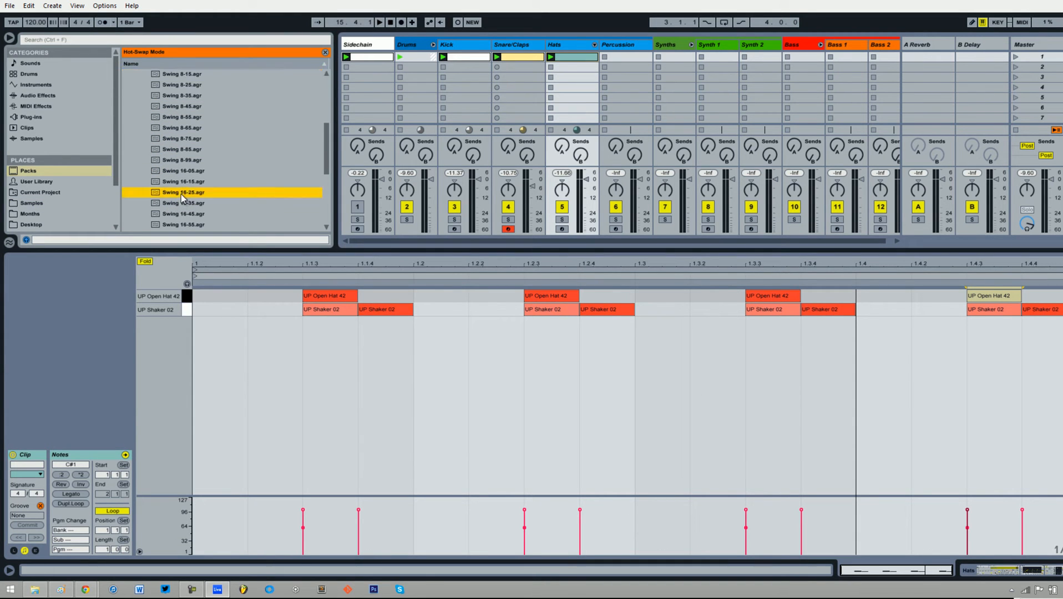
key("space")
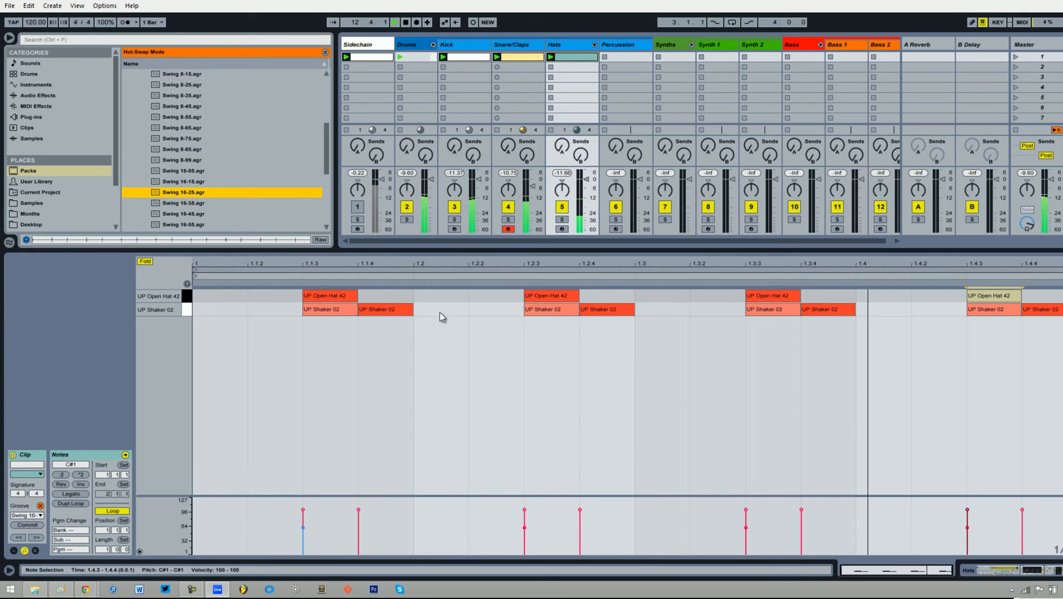
left_click(1001, 575)
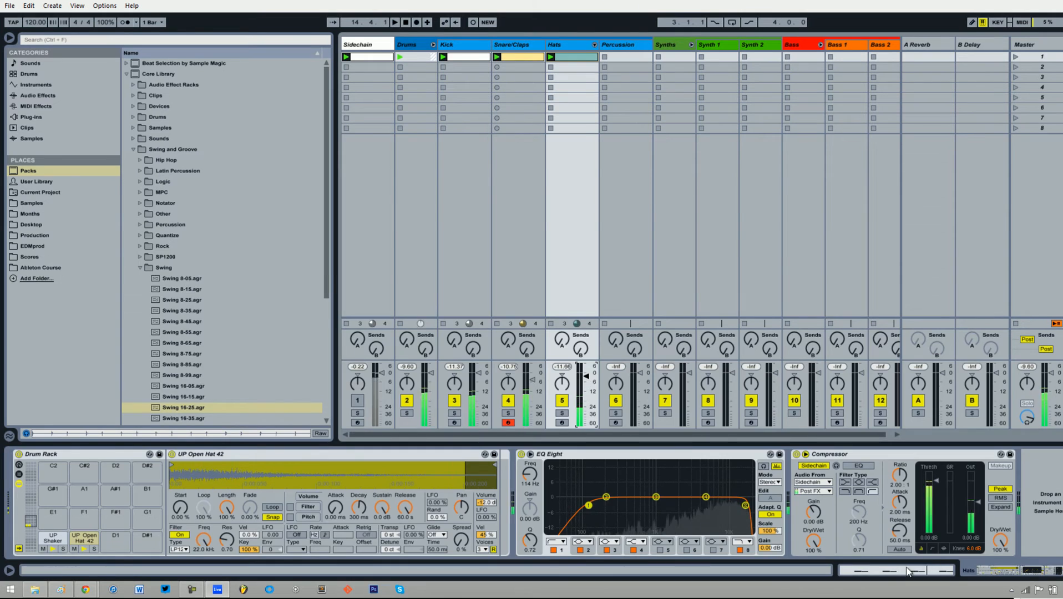
Step: Lower the velocities of the shaker notes at 1.1.4 and 1.3.4, setting the 1.3.4 note to 69, and play the loop
key("space")
key("shift+Tab")
left_click(383, 385)
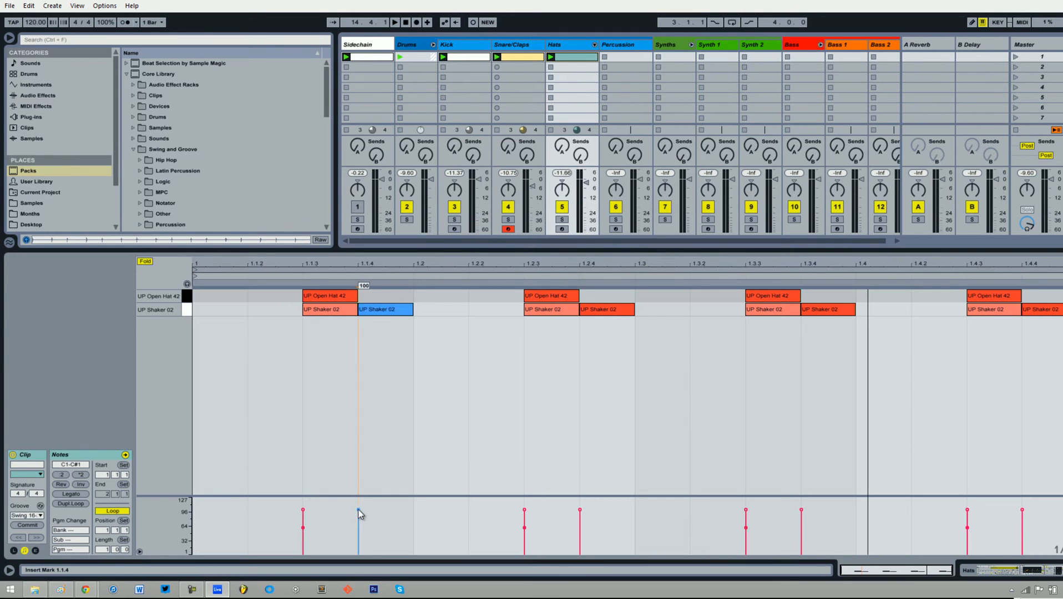
left_click_drag(357, 519, 358, 531)
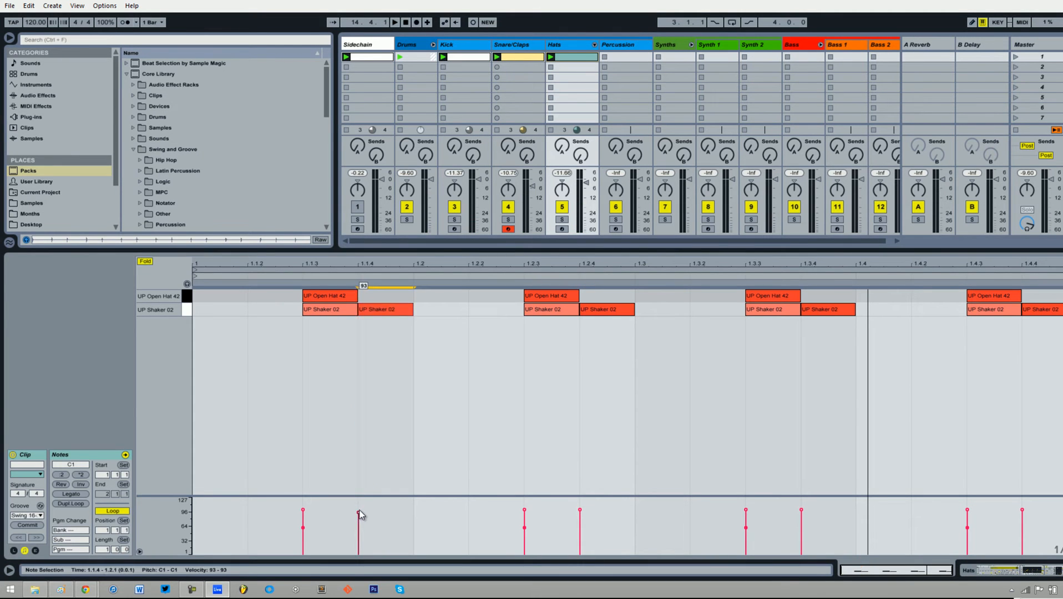
left_click_drag(802, 511, 802, 523)
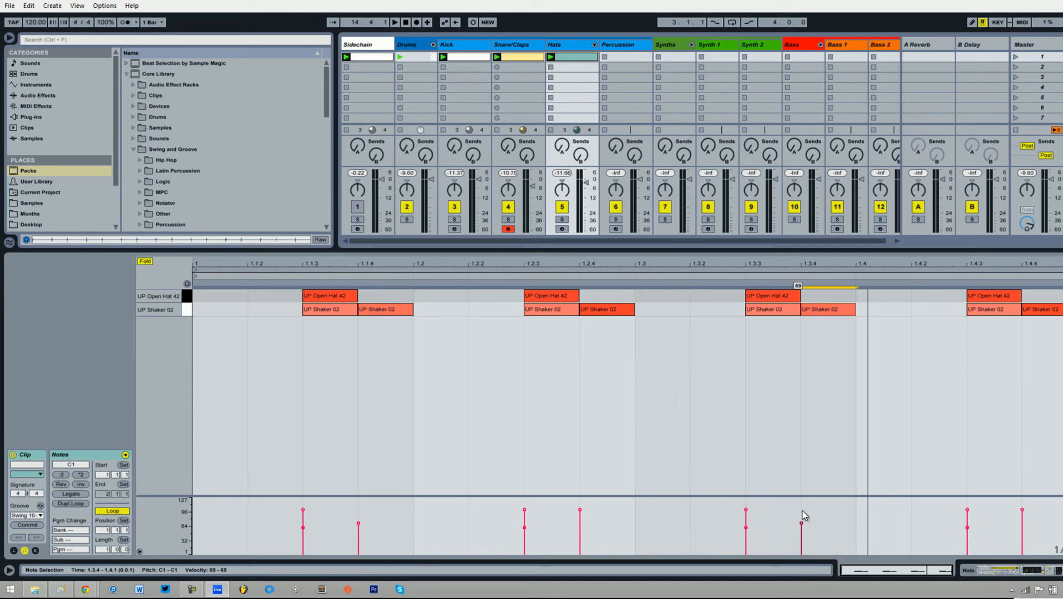
key("space")
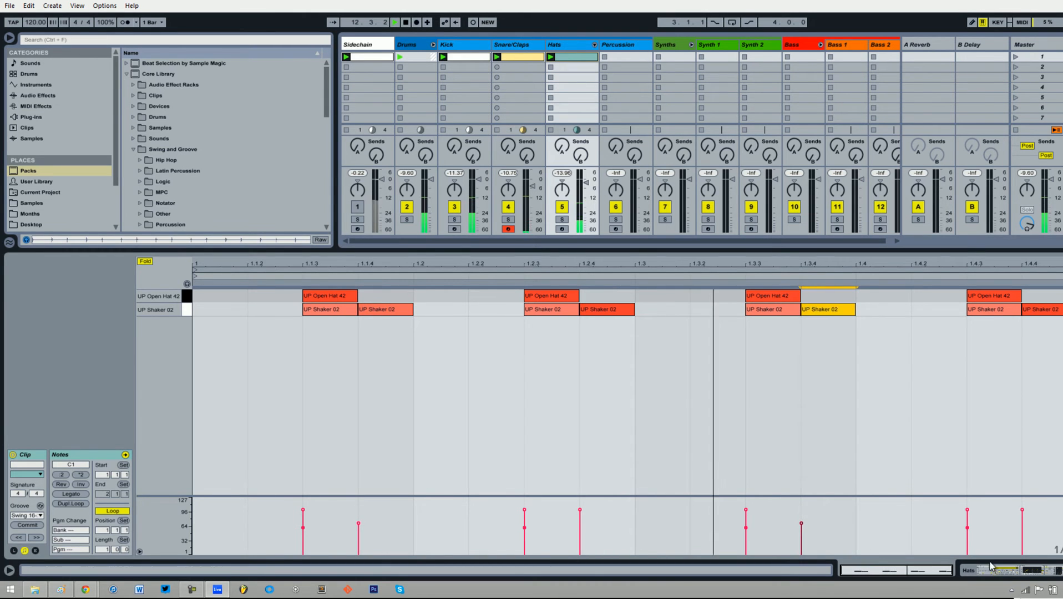
key("shift+Tab")
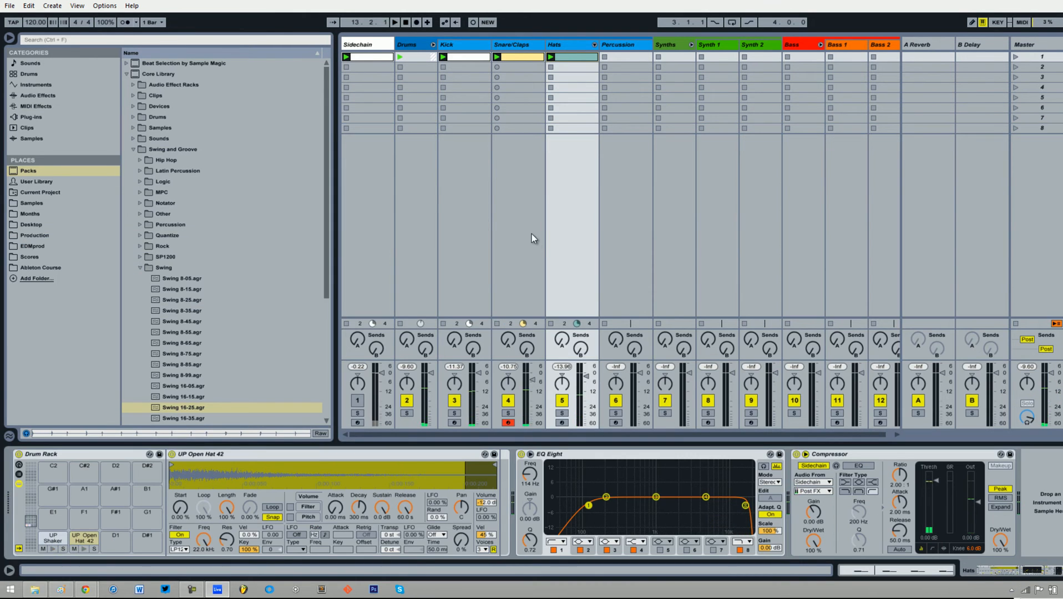
Step: Review the Percussion, Snare/Claps, Hats and Synth 1 tracks, collapse the Swing groove folder and play back the drum loop
left_click(146, 269)
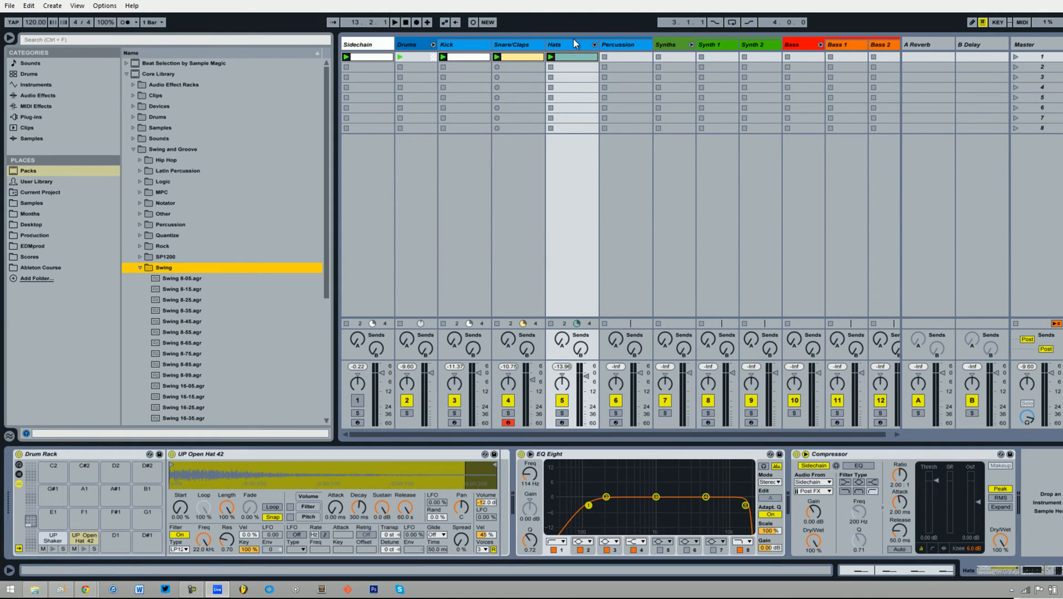
left_click(633, 46)
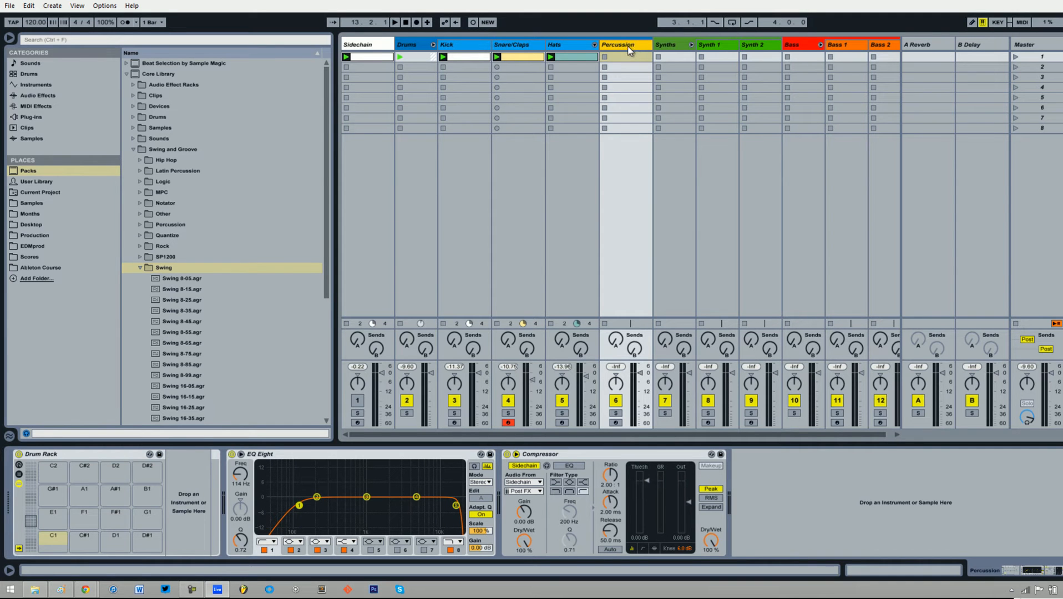
left_click(140, 267)
left_click(506, 48)
left_click(568, 46)
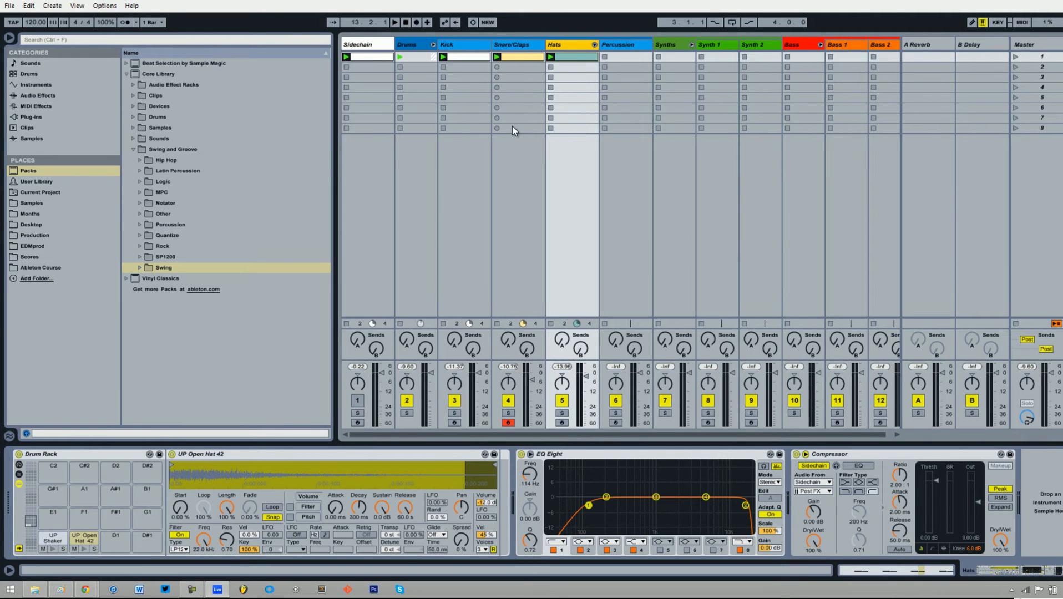
left_click(706, 46)
key("space")
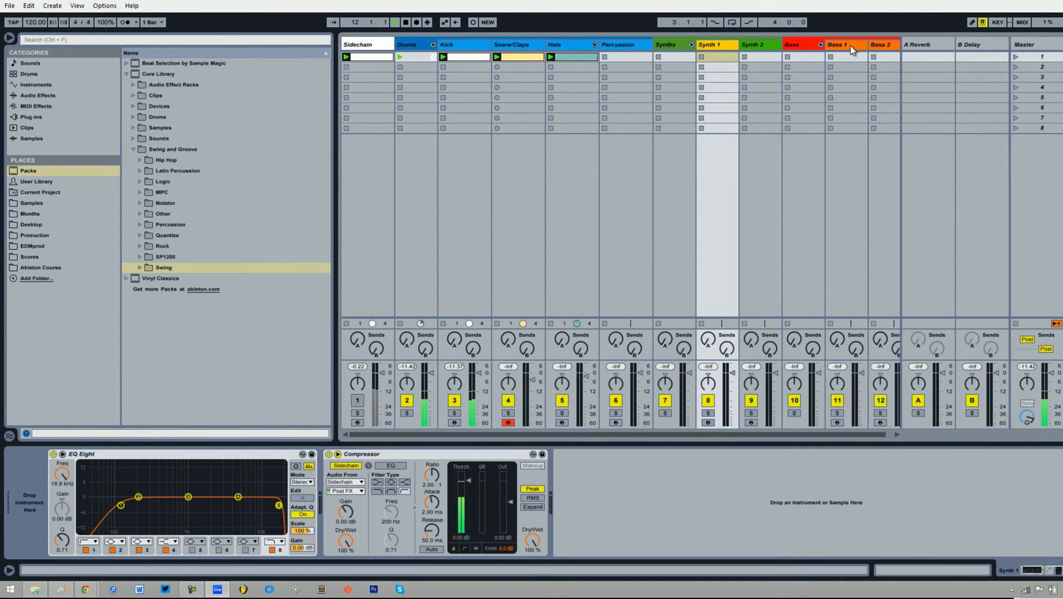
key("space")
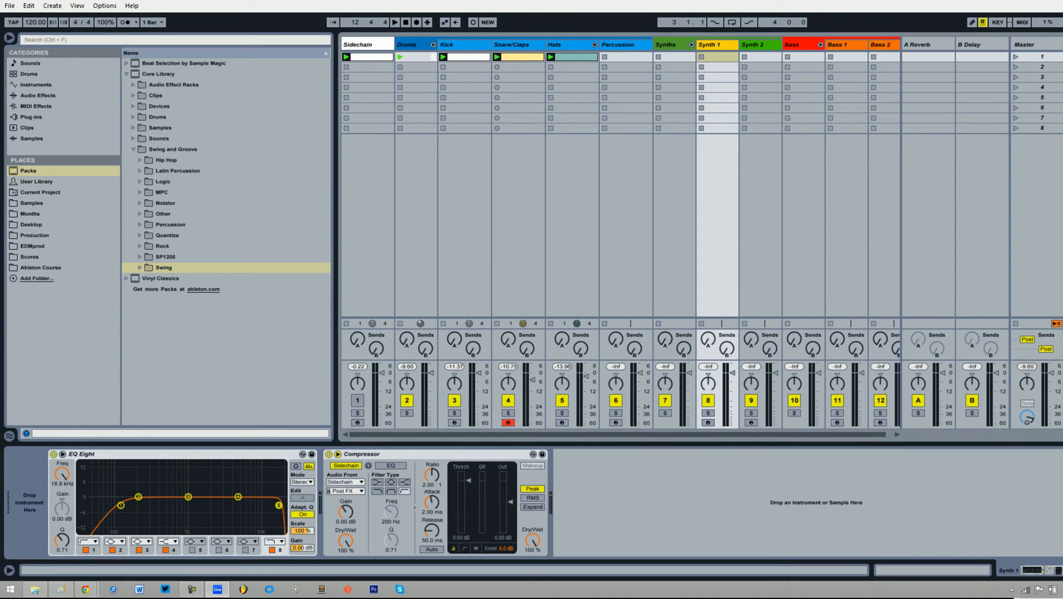
key("alt+Tab")
key("alt+Tab")
left_click_drag(612, 435, 650, 443)
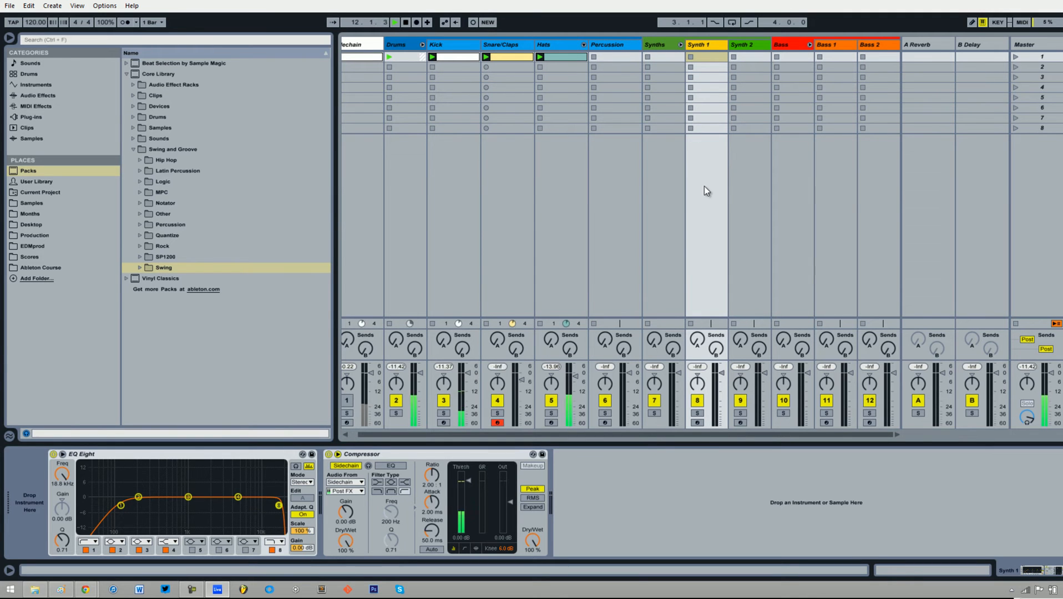
Step: Select the Bass 1 track and browse the Guitar and Bass folders of the 125bpm loops in musicradar-nu-disco-samples
left_click(827, 45)
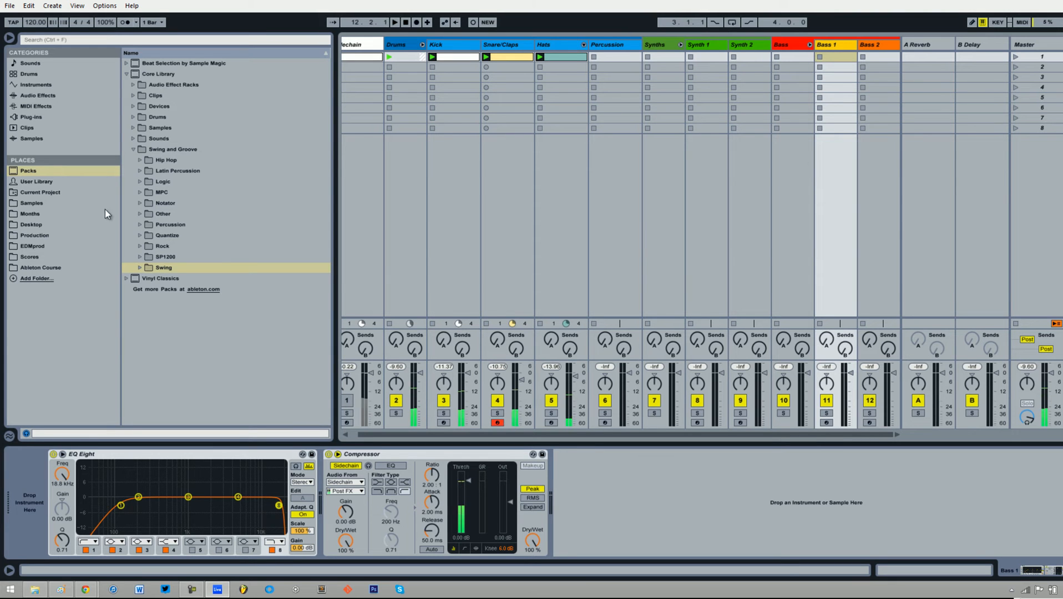
left_click(58, 205)
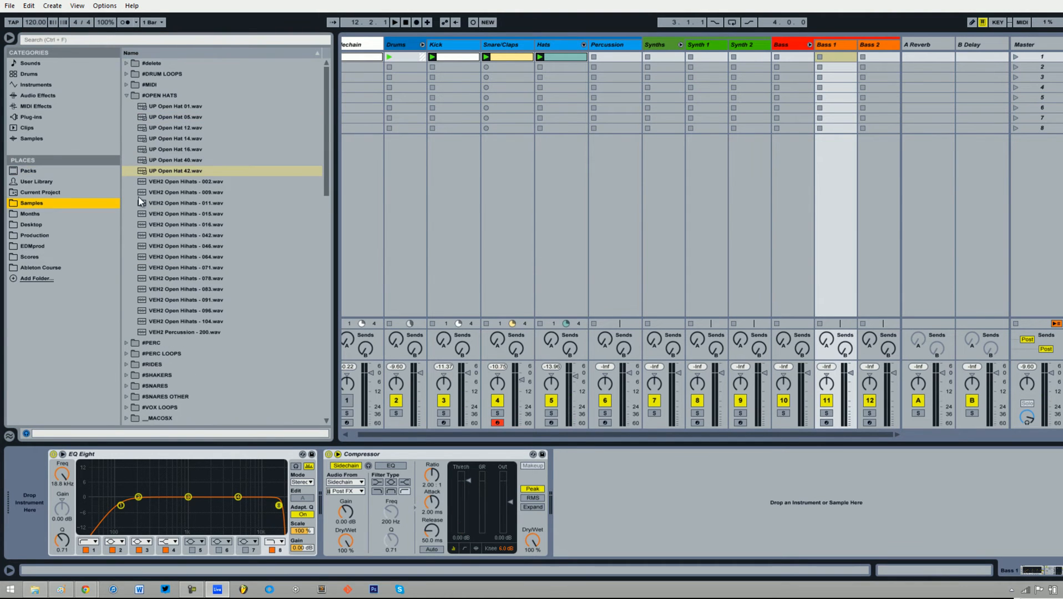
left_click(127, 96)
scroll(124, 144, "down", 4)
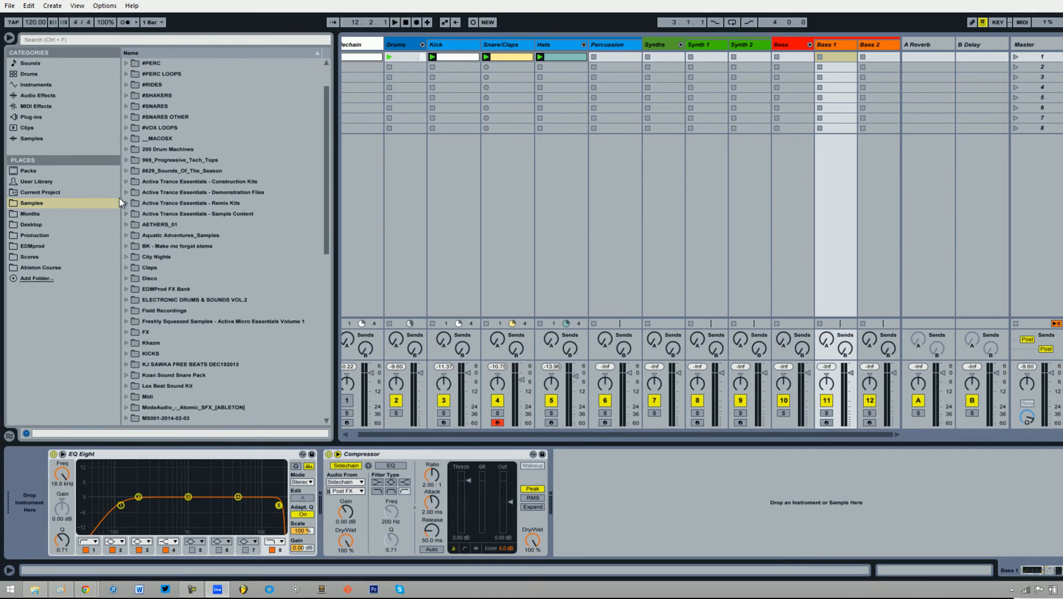
scroll(139, 294, "down", 4)
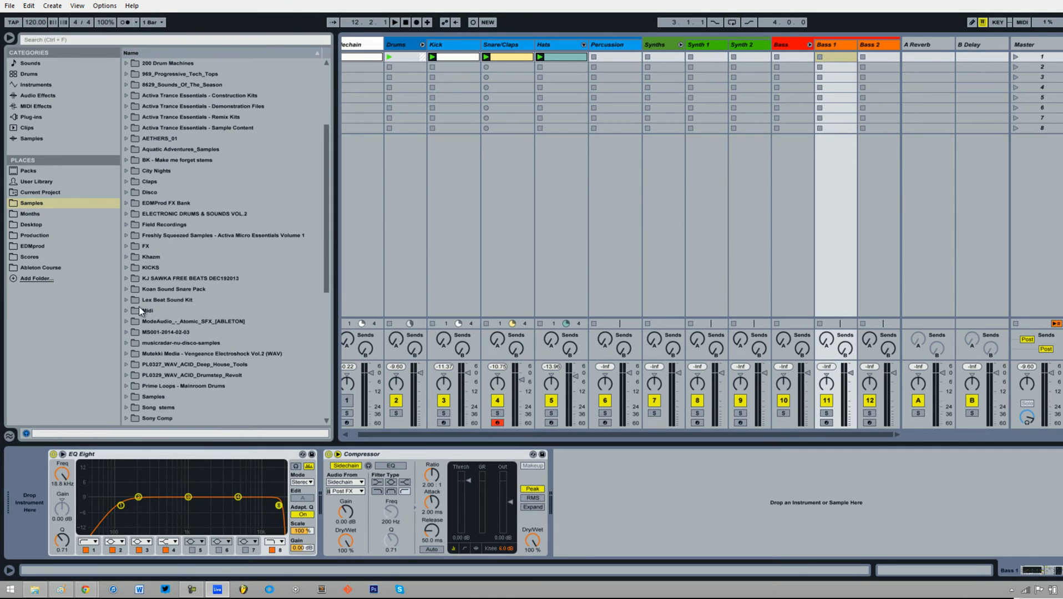
left_click(127, 343)
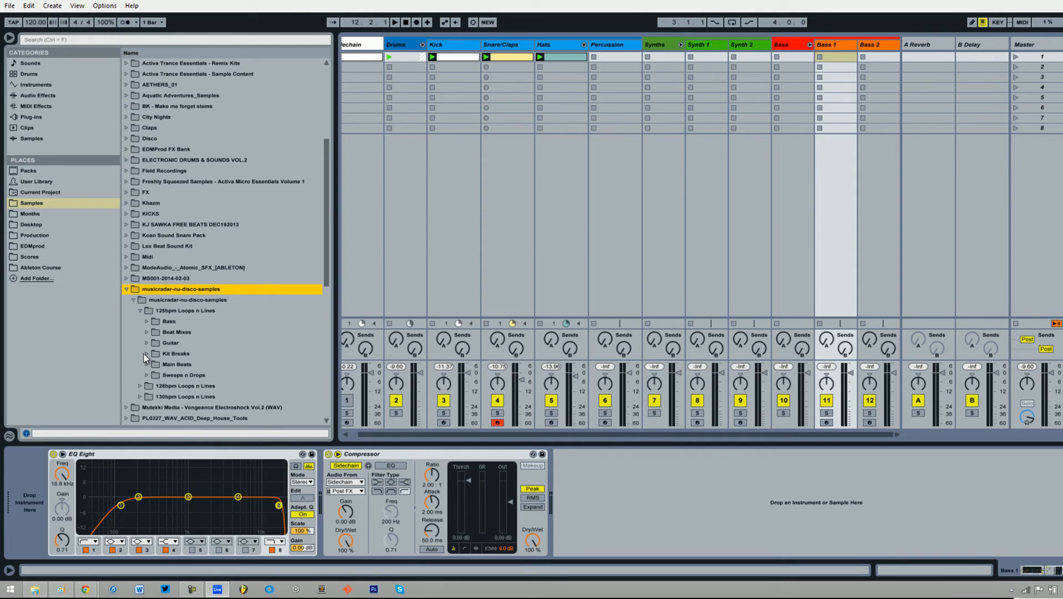
left_click(146, 342)
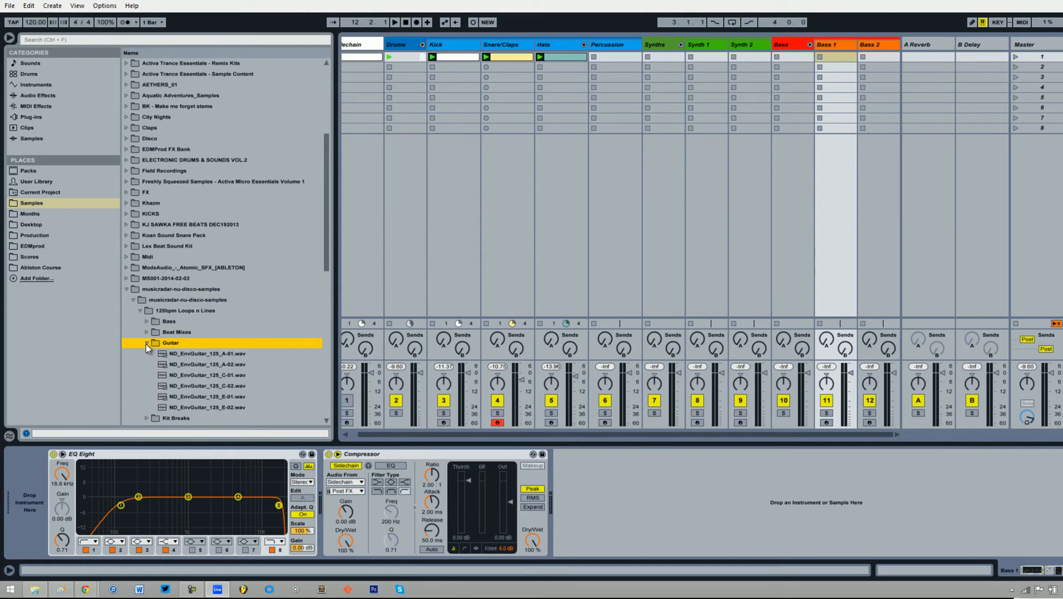
left_click(147, 322)
left_click(147, 323)
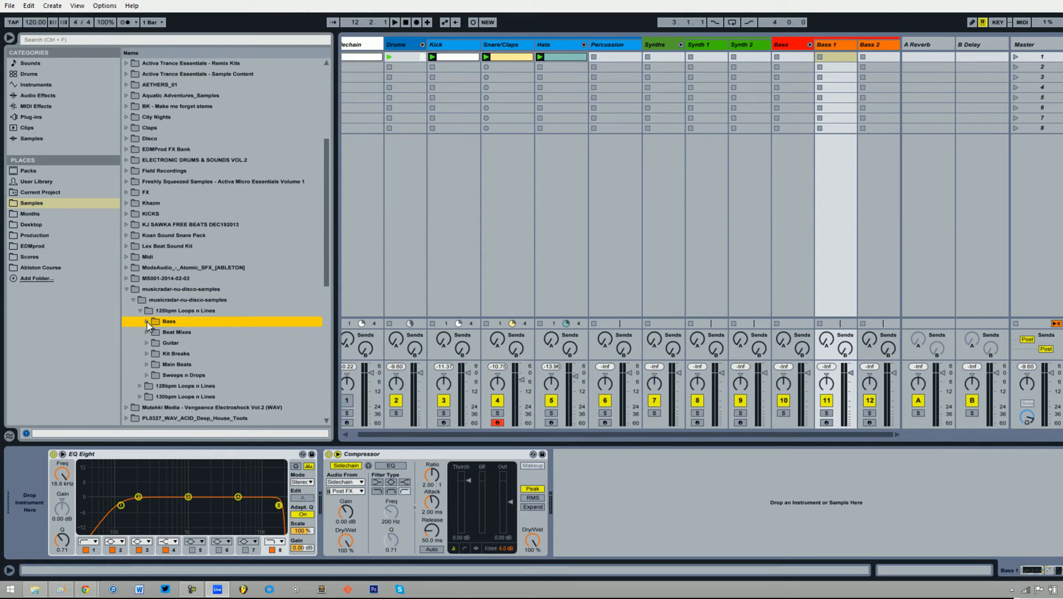
Step: Audition ND_BreakC125-01.wav from Kit Breaks and the C-01 and C-02 ND_EnvGuitar_125 loops from the Guitar folder
scroll(147, 322, "down", 1)
left_click(149, 331)
left_click(190, 345)
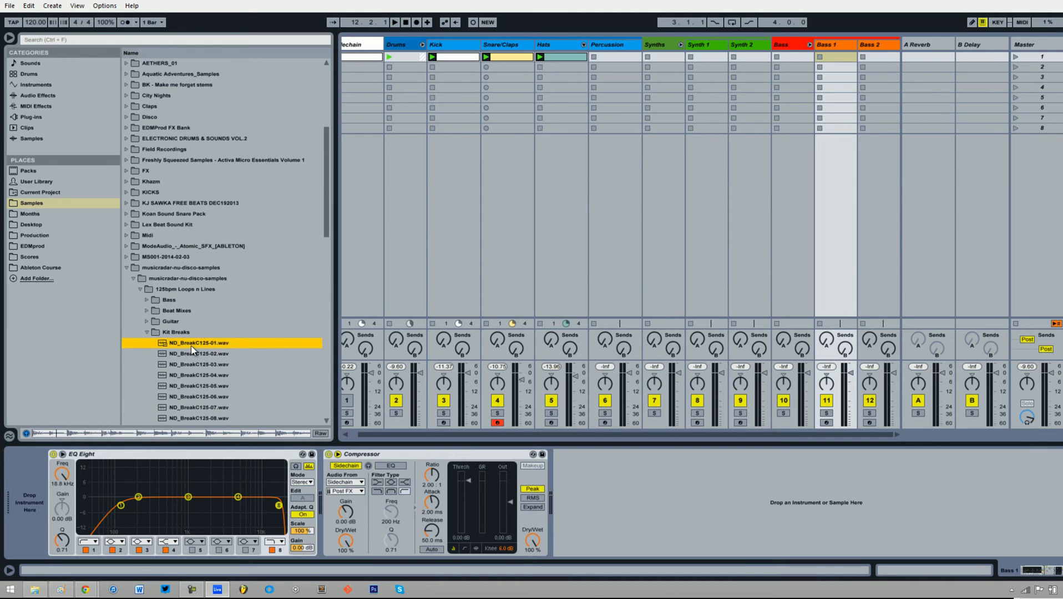
left_click(147, 333)
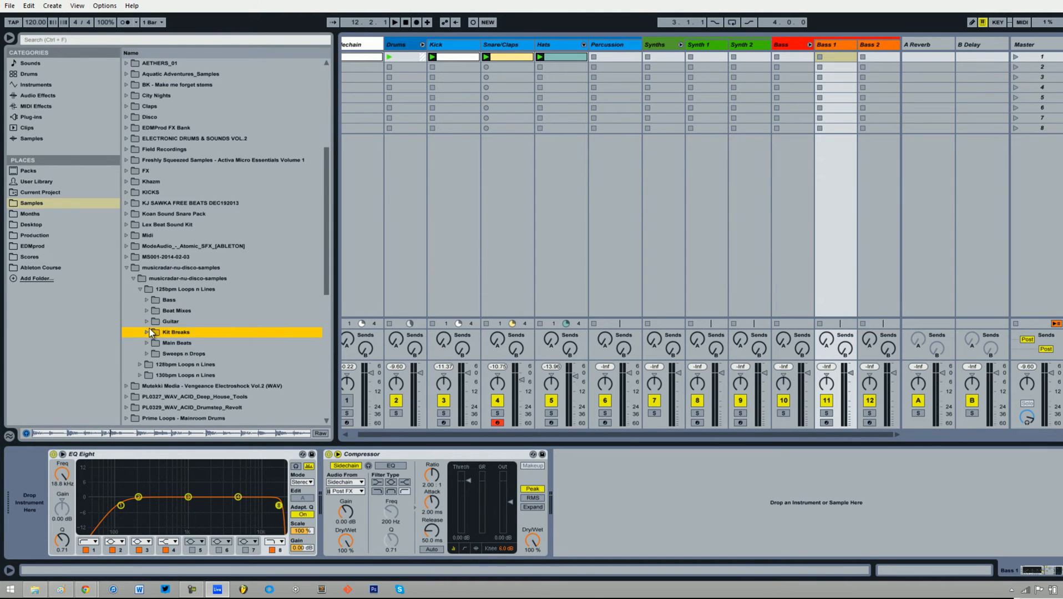
left_click(147, 322)
left_click(194, 355)
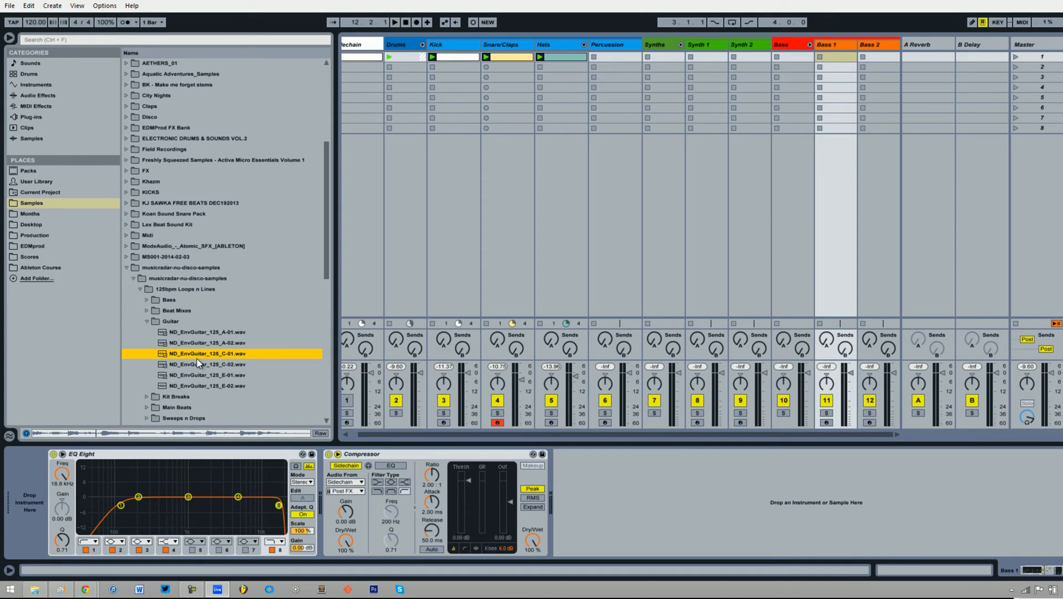
left_click(203, 367)
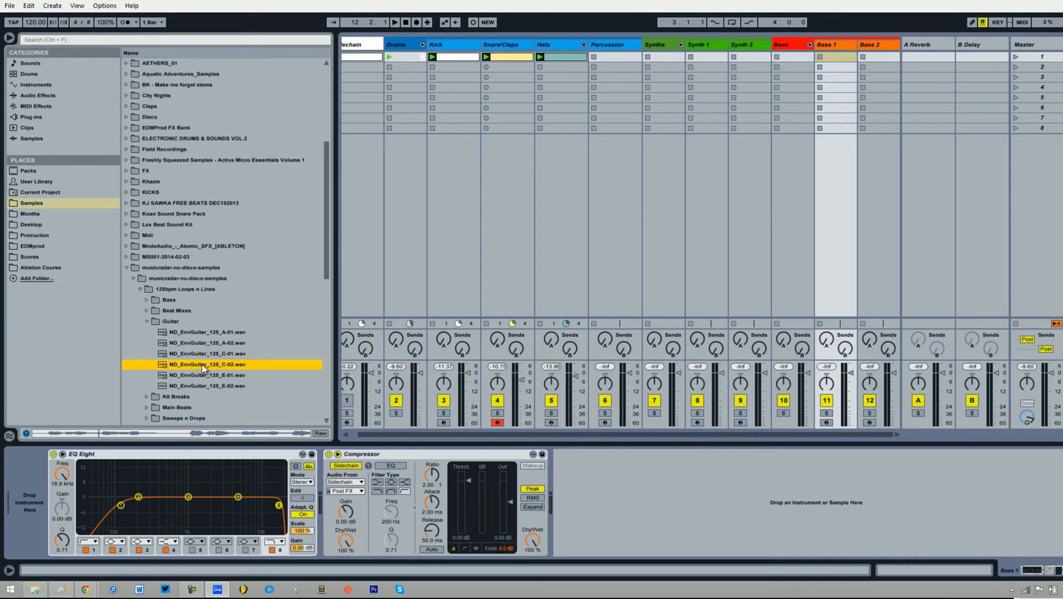
Step: Collapse the musicradar-nu-disco-samples folders, look through the remaining sample folders and select the Bass 1 track again
key("Left")
key("Left")
key("Left")
key("Left")
key("Left")
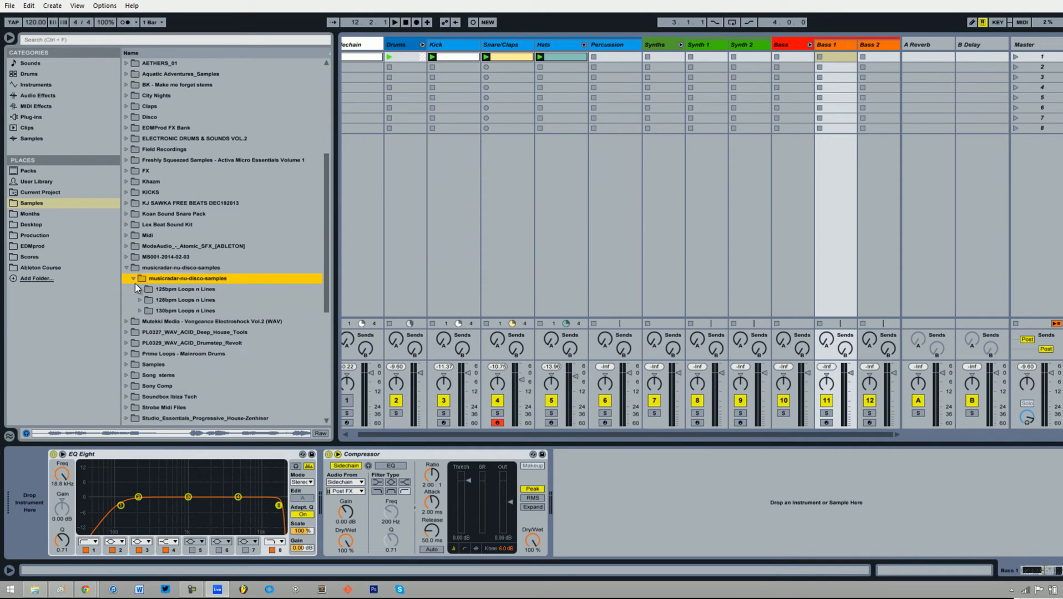
key("Left")
key("Left")
key("Left")
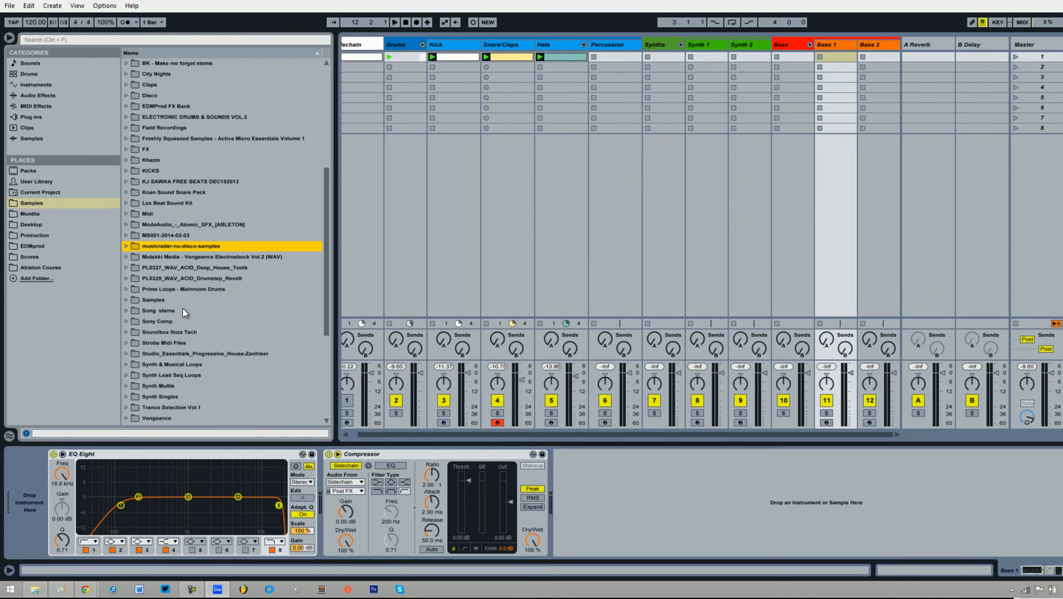
scroll(183, 308, "down", 3)
scroll(213, 335, "down", 3)
scroll(212, 336, "up", 5)
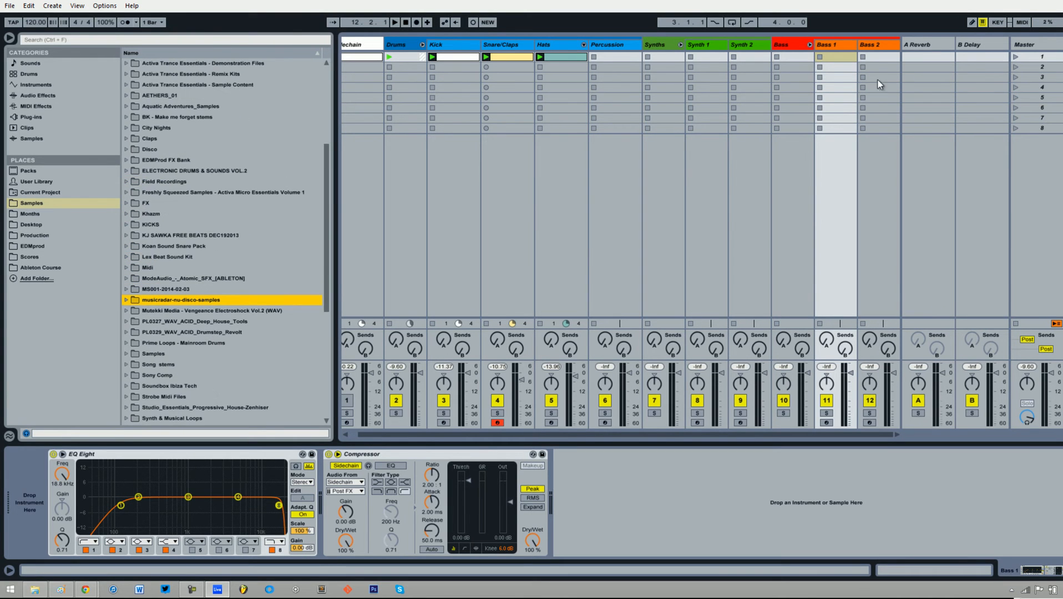
left_click(821, 51)
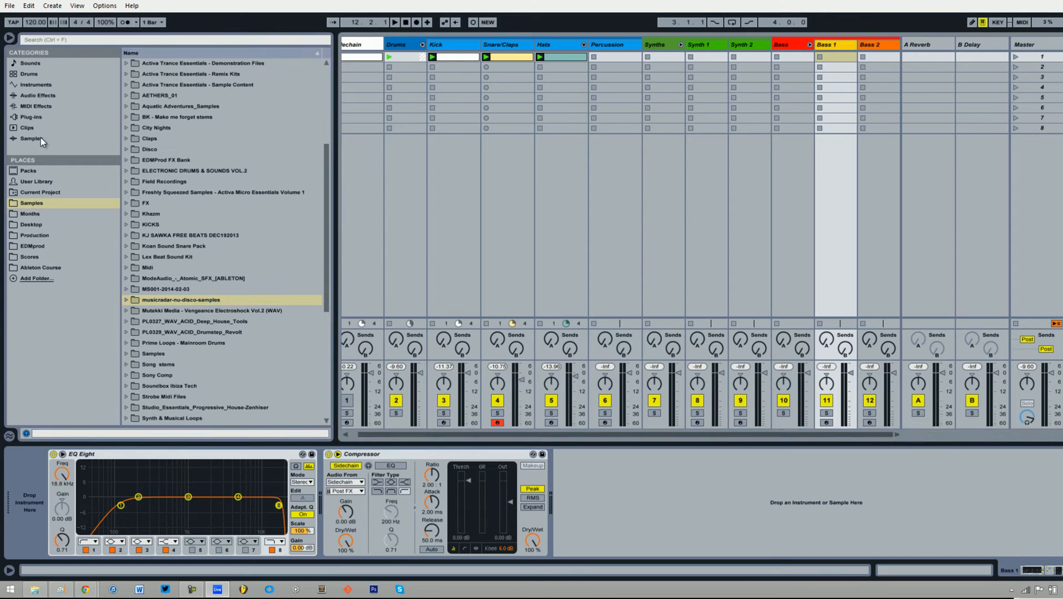
Step: Load Massive from the Native Instruments plug-ins onto the Bass 1 track and check the Track 1 - Nu Disco mind map in Paint
left_click(46, 117)
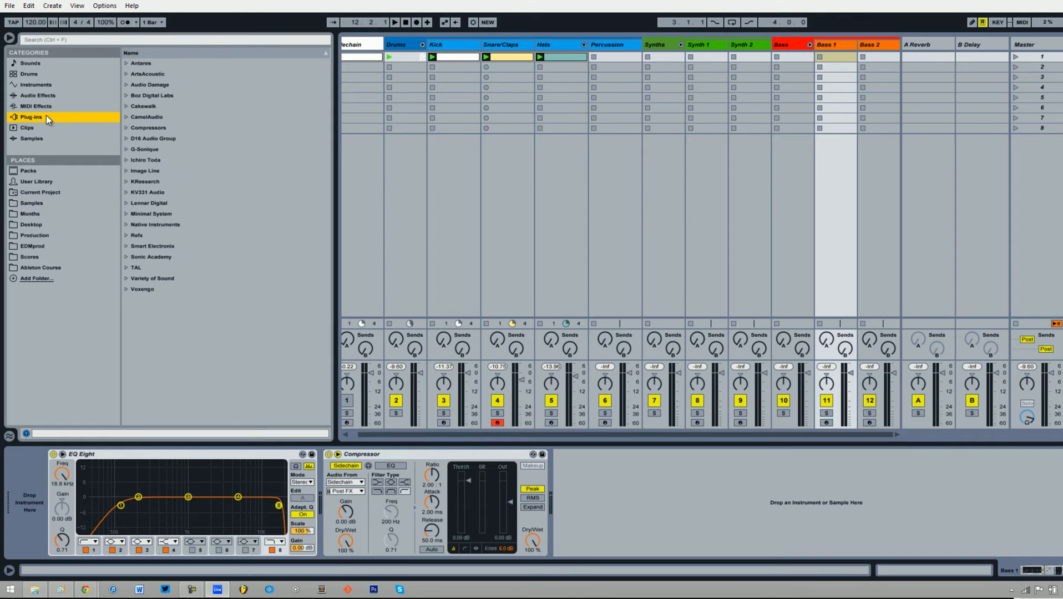
left_click(129, 226)
left_click_drag(160, 267, 47, 489)
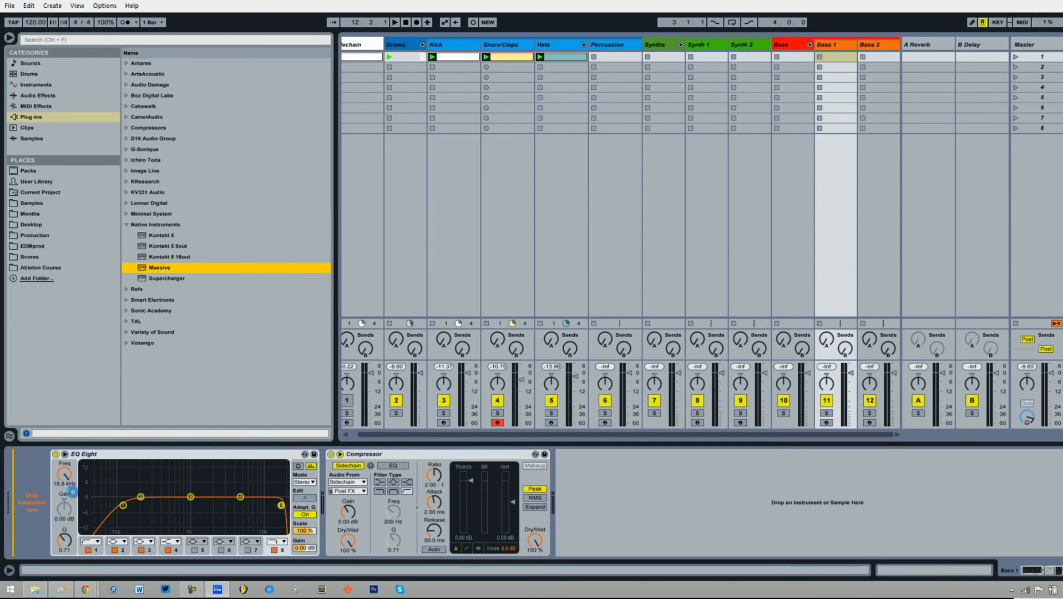
left_click(61, 591)
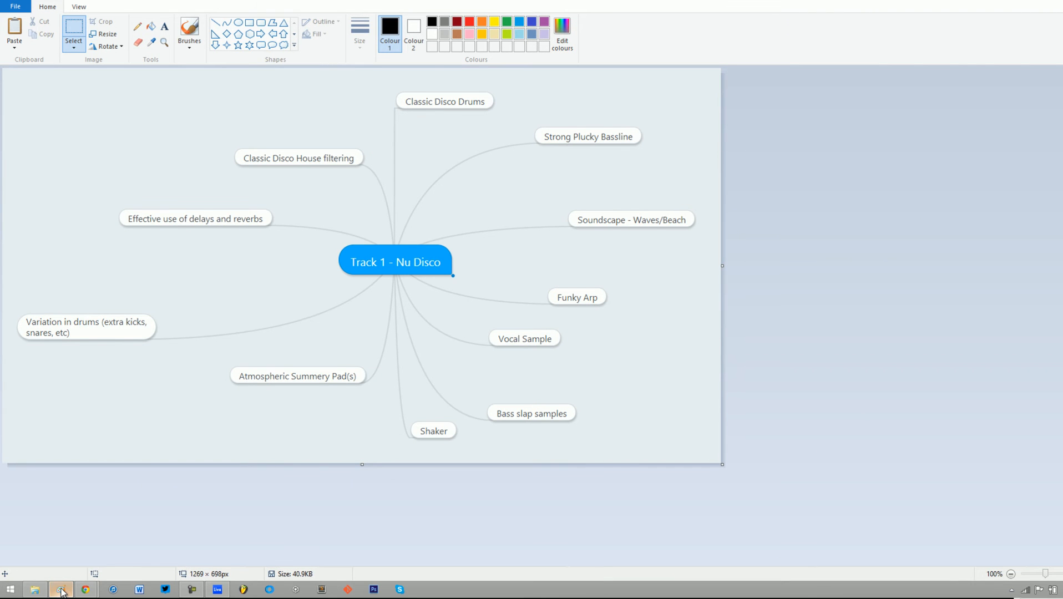
left_click(61, 591)
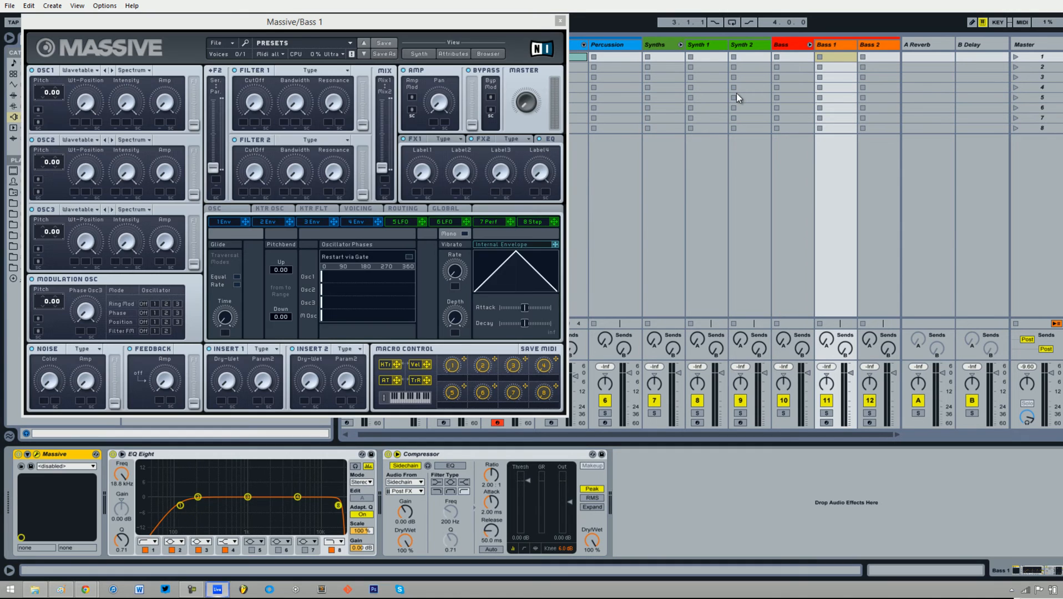
Step: Close Massive's window, create a MIDI clip in the first slot of Bass 1, and lower that track's volume to about -11 dB
left_click(216, 42)
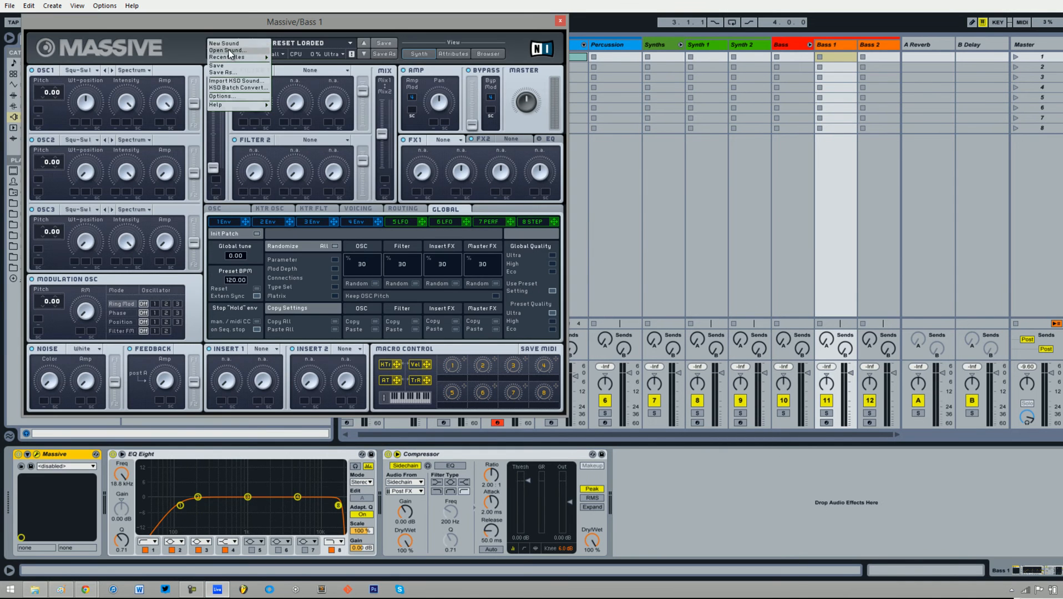
left_click(560, 21)
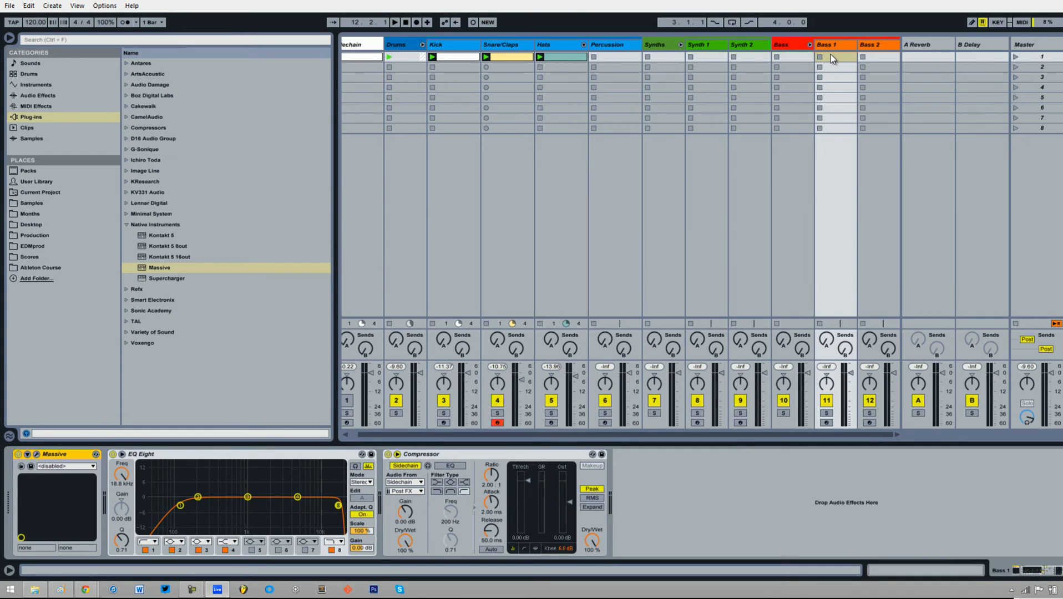
double_click(830, 55)
left_click_drag(145, 400, 191, 400)
left_click_drag(160, 359, 155, 480)
left_click_drag(850, 179, 849, 191)
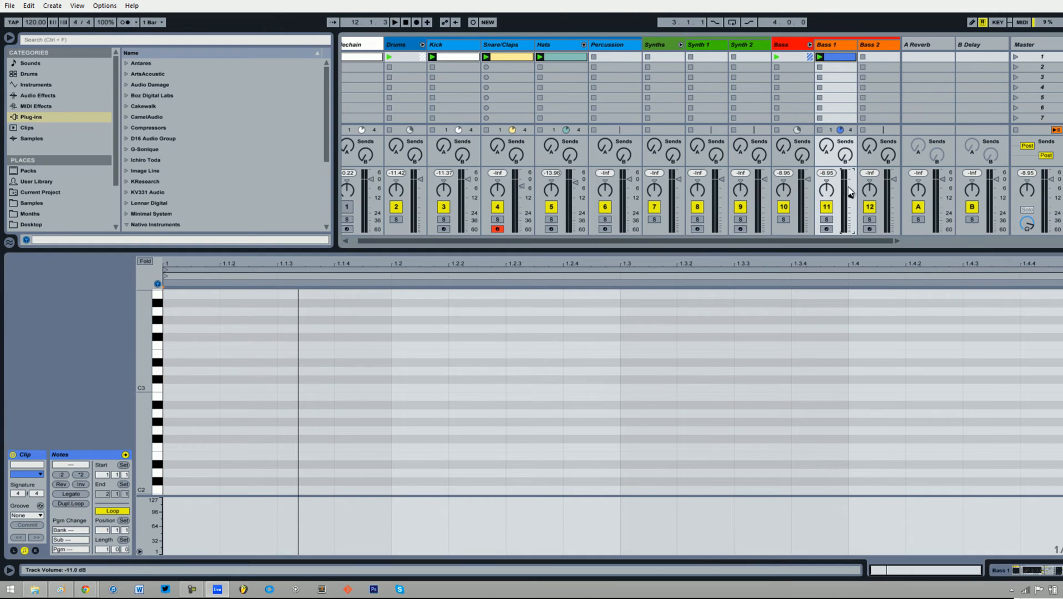
Step: Enter C2 bass notes at 1.1.1, 1.1.3 and 1.2.1, and a D#2 note at 1.2.3 in the Bass 1 clip
left_click(158, 490)
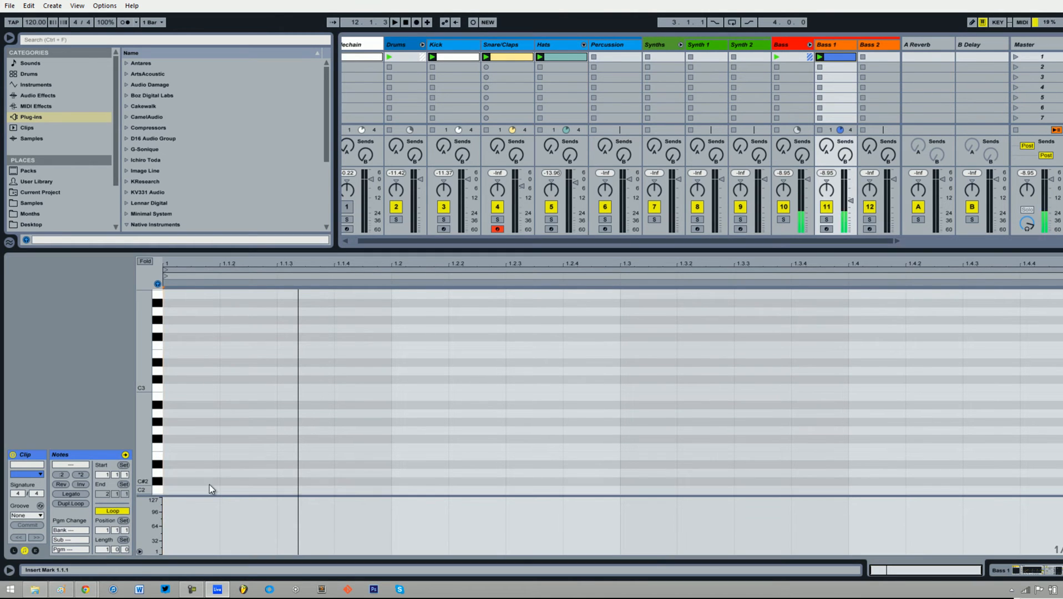
scroll(200, 488, "down", 1)
double_click(210, 465)
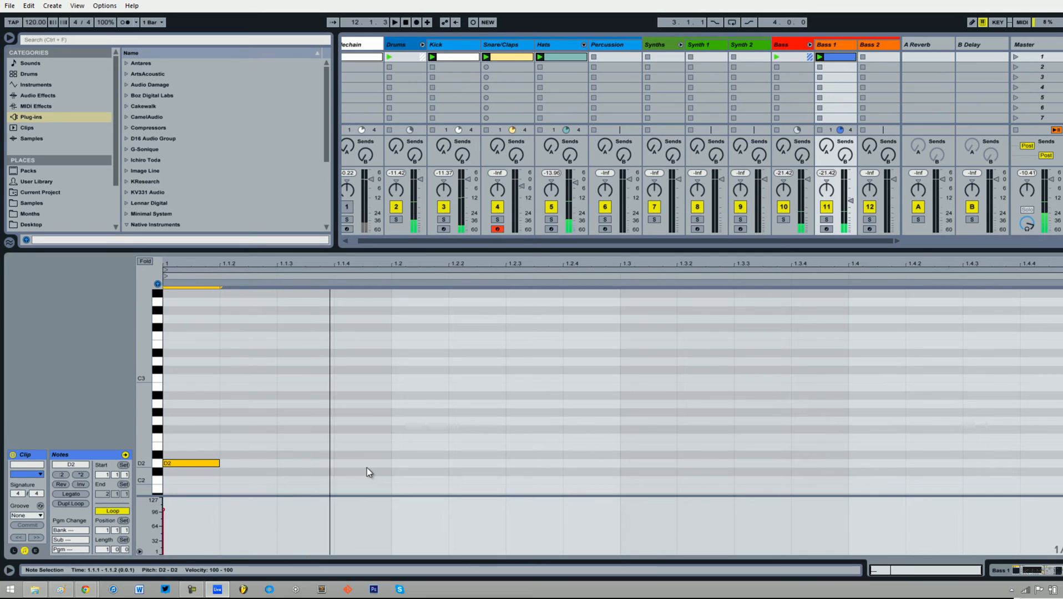
left_click_drag(176, 468, 181, 478)
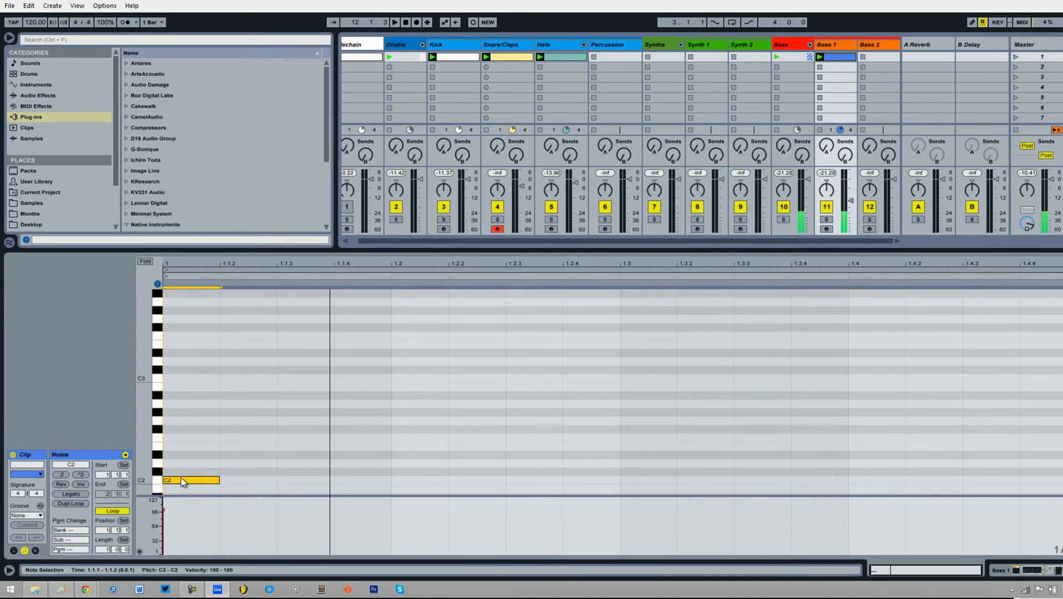
double_click(322, 481)
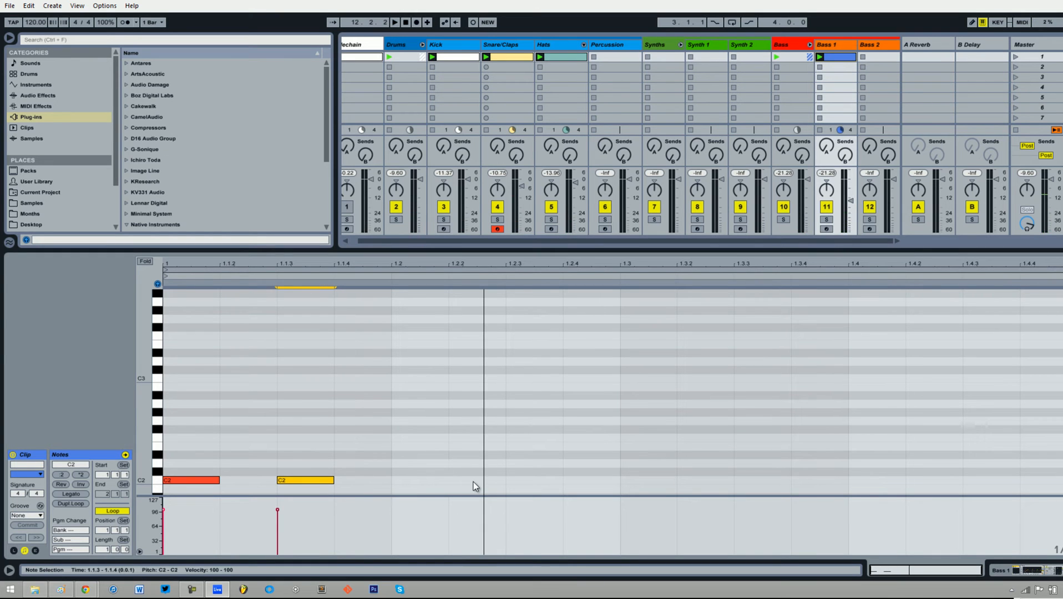
double_click(443, 480)
double_click(546, 467)
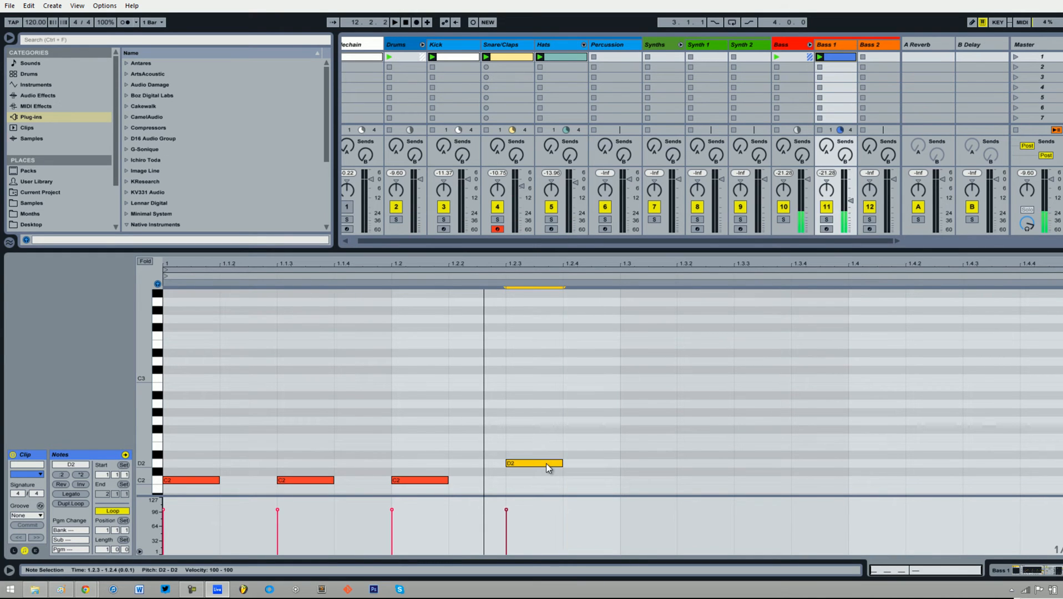
left_click_drag(546, 463, 546, 458)
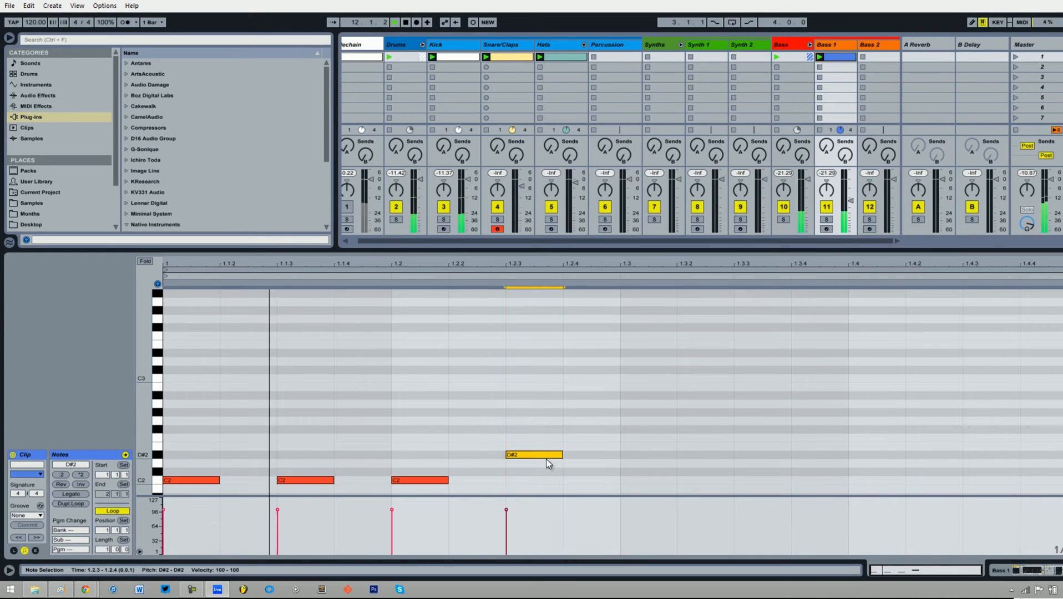
Step: Add an F2 note at 1.3.1, play the pattern back and extend the clip's loop length to 4 bars
double_click(705, 448)
left_click_drag(705, 449, 643, 438)
key("space")
key("space")
left_click_drag(107, 550, 107, 536)
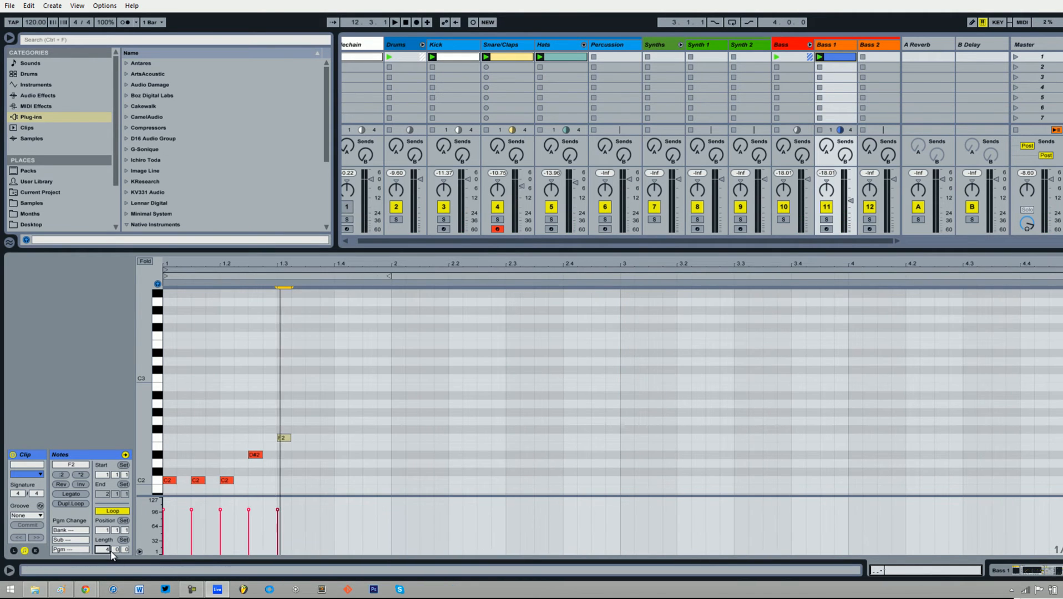
key("space")
left_click_drag(318, 266, 383, 269)
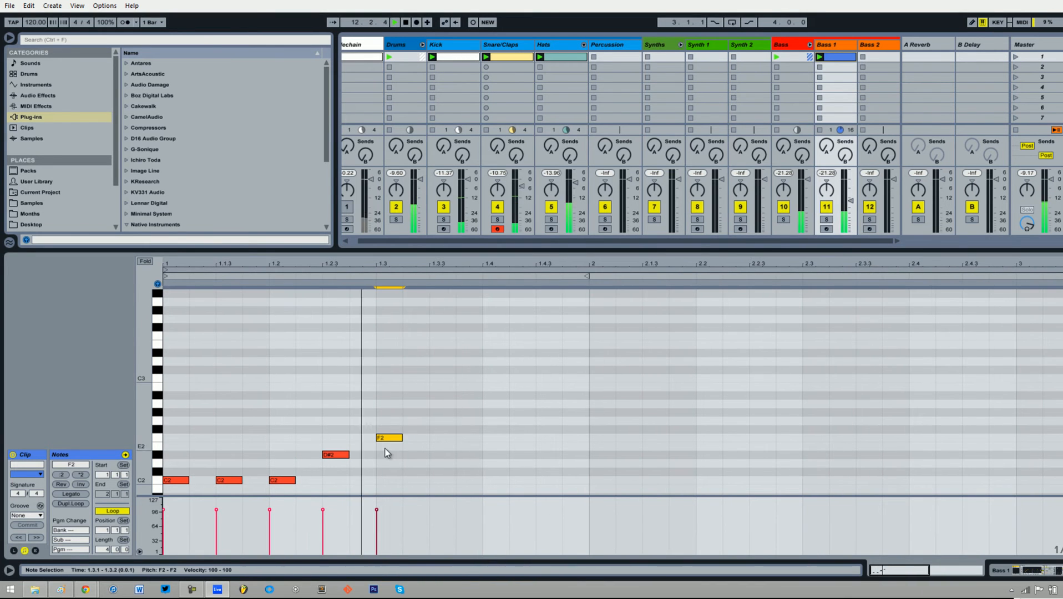
Step: Move the F2 note to 1.2.4 and add further F2 notes at 1.3.3 and 1.4.3
left_click_drag(396, 441, 448, 439)
double_click(424, 438)
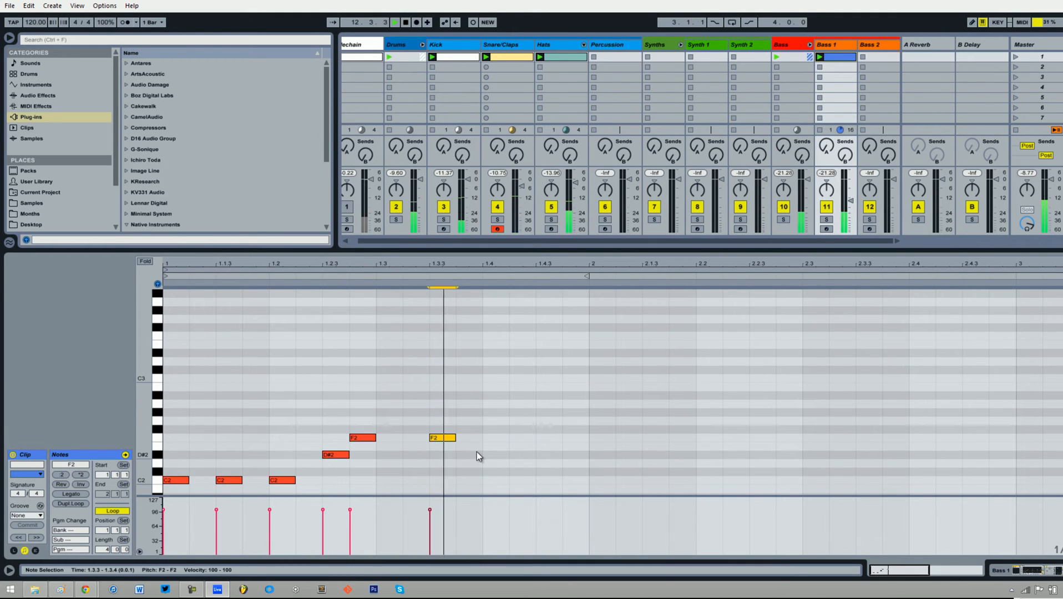
double_click(506, 437)
left_click_drag(504, 442, 557, 443)
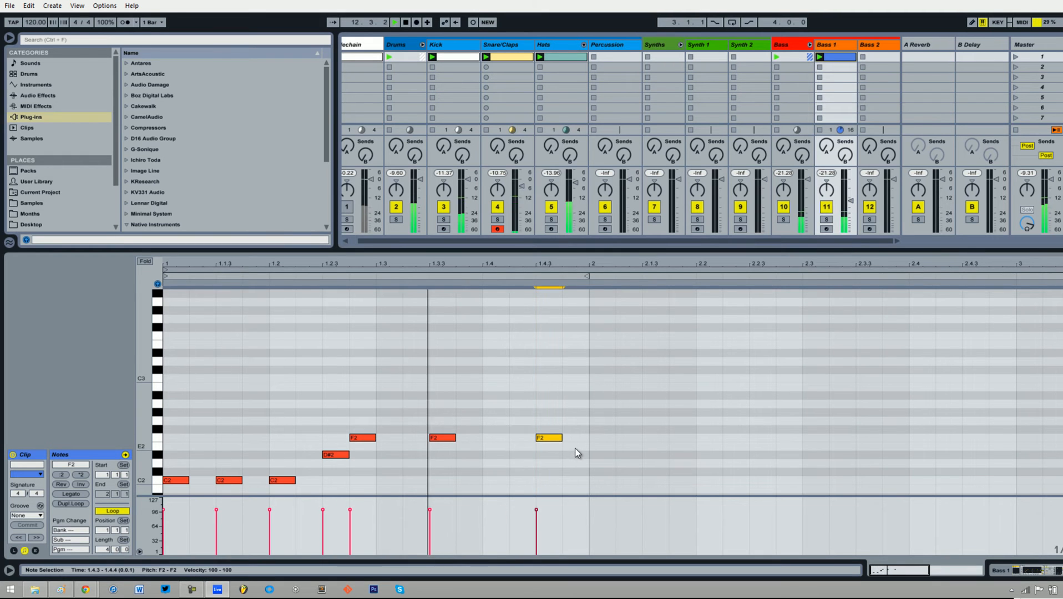
Step: Add D#2 notes at 2.1.1, 2.1.3, 2.2.1 and 2.2.3, shifting the last one to 2.2.4 during playback
scroll(585, 483, "down", 1)
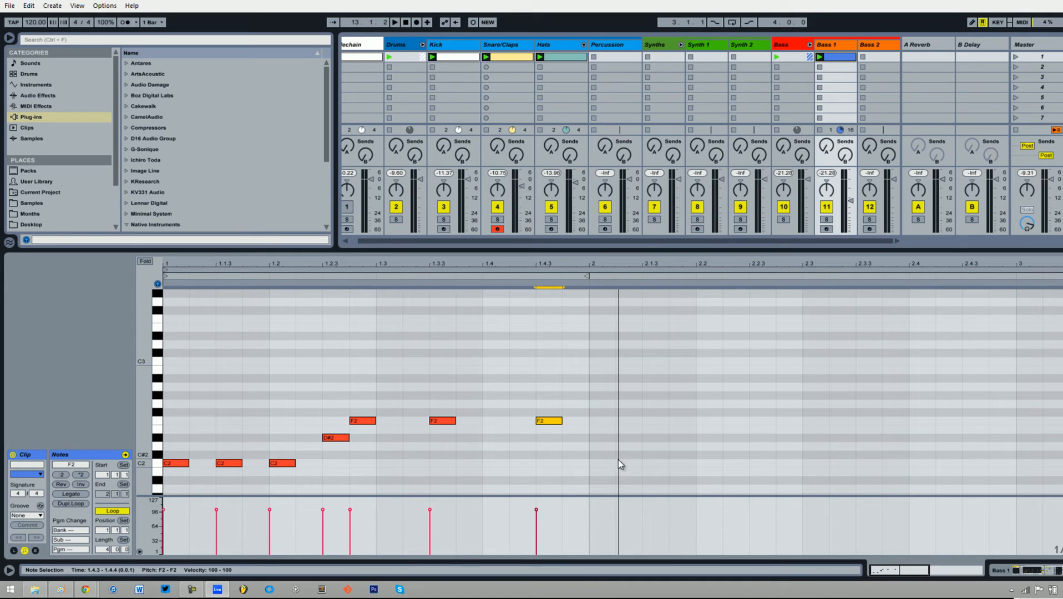
double_click(607, 438)
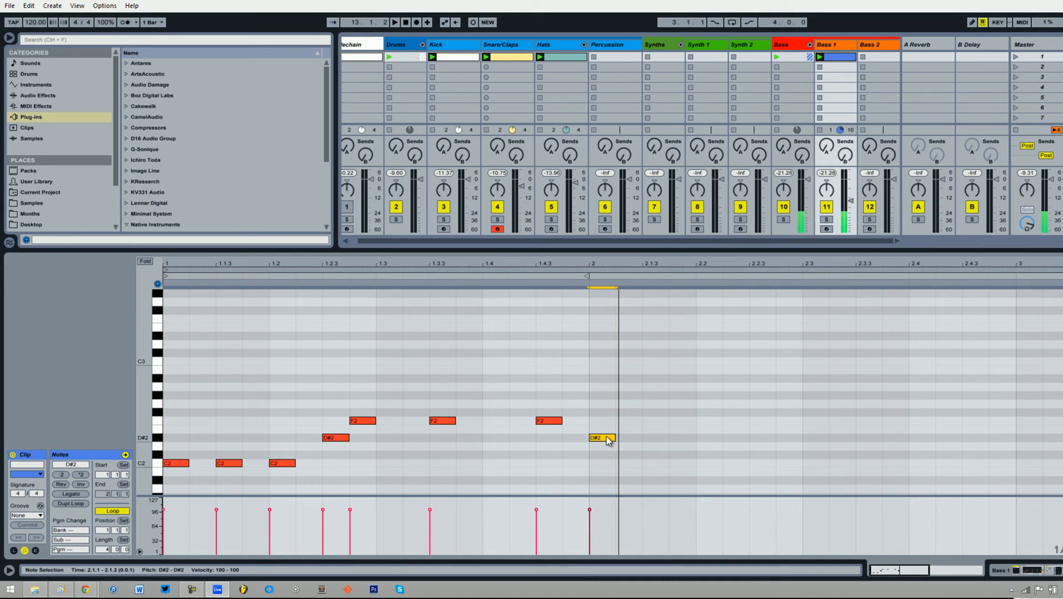
double_click(663, 438)
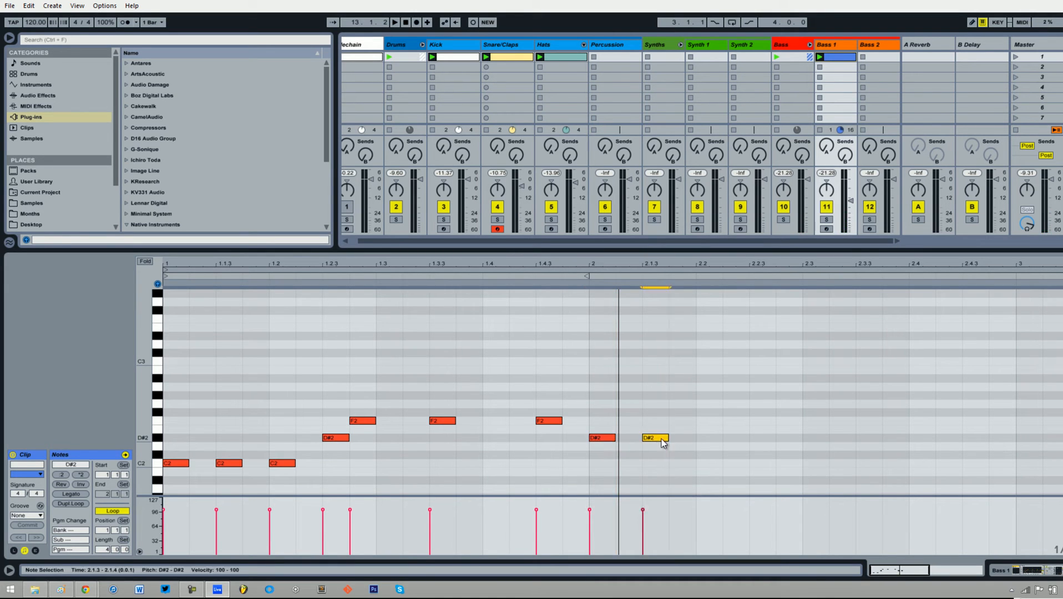
double_click(719, 438)
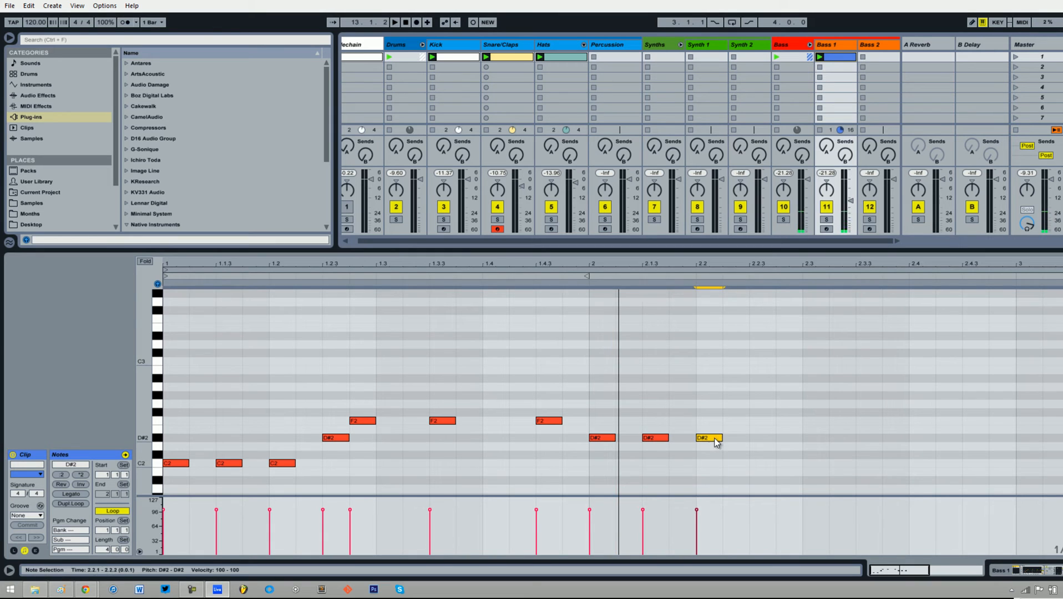
double_click(770, 438)
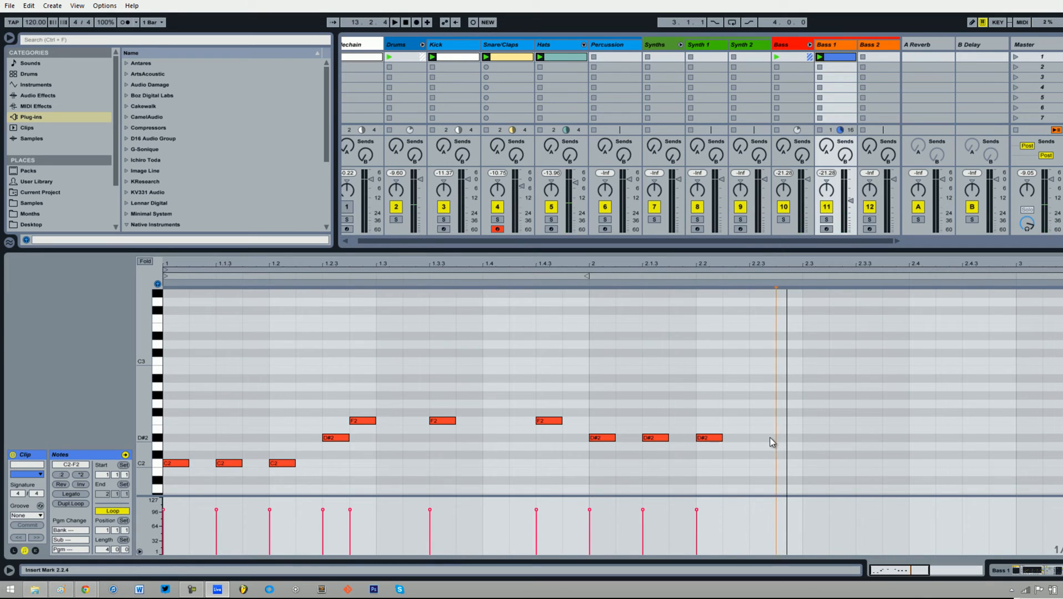
left_click(770, 438)
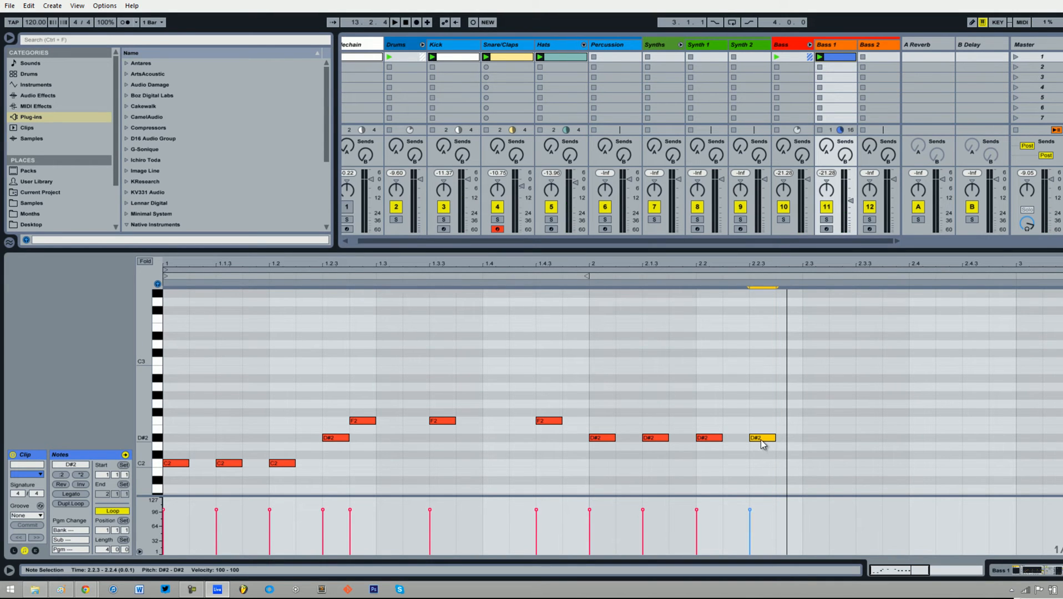
key("space")
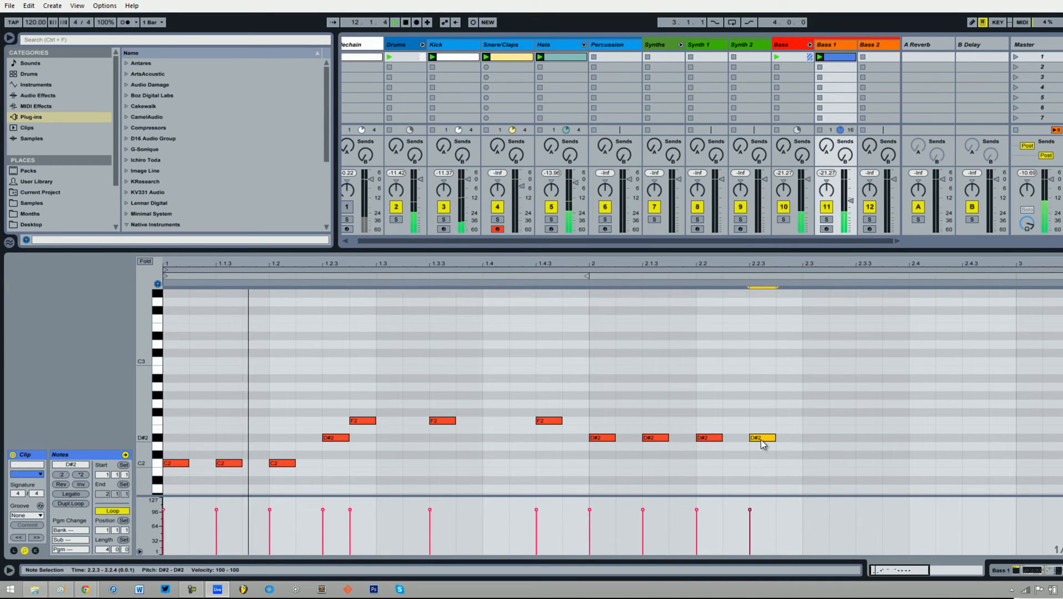
left_click_drag(770, 442, 799, 446)
Step: Add C2 notes at 2.3.1, 2.3.3, 2.4.1 and 2.4.3, and shorten the clip's loop length to 2 bars
double_click(812, 465)
double_click(870, 463)
double_click(917, 463)
double_click(972, 464)
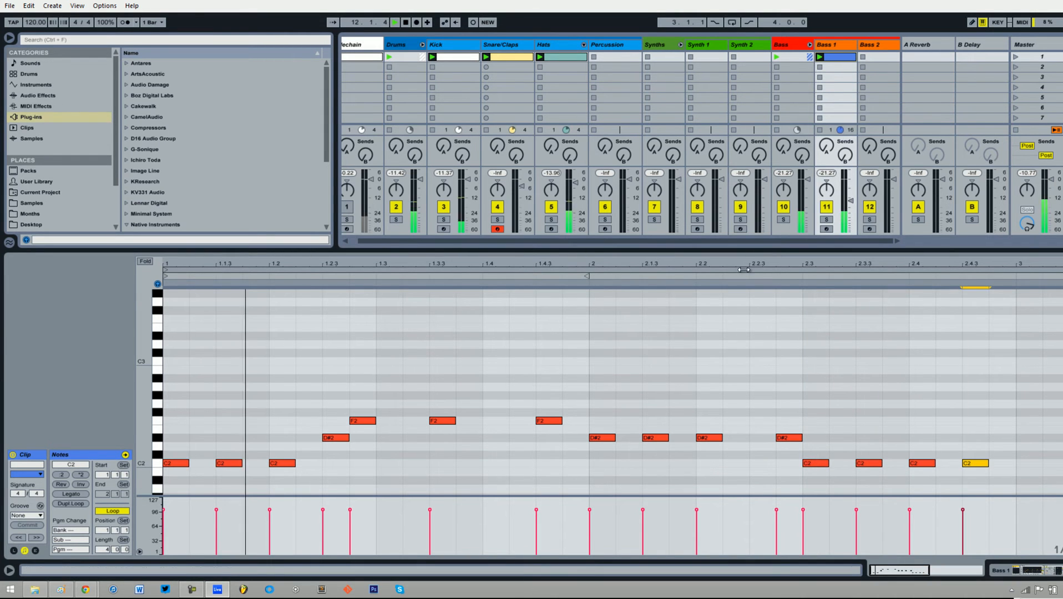
left_click_drag(746, 261, 745, 259)
left_click_drag(109, 548, 109, 554)
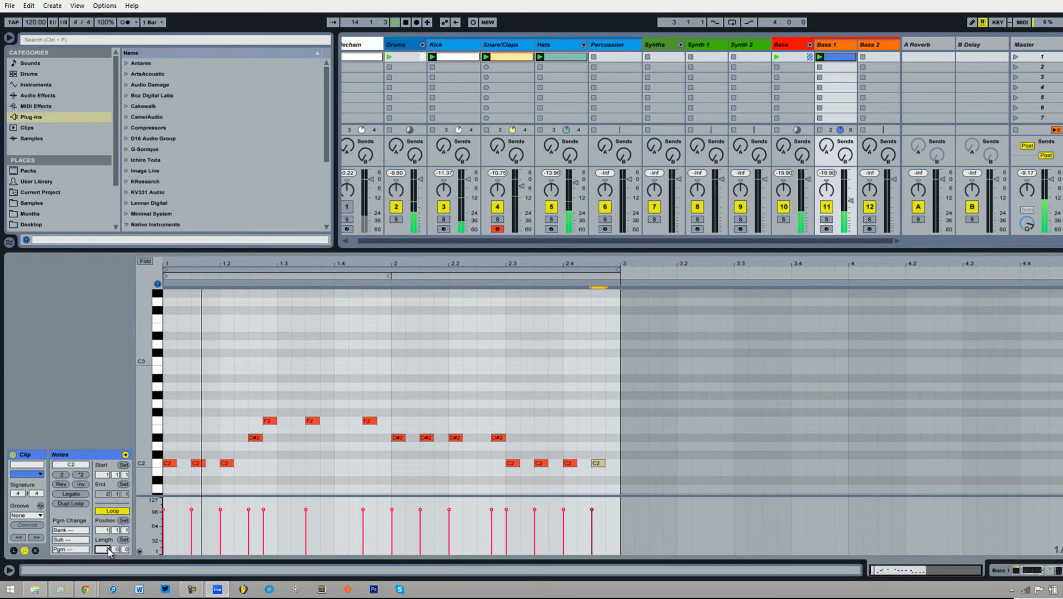
Step: Try the last F2 note at 1.4.2, restore it to 1.4.3, and shift the last D#2 note to 2.2.3
left_click(574, 439)
left_click_drag(363, 421, 350, 421)
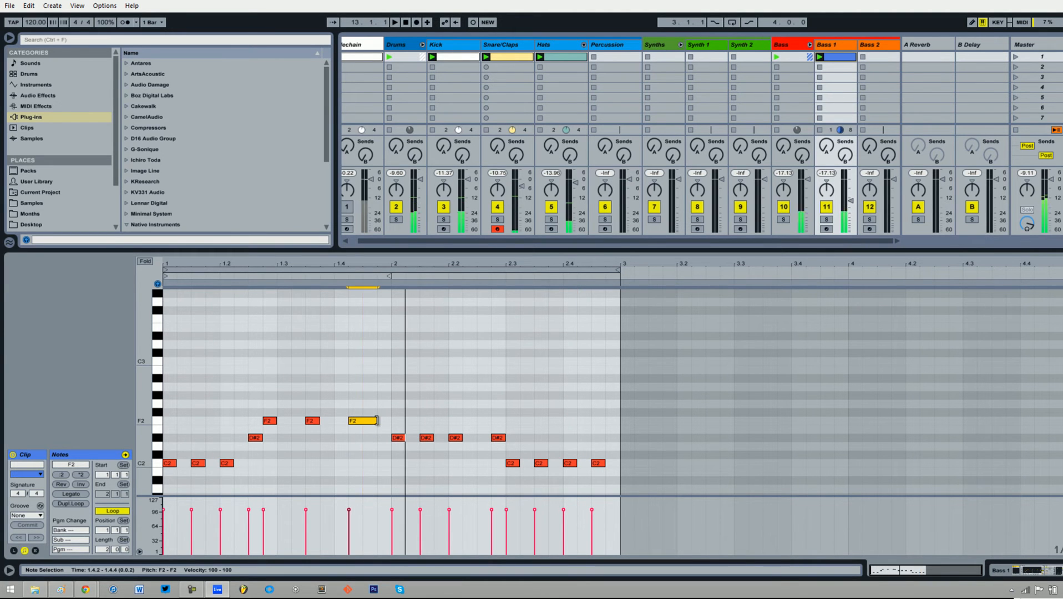
left_click_drag(361, 422, 375, 425)
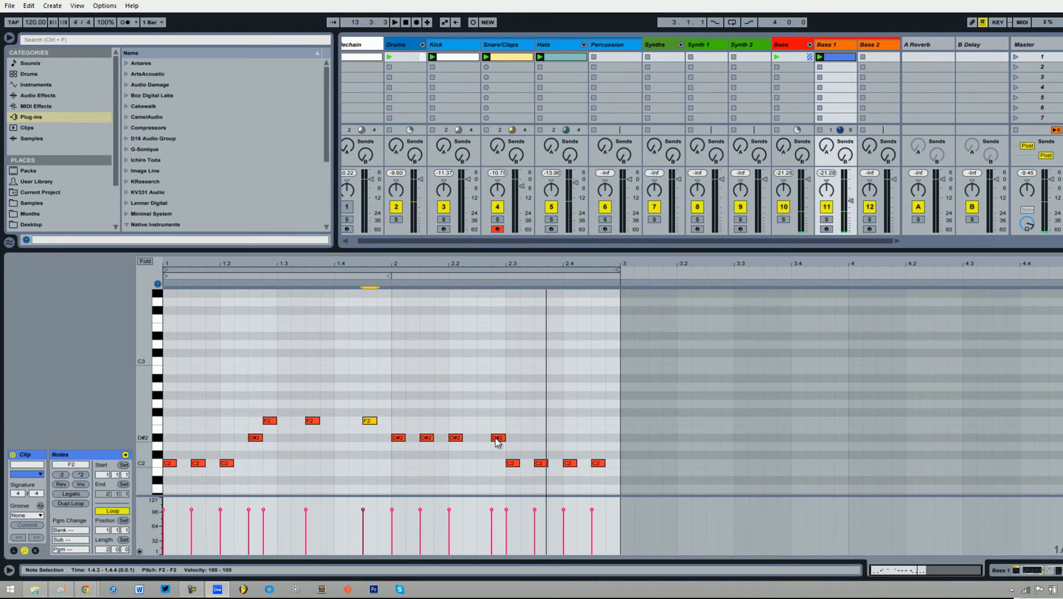
left_click_drag(458, 442, 474, 440)
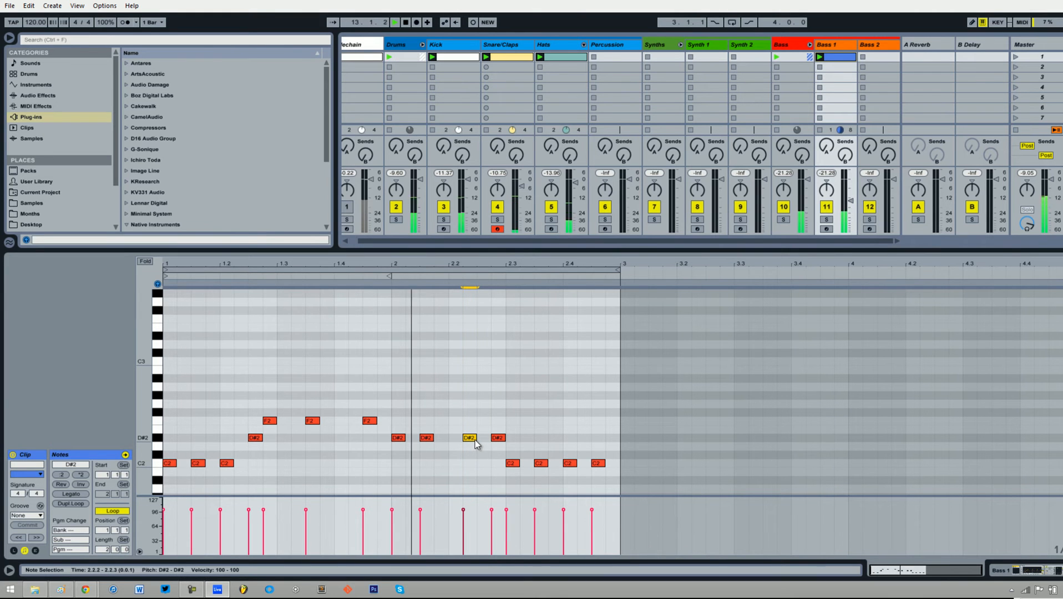
mouse_move(471, 439)
left_mouse_down()
mouse_move(457, 439)
mouse_move(494, 440)
mouse_move(484, 441)
left_mouse_up()
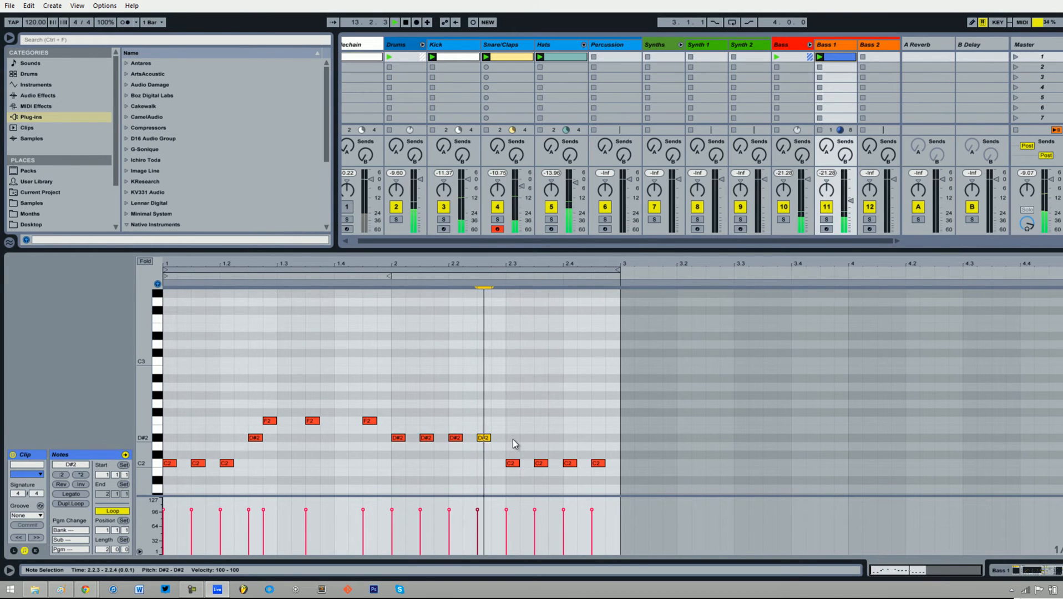
Step: Rearrange the C2 notes before 2.4.3 to 2.2.4, 2.3.2 and 2.3.4, and play the loop
left_click_drag(512, 462, 558, 468)
key("Delete")
double_click(561, 462)
key("space")
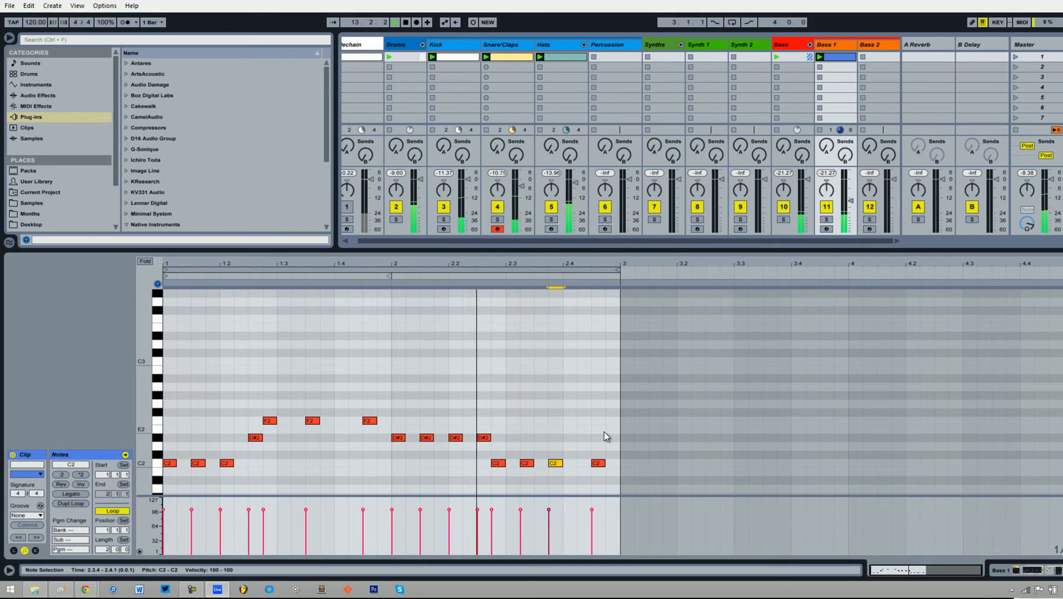
Step: Shift the second and third C2 notes of the closing group to 2.3.3 and 2.4.2, and delete the one at 2.4.3
mouse_move(555, 465)
left_mouse_down()
mouse_move(529, 468)
mouse_move(575, 469)
left_mouse_up()
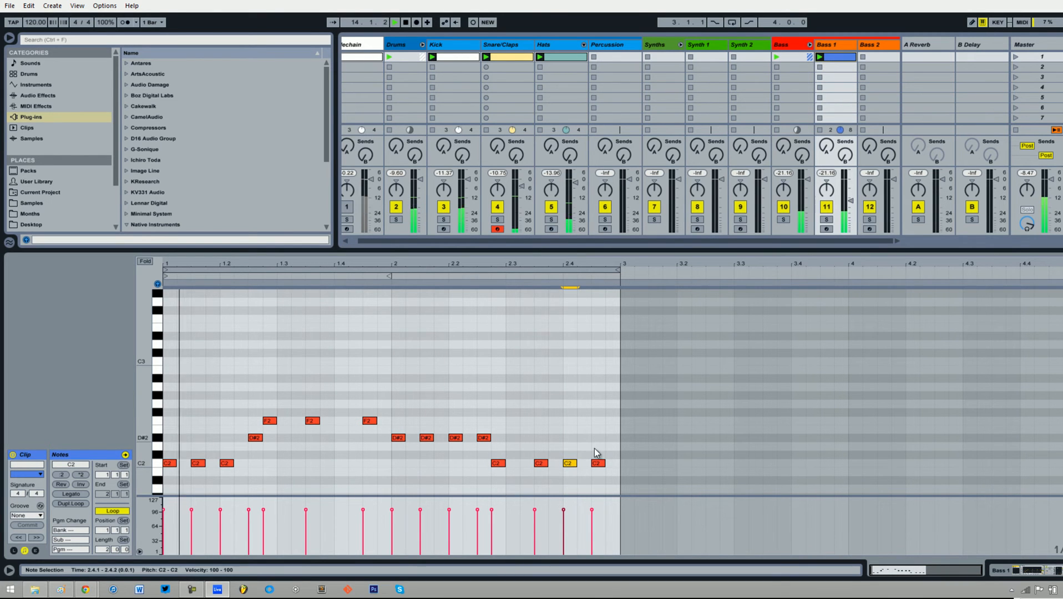
left_click_drag(569, 466, 582, 466)
left_click(601, 464)
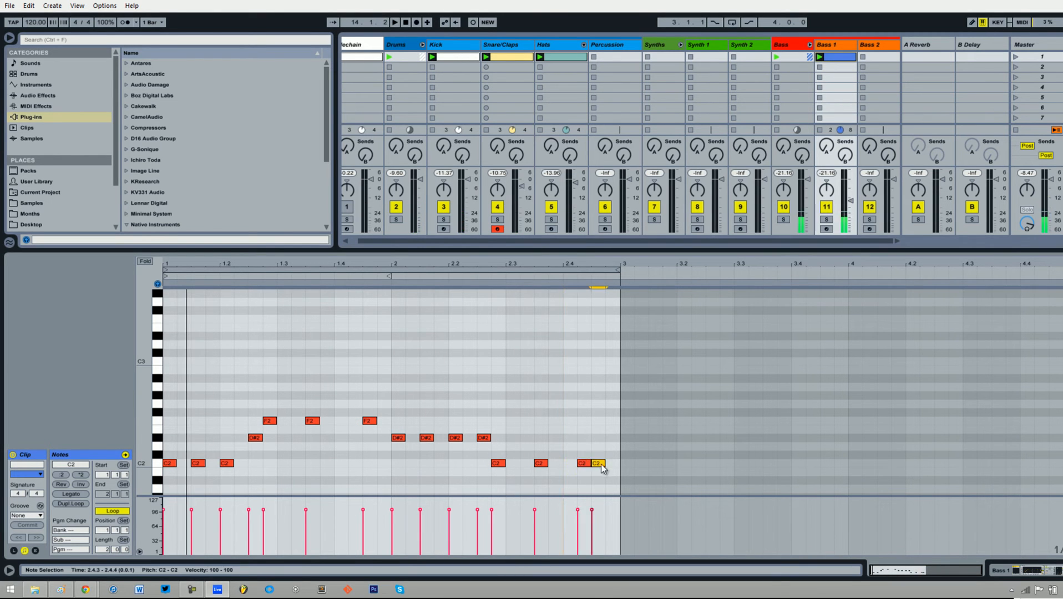
key("Delete")
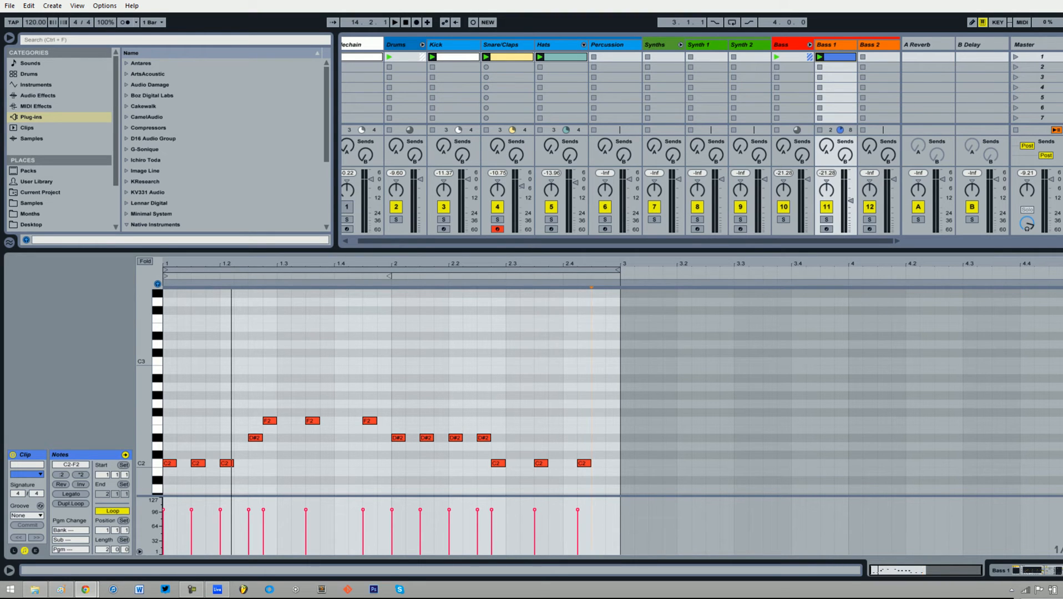
left_click(344, 440)
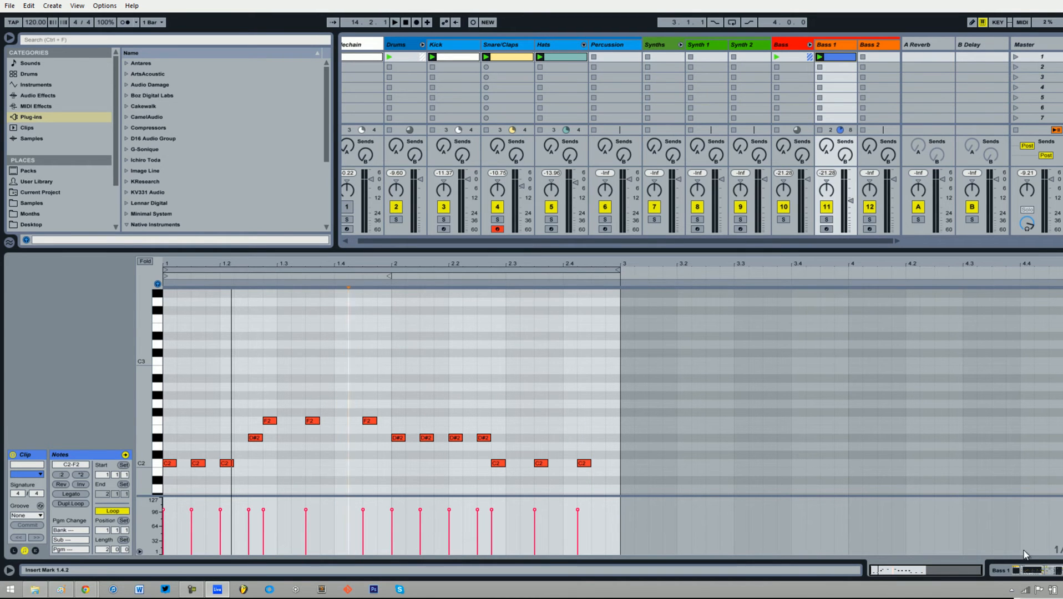
Step: Show Bass 1's devices, bypass its EQ Eight and replay the loop
left_click(1017, 570)
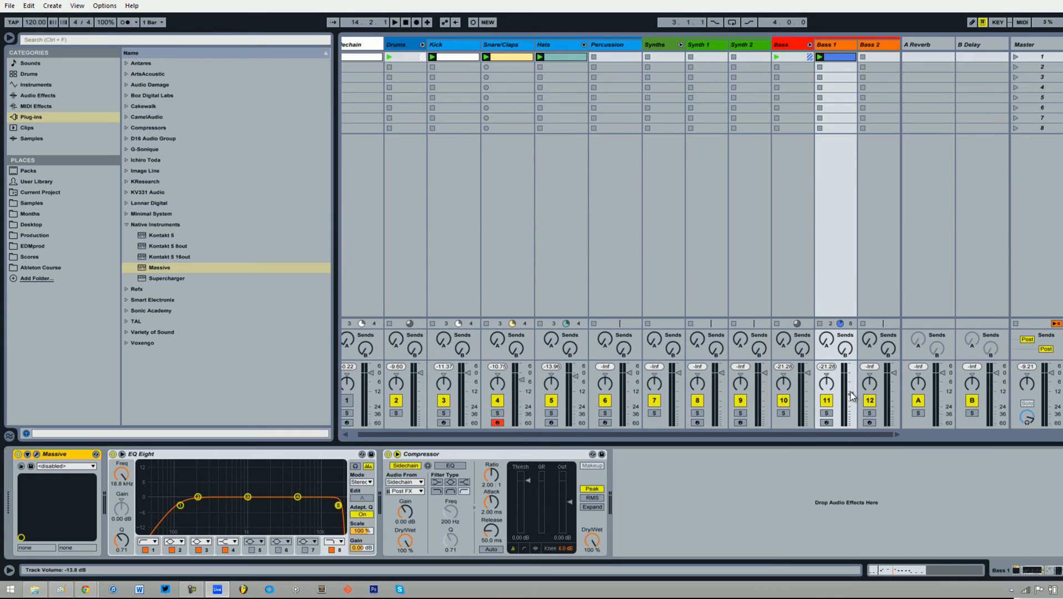
key("space")
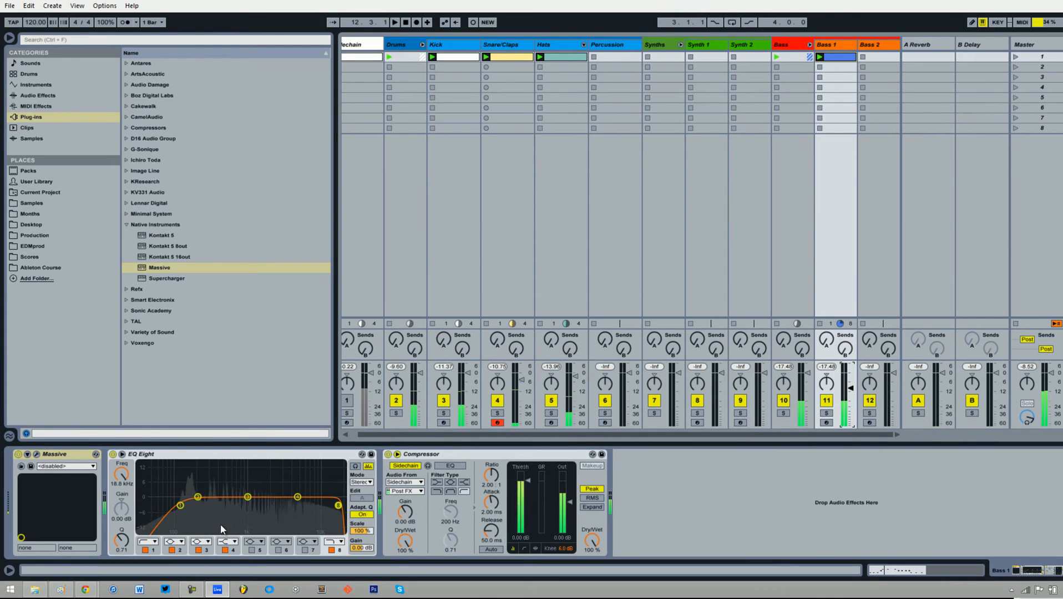
key("space")
left_click(113, 454)
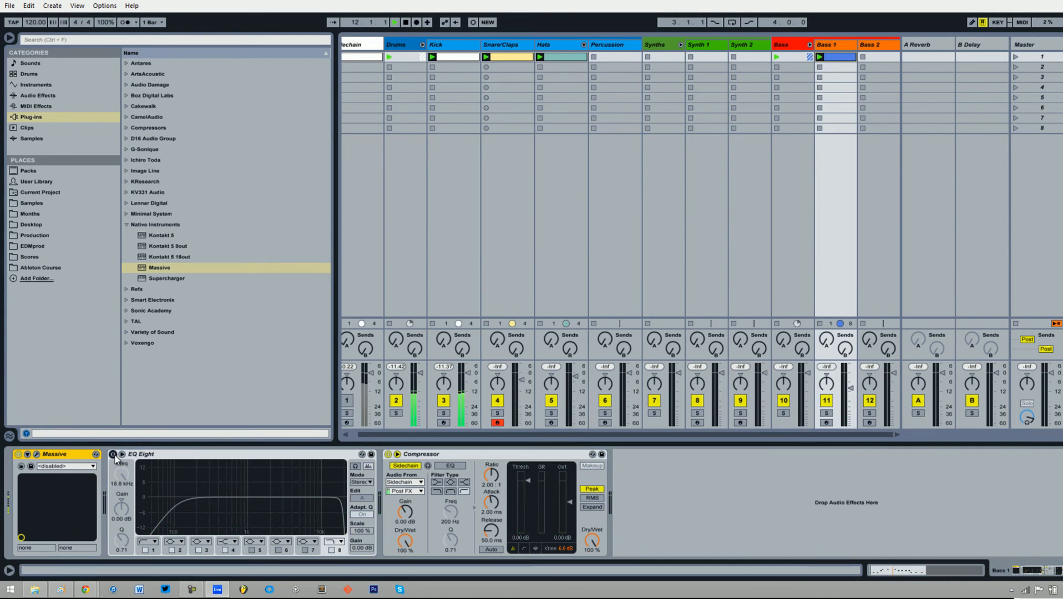
key("space")
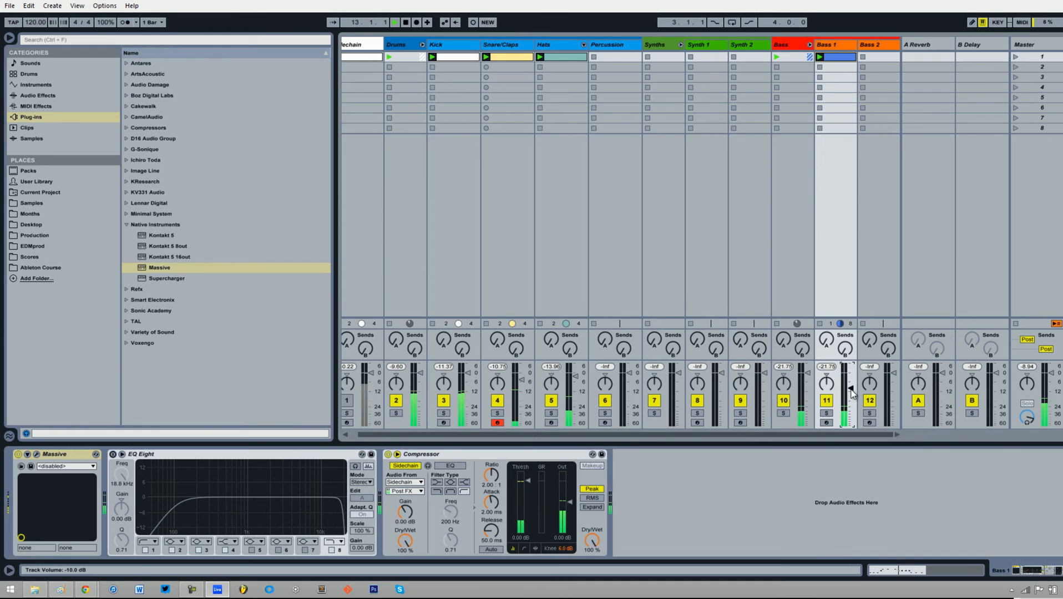
Step: Open Massive on Bass 1 and set OSC1's pitch to -12.00
left_click(36, 454)
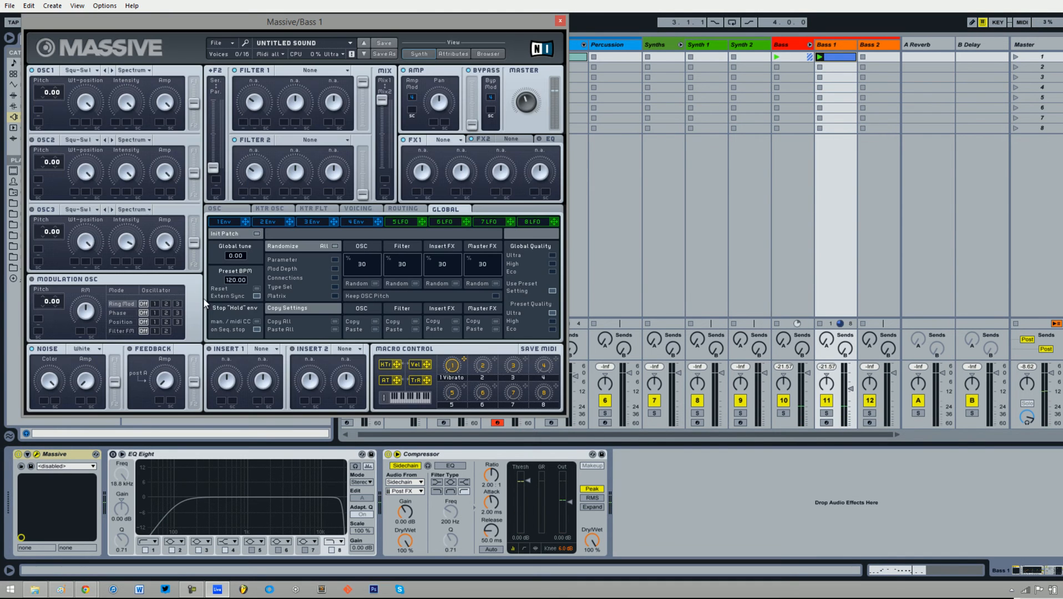
left_click(73, 68)
left_click(74, 68)
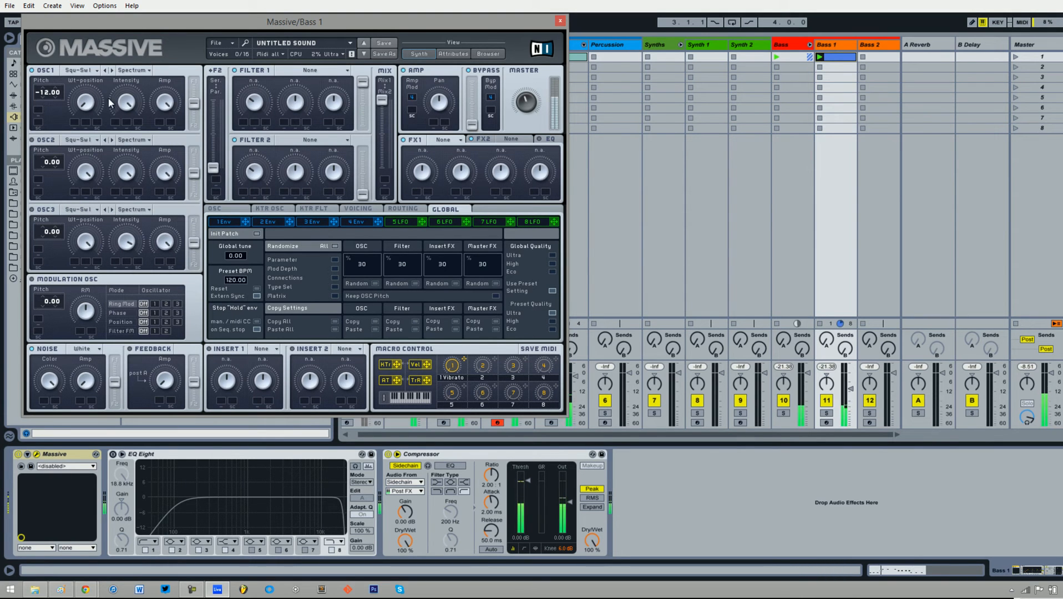
Step: Set Filter 1 to Lowpass 4 and assign envelope 1 to modulate its cutoff
left_click(294, 70)
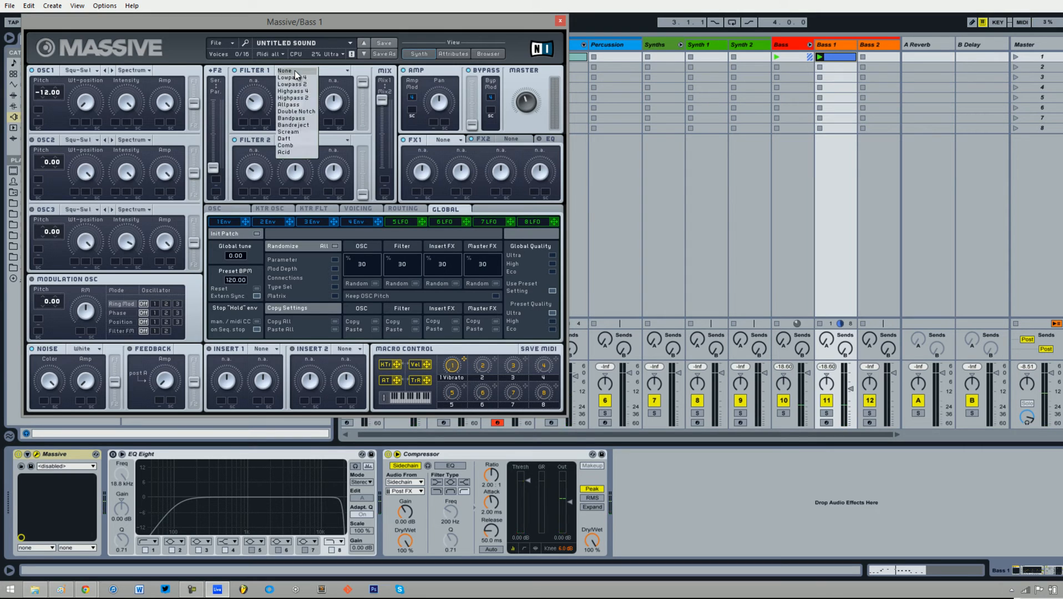
left_click(302, 77)
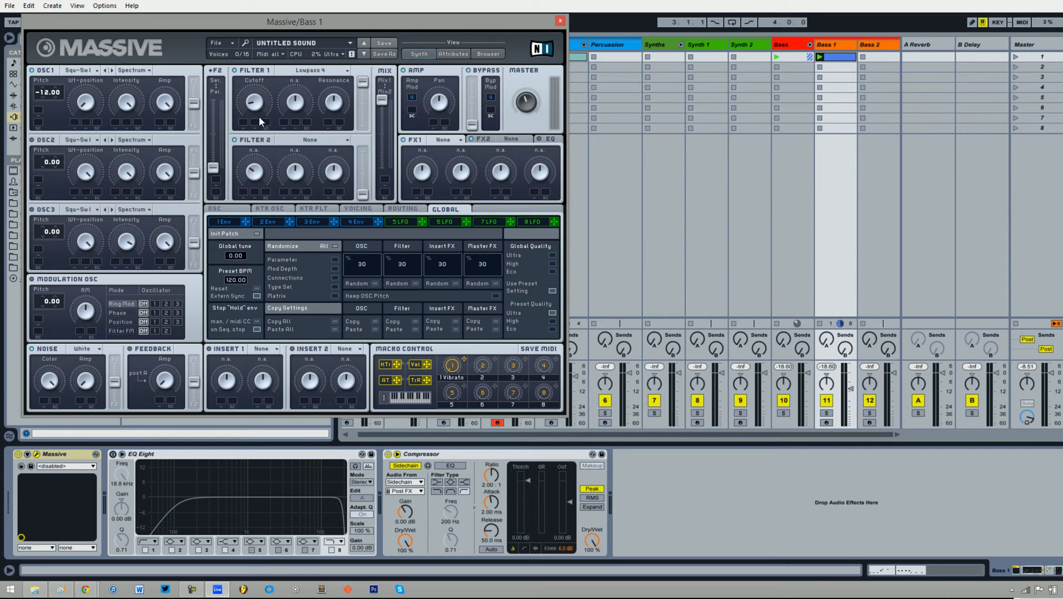
left_click_drag(245, 221, 244, 123)
Step: Shape envelope 1 into a pluck with a shorter attack, zero decay level and slightly shorter decay, soloing Bass 1 to hear it
left_click(228, 222)
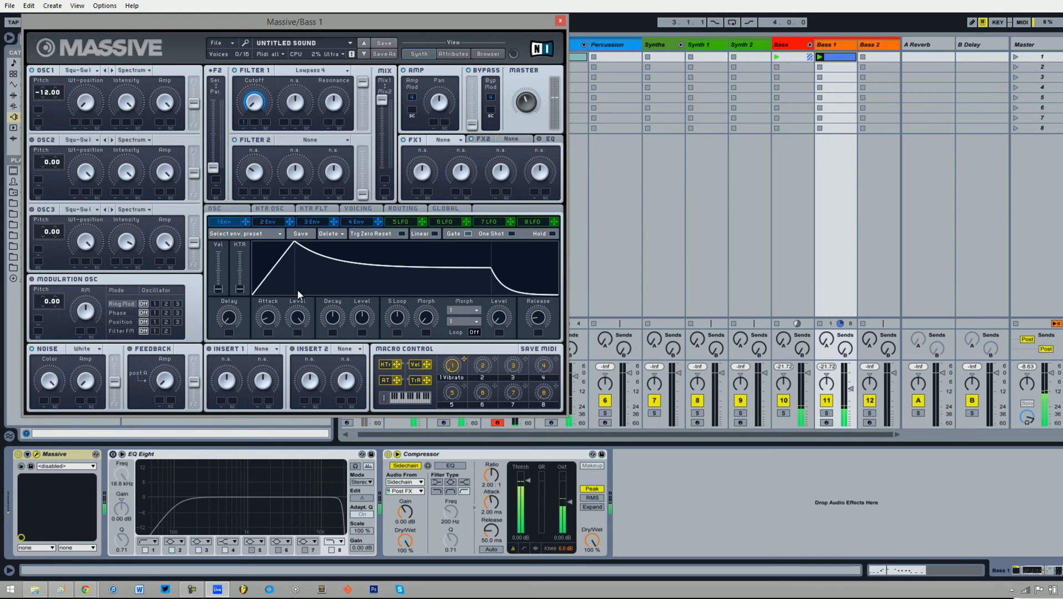
left_click_drag(269, 316, 277, 347)
left_click_drag(362, 319, 353, 354)
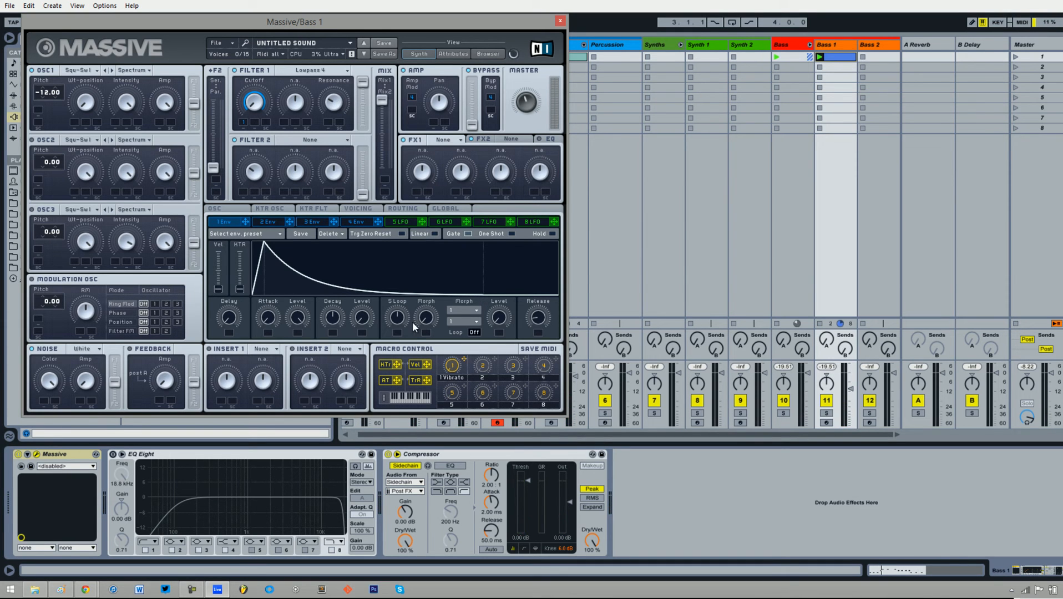
left_click(826, 413)
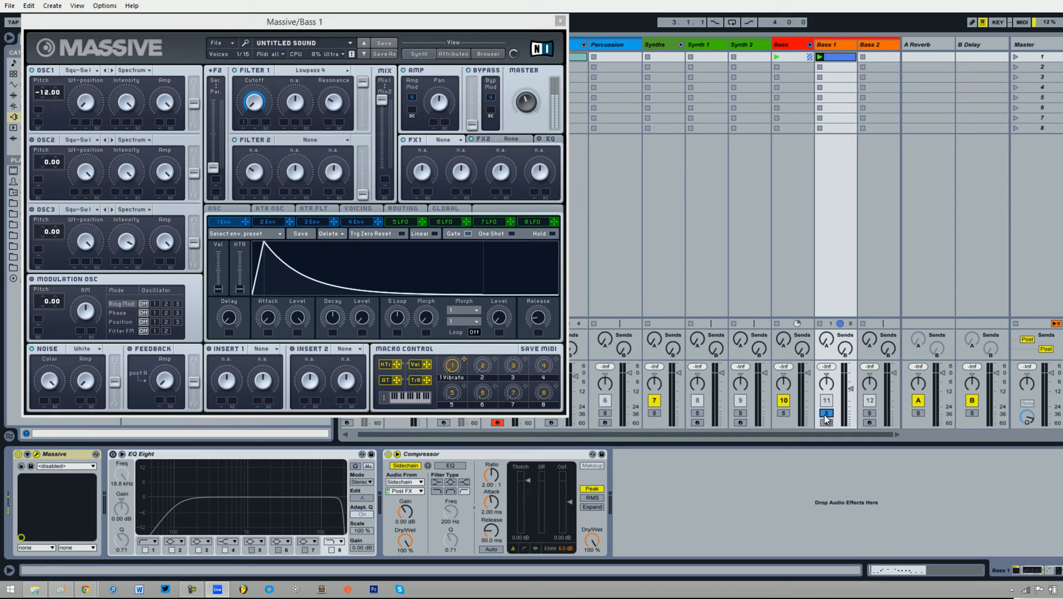
left_click_drag(331, 319, 331, 328)
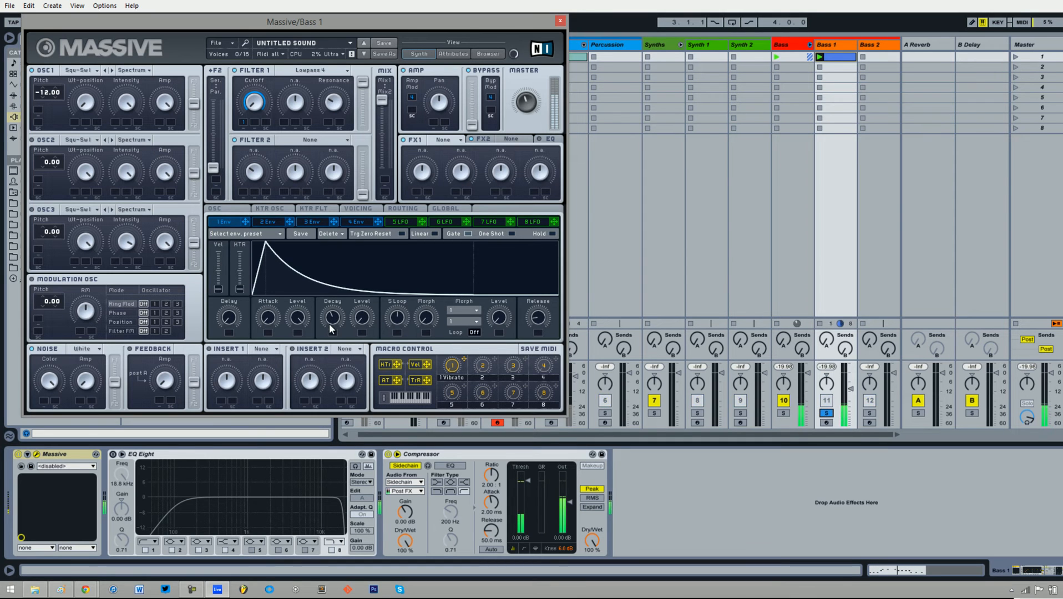
Step: Keep OSC1's pitch at -12.00, unsolo Bass 1 and raise its track volume slightly
mouse_move(43, 88)
left_mouse_down()
mouse_move(43, 107)
mouse_move(51, 93)
left_mouse_up()
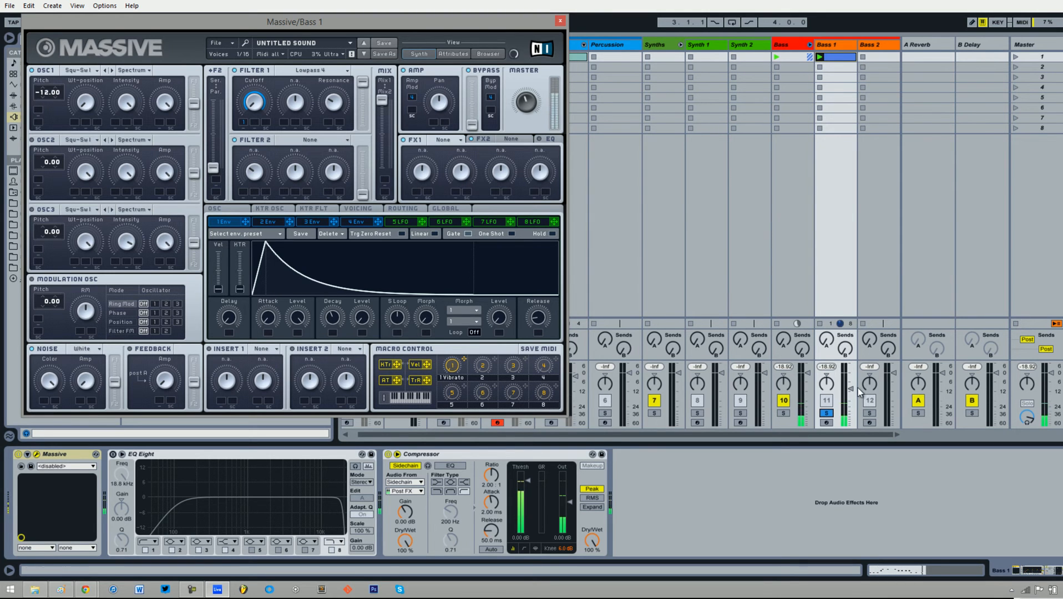
left_click(826, 414)
left_click_drag(849, 391, 849, 387)
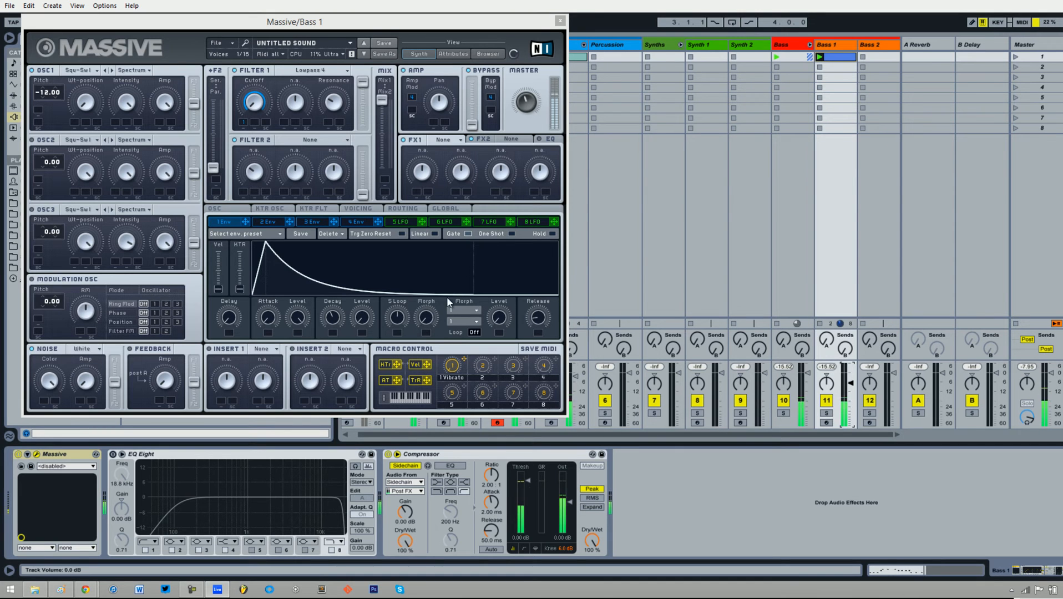
Step: Lower OSC2's amp, try its pitch at -1.00 and restore it to 0.00
left_click(244, 144)
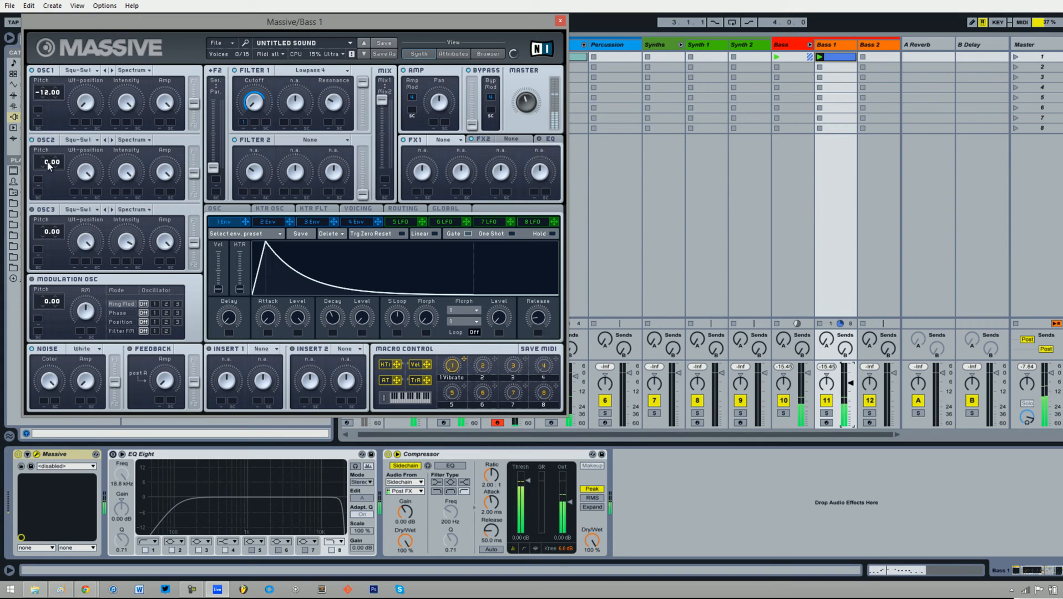
left_click_drag(165, 172, 165, 206)
left_click_drag(44, 177, 52, 156)
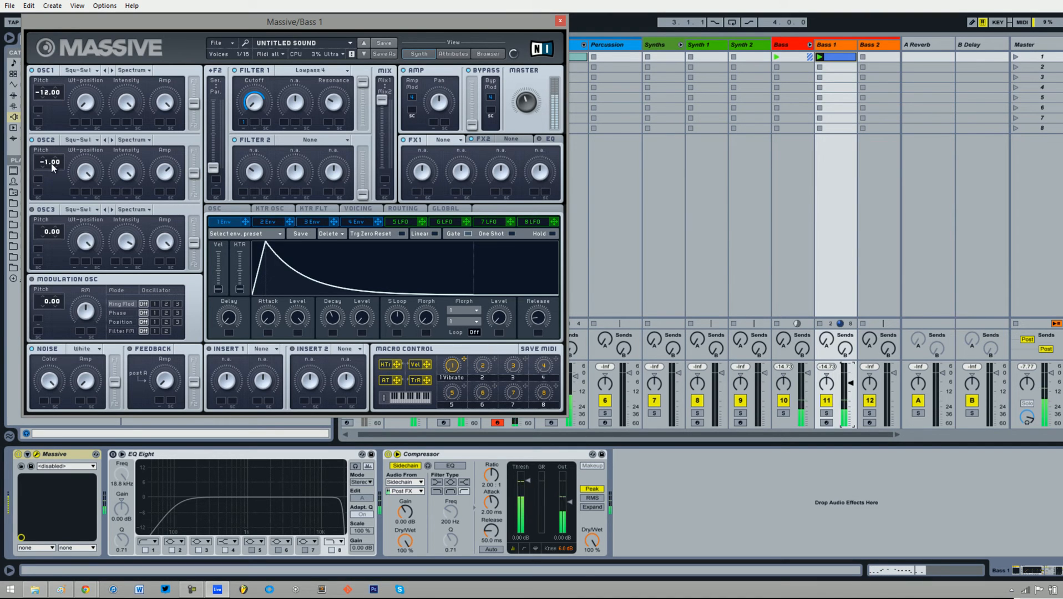
left_click_drag(46, 166, 45, 167)
Step: Solo Bass 1, try Hardclipper and Parabolic Shaper in Insert 1, and settle on Sine Shaper
left_click(826, 413)
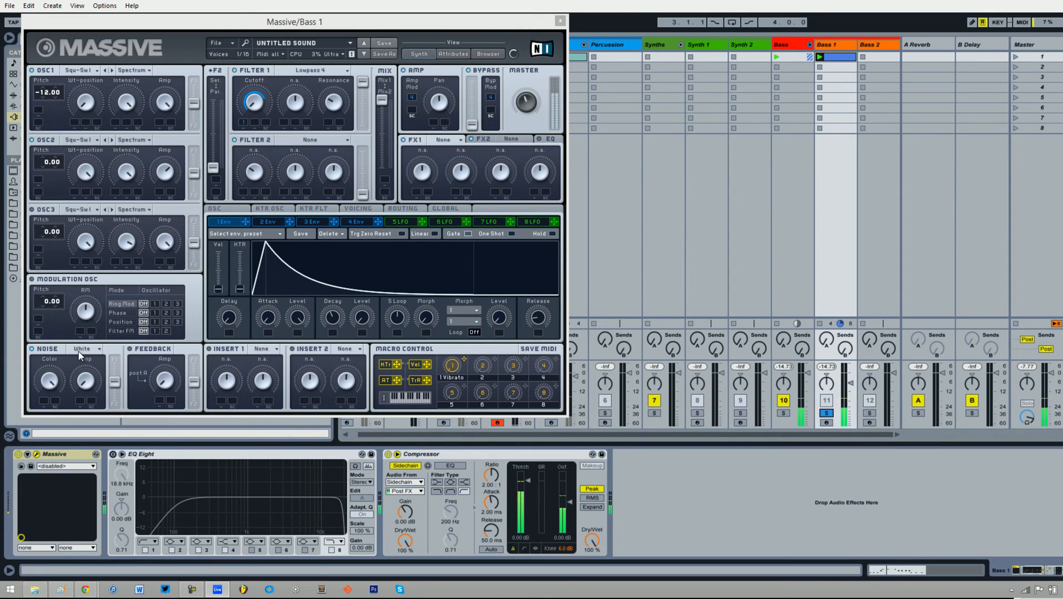
left_click(93, 343)
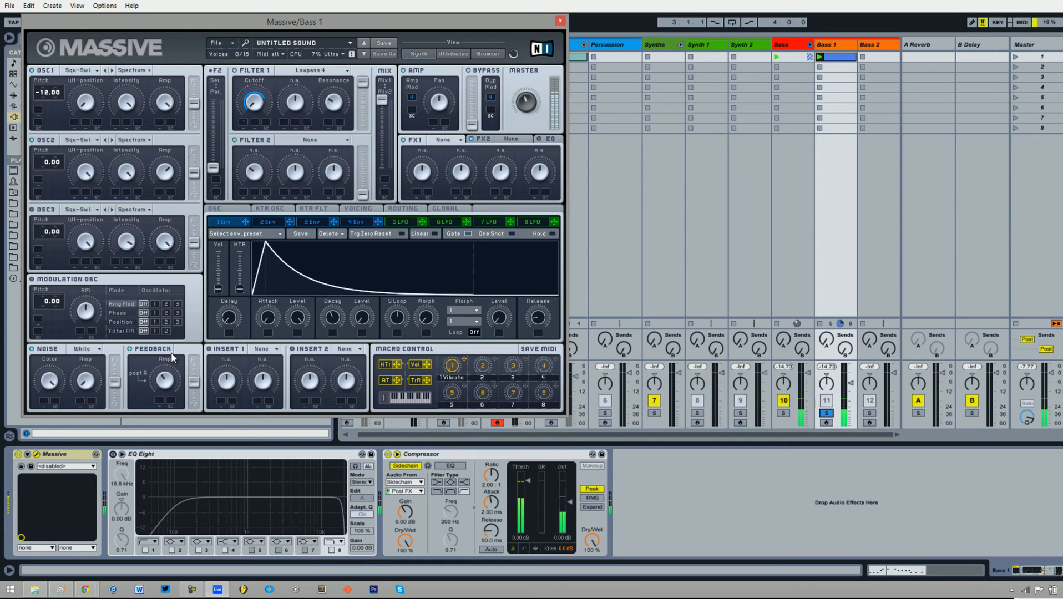
left_click(260, 349)
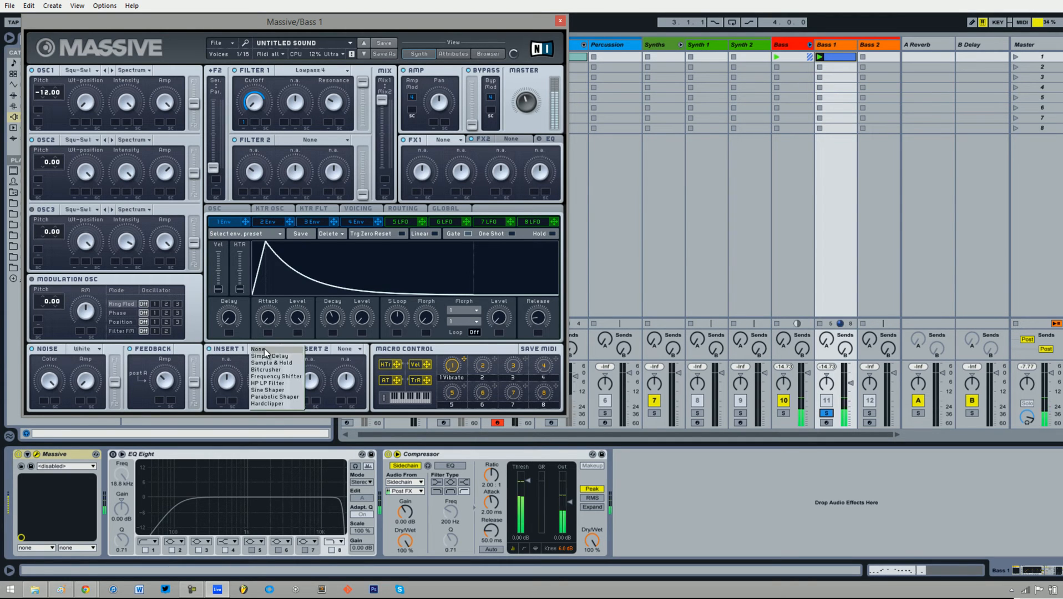
left_click(273, 404)
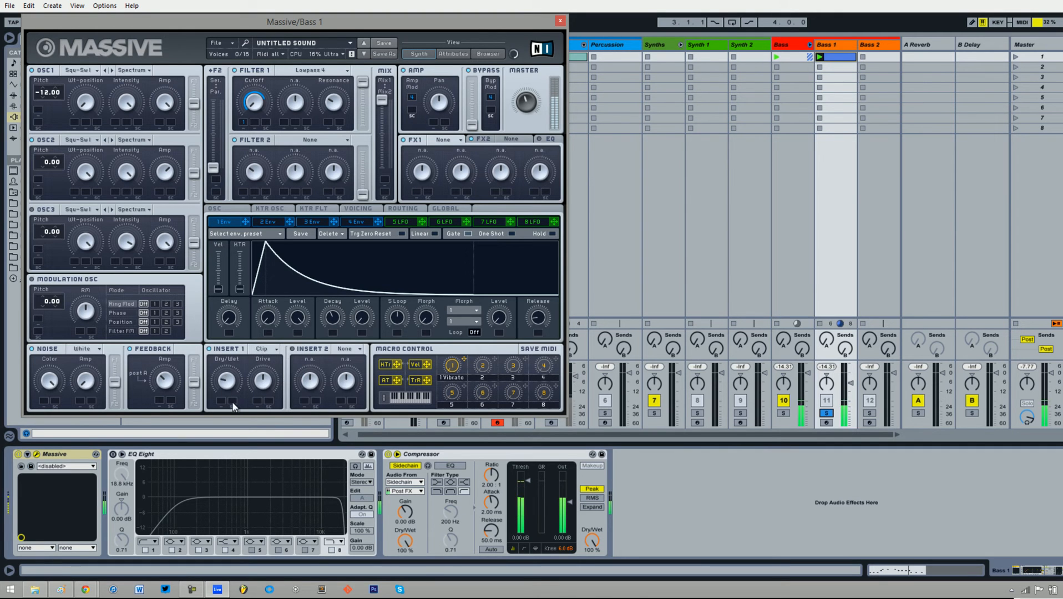
left_click(258, 350)
left_click(277, 397)
left_click(266, 349)
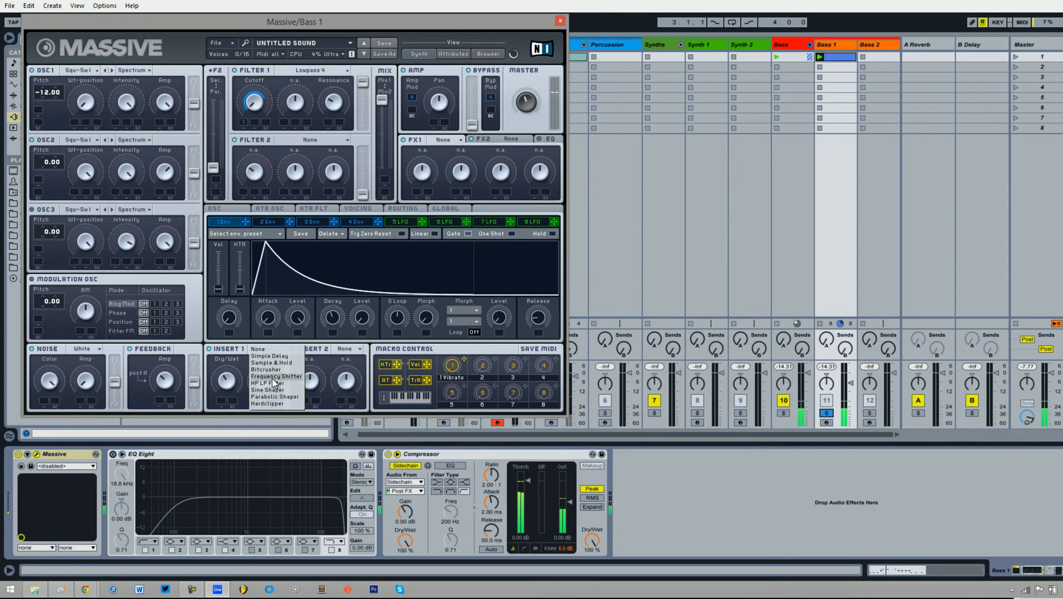
left_click(271, 389)
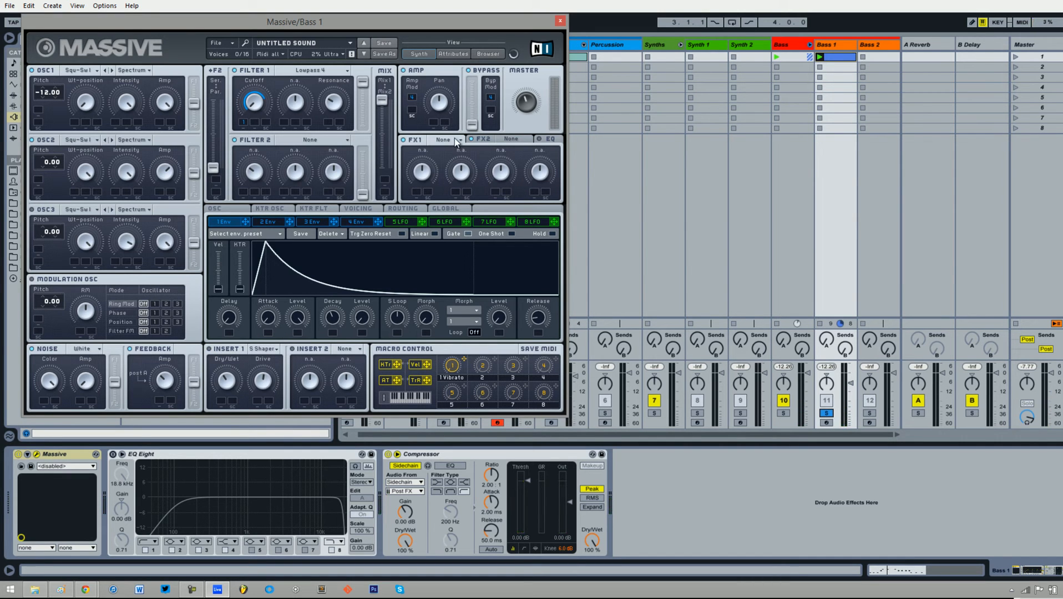
Step: Shorten the attack of Massive's envelope 4 and unsolo Bass 1
left_click(361, 222)
left_click_drag(269, 318, 268, 336)
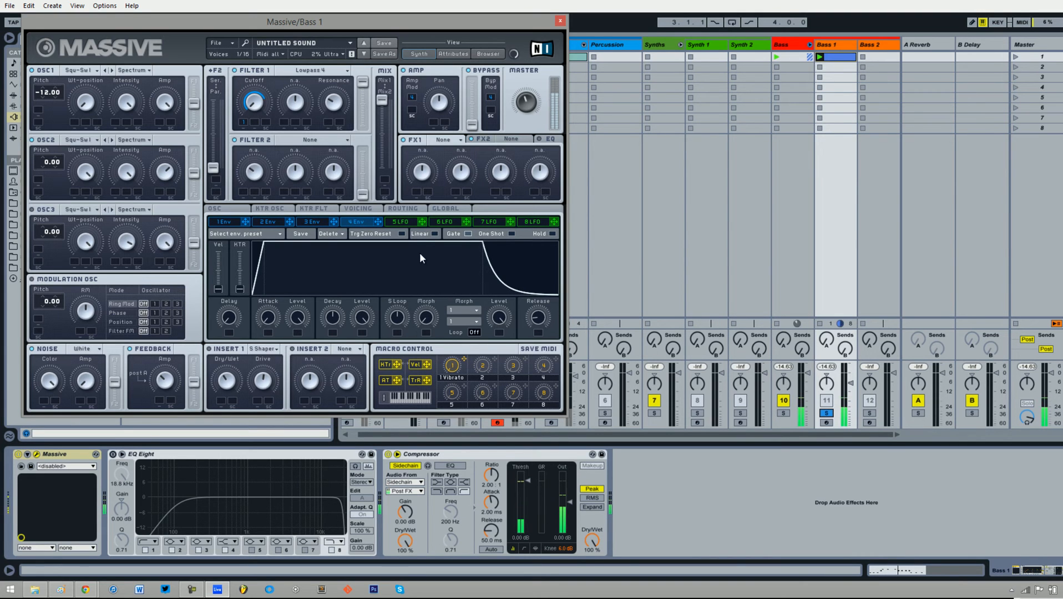
left_click(826, 413)
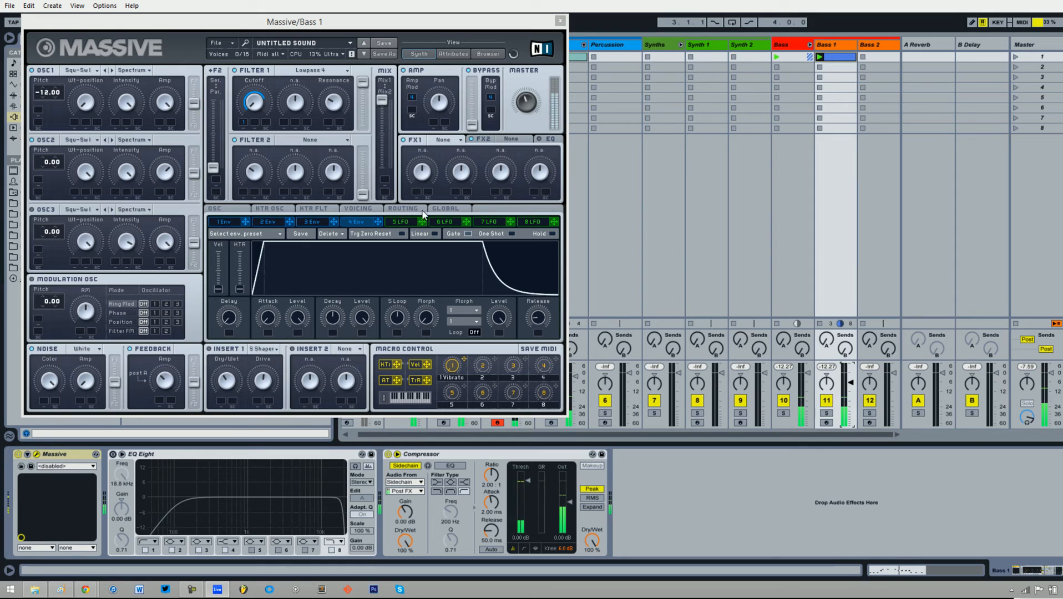
Step: Look through the FX1 effect choices and close the Massive window
left_click(447, 139)
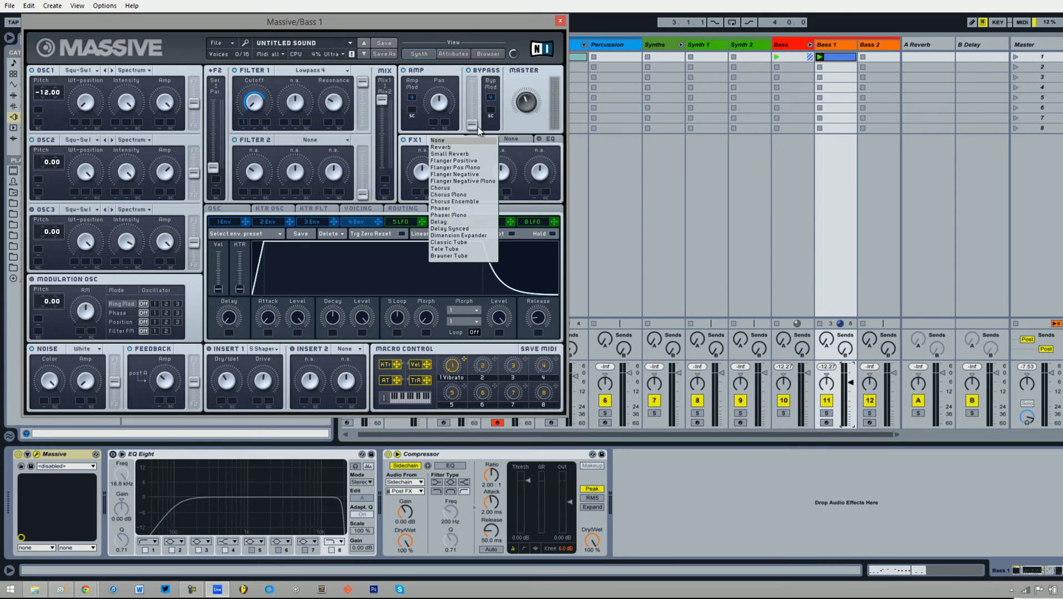
left_click(562, 21)
left_click(562, 22)
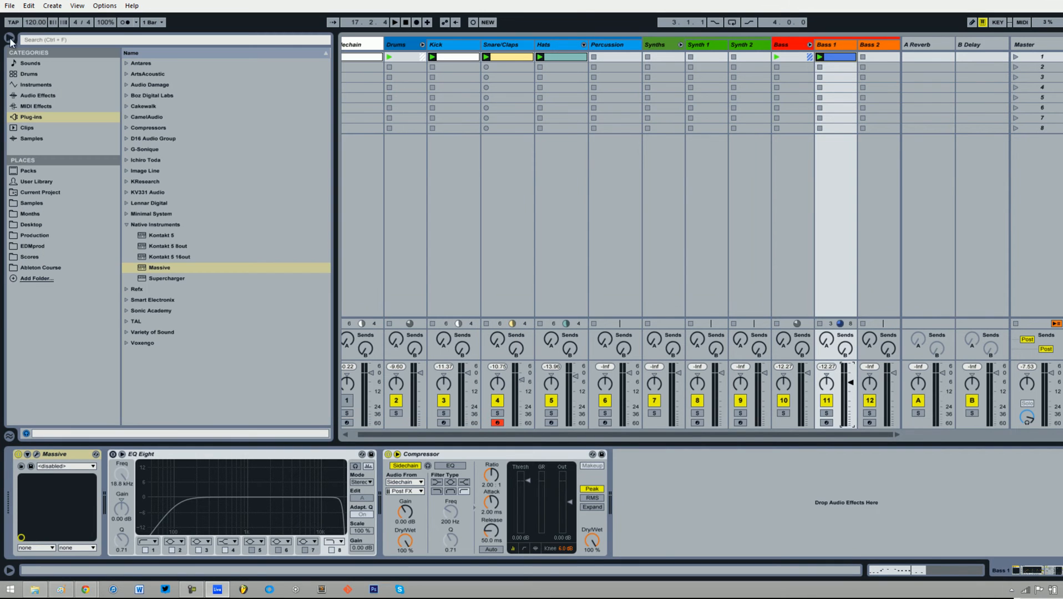
Step: Try a Ping Pong Delay between Massive and EQ Eight, with the filter at 4.42 kHz and a delay time of 2
left_click(41, 98)
left_click_drag(174, 300, 150, 475)
left_click_drag(152, 542, 132, 548)
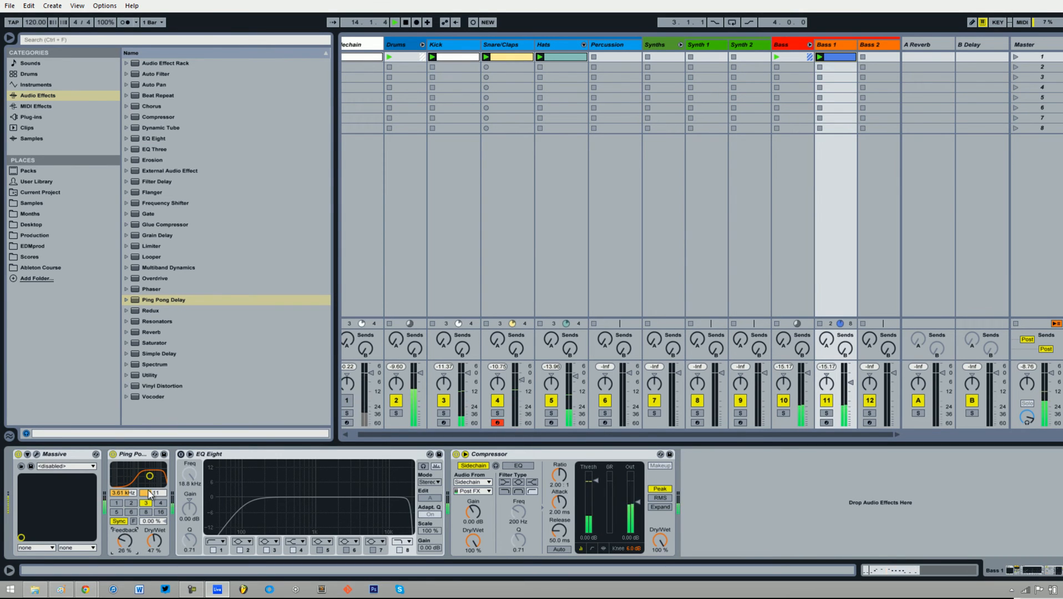
left_click_drag(150, 476, 153, 476)
left_click(132, 504)
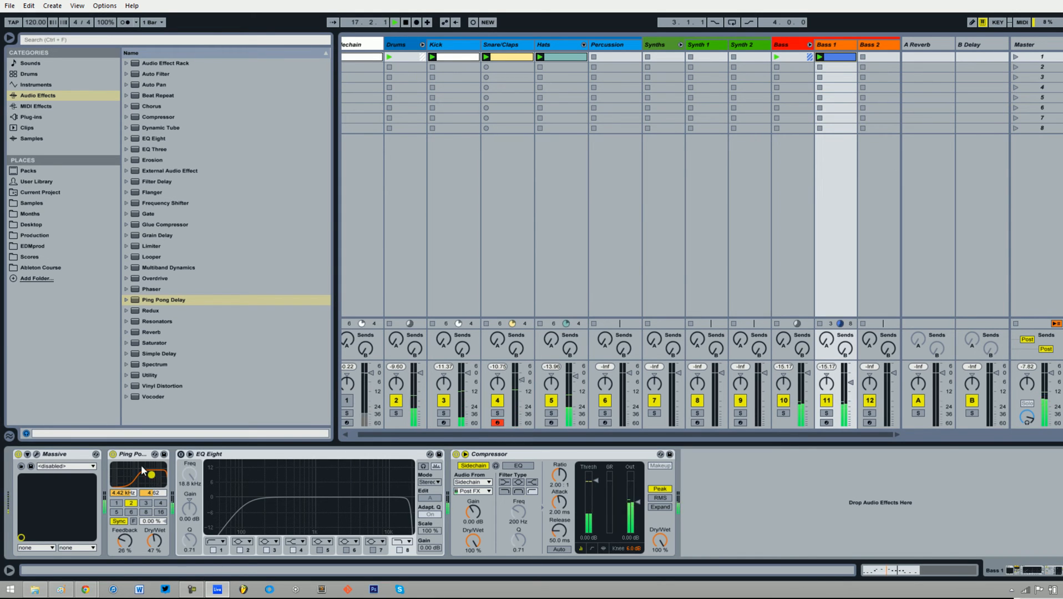
Step: Switch off the Ping Pong Delay and delete it from Bass 1
left_click(112, 454)
left_click(127, 460)
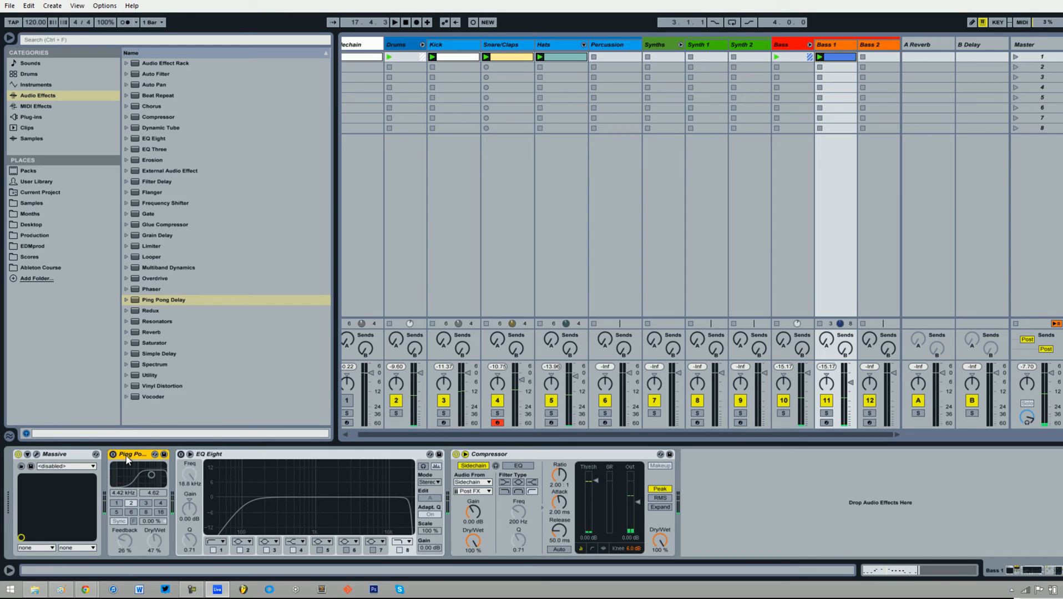
key("Delete")
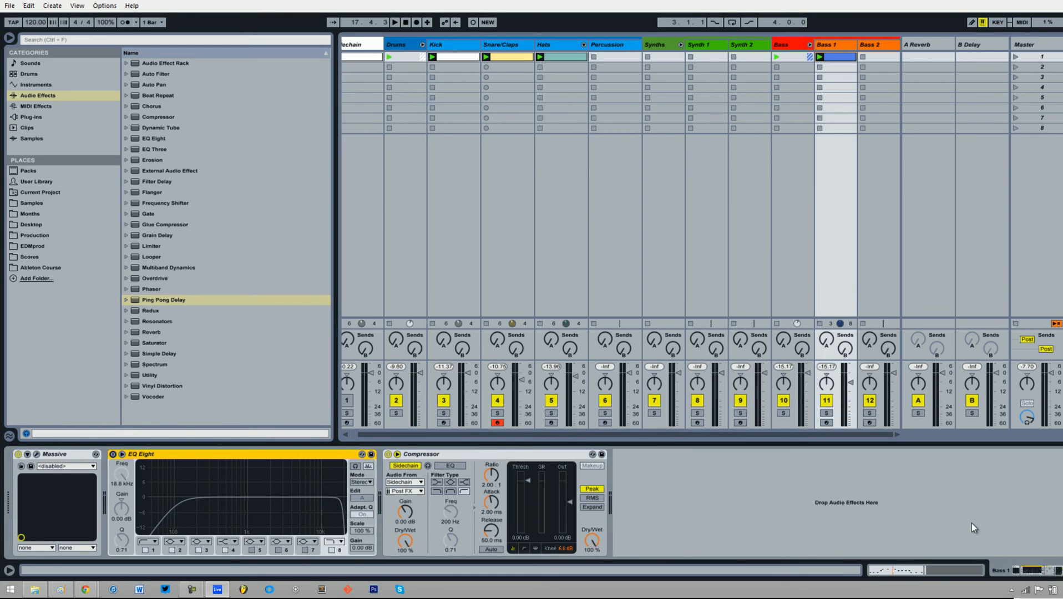
Step: Apply the Swing 16 groove to the Bass 1 clip and compare it with the groove on the Hats clip
left_click(891, 571)
scroll(538, 441, "down", 1)
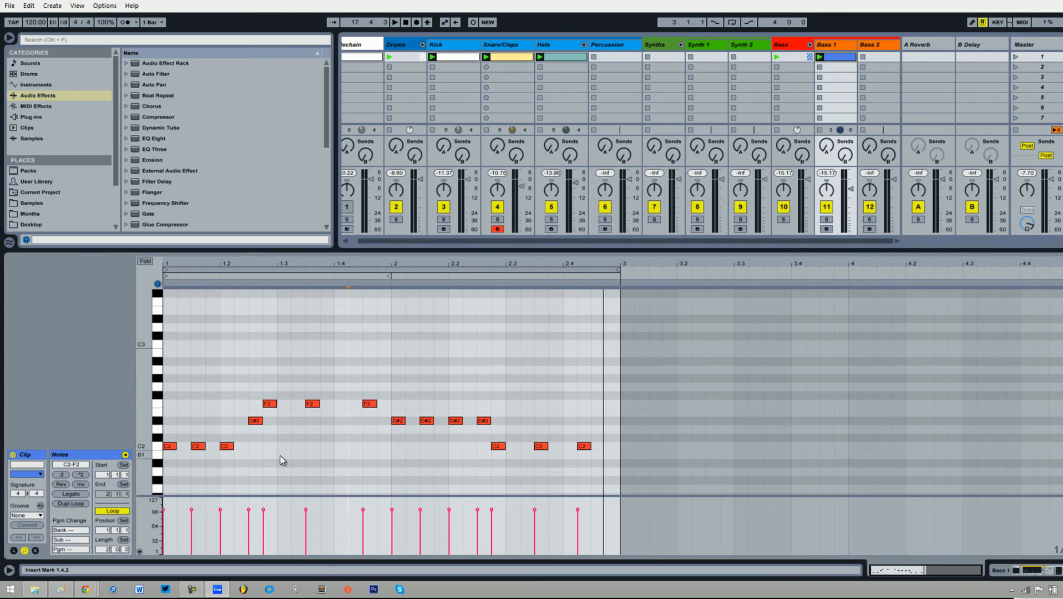
left_click(25, 516)
left_click(28, 536)
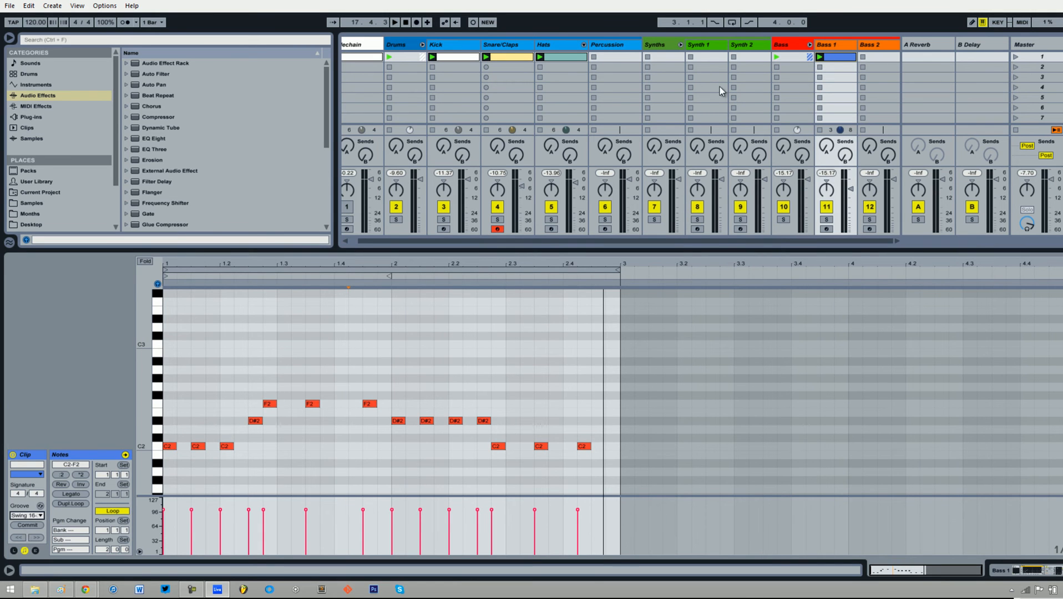
left_click(547, 48)
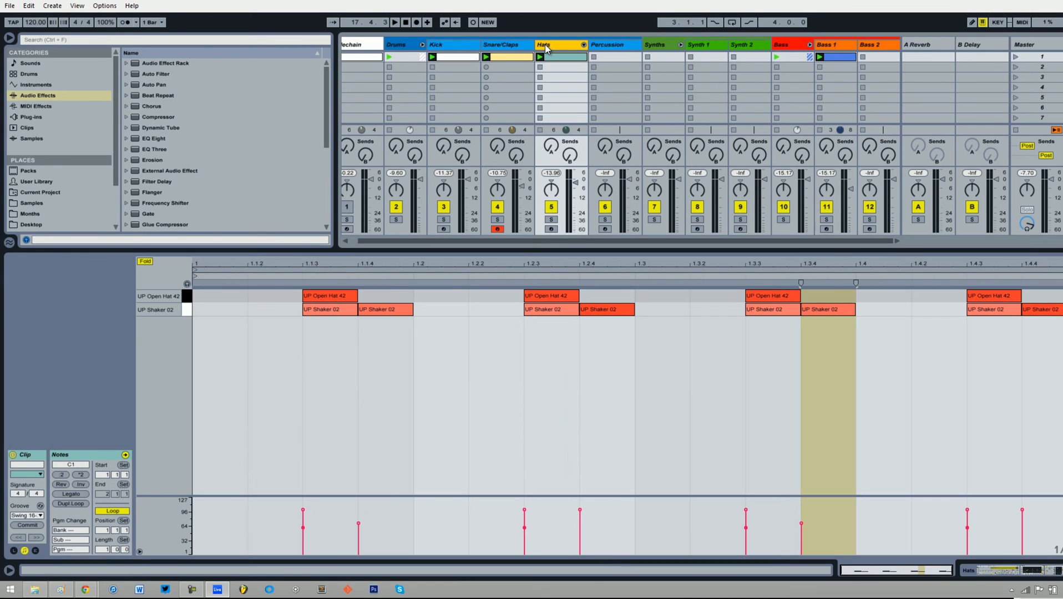
left_click(834, 46)
Step: Play the swung loop with Bass 1's devices shown and adjust the track's volume
key("space")
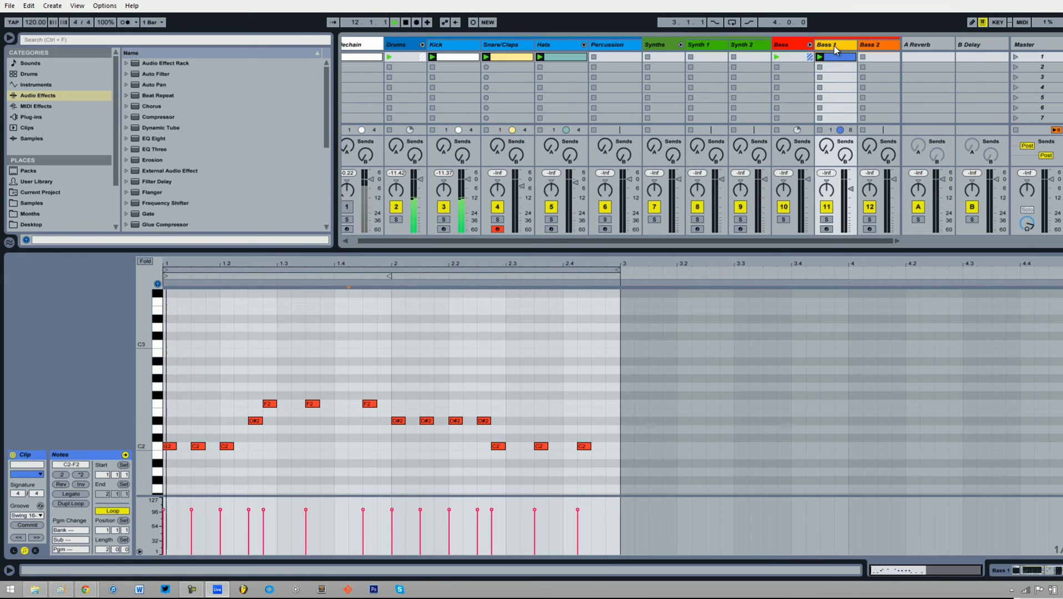
left_click(1037, 566)
key("space")
key("space")
left_click(851, 383)
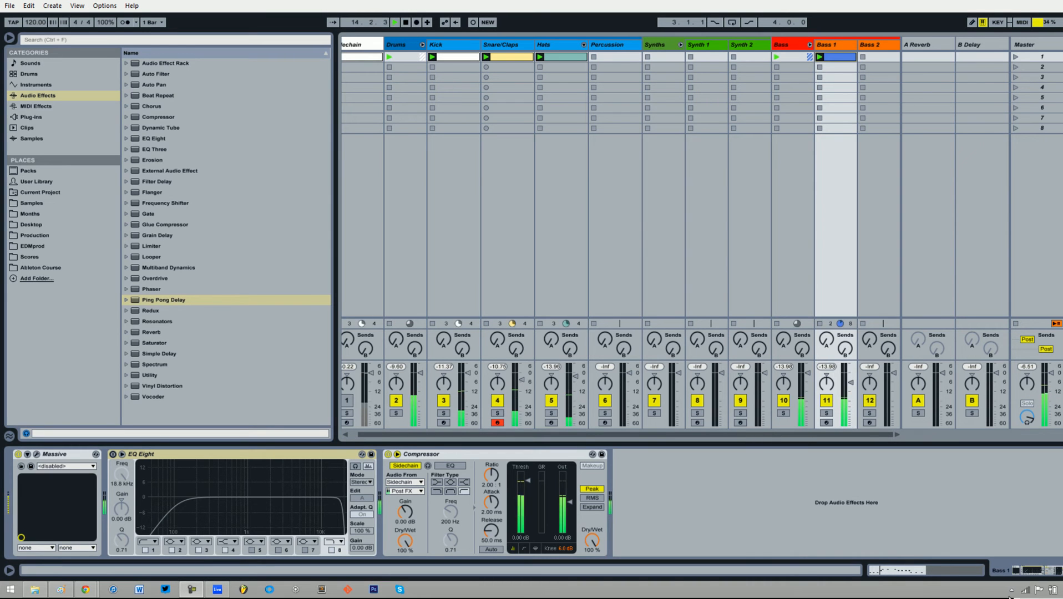
Step: Stop playback and create an empty MIDI clip in the first slot of Synth 1
left_click(406, 23)
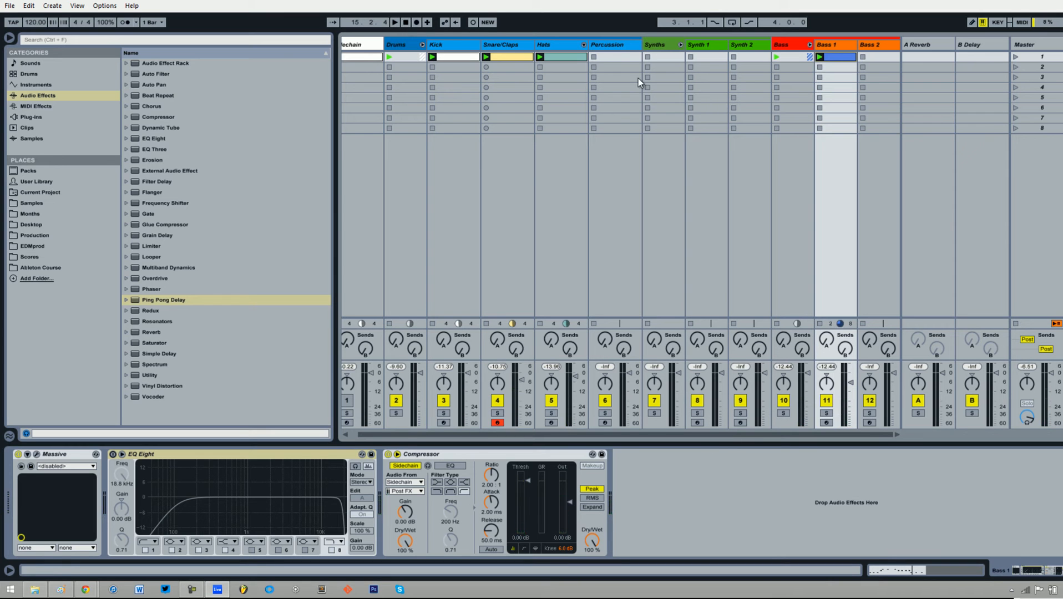
left_click(702, 44)
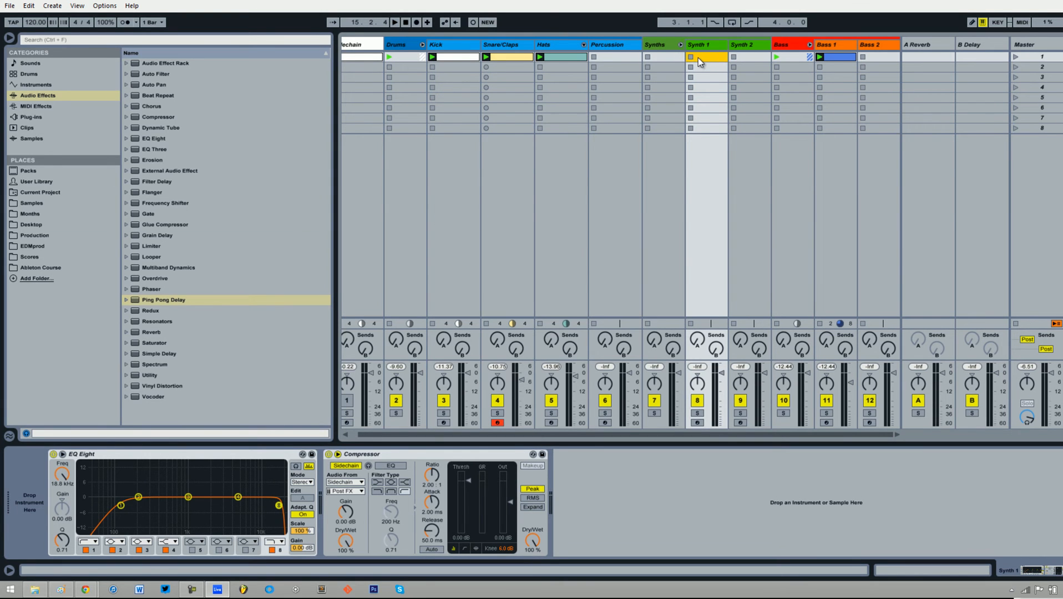
double_click(697, 57)
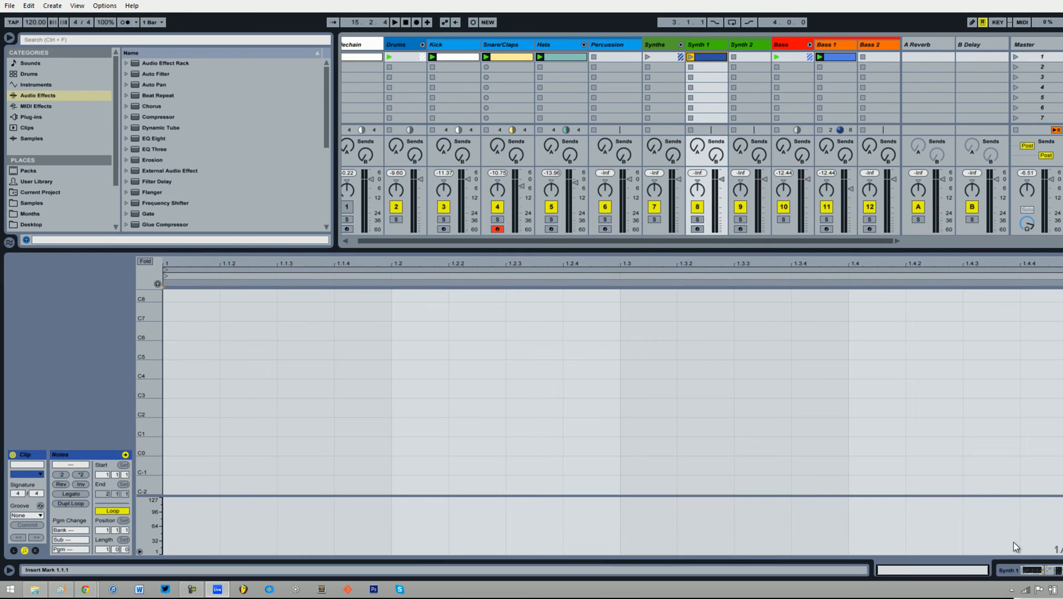
left_click(1018, 570)
Step: Load the Native Instruments Massive plug-in onto Synth 1, ahead of the EQ Eight
left_click(66, 117)
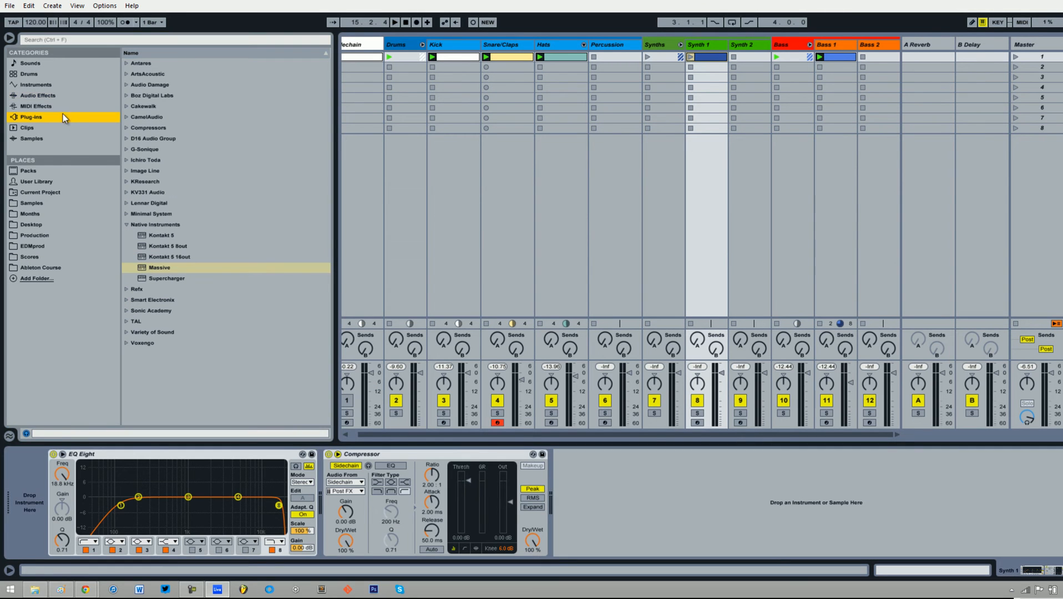
left_click(126, 192)
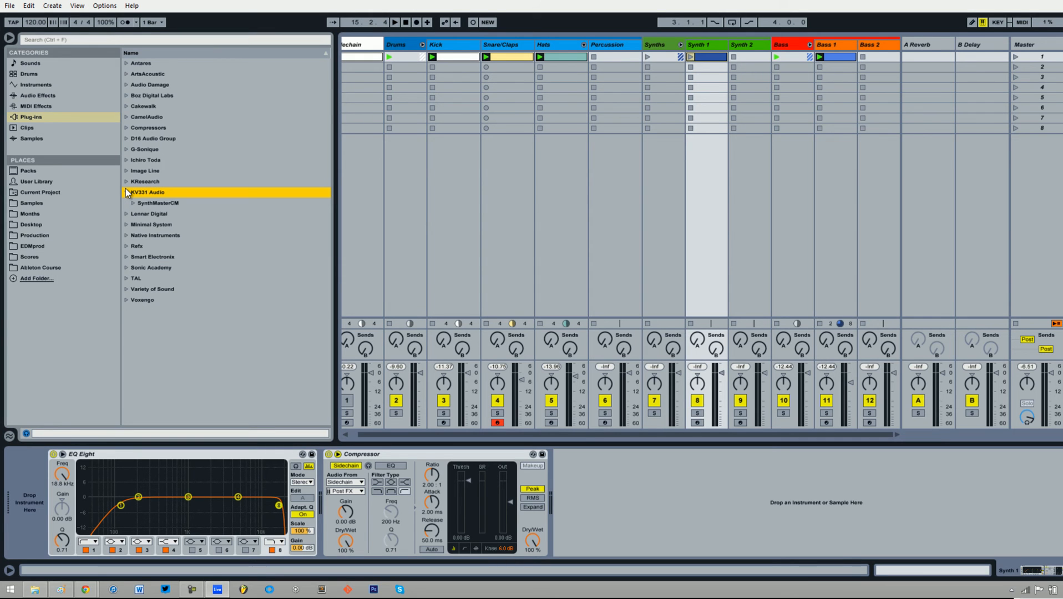
left_click(126, 192)
left_click(128, 224)
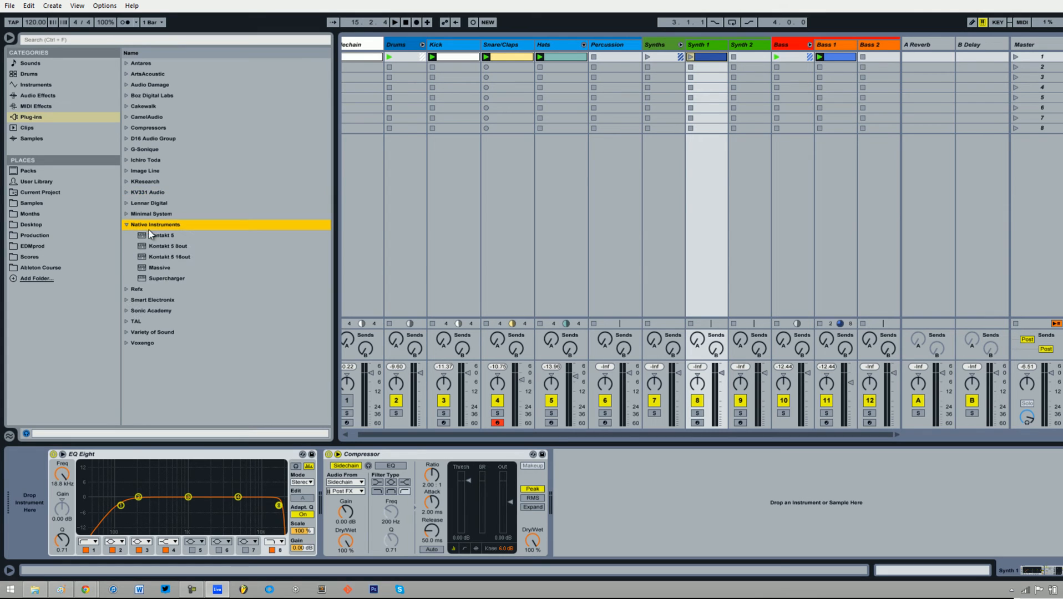
left_click_drag(160, 267, 50, 477)
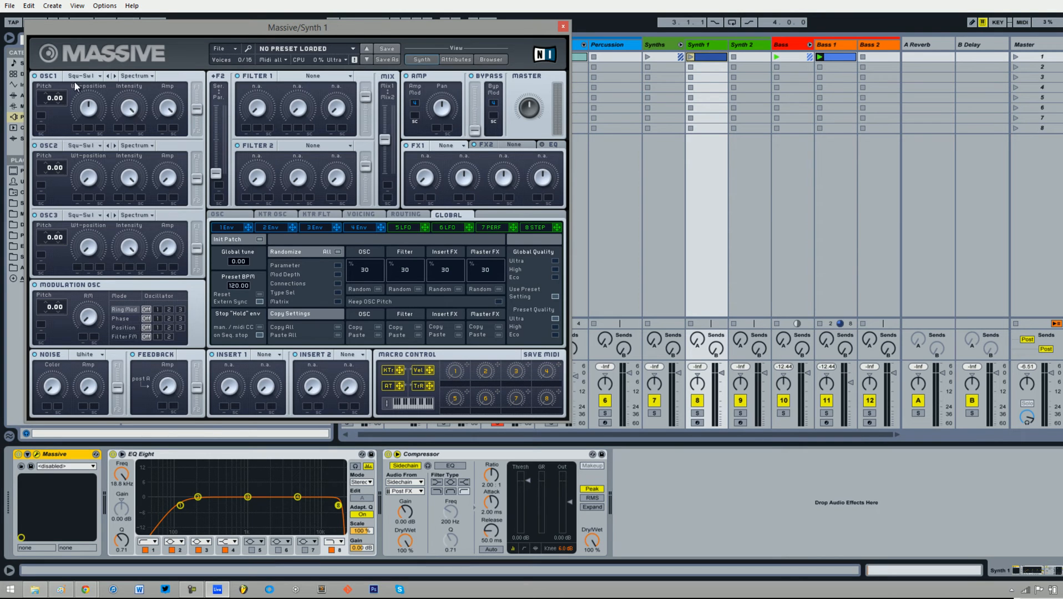
Step: Browse Massive's second sound bank and try the PAD – Funky House Pad preset on Synth 1
left_click_drag(47, 99, 46, 103)
left_click(491, 58)
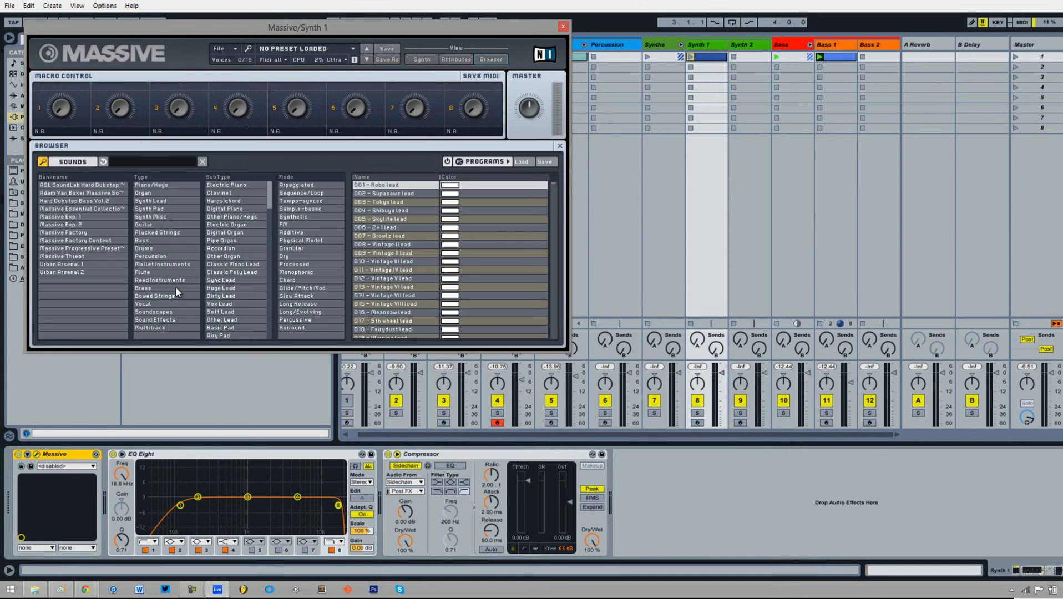
left_click(68, 193)
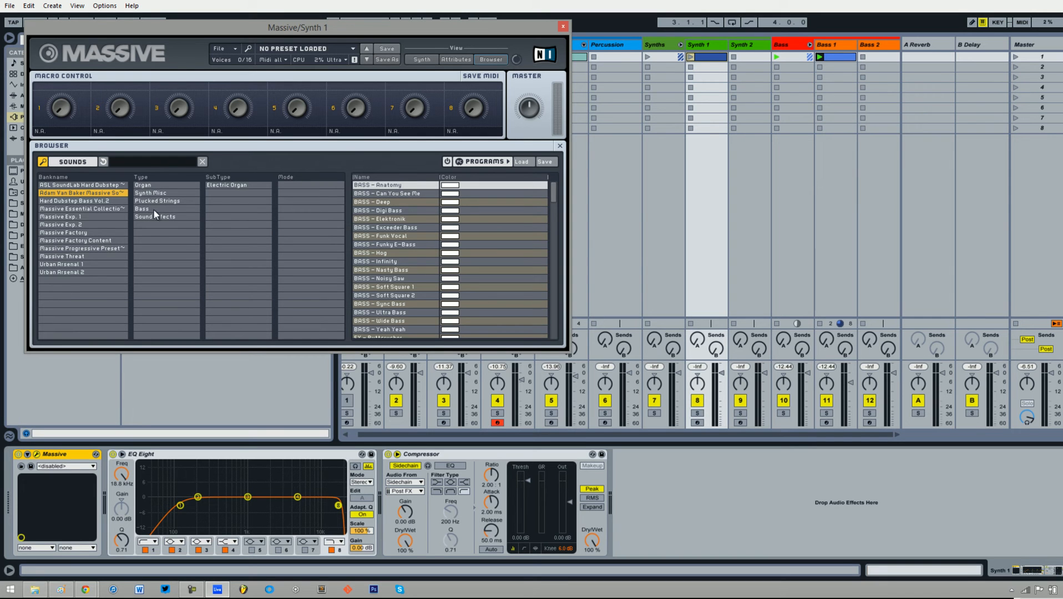
left_click_drag(551, 201, 553, 272)
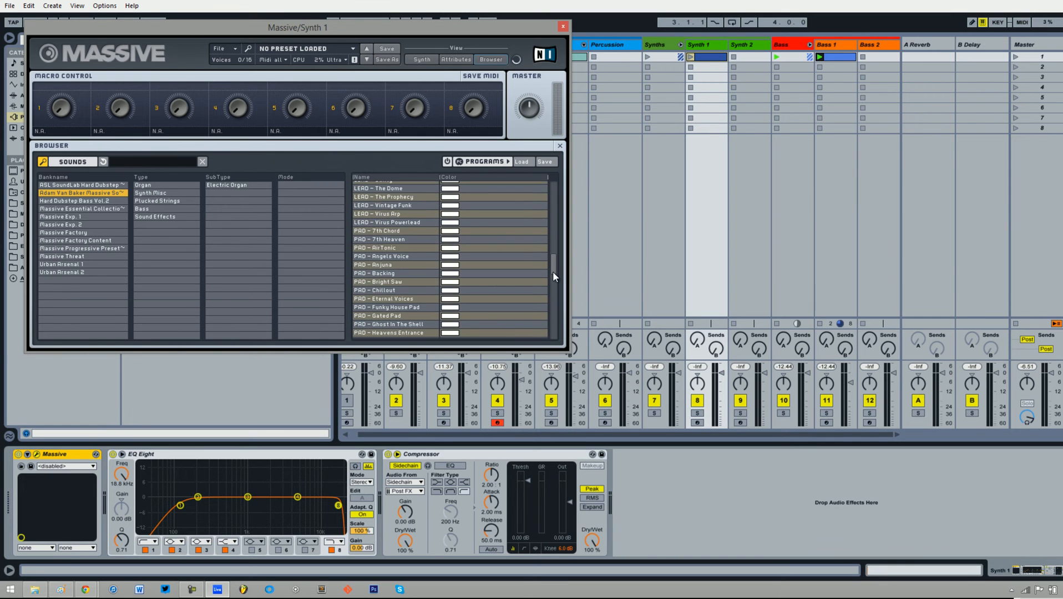
left_click(413, 307)
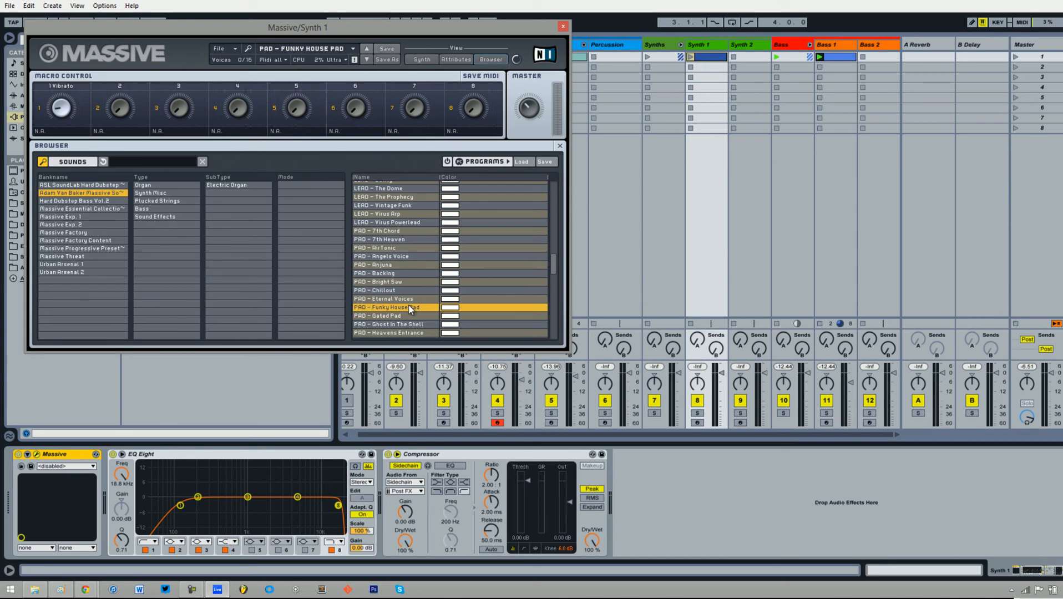
Step: Arm Synth 1 and audition Massive's pad presets, including Ghost In The Shell, settling on Ninth Heaven
left_click(697, 423)
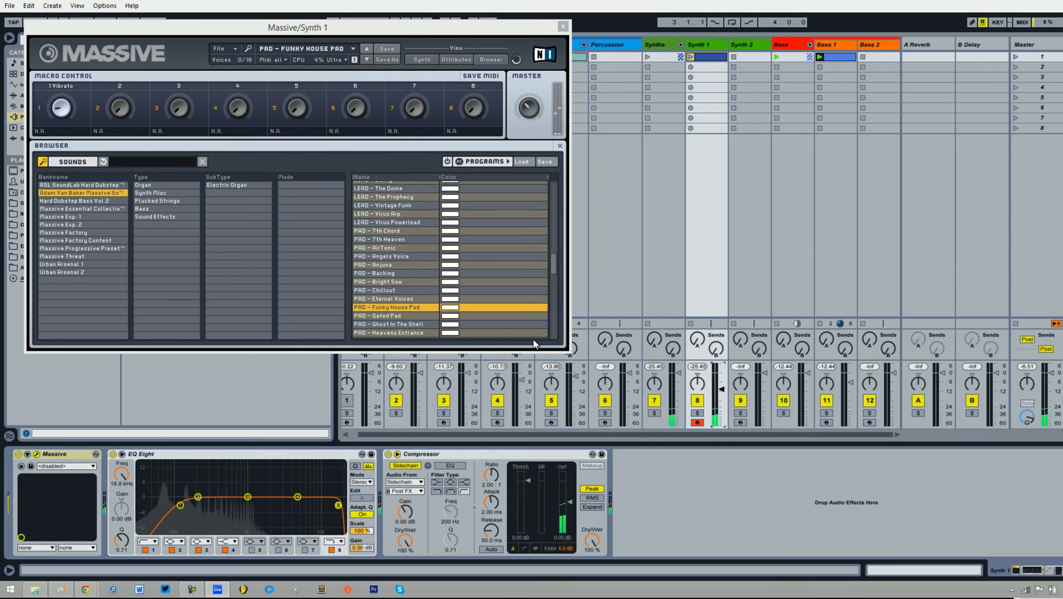
left_click(396, 307)
left_click(401, 283)
left_click(397, 292)
left_click(404, 324)
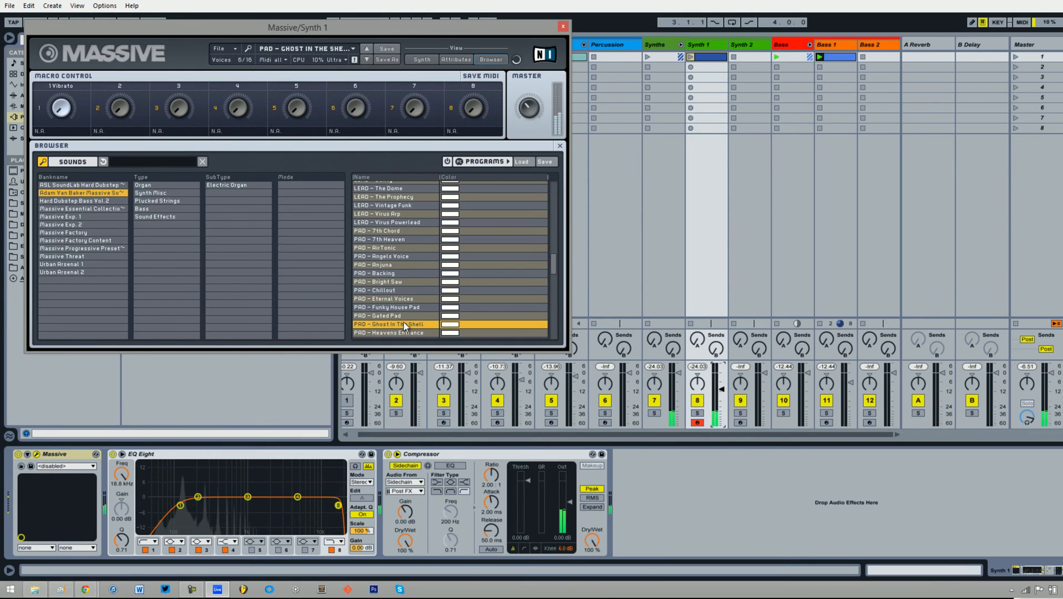
scroll(405, 324, "down", 1)
left_click(403, 326)
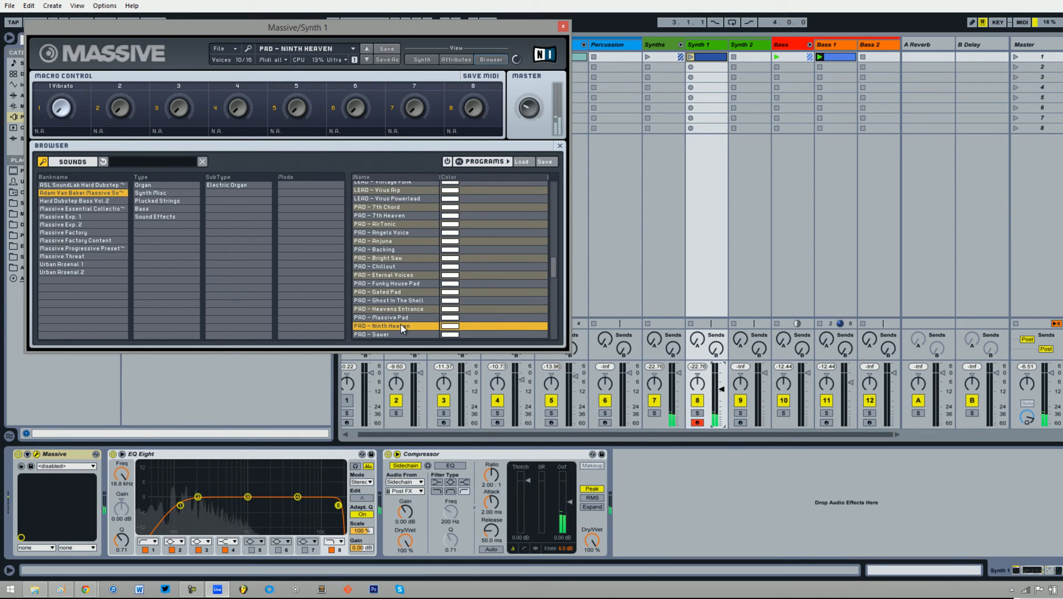
key("x")
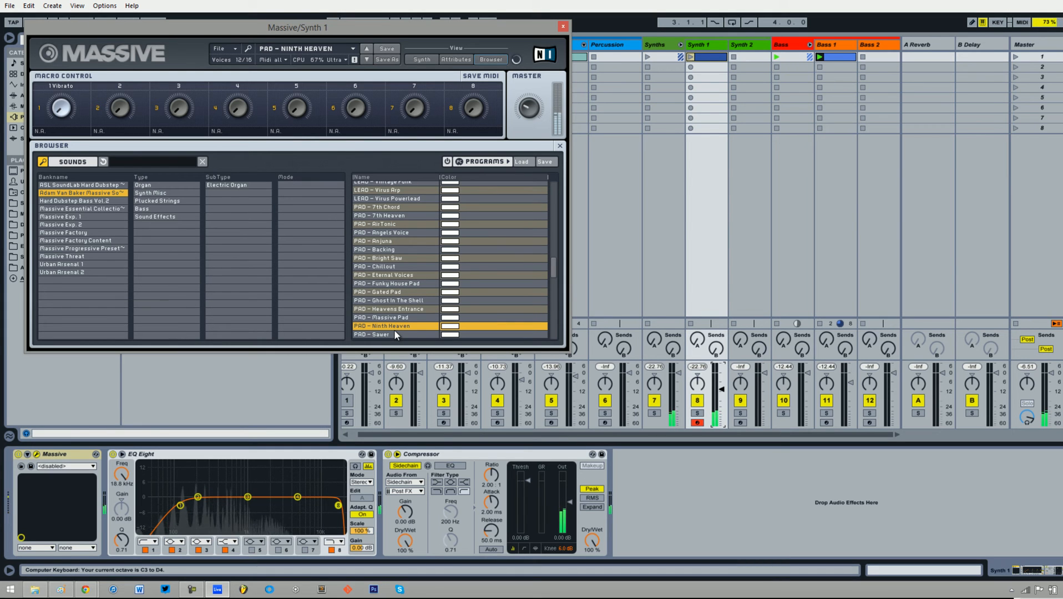
left_click(563, 26)
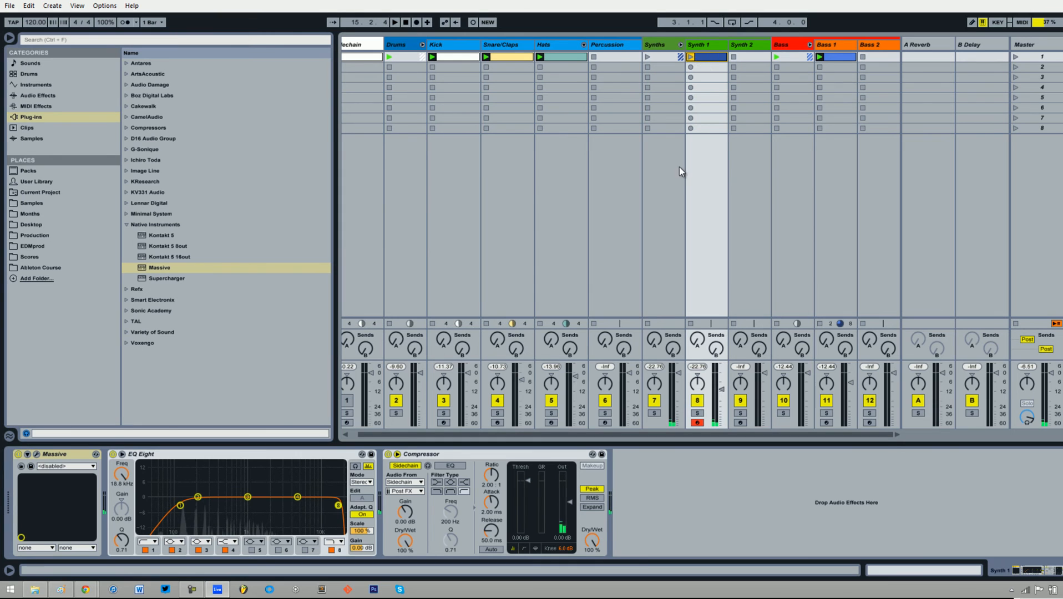
Step: Draw a C3 note at the start of the Synth 1 clip and extend it to a full bar
key("shift+Tab")
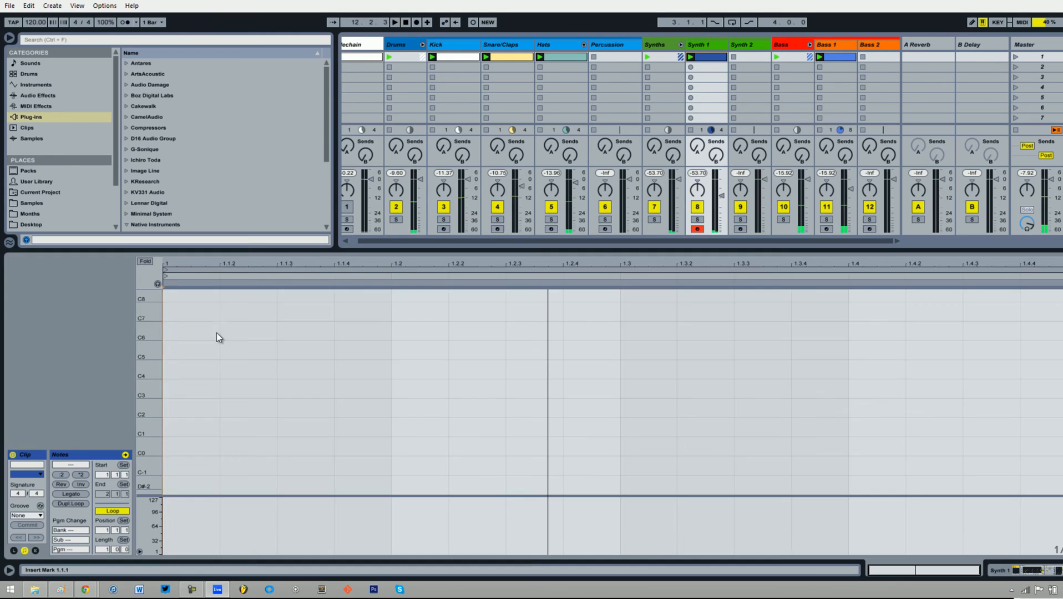
left_click_drag(151, 385, 220, 387)
double_click(175, 434)
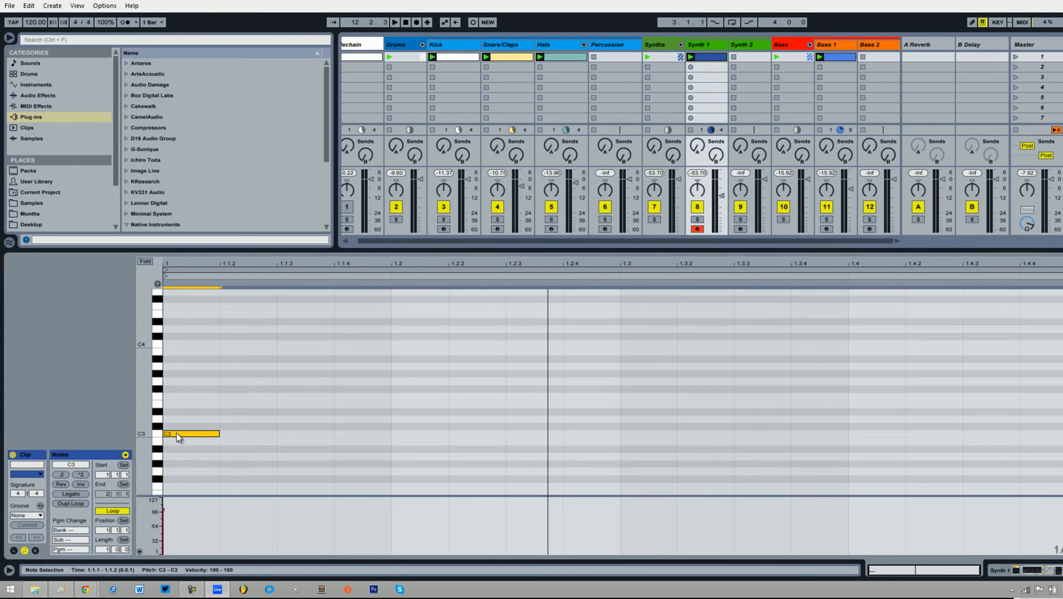
key("space")
key("space")
left_click_drag(221, 436, 1058, 467)
left_click(236, 445)
left_click_drag(219, 433, 1060, 447)
Step: Play the loop, raise the Synth 1 note an octave to C4 and listen again
key("space")
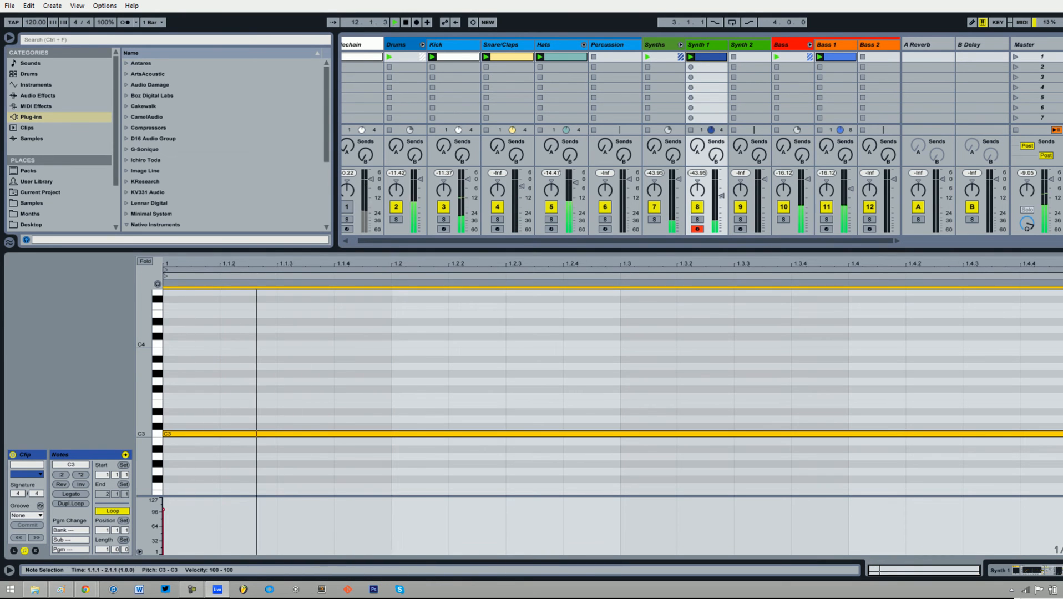
left_click_drag(232, 436, 240, 347)
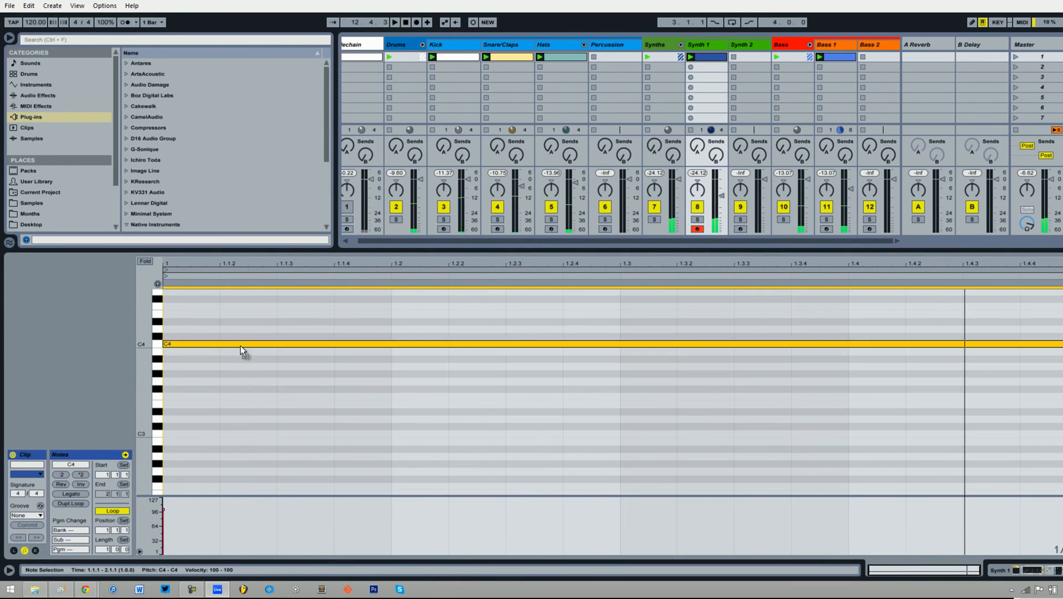
key("shift+Tab")
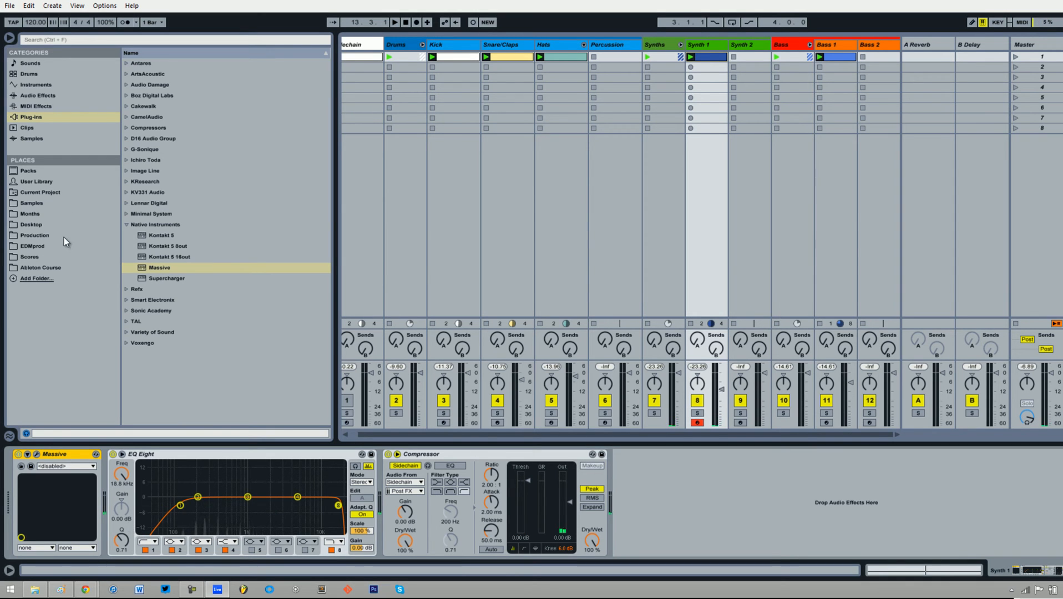
key("space")
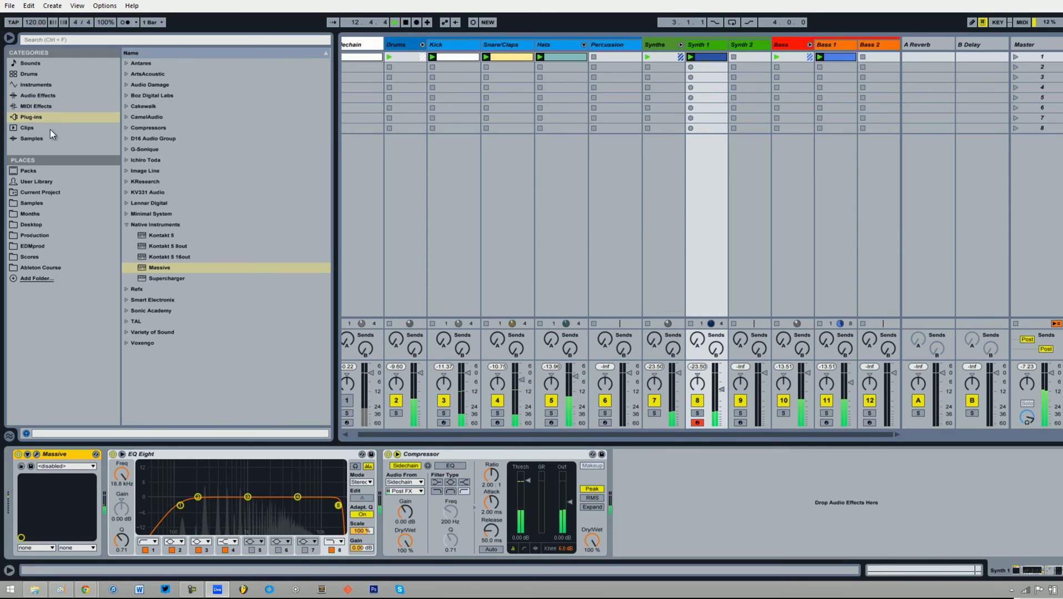
left_click(45, 95)
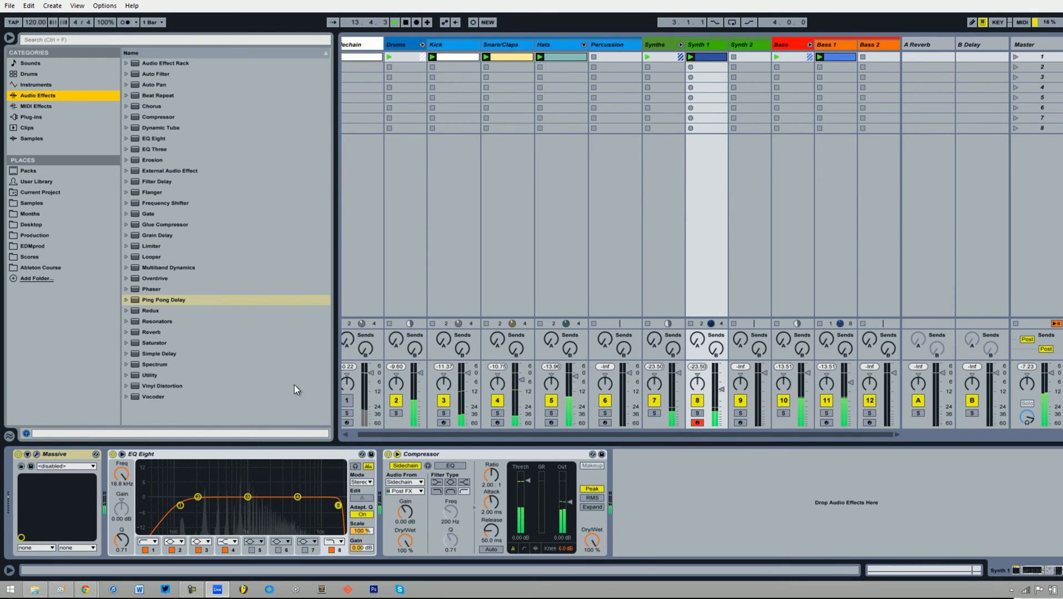
Step: Set the Synth 1 clip's loop length to two bars
left_click(921, 570)
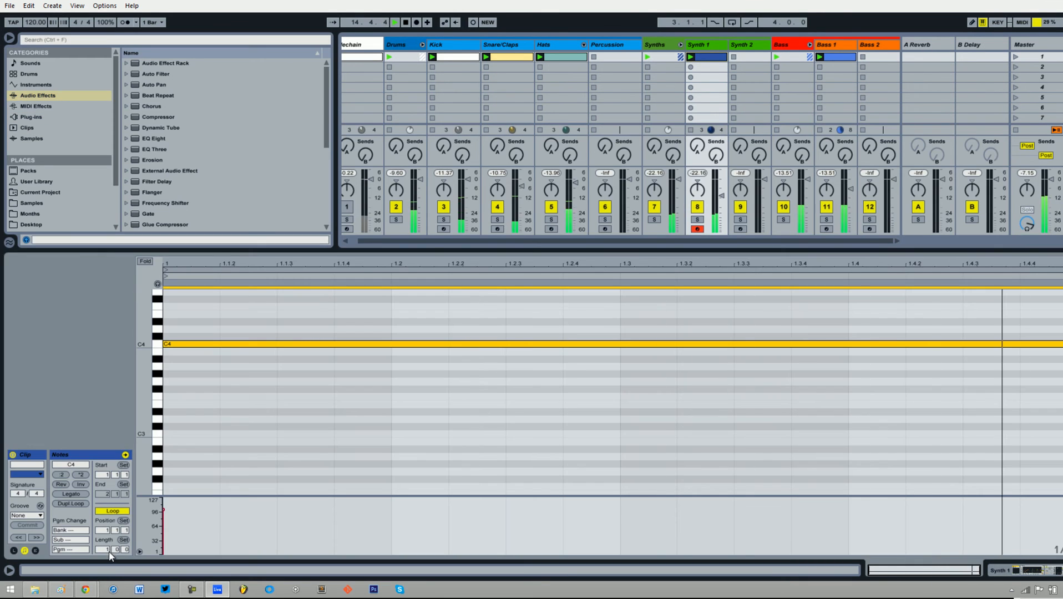
left_click_drag(106, 549, 106, 545)
left_click(732, 447)
scroll(618, 404, "up", 2)
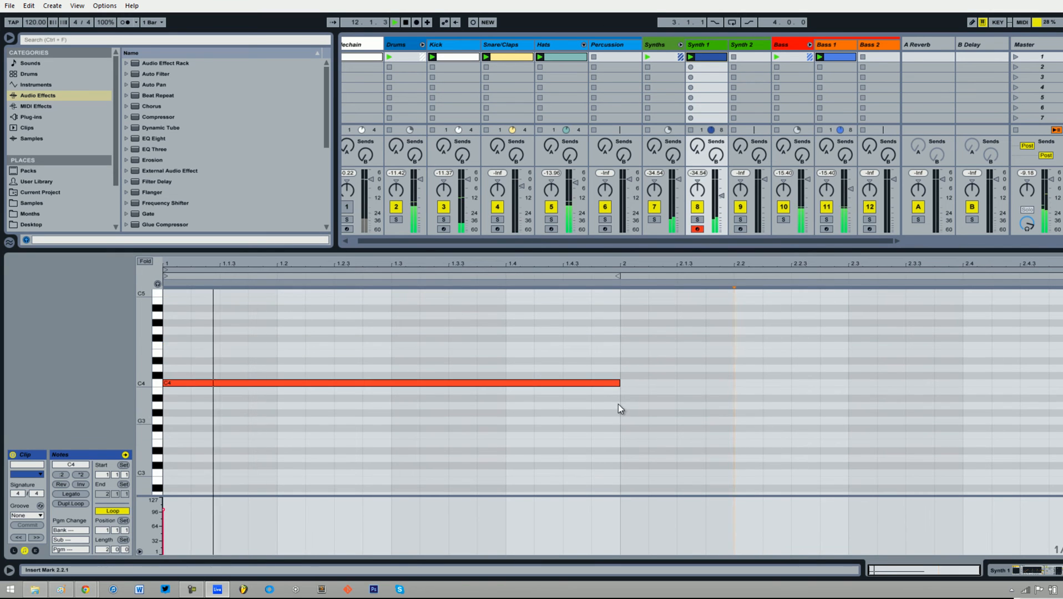
Step: Start a new sound in Synth 1's Massive and set OSC1 to the Pulse-Saw PWM wavetable
left_click(1018, 570)
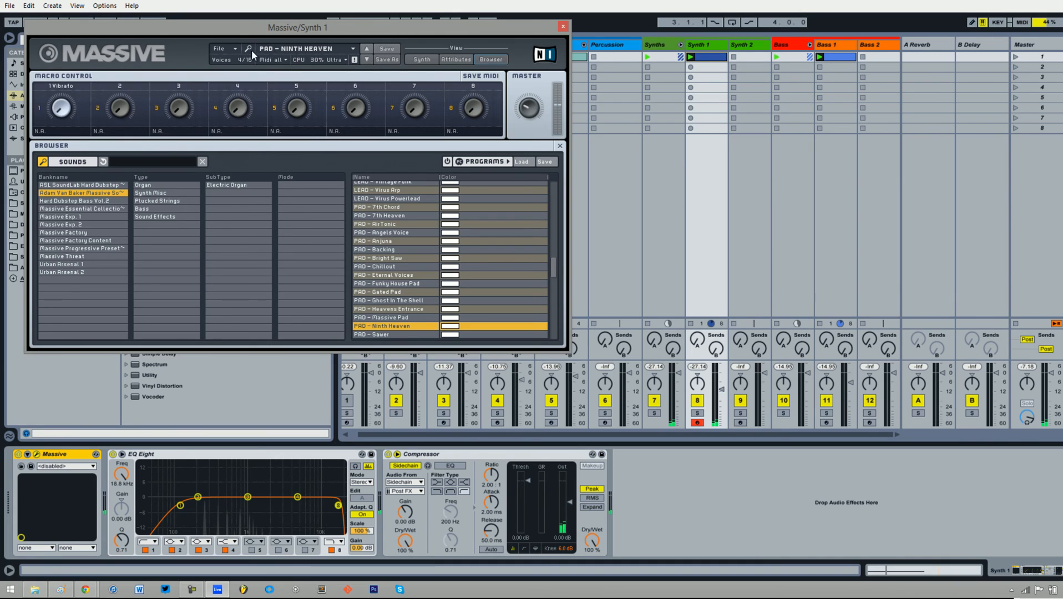
left_click(233, 50)
left_click(230, 57)
left_click(422, 60)
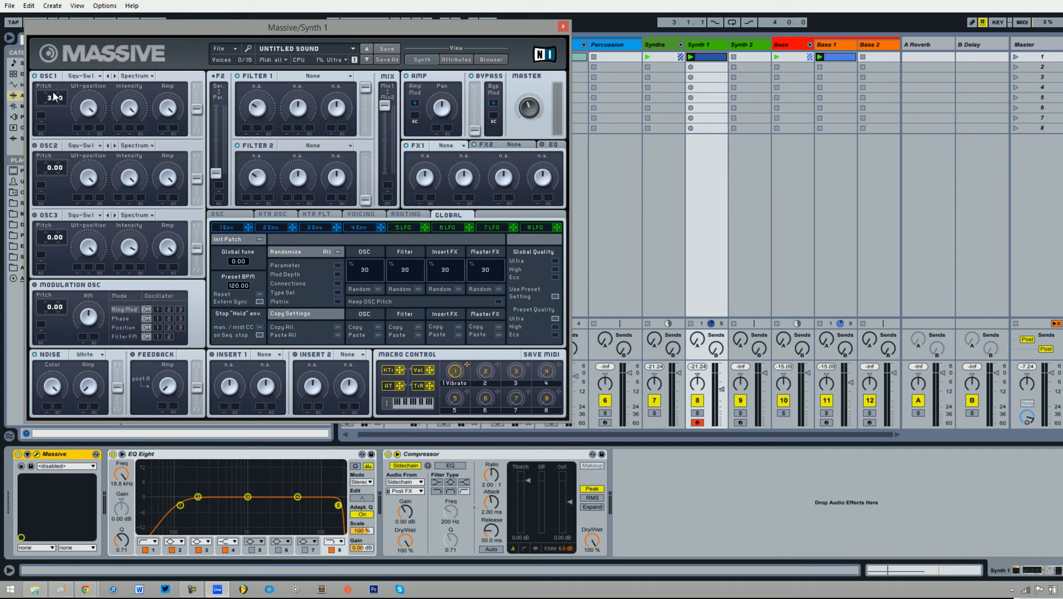
left_click(79, 82)
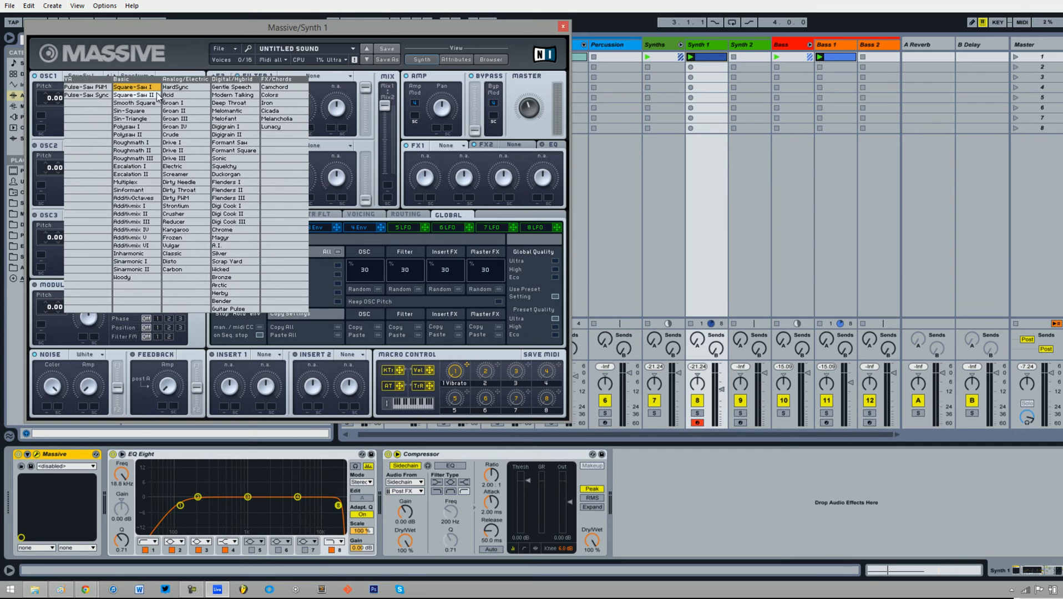
left_click(98, 93)
Step: Give the Massive sound 4 unison voices with Pitch Cutoff spread on at full amount and its upper value at 0.05, checking it by ear
left_click(364, 214)
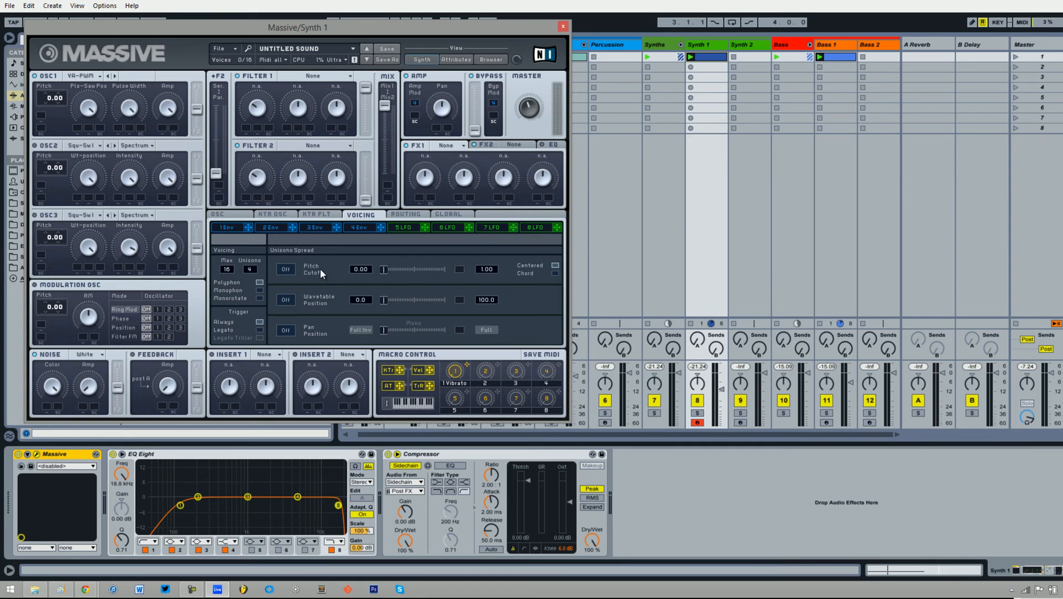
left_click_drag(389, 271, 392, 271)
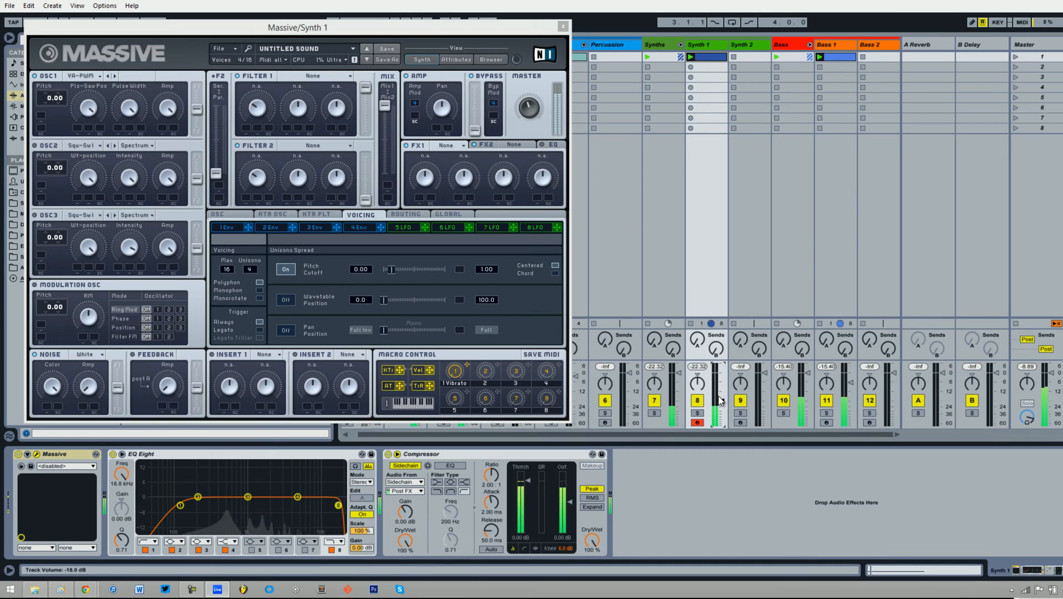
key("space")
left_click(479, 273)
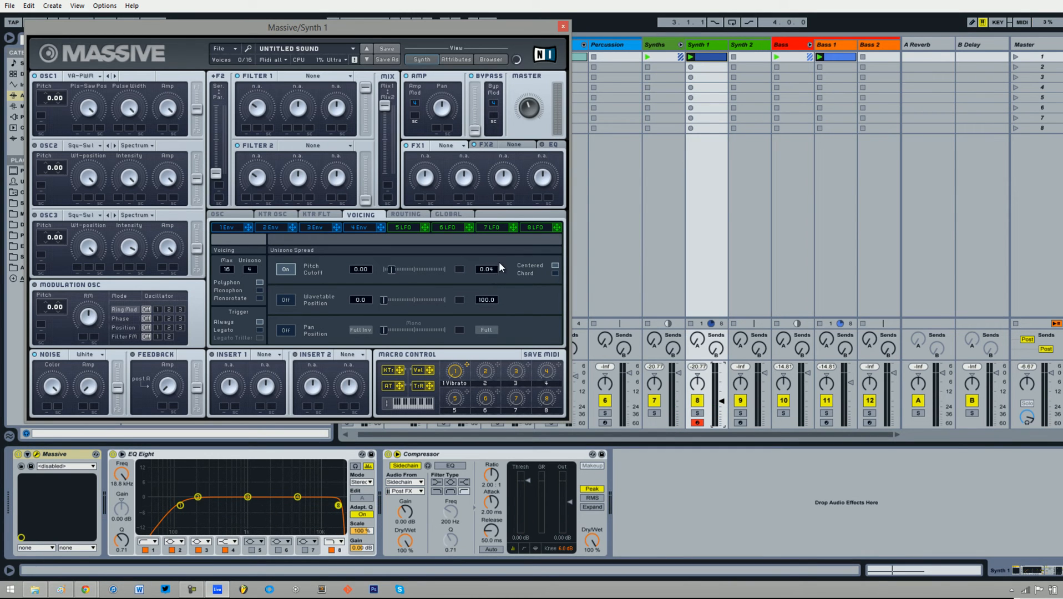
left_click_drag(411, 270, 477, 273)
key("space")
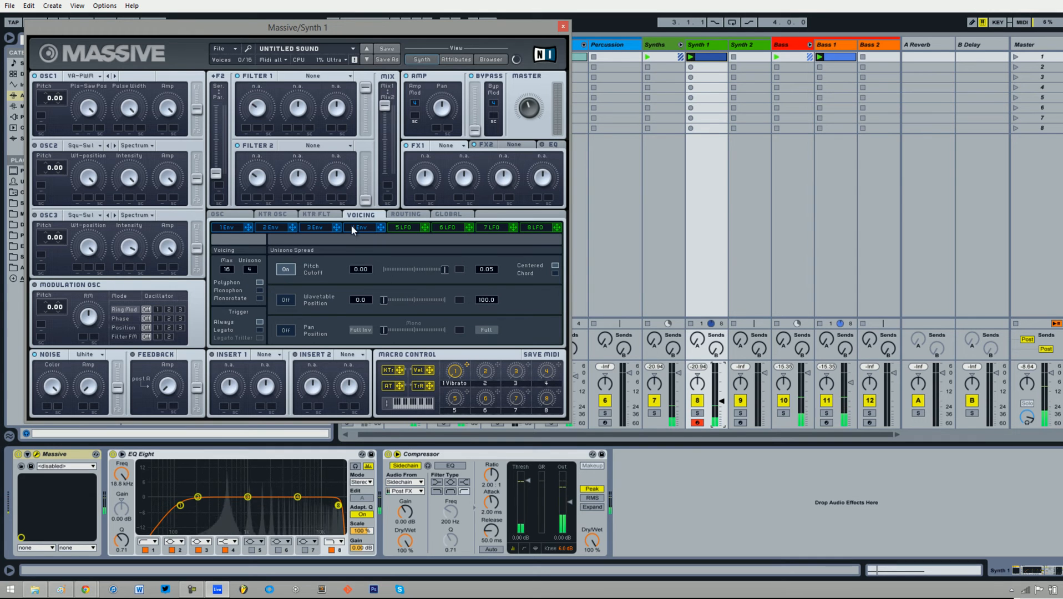
Step: Load Reverb as Massive's FX2 effect and close the plug-in window
left_click(515, 145)
left_click(519, 154)
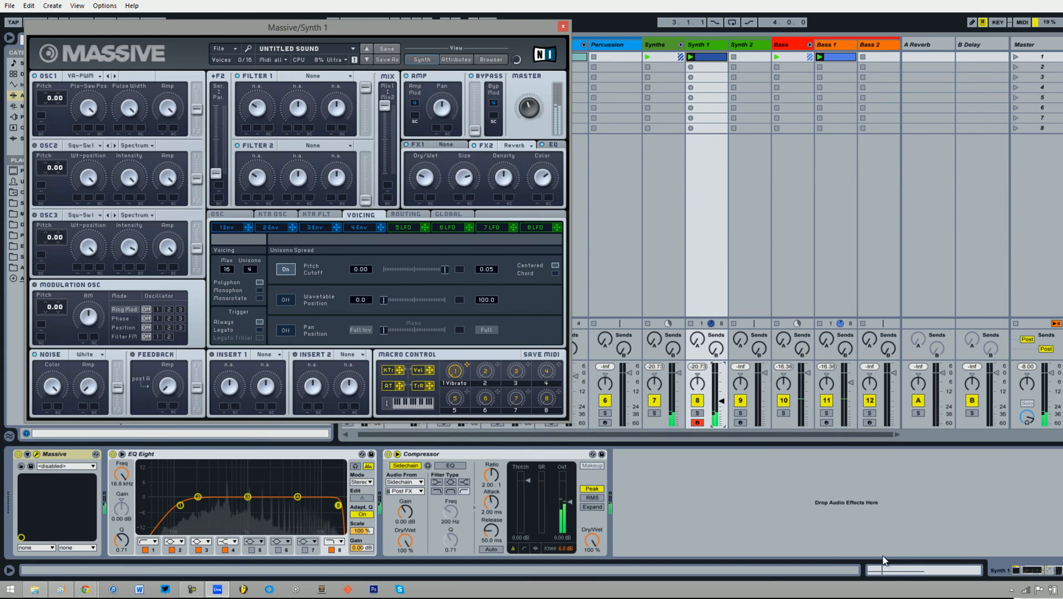
left_click(909, 571)
left_click(563, 26)
Step: Transpose the one-bar note in the Synth 1 clip down five semitones to G3
mouse_move(372, 388)
left_mouse_down()
mouse_move(369, 425)
mouse_move(367, 391)
mouse_move(375, 418)
left_mouse_up()
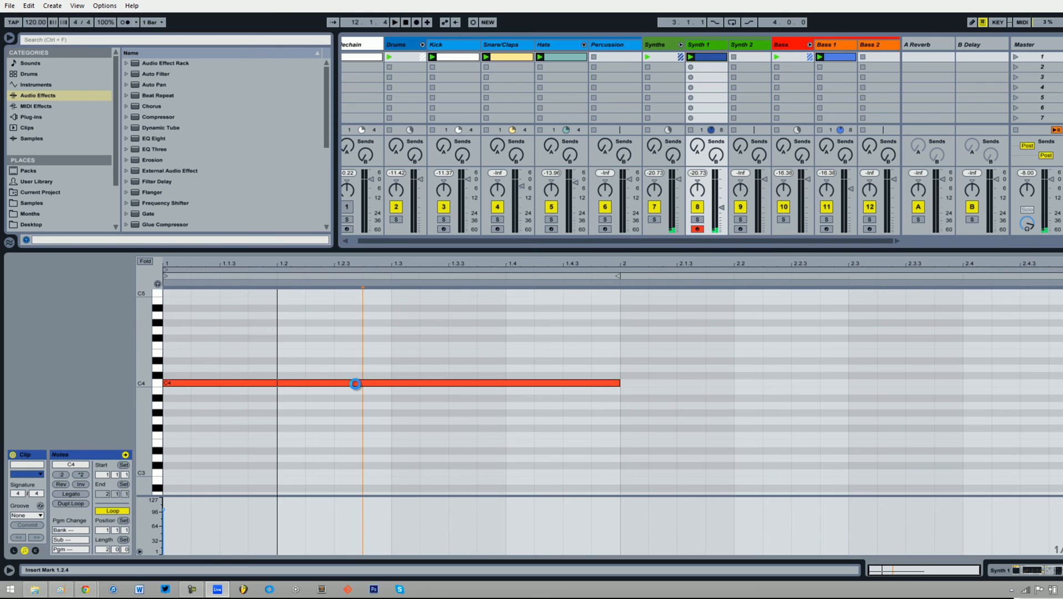
key("Down")
key("Down")
key("Down")
key("Down")
key("Down")
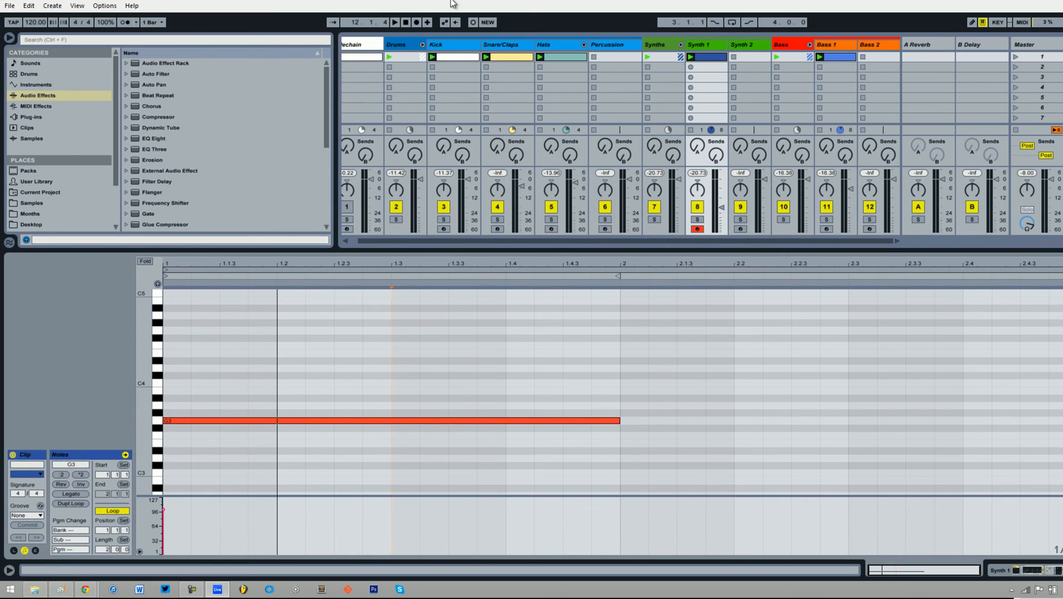
Step: Save the set, move the Synth 1 clip's one-bar note down to C3, and duplicate it into bar 2 during playback checks
key("ctrl+s")
left_click_drag(207, 419, 208, 472)
key("space")
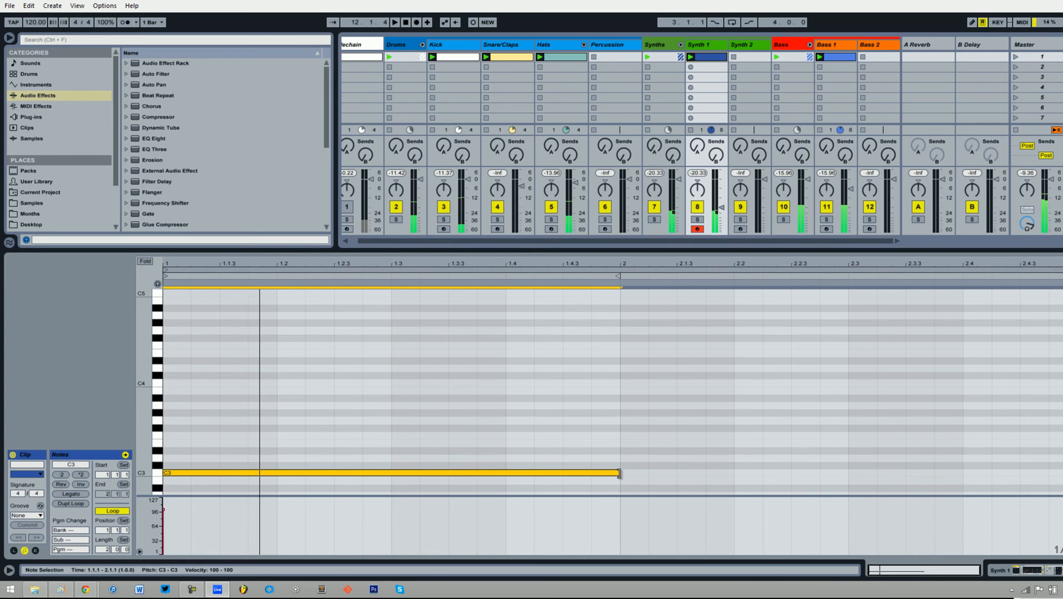
key("ctrl+d")
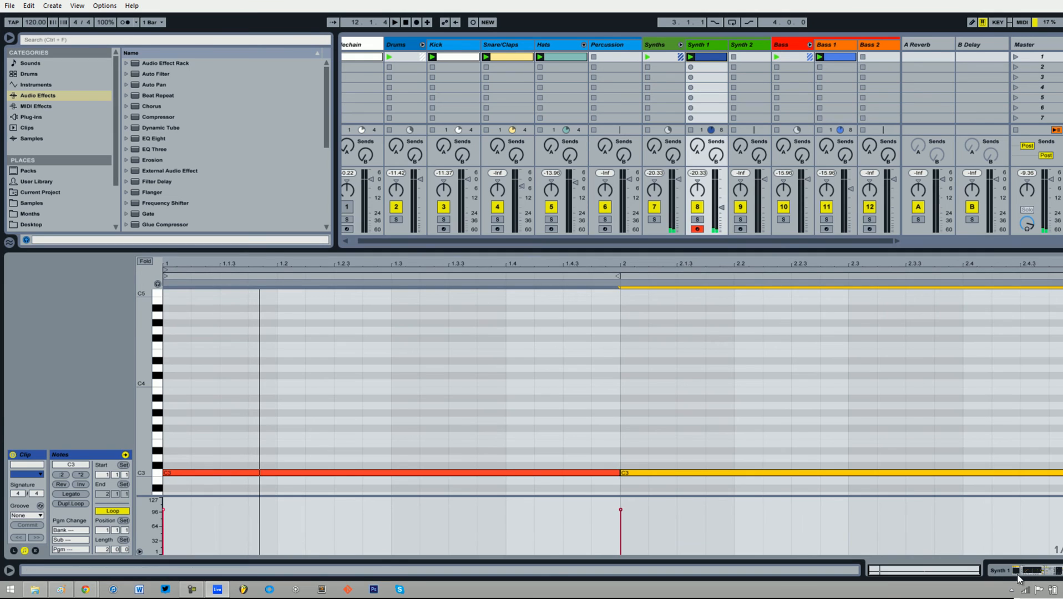
Step: Shape the 4 Env amplitude envelope in Synth 1's Massive into a short-attack pluck that decays to silence, adjust its release, and return to the clip
key("shift+Tab")
left_click(37, 454)
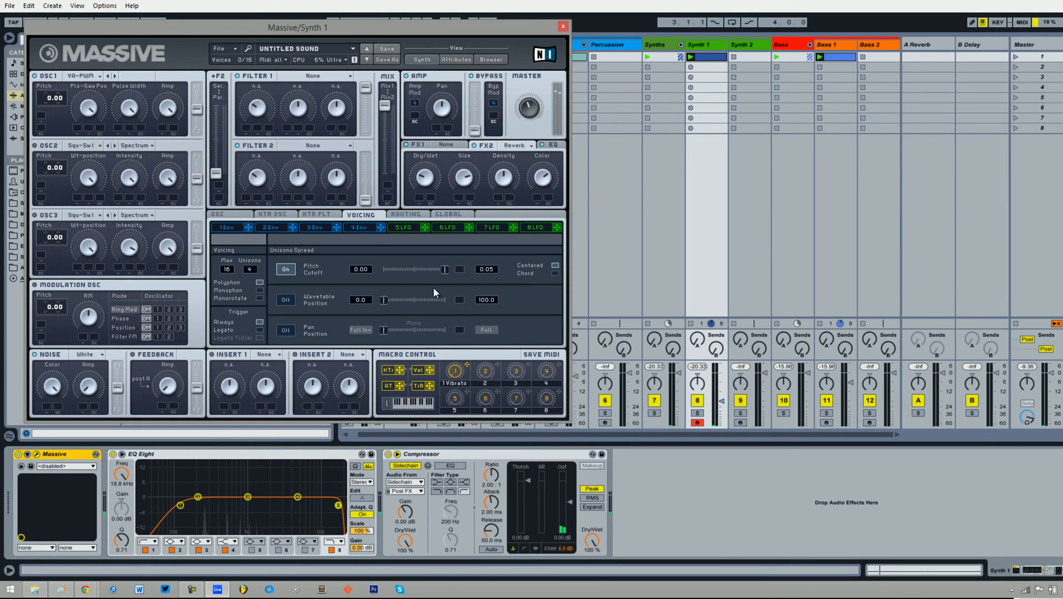
left_click(359, 228)
left_click_drag(275, 326, 318, 390)
left_click_drag(358, 330, 368, 407)
left_click_drag(557, 325, 545, 301)
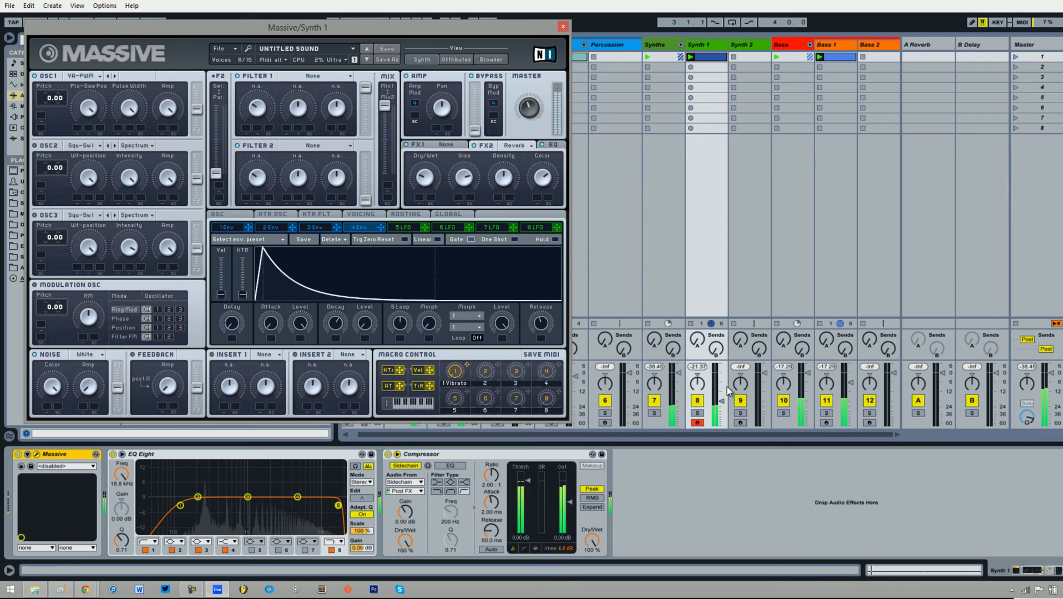
key("ctrl+alt+p")
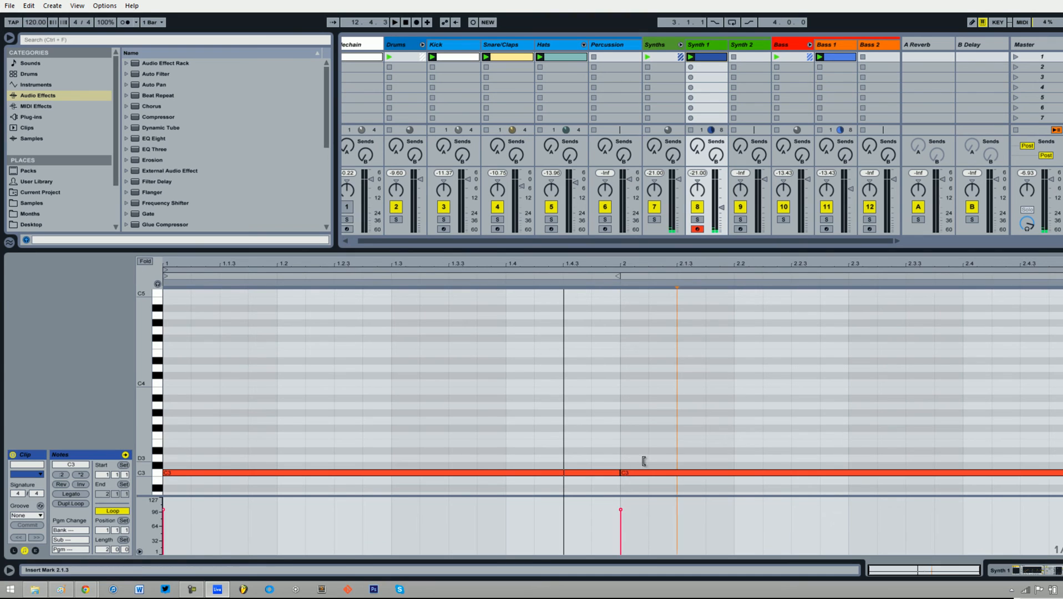
Step: Shorten the first C3 note to one beat and place a duplicate above it on G3 at the clip start, checking it by ear
left_click_drag(619, 473, 282, 473)
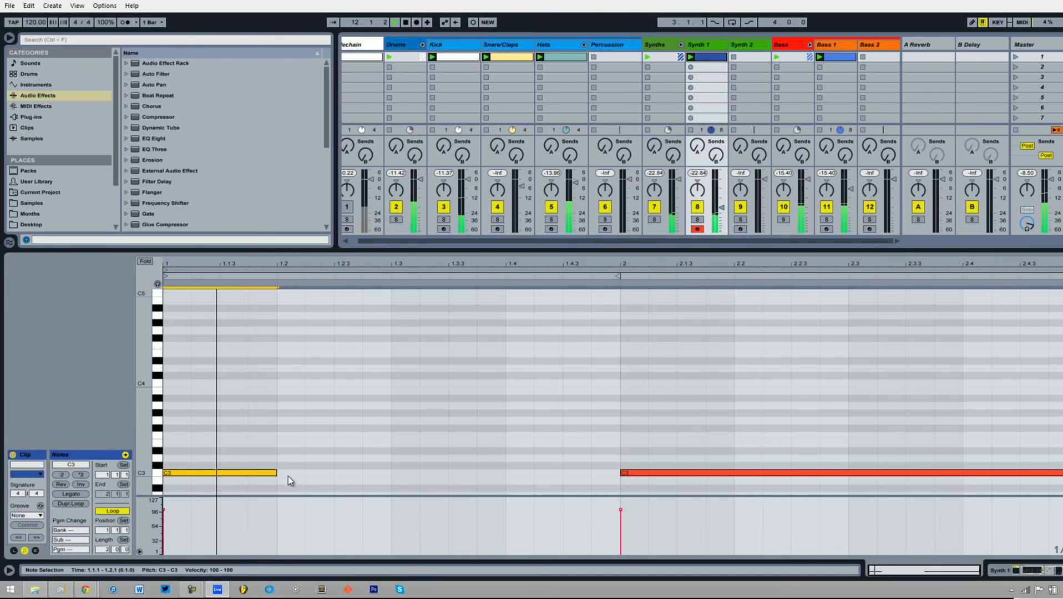
key("ctrl+d")
left_click_drag(298, 472, 184, 422)
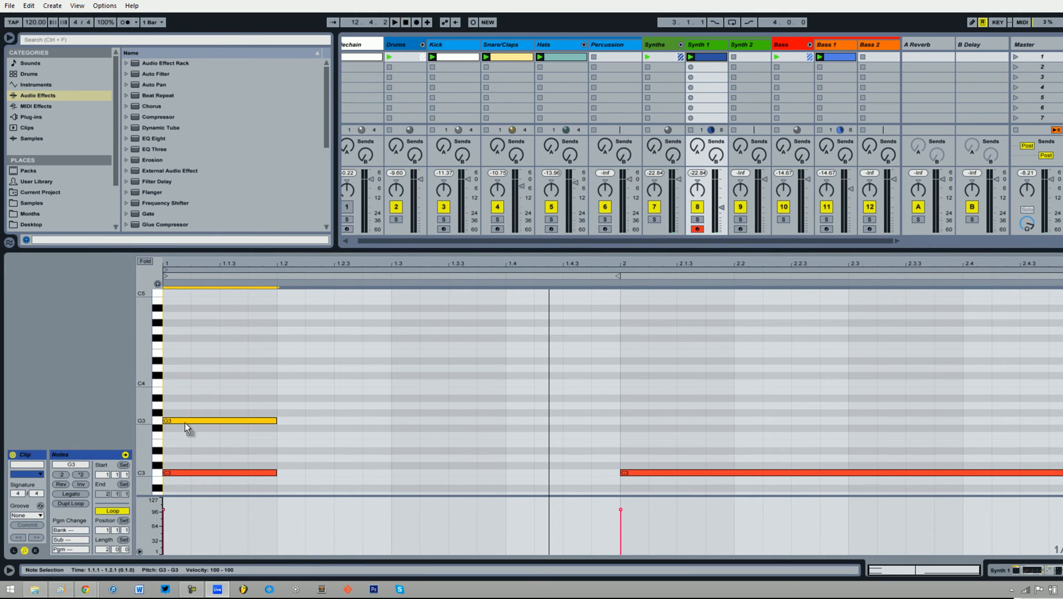
key("space")
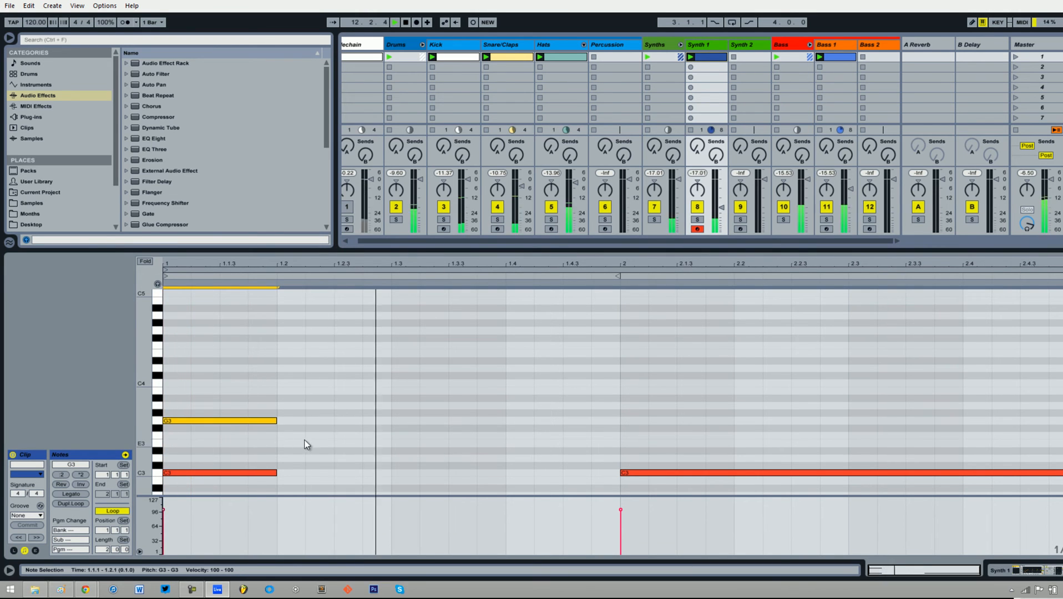
Step: Complete the opening chord as C3, D#3 and A#3 by adding a duplicate on A#3 and moving the G3 note to D#3
key("ctrl+d")
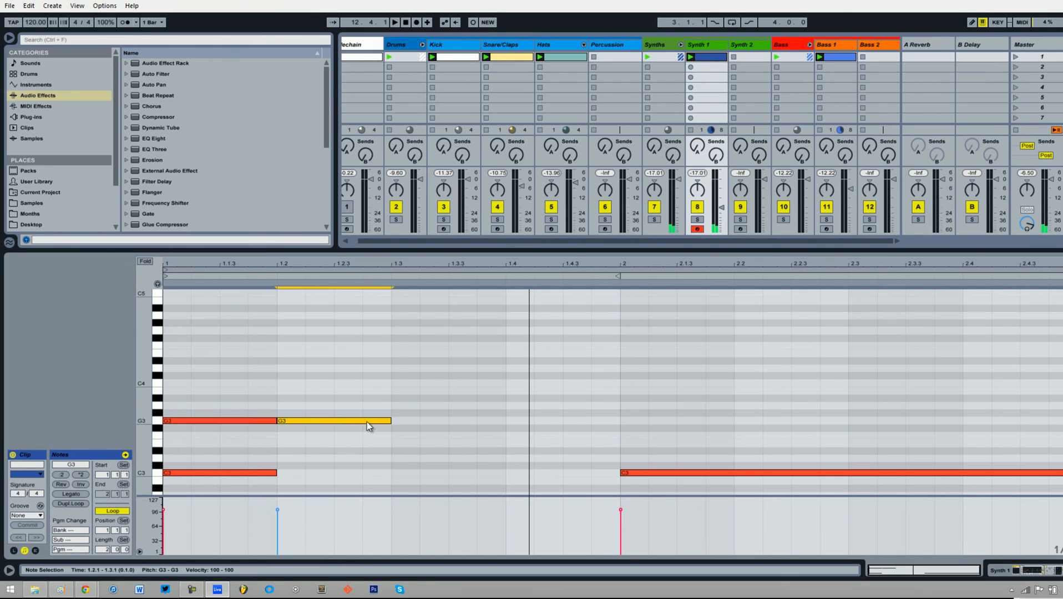
left_click_drag(348, 419, 242, 398)
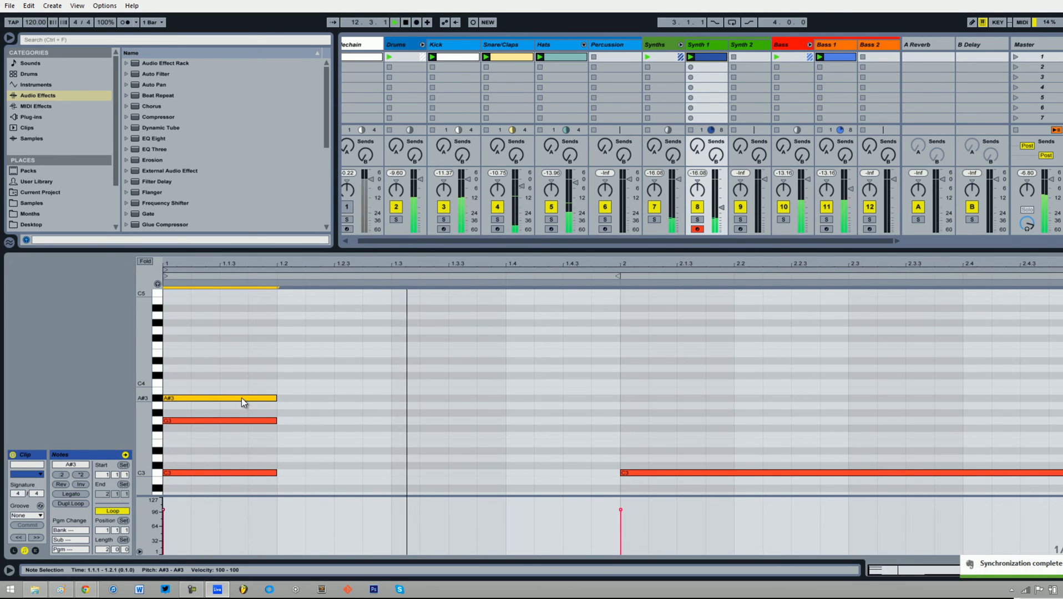
left_click_drag(234, 421, 228, 452)
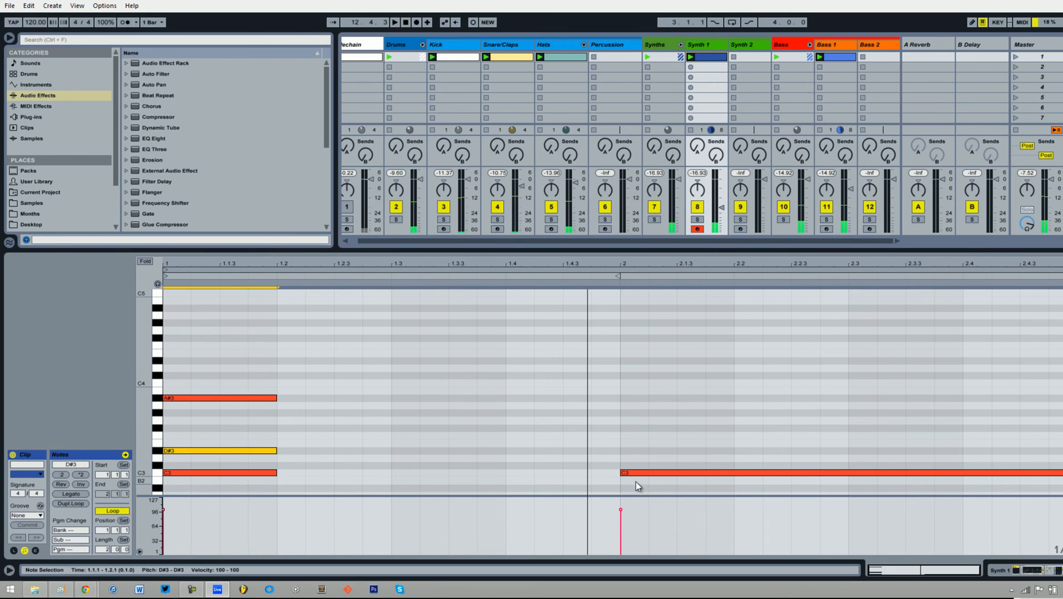
Step: Shift the bar 2 C3 note to 1.4.3, shorten it to end at bar 2, and add a G3 note of equal length above it
left_click_drag(633, 474, 577, 474)
left_click_drag(1023, 476, 618, 476)
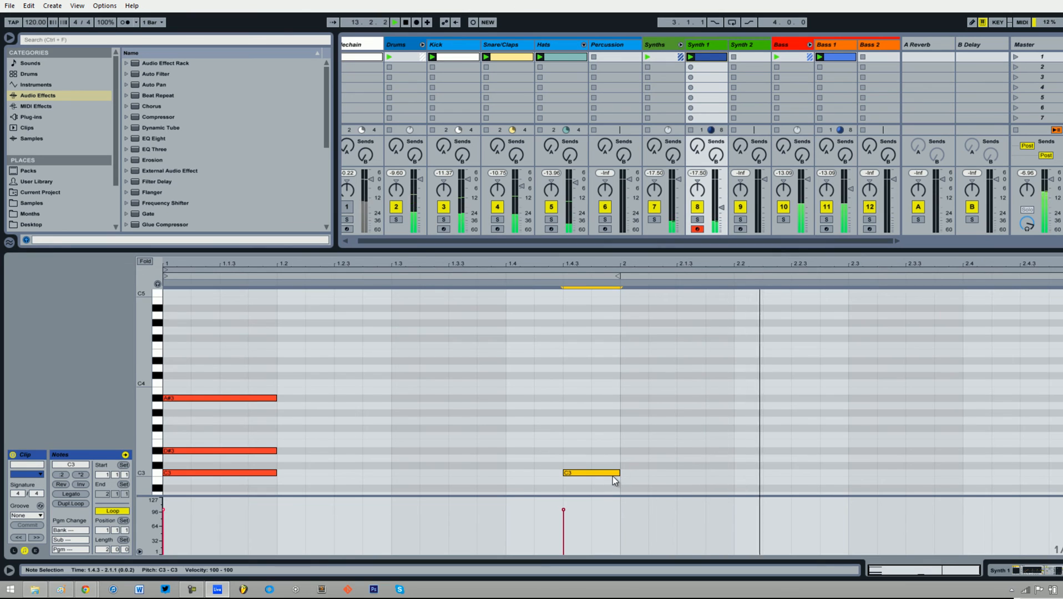
scroll(555, 407, "down", 2)
left_click(564, 411)
double_click(564, 405)
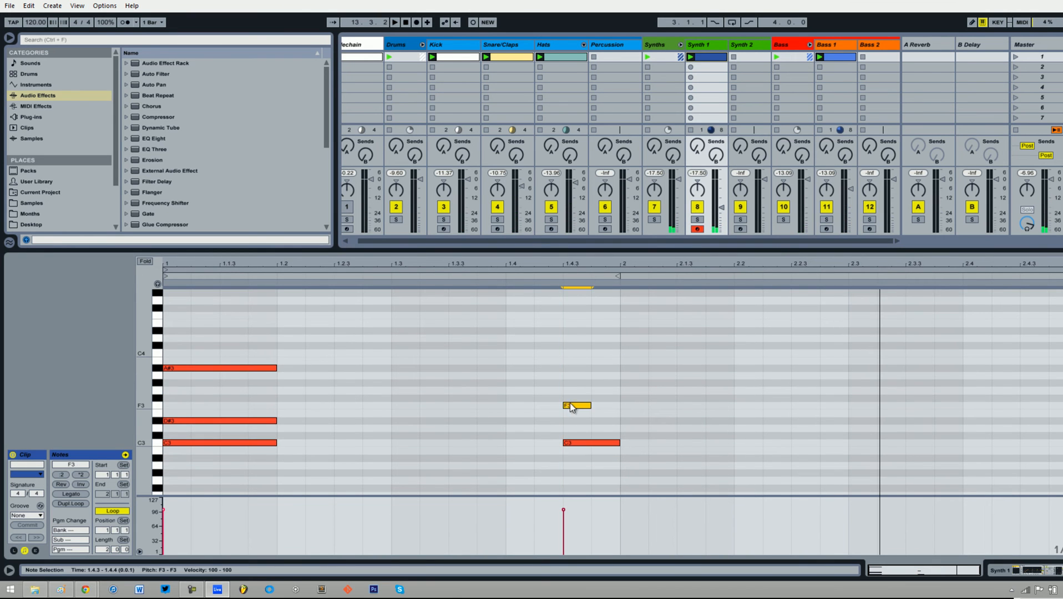
left_click_drag(585, 405, 620, 393)
key("space")
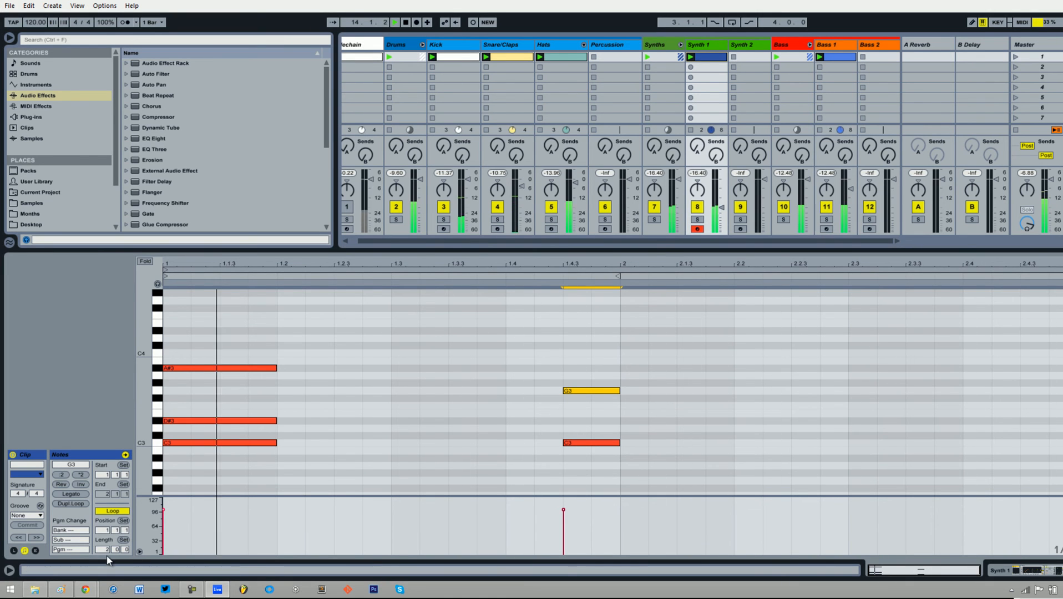
Step: Set the Synth 1 clip length to 4 bars, duplicate all the notes into bar 3, and transpose the copies down four semitones
left_click_drag(106, 551, 105, 541)
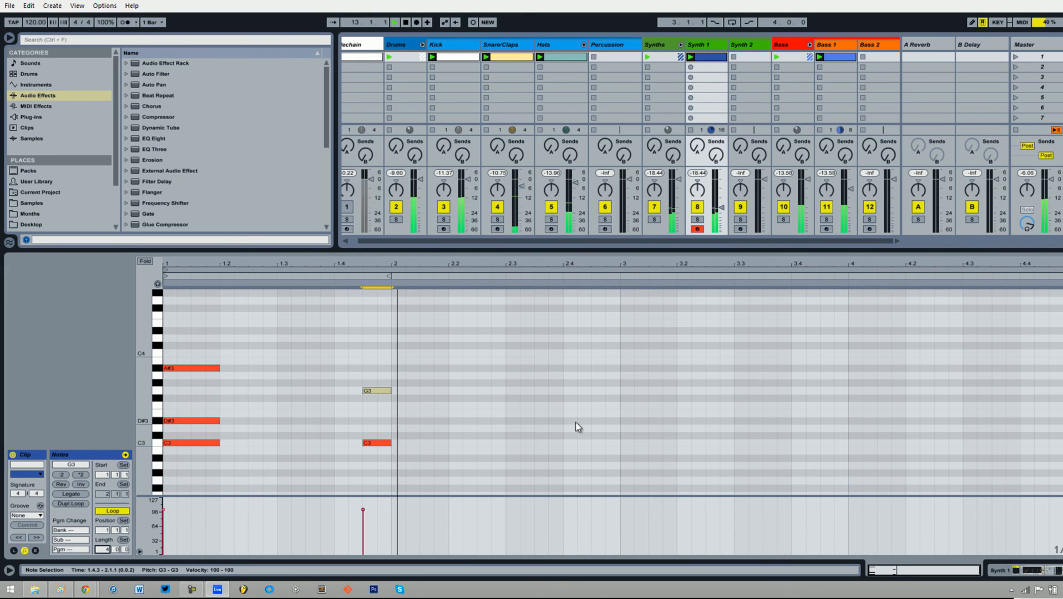
key("space")
left_click_drag(592, 454, 128, 350)
key("ctrl+d")
left_click_drag(630, 443, 655, 471)
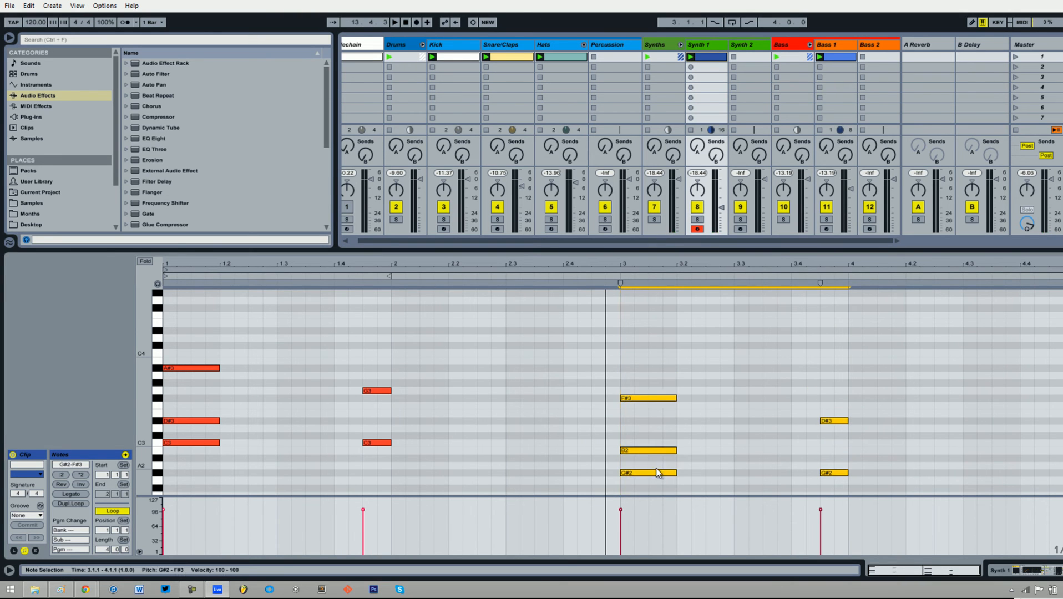
Step: Retune the bar 3 chord's middle note to C3 and its top note to G3, and listen with Synth 1's devices shown
left_click(663, 463)
left_click(665, 450)
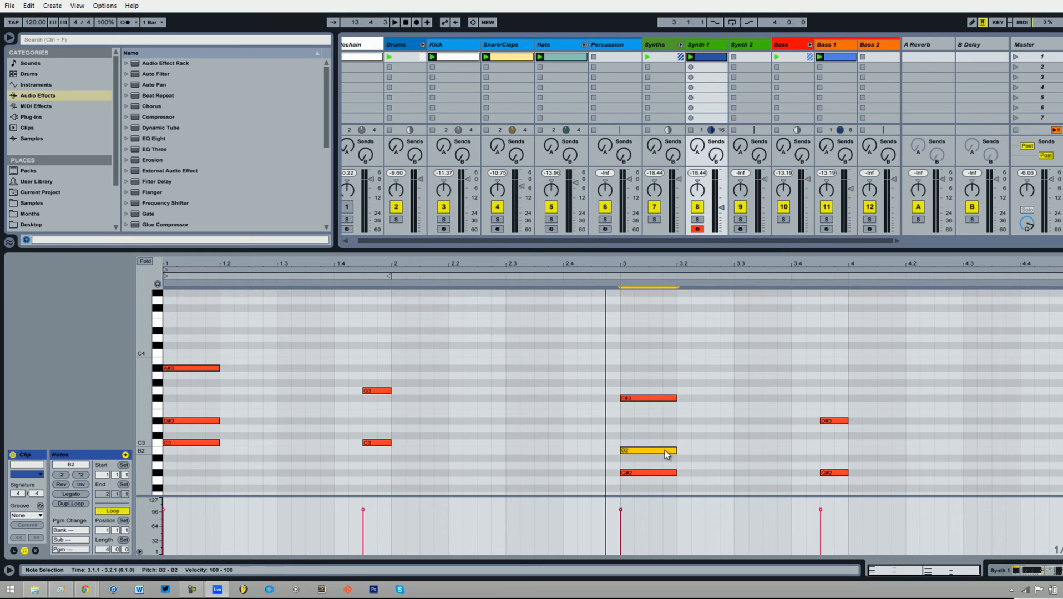
left_click_drag(662, 451, 661, 443)
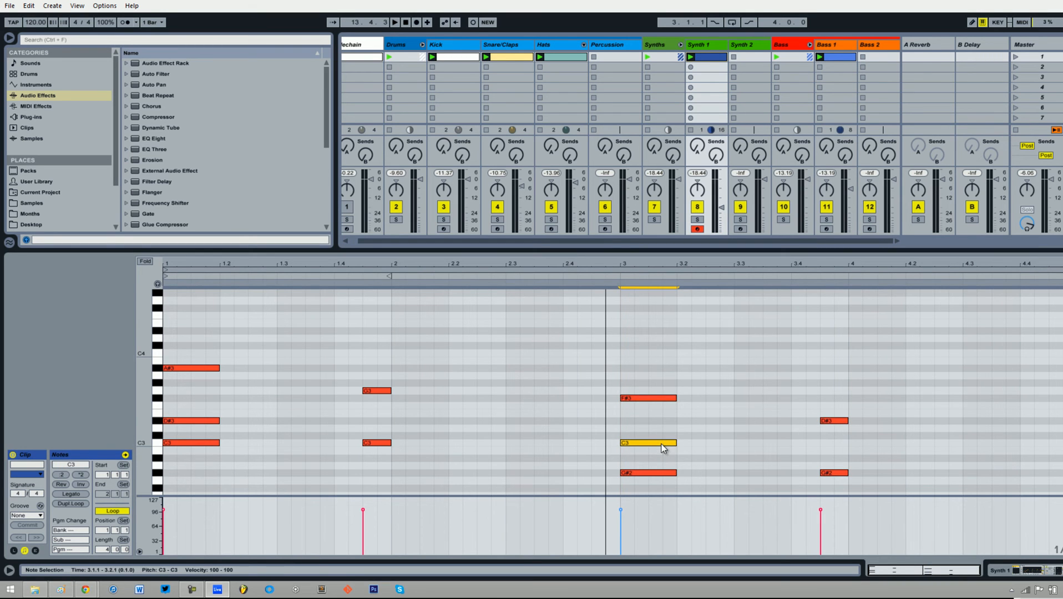
left_click_drag(651, 399, 653, 388)
key("space")
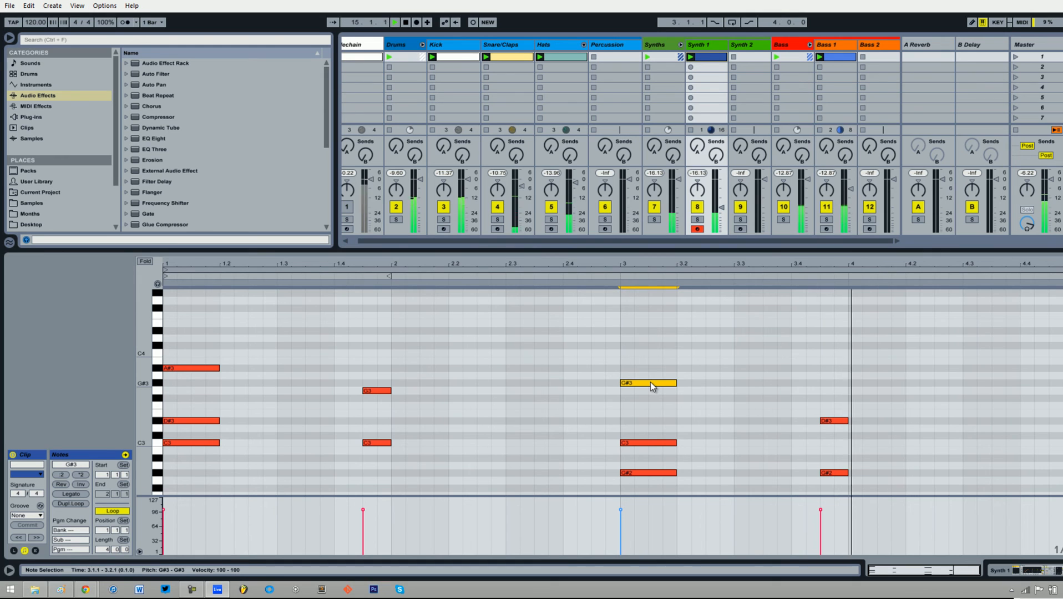
mouse_move(650, 382)
left_mouse_down()
mouse_move(649, 406)
mouse_move(652, 392)
left_mouse_up()
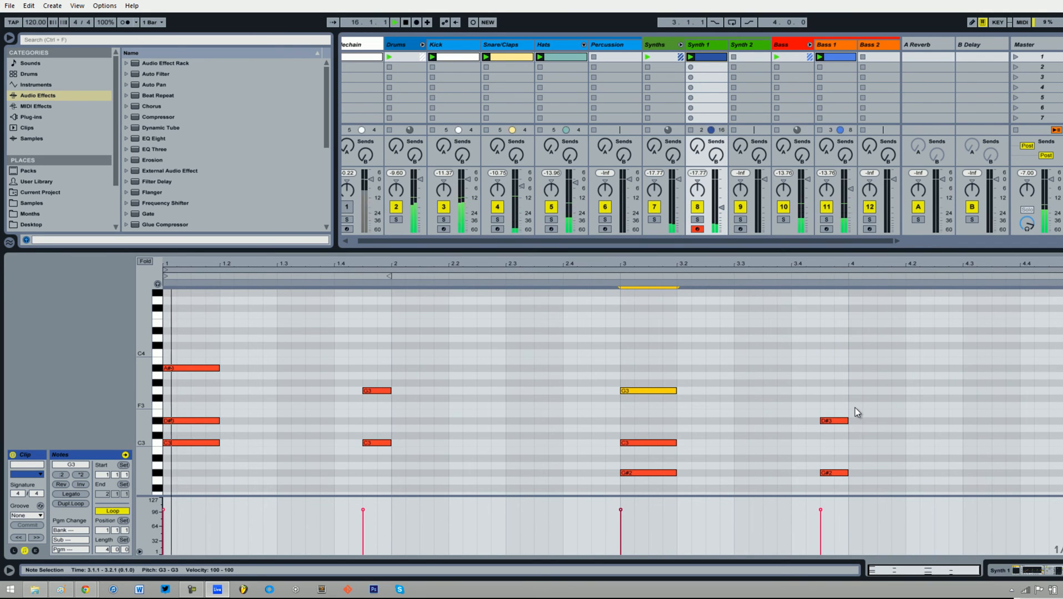
left_click(1008, 569)
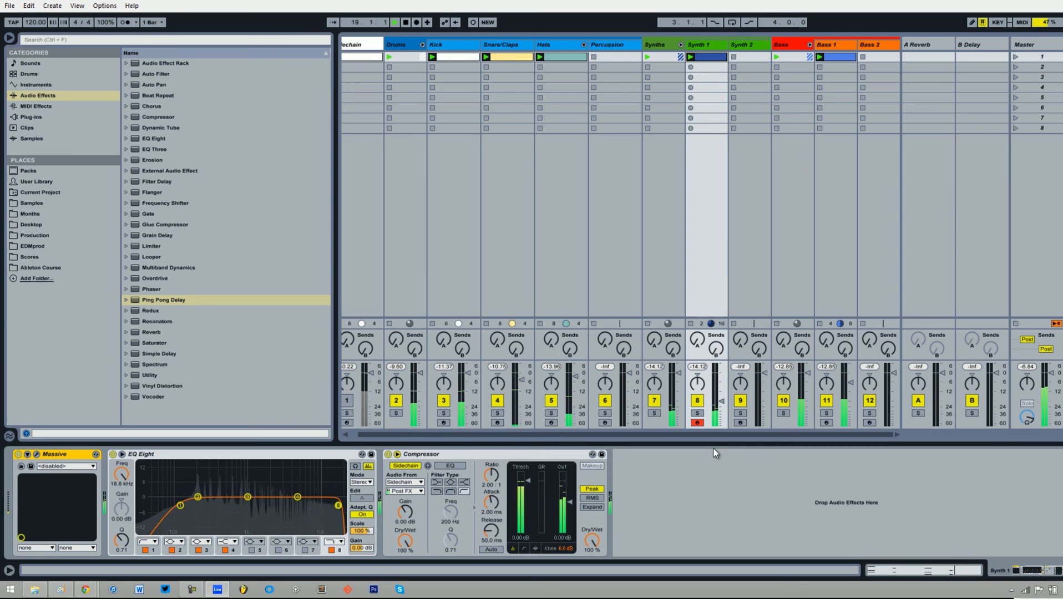
key("space")
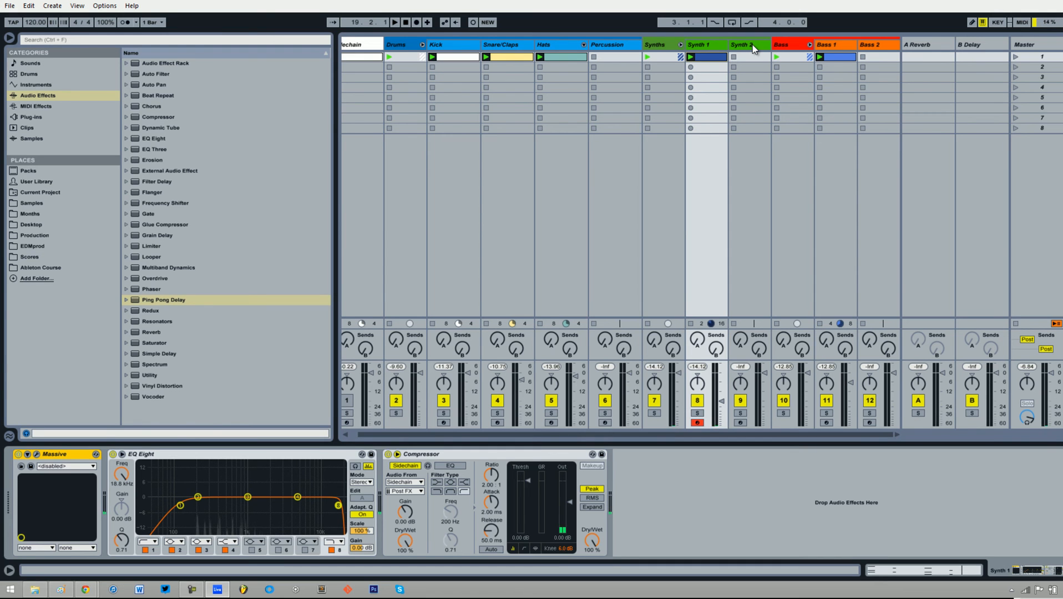
Step: Consult the Nu Disco mind map in Paint, then create an empty MIDI clip in Synth 2's first slot in Ableton Live
left_click(754, 49)
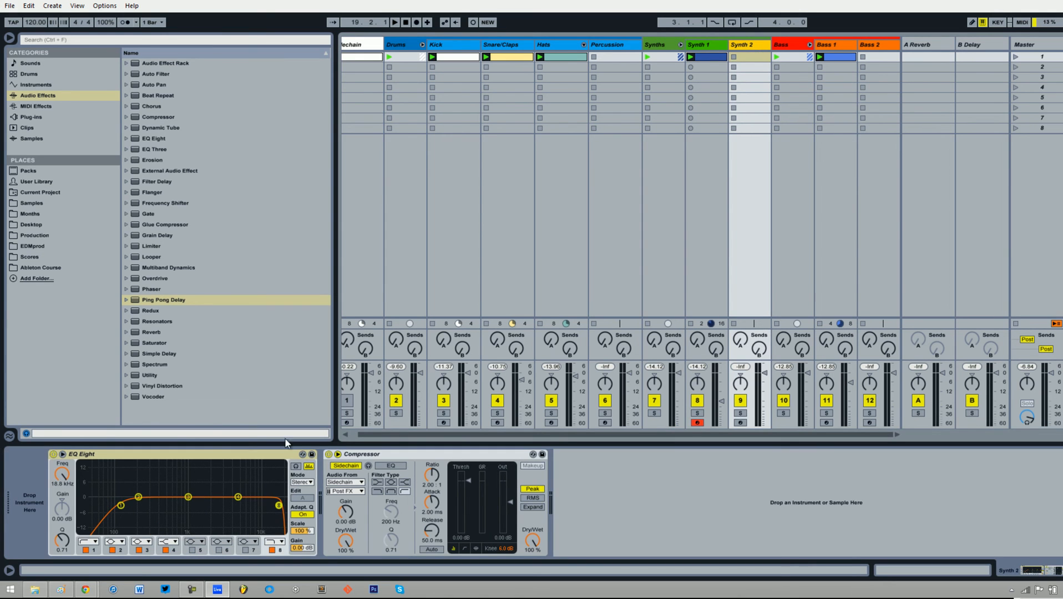
left_click(70, 588)
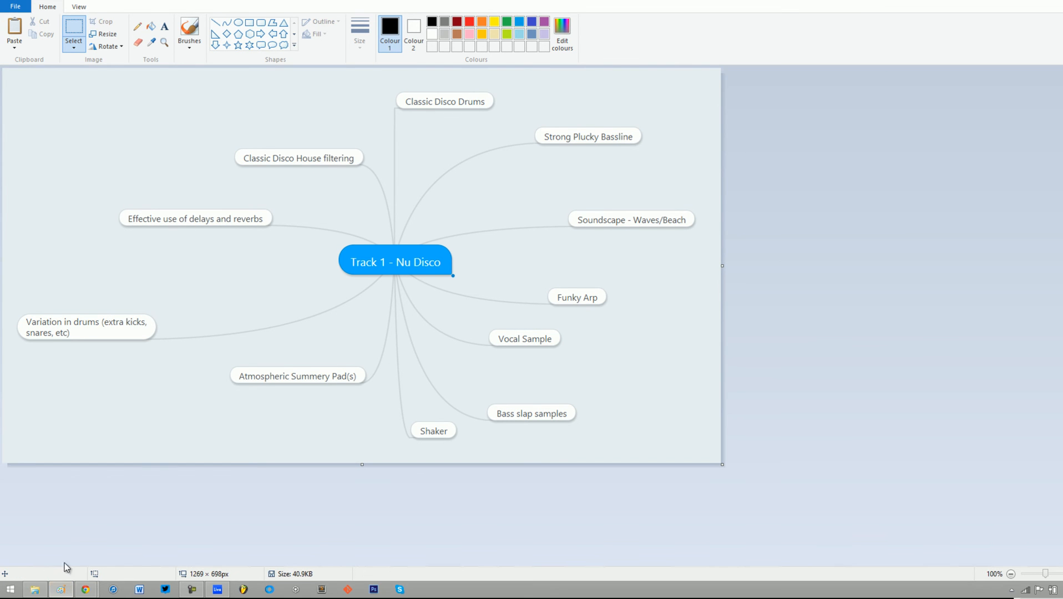
left_click(69, 594)
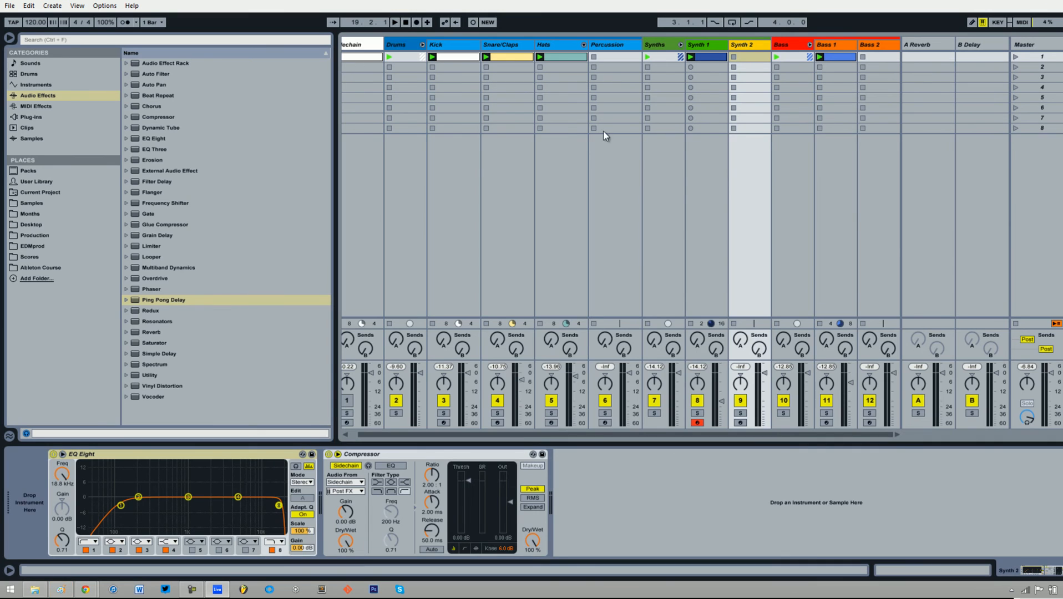
double_click(749, 56)
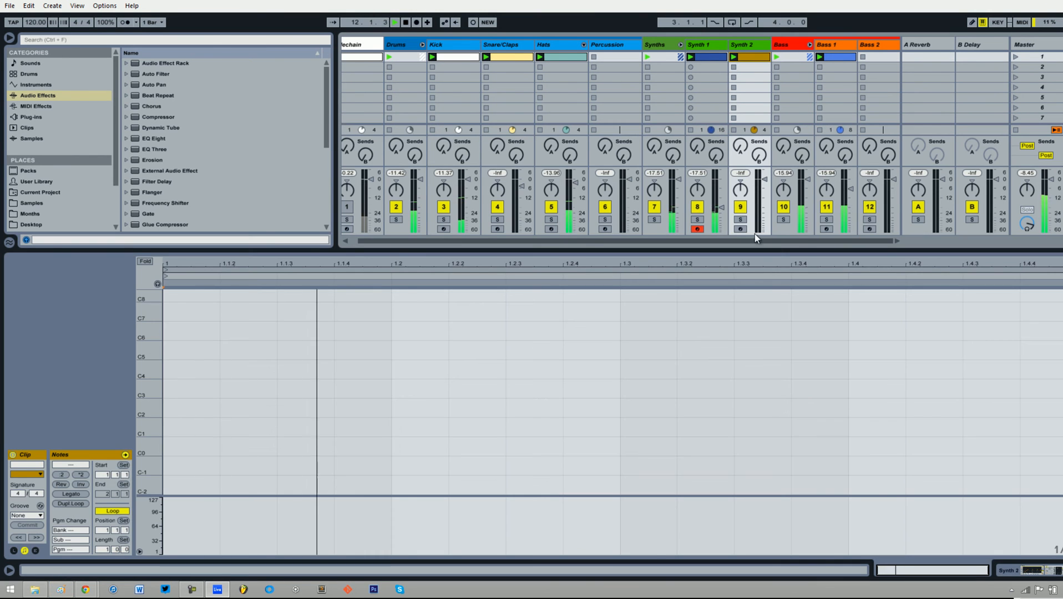
Step: Find the Ichiro Toda Synth1 VST among the plug-ins, load it as Synth 2's instrument, and reposition its window
left_click(1009, 571)
left_click(53, 120)
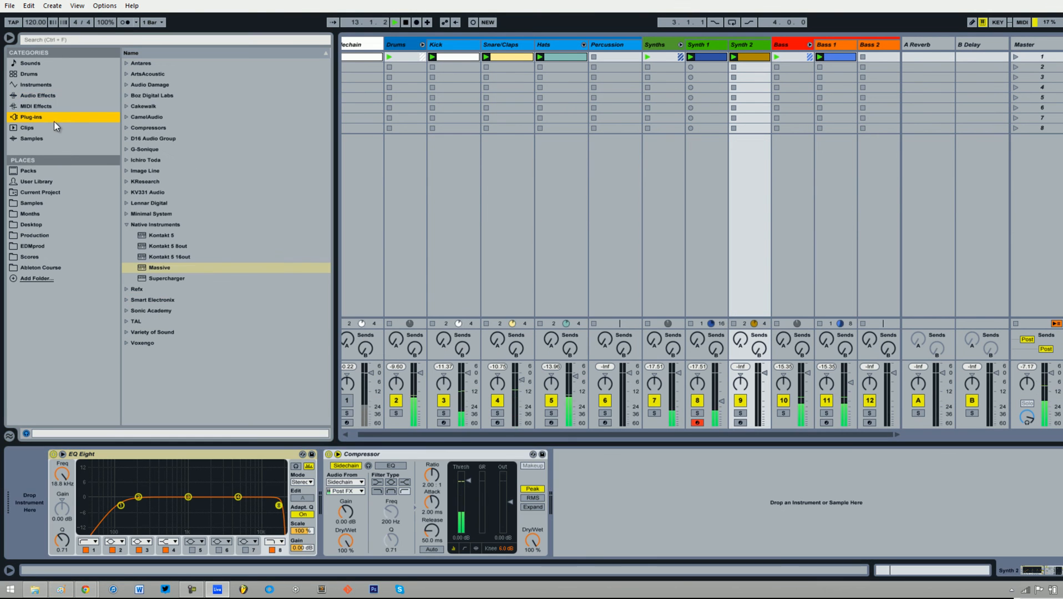
key("space")
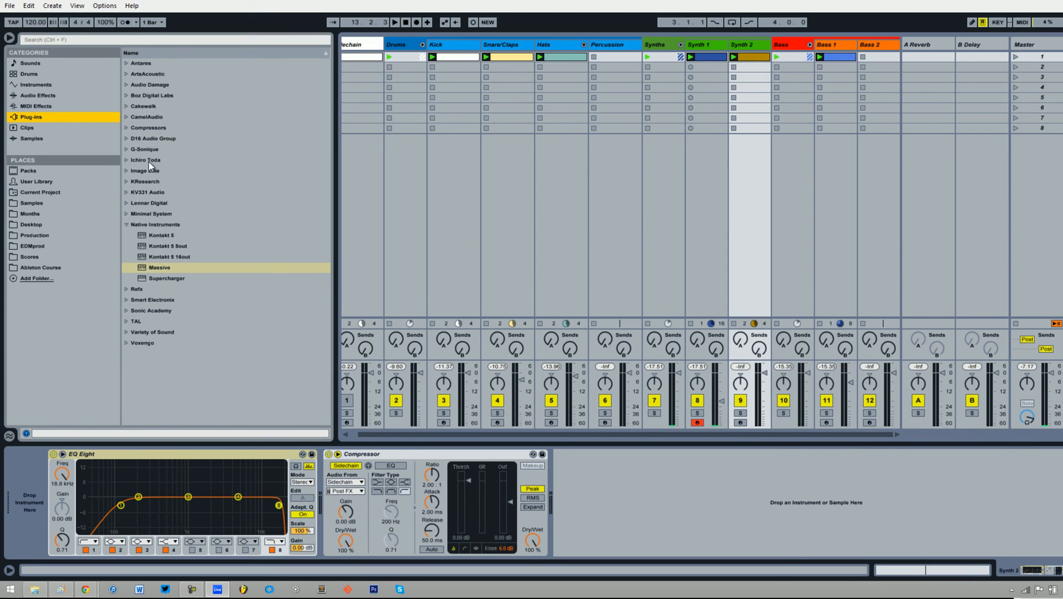
left_click(126, 322)
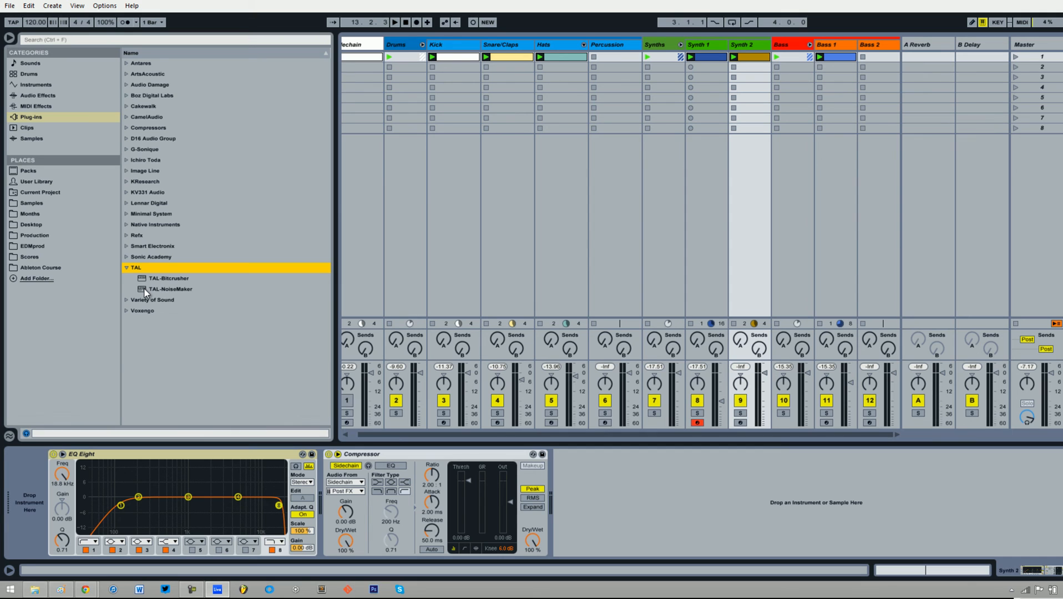
left_click(126, 159)
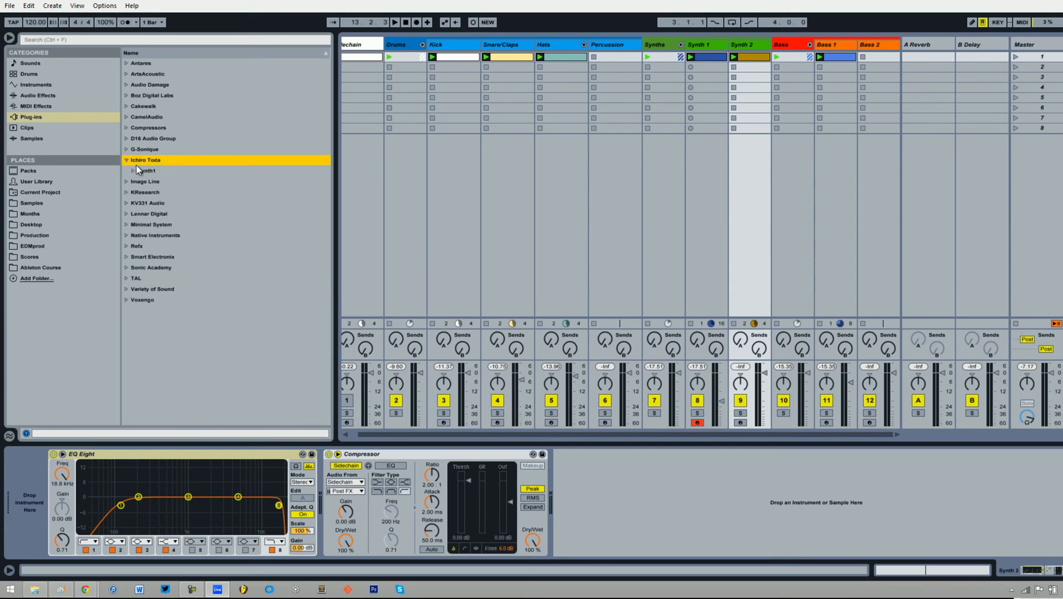
left_click_drag(147, 170, 184, 325)
left_click(134, 171)
left_click_drag(160, 162, 19, 497)
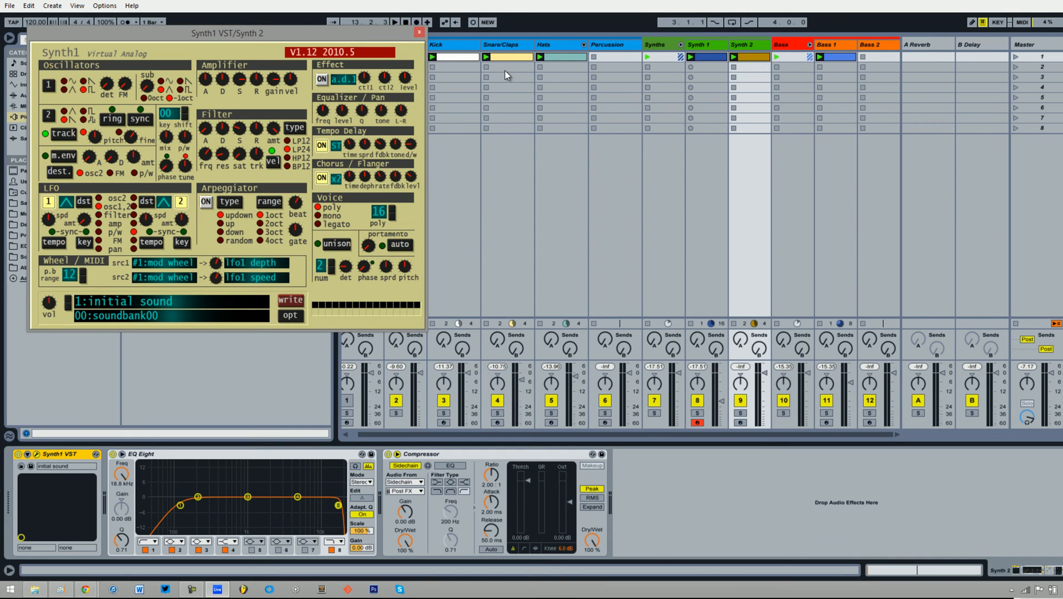
left_click_drag(338, 36, 425, 85)
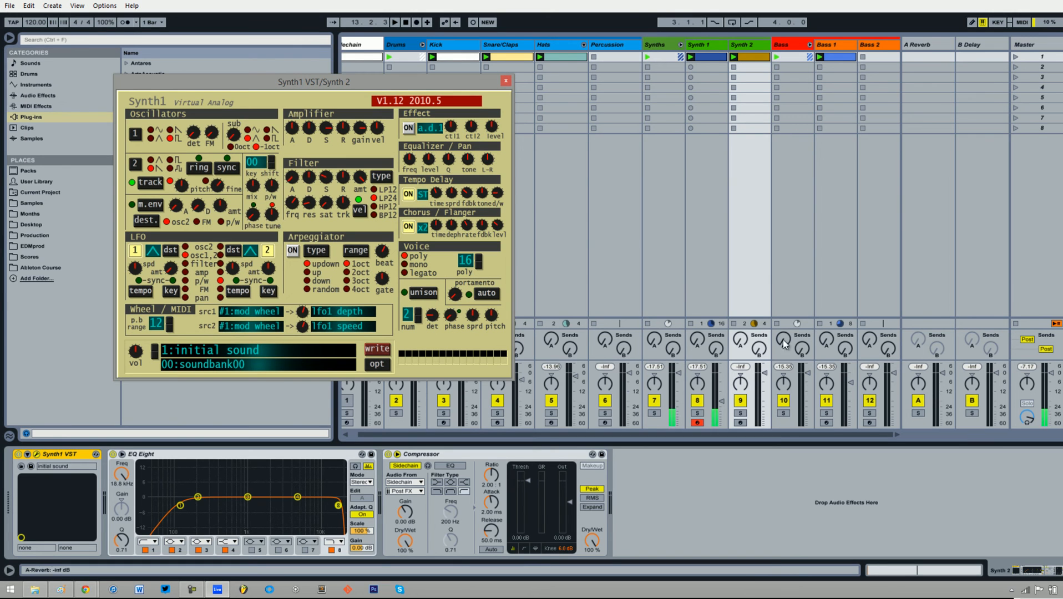
Step: Shape Synth 2's Synth1 patch with the amplifier, filter and oscillator 1 controls, close its window, and adjust the track's volume
left_click(763, 386)
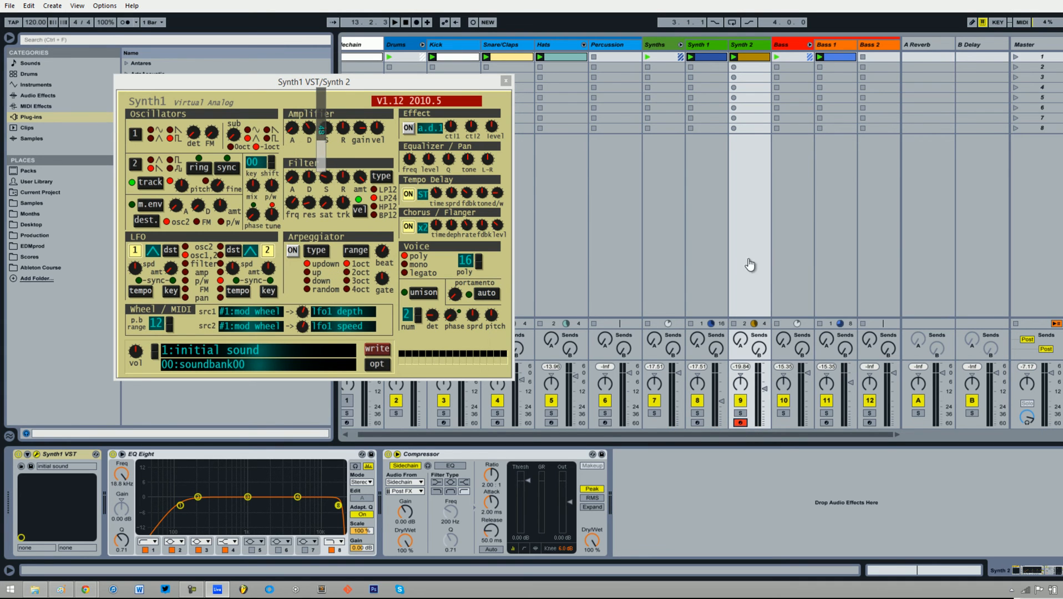
left_click(750, 44)
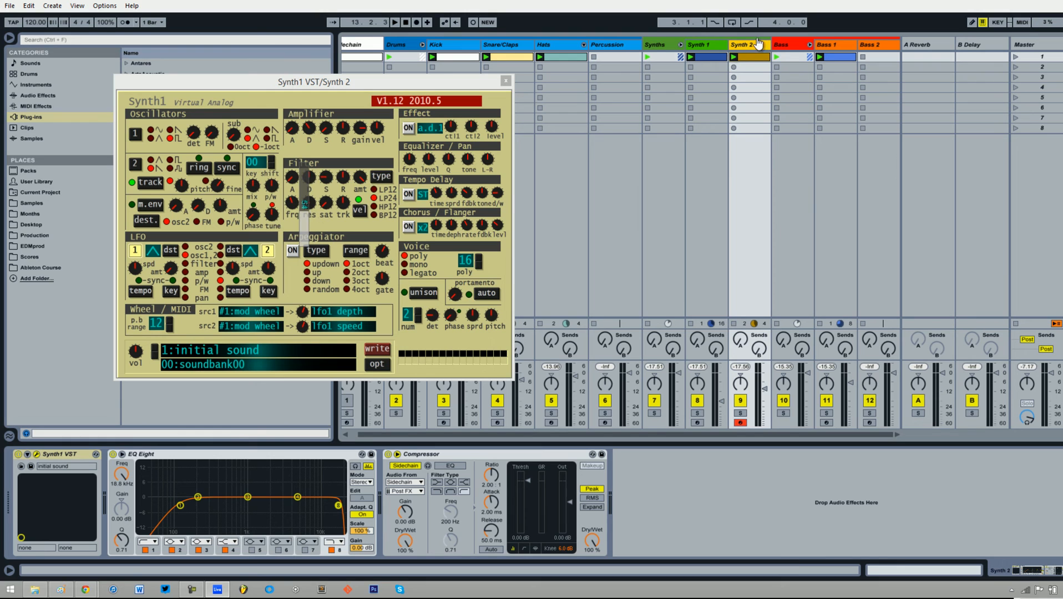
left_click(301, 214)
left_click(169, 131)
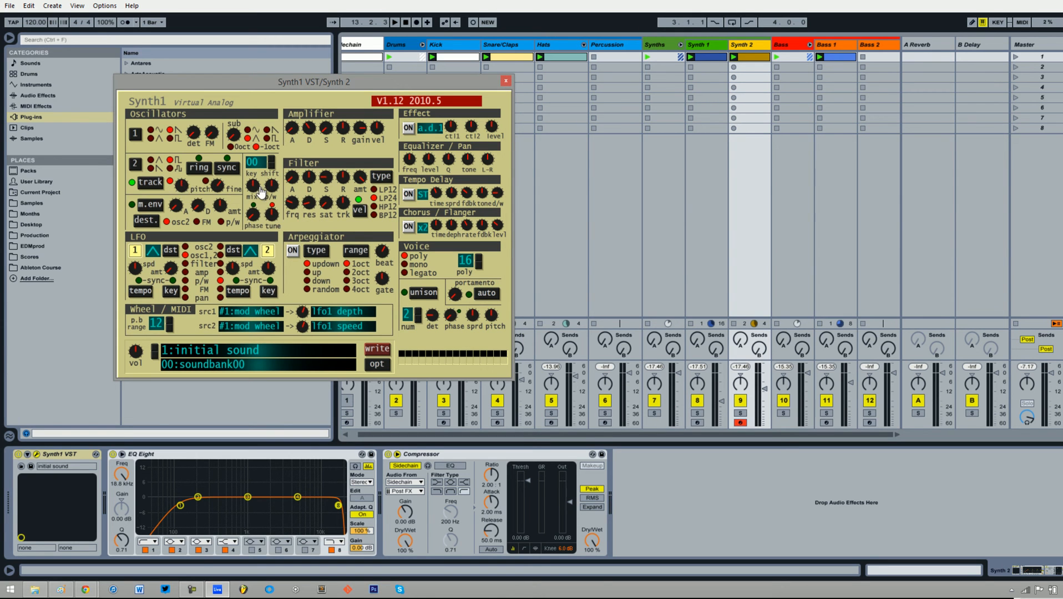
left_click(506, 81)
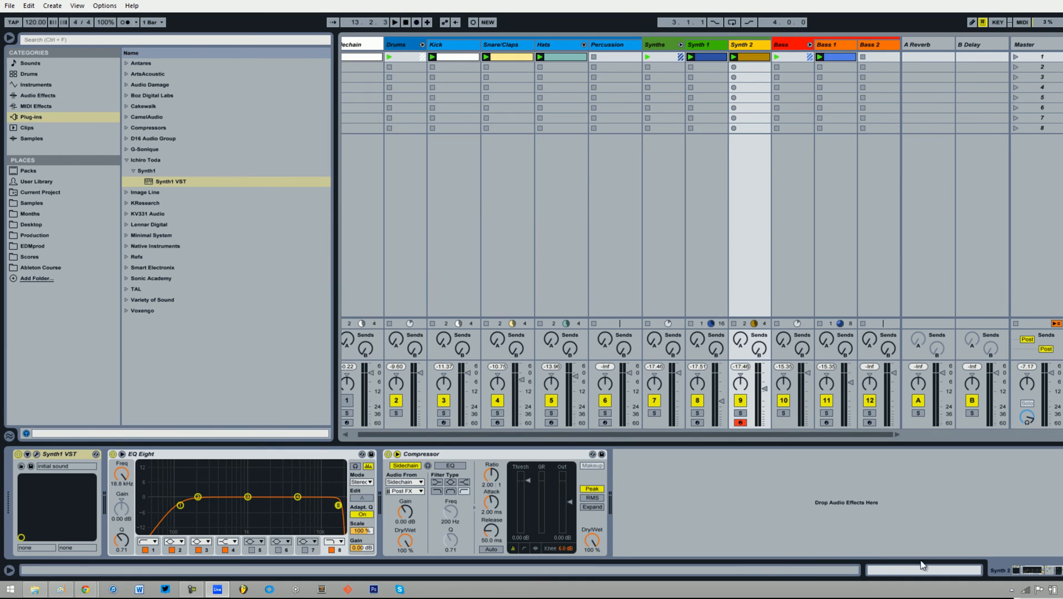
left_click_drag(763, 393, 762, 389)
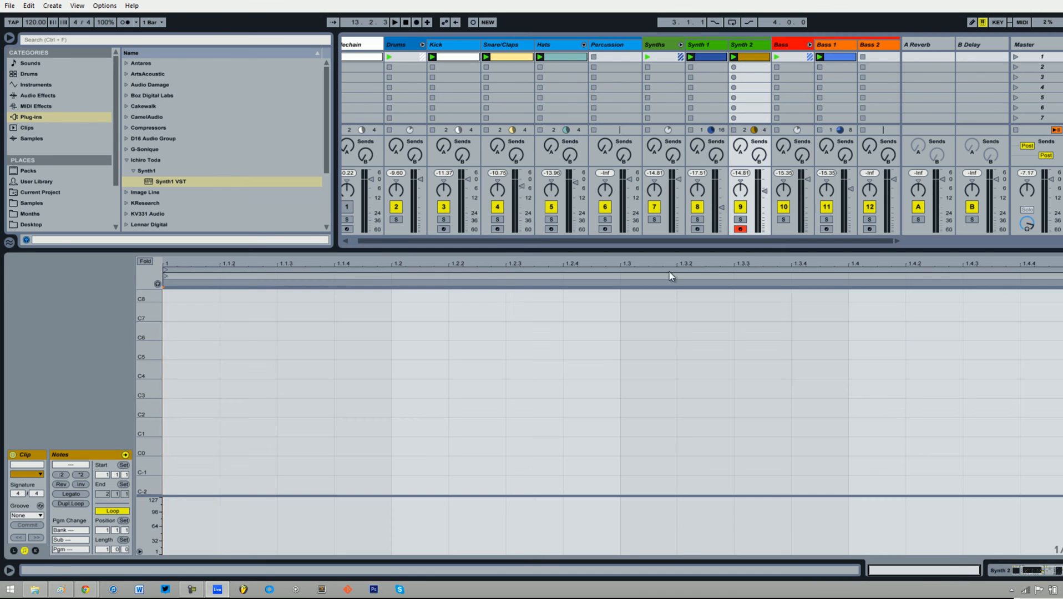
Step: Enter sixteenth notes C3 at 1.1.1 and D#3 at 1.1.3 in the Synth 2 clip
left_click_drag(151, 432, 145, 448)
key("space")
key("space")
scroll(184, 343, "up", 1)
double_click(187, 342)
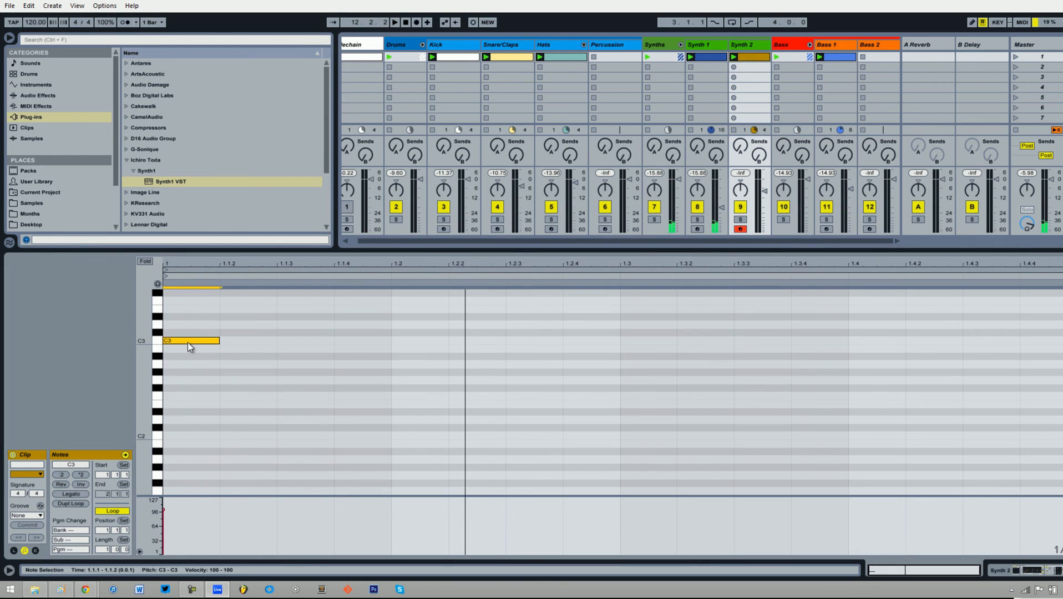
scroll(255, 355, "up", 2)
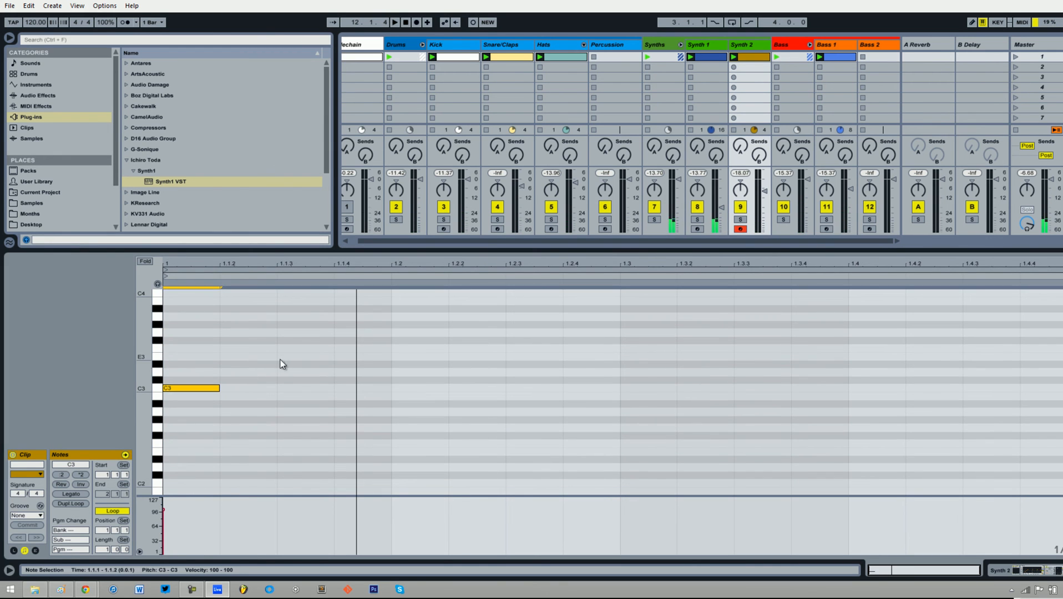
double_click(306, 365)
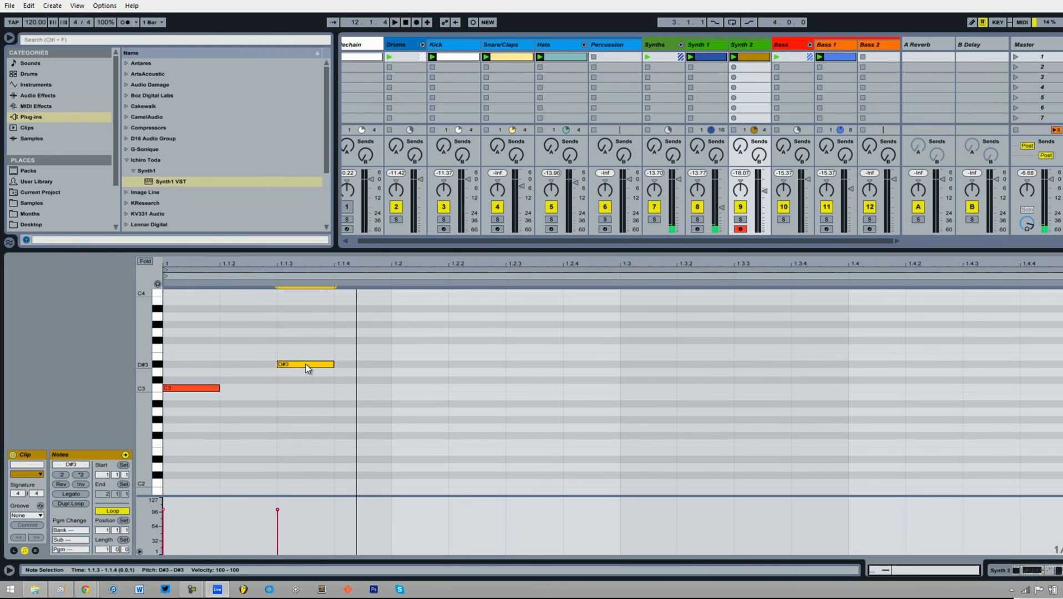
Step: Solo Synth 2 to audition the notes, and add a G3 sixteenth note at 1.2.2 in its clip
key("space")
left_click(741, 219)
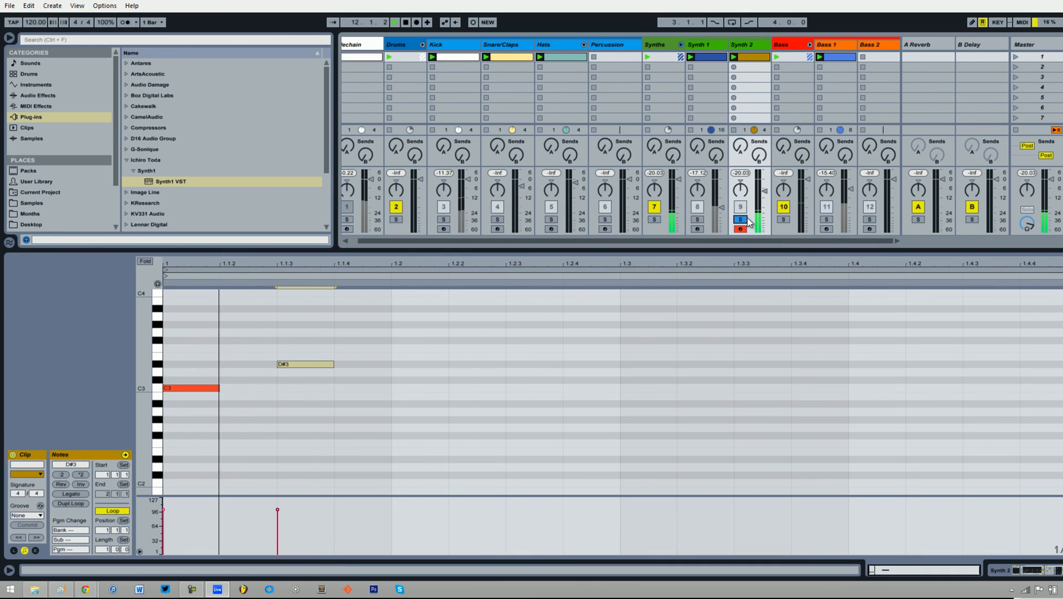
key("space")
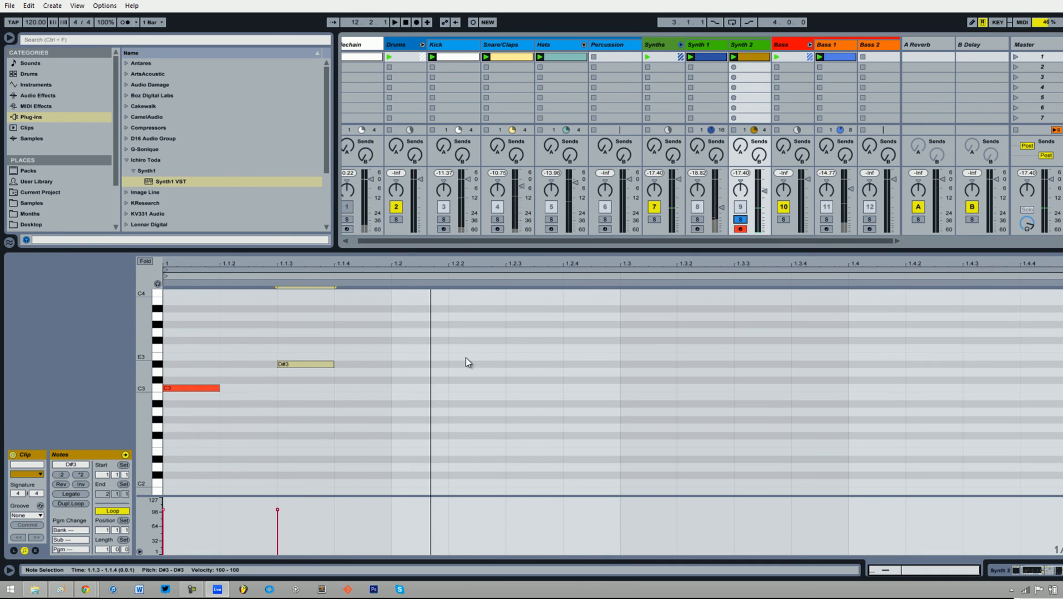
double_click(477, 345)
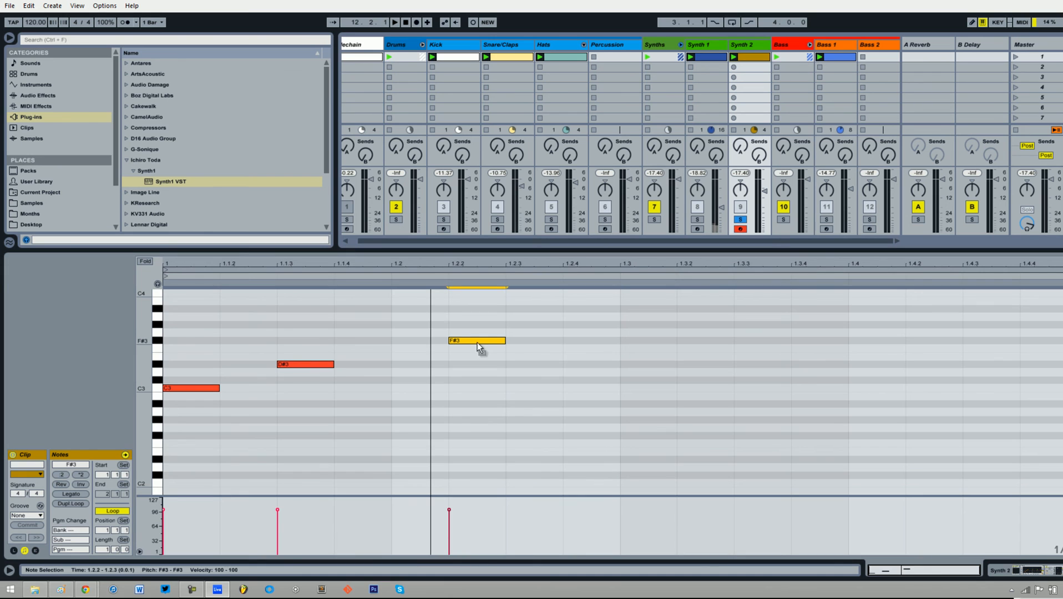
left_click_drag(478, 345, 477, 337)
key("space")
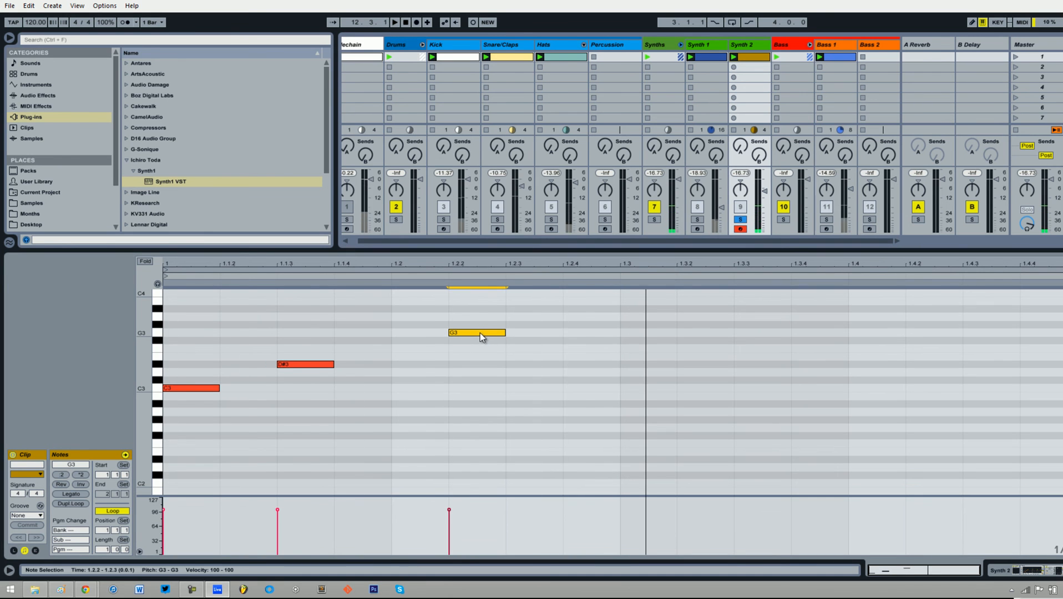
Step: Duplicate the three notes to start at 1.3, set the Synth 2 clip length to 4 bars, and listen
left_click_drag(617, 432, 201, 290)
key("ctrl+d")
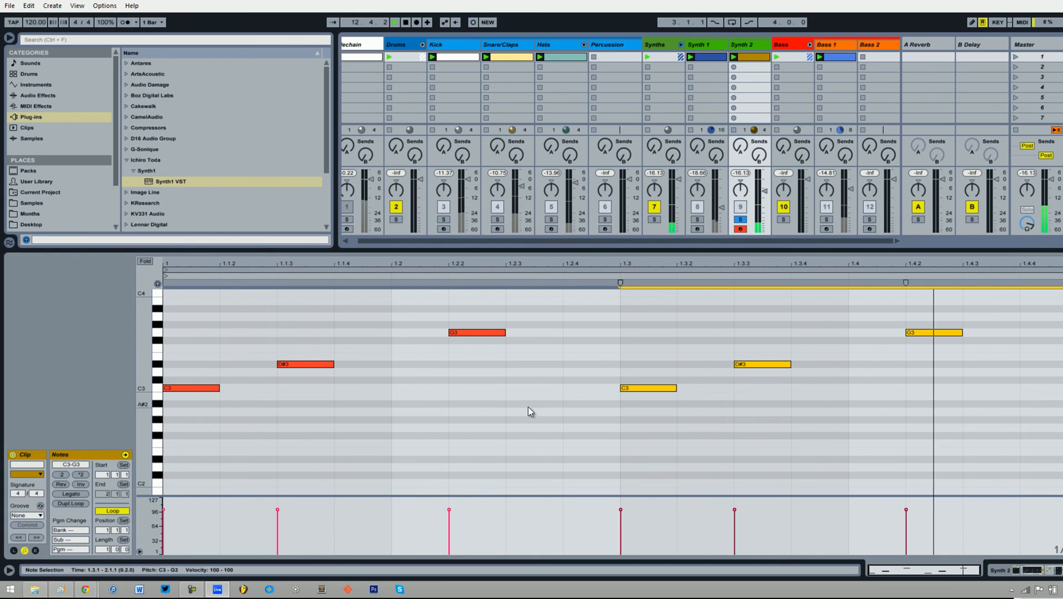
left_click(106, 549)
type("4")
key("Return")
key("space")
left_click(430, 392)
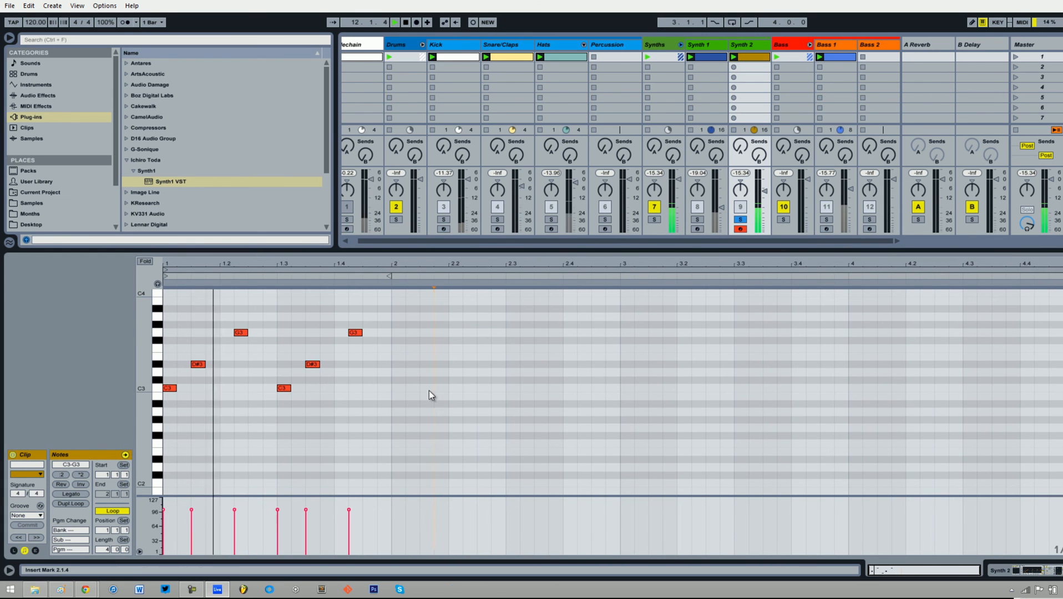
key("space")
Step: Duplicate all of bar 1's notes into bar 2 and transpose the copies down four semitones
left_click_drag(387, 429, 84, 309)
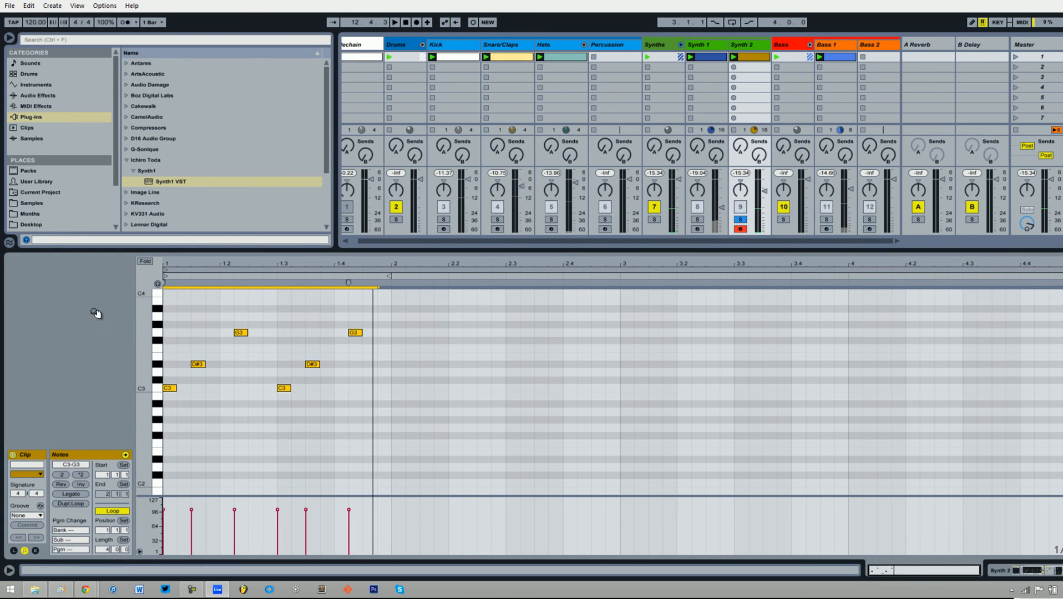
key("ctrl+d")
left_click_drag(383, 391, 398, 421)
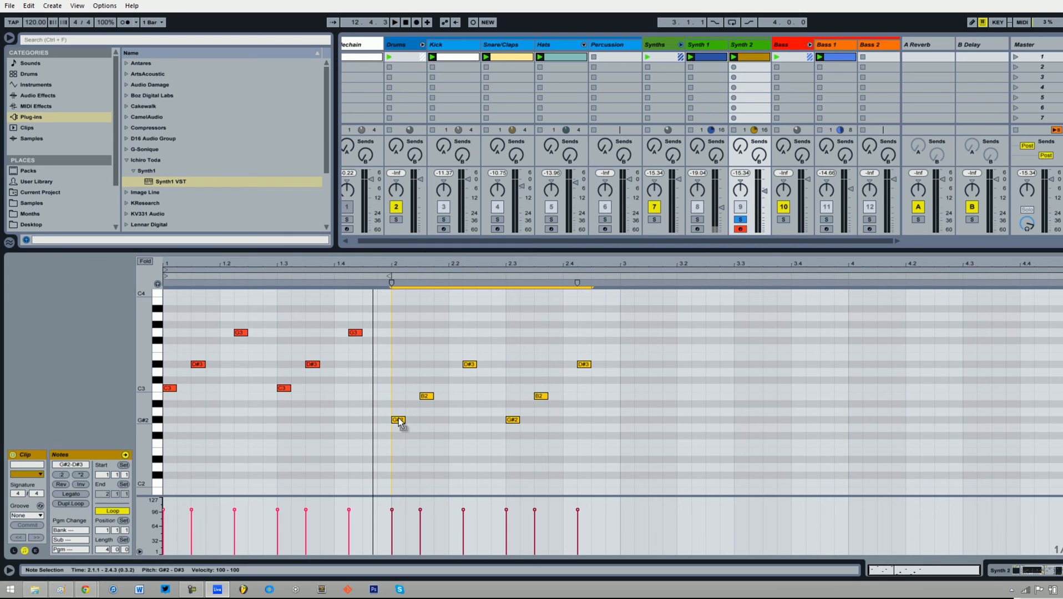
key("space")
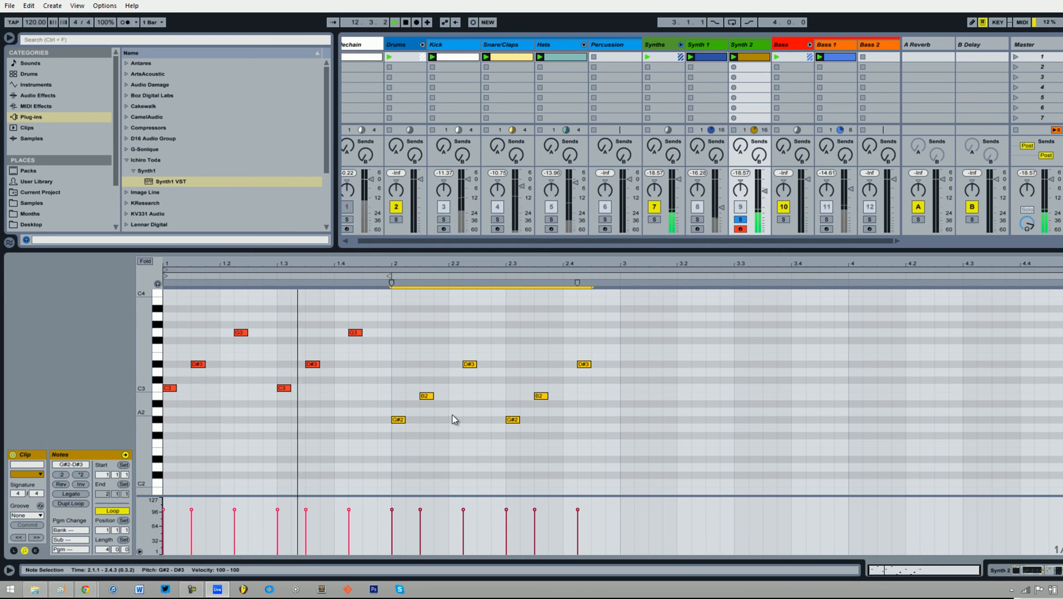
Step: Raise the note at 2.1.3 to C3 and transpose the three notes starting at 2.3 up four semitones
left_click(426, 396)
left_click_drag(426, 396, 427, 388)
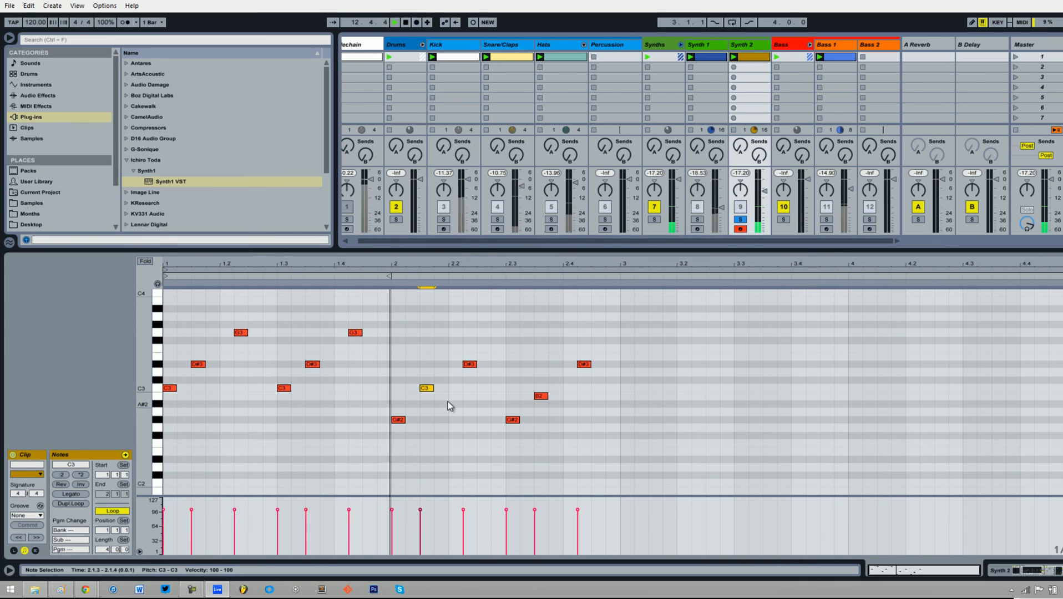
key("space")
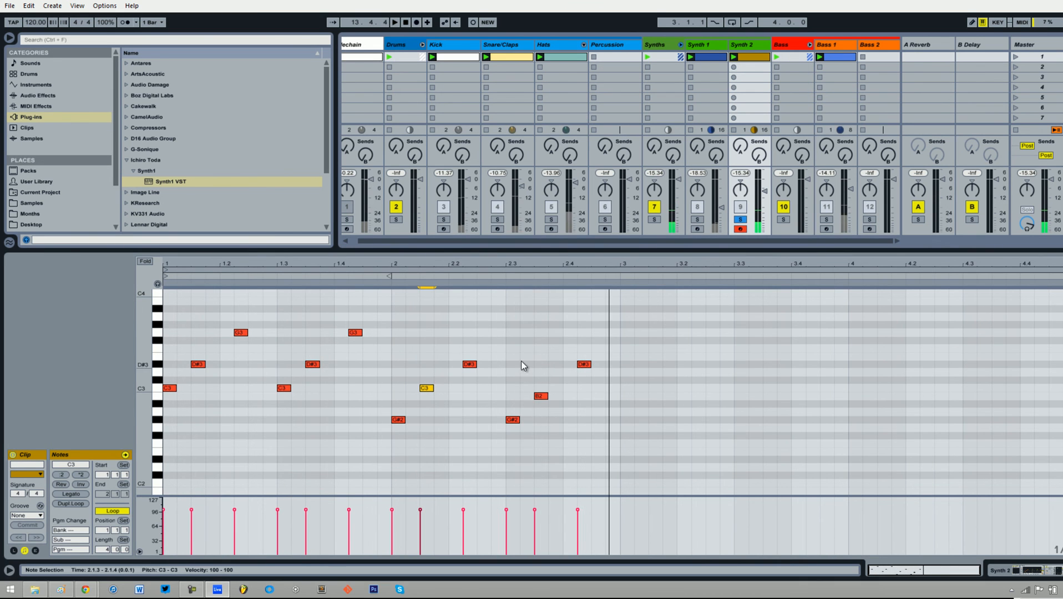
left_click_drag(516, 363, 630, 443)
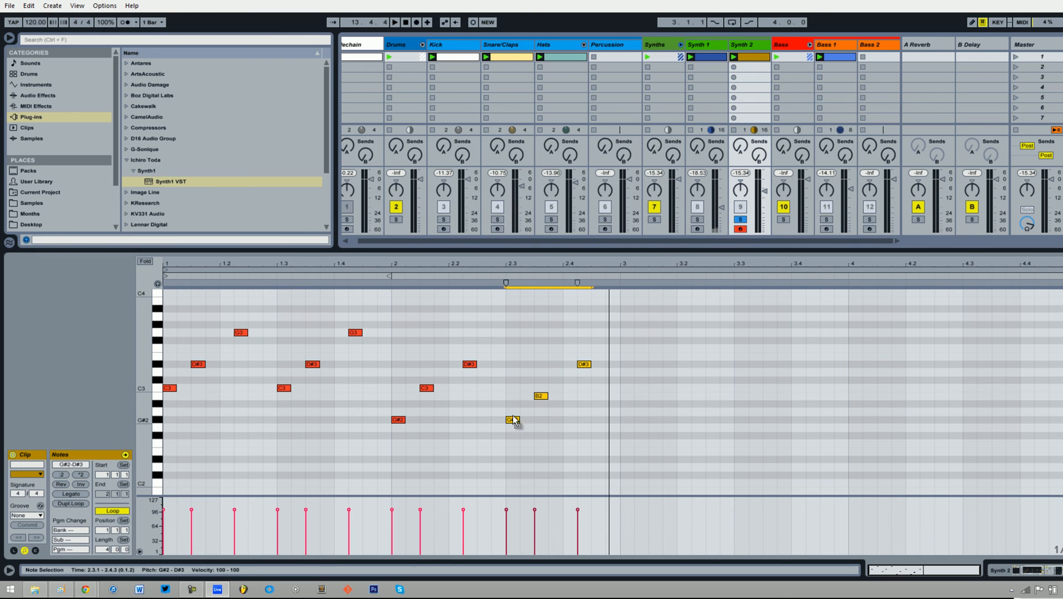
left_click_drag(514, 423, 515, 397)
scroll(564, 444, "up", 2)
left_click(563, 445)
key("space")
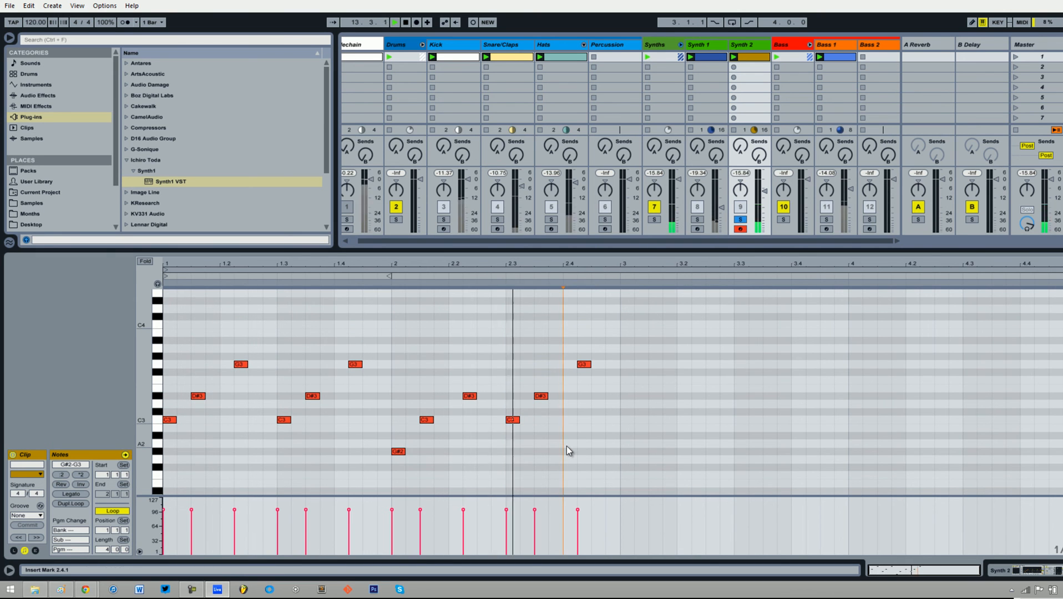
Step: Duplicate the two-bar pattern into bars 3 and 4, and hear Synth 2 unsoloed in the mix with Synth 1 muted
key("ctrl+a")
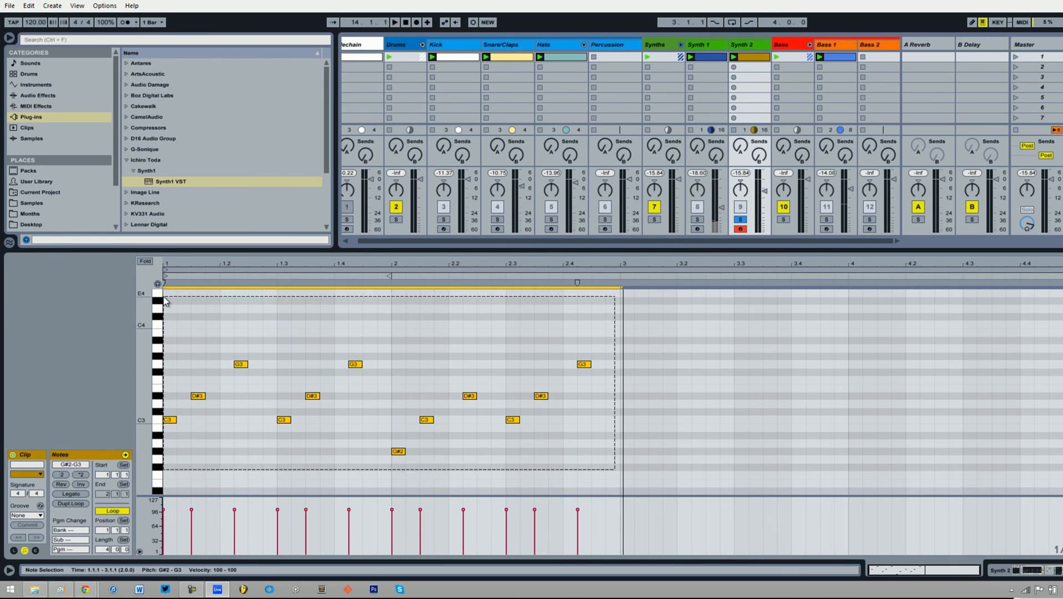
key("ctrl+d")
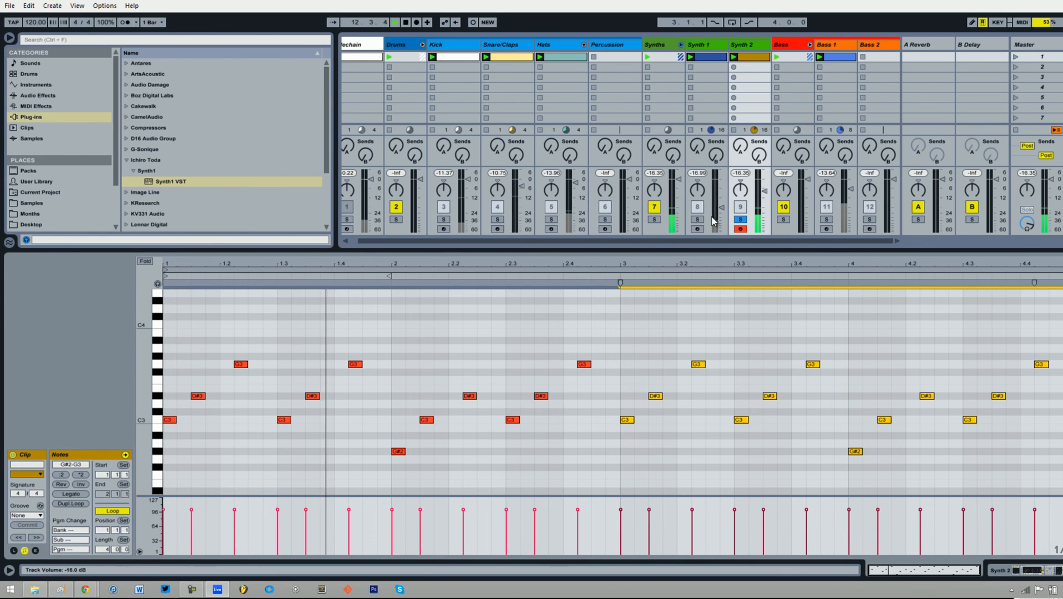
left_click(740, 220)
left_click(697, 207)
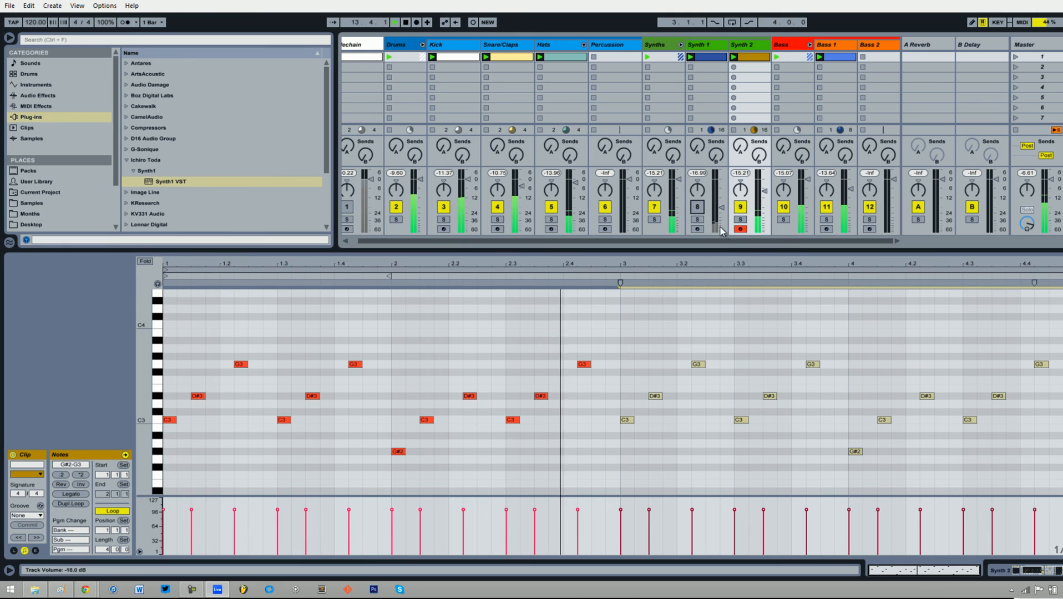
left_click(776, 265)
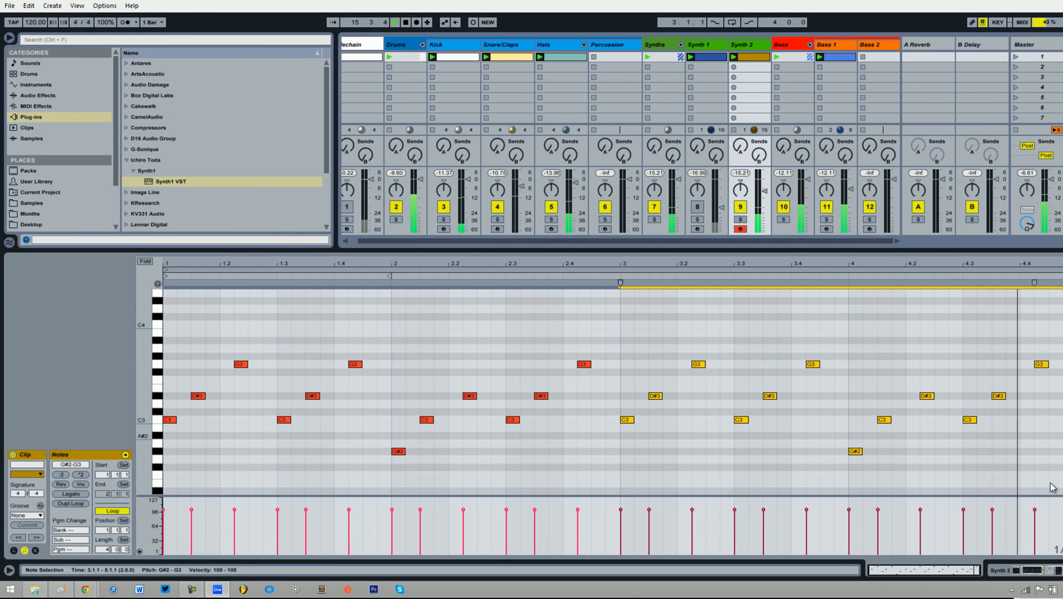
Step: Show Synth 2's devices, raise the track's volume, and unmute Synth 1
left_click(1034, 572)
left_click_drag(763, 385, 762, 377)
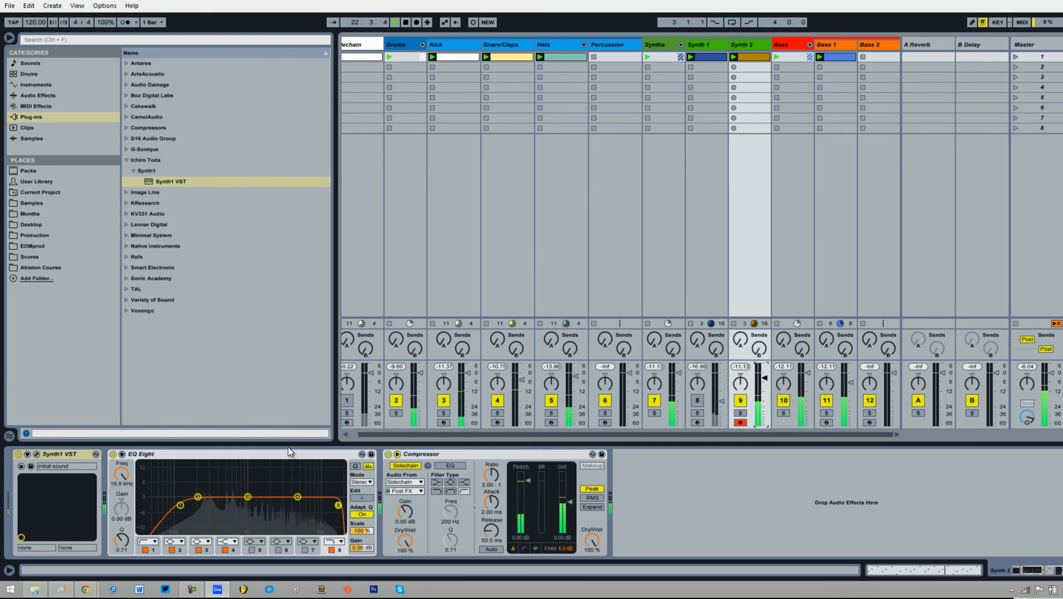
left_click(697, 400)
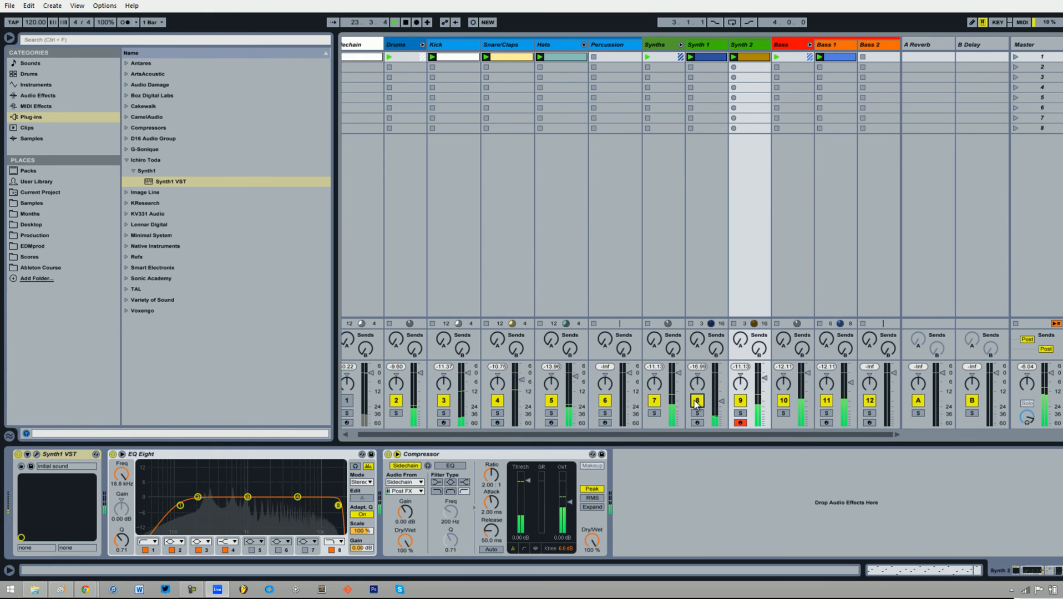
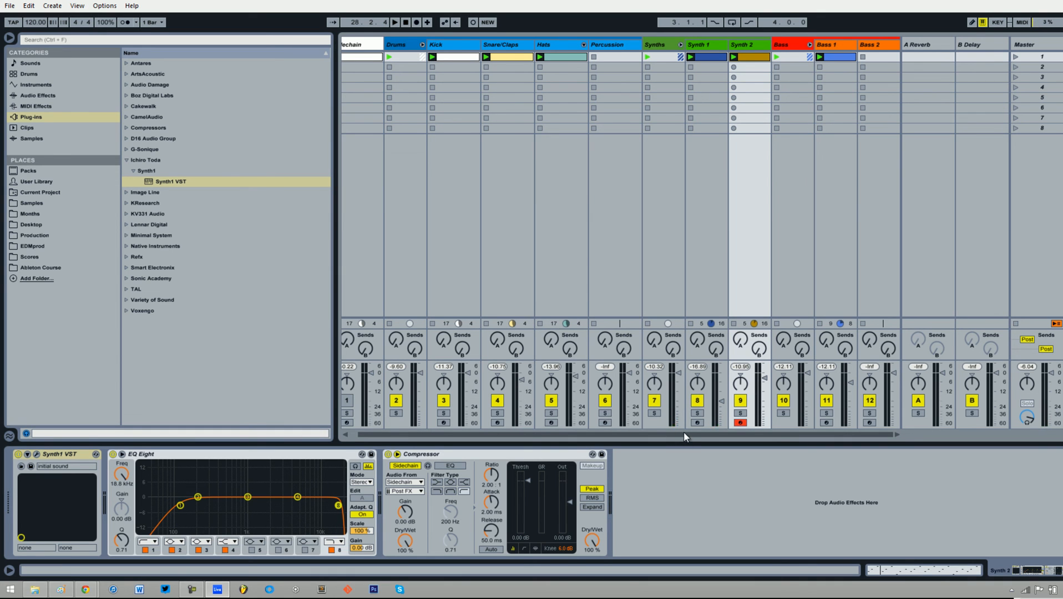
left_click_drag(690, 434, 554, 435)
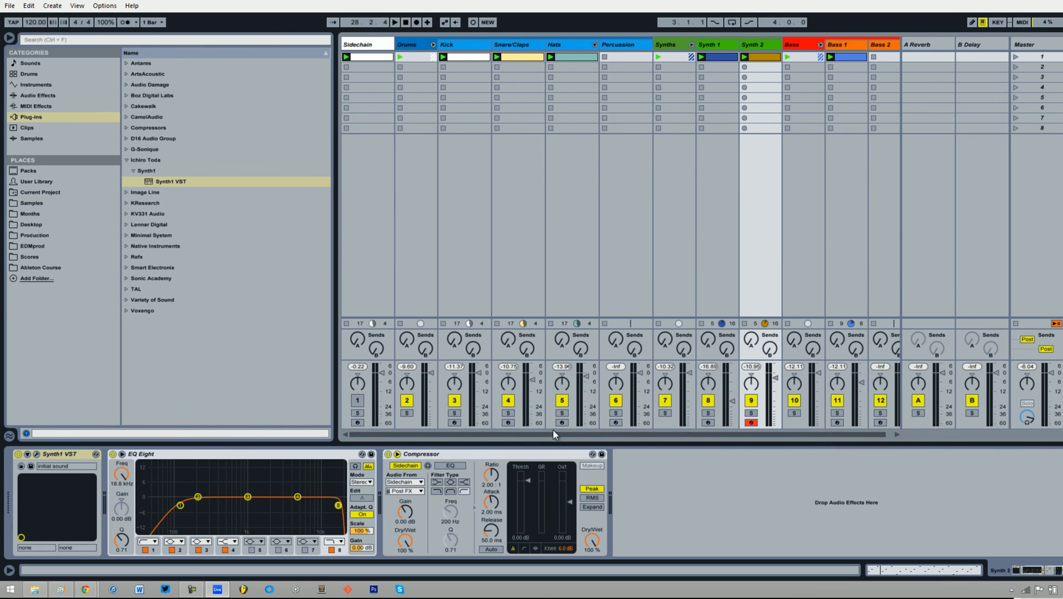
left_click_drag(652, 442, 731, 449)
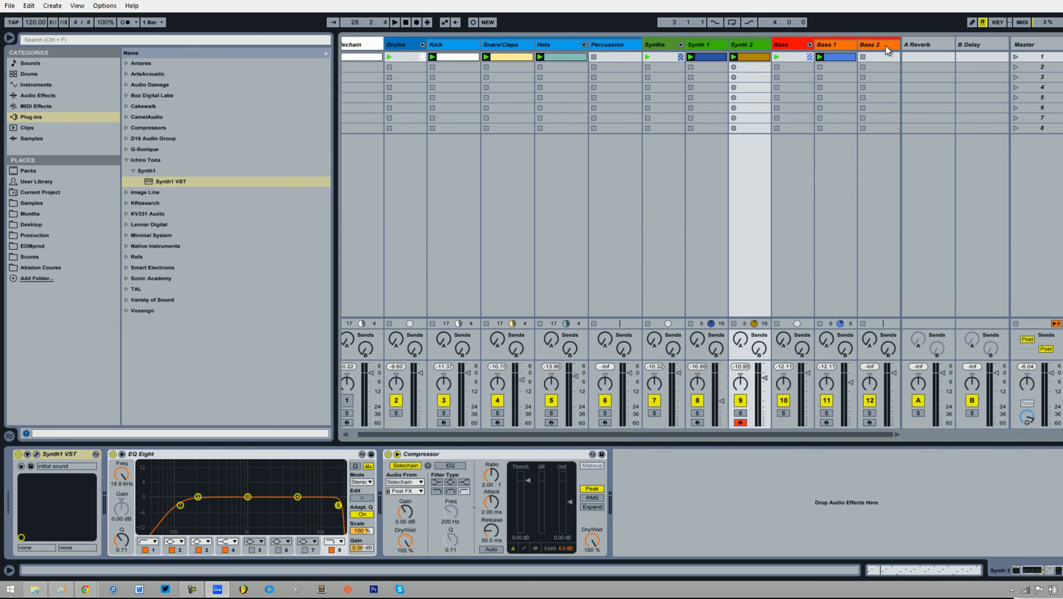
left_click(61, 590)
Step: Browse the Samples place to the SlapStingray folder under City Nights, Cyclick, Multisamples
left_click(37, 204)
scroll(170, 220, "up", 2)
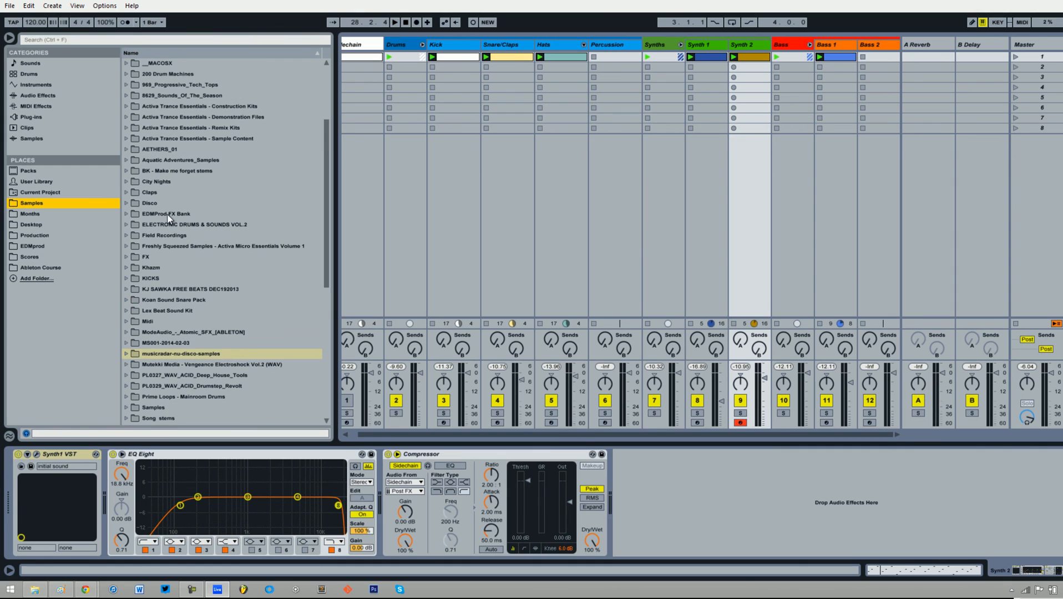
scroll(164, 214, "up", 1)
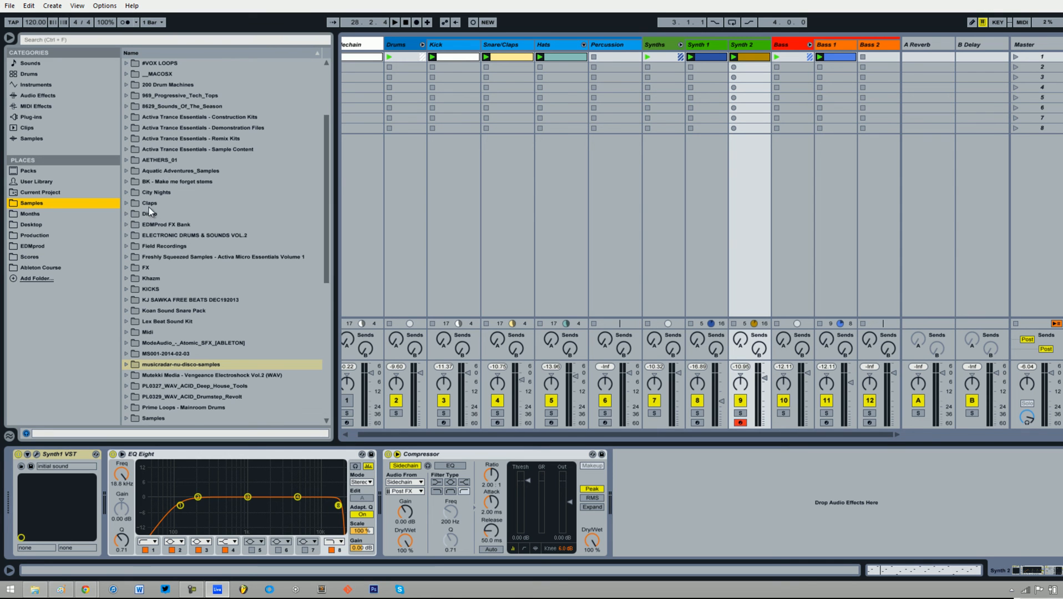
scroll(161, 245, "down", 4)
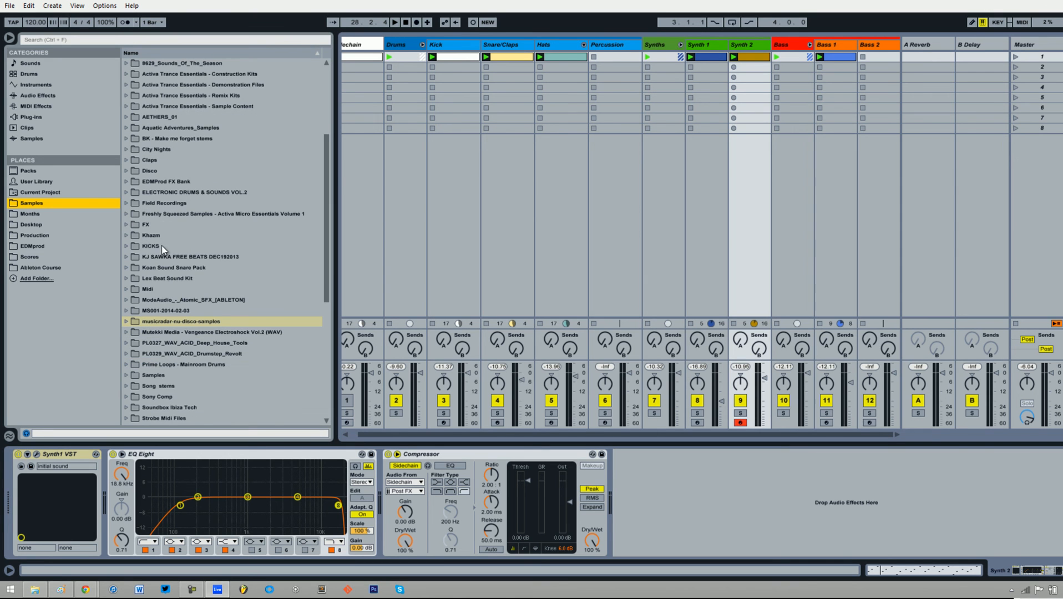
scroll(161, 245, "up", 10)
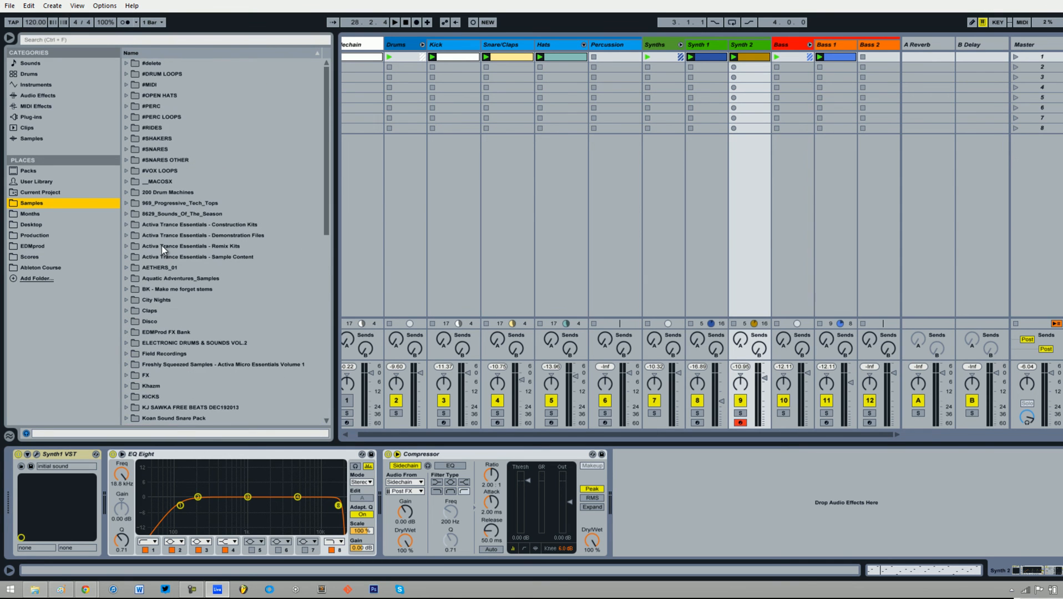
left_click(127, 300)
left_click(134, 321)
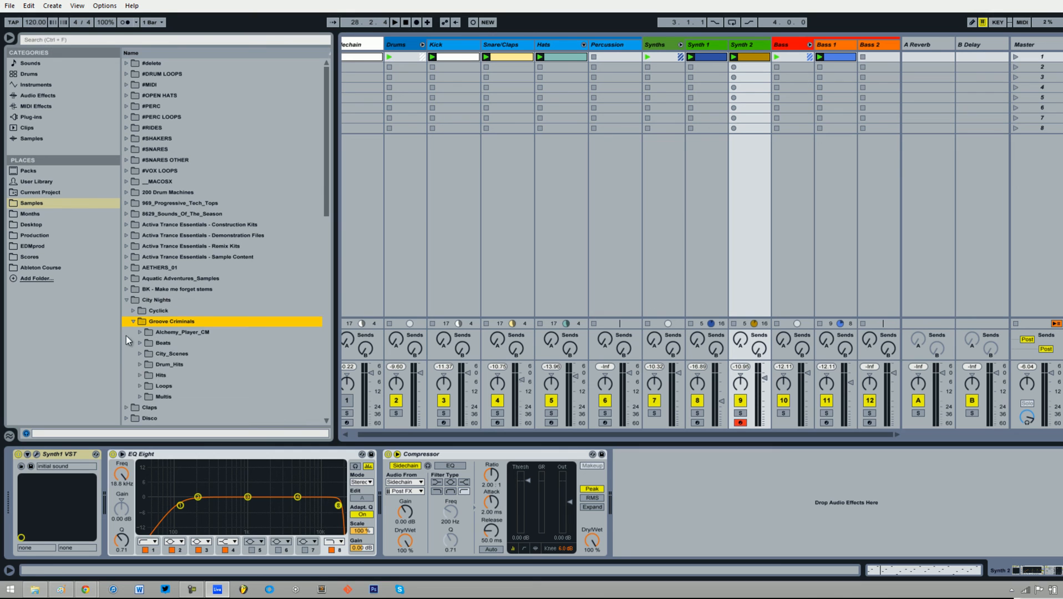
left_click(132, 307)
left_click(139, 363)
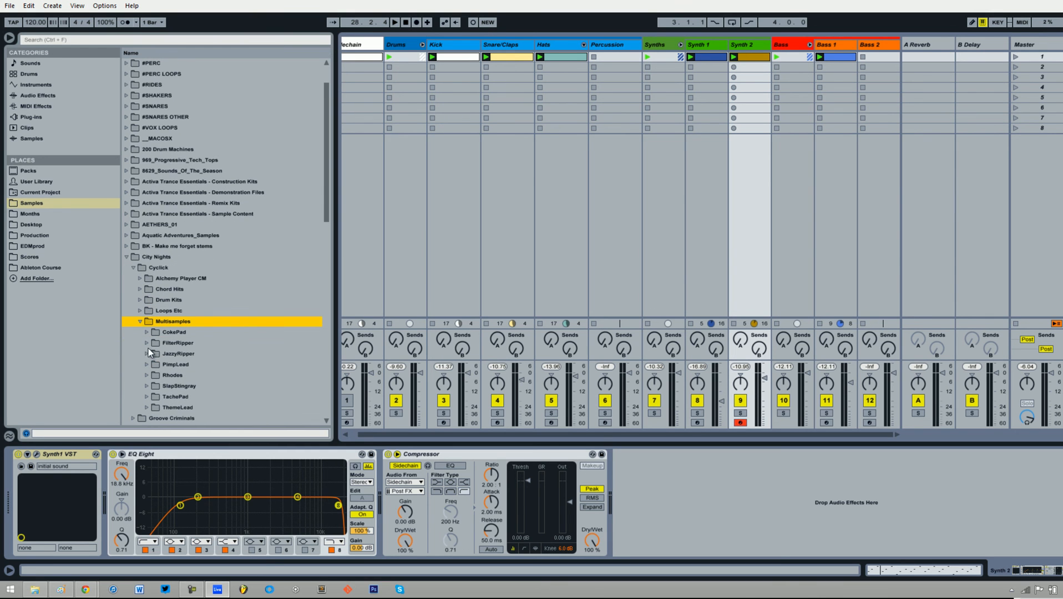
left_click(147, 386)
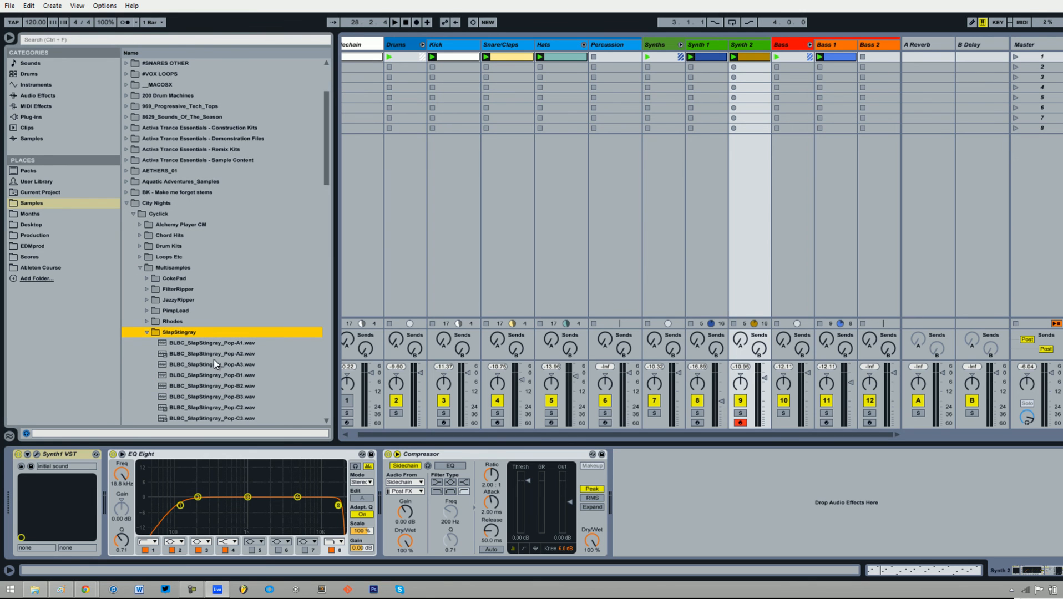
Step: Audition several of the SlapStingray Pop samples, including BLBC_SlapStingray_Pop-C2.wav
left_click(239, 407)
scroll(238, 409, "down", 1)
left_click(238, 405)
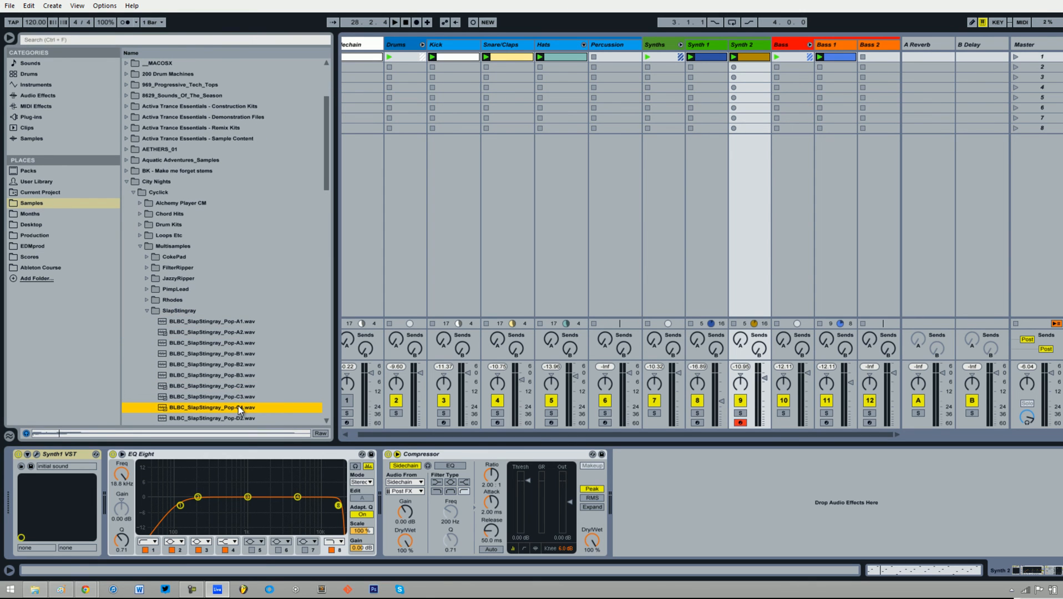
left_click(237, 400)
left_click(236, 390)
scroll(237, 396, "down", 1)
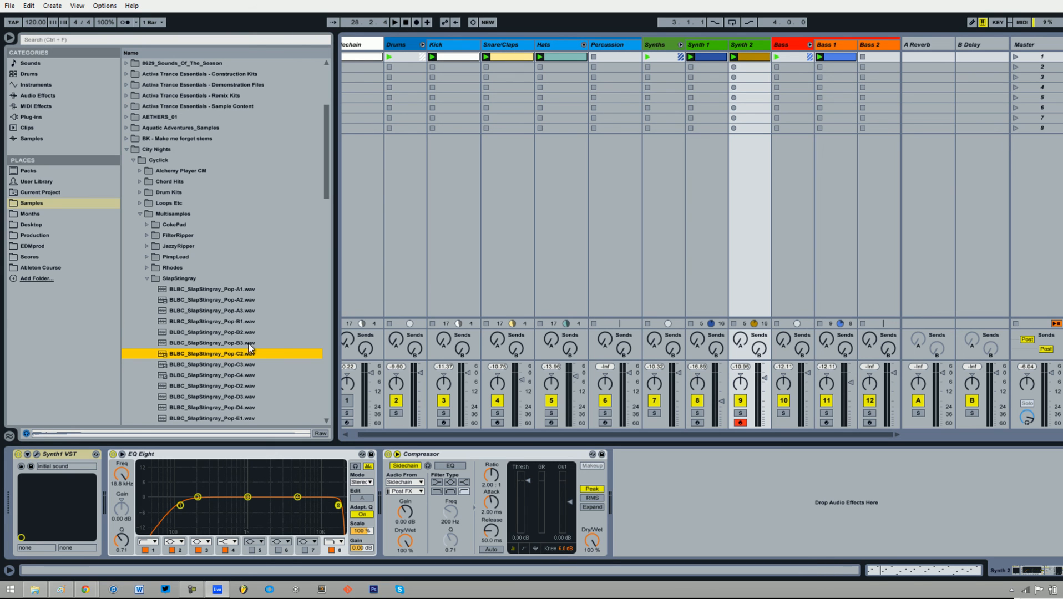
Step: Load a Sampler with BLBC_SlapStingray_Pop-C2.wav onto Bass 2 and lower the track's volume to about -19.2 dB
left_click(883, 44)
left_click(35, 86)
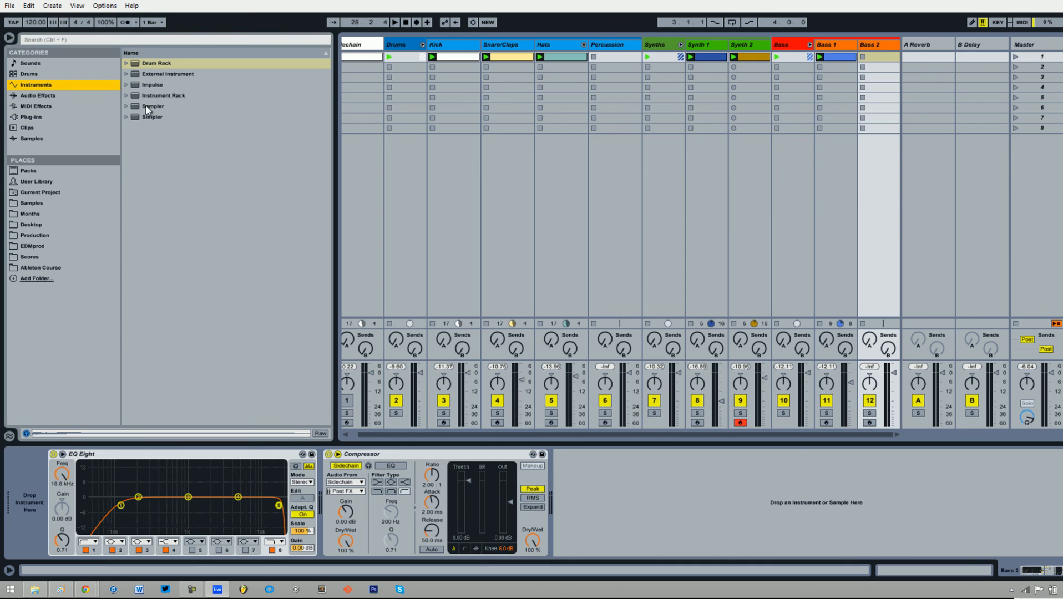
left_click_drag(146, 107, 44, 468)
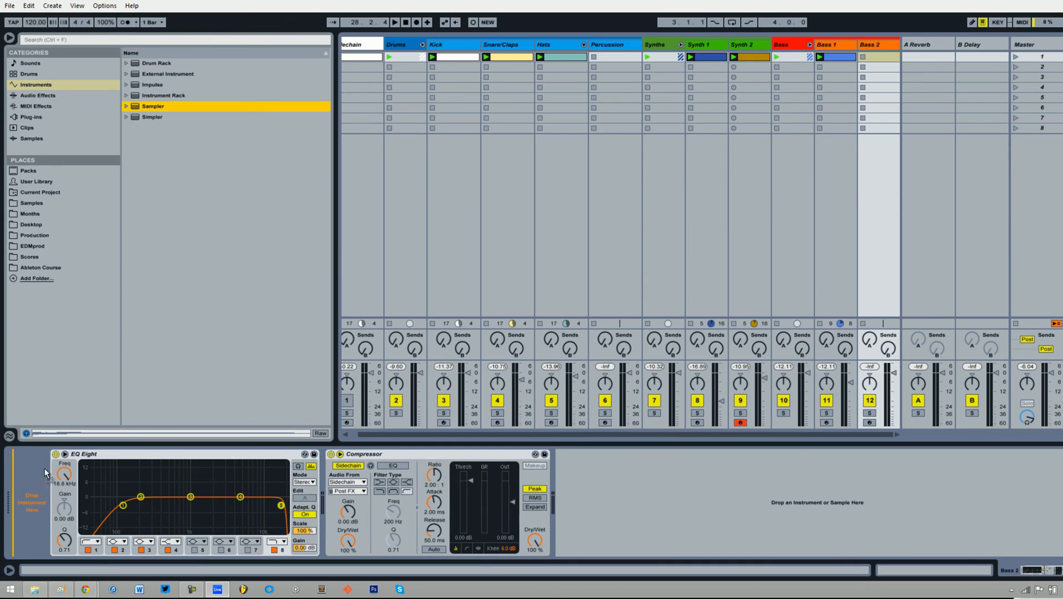
left_click(39, 202)
left_click_drag(212, 356, 228, 488)
left_click(892, 382)
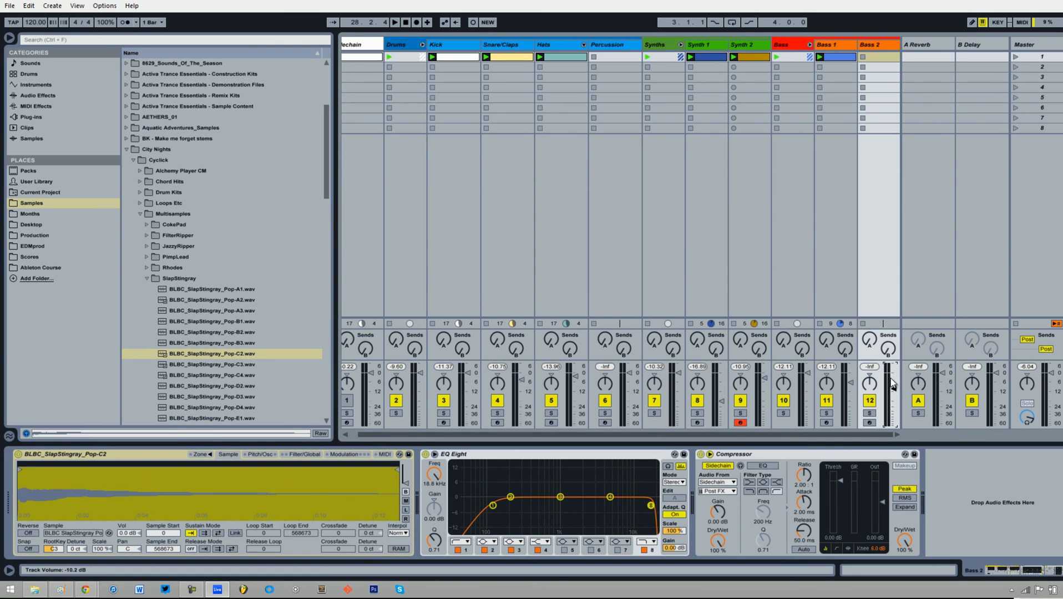
Step: Create MIDI clips in Bass 2's first two slots, and add a C3 note at 1.1.4 in the first while it plays
double_click(881, 65)
double_click(879, 59)
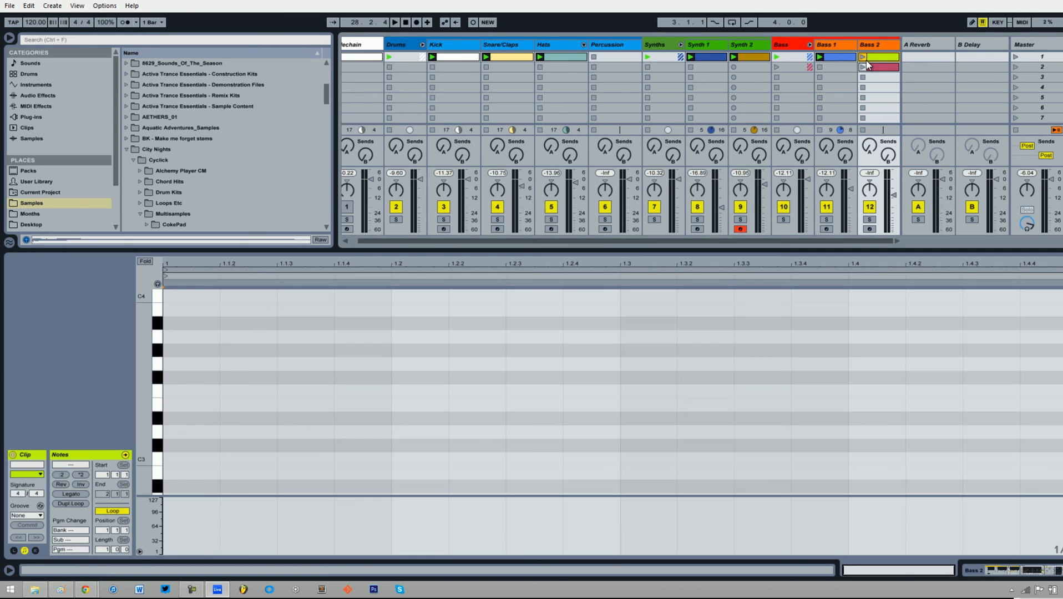
left_click(863, 57)
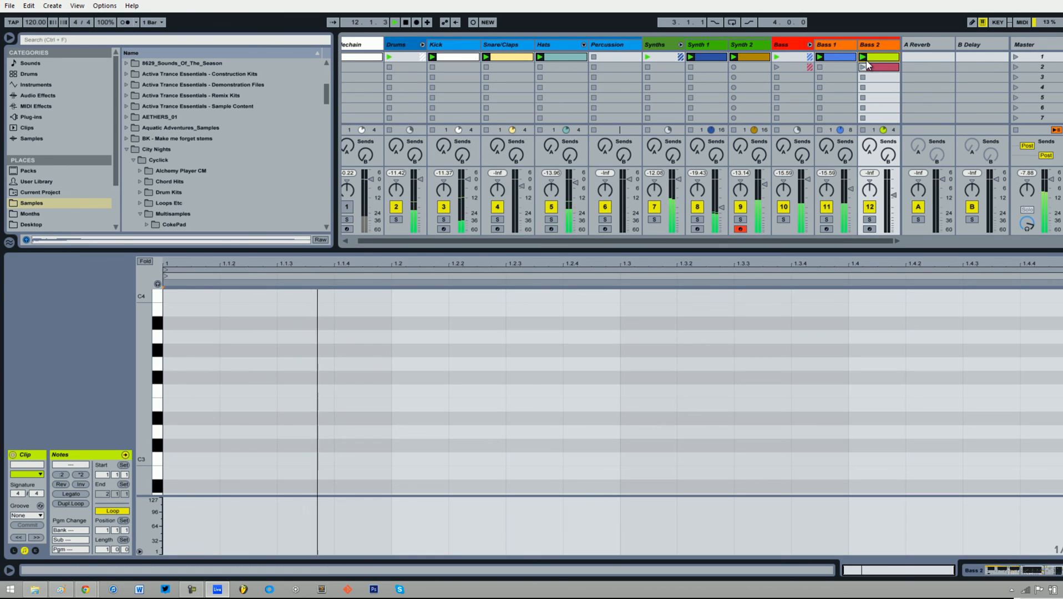
double_click(364, 459)
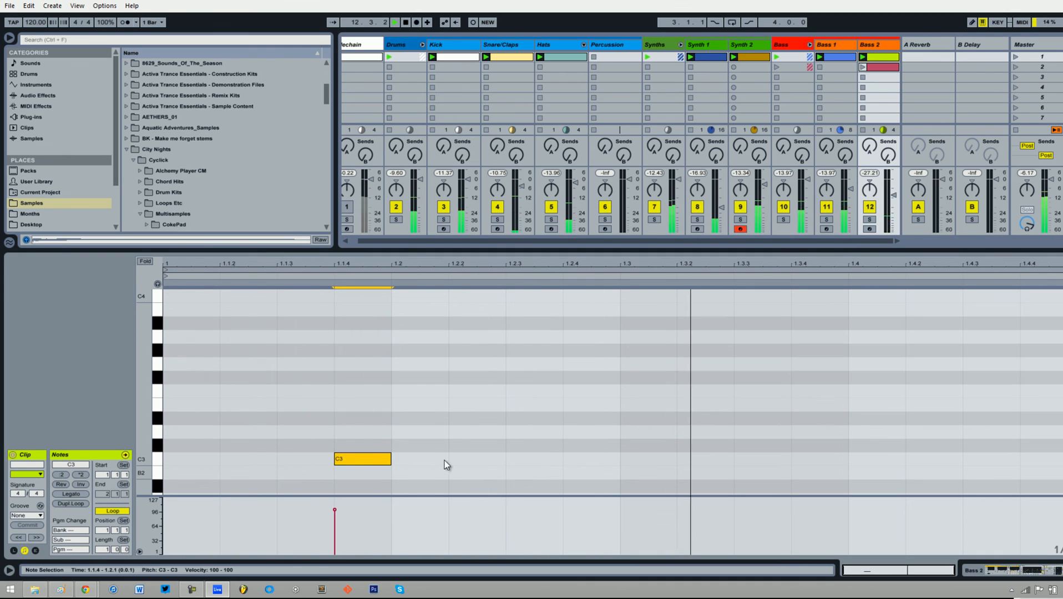
Step: Raise Bass 2's volume while checking the track in solo
left_click(870, 220)
left_click_drag(892, 194, 892, 181)
left_click(869, 219)
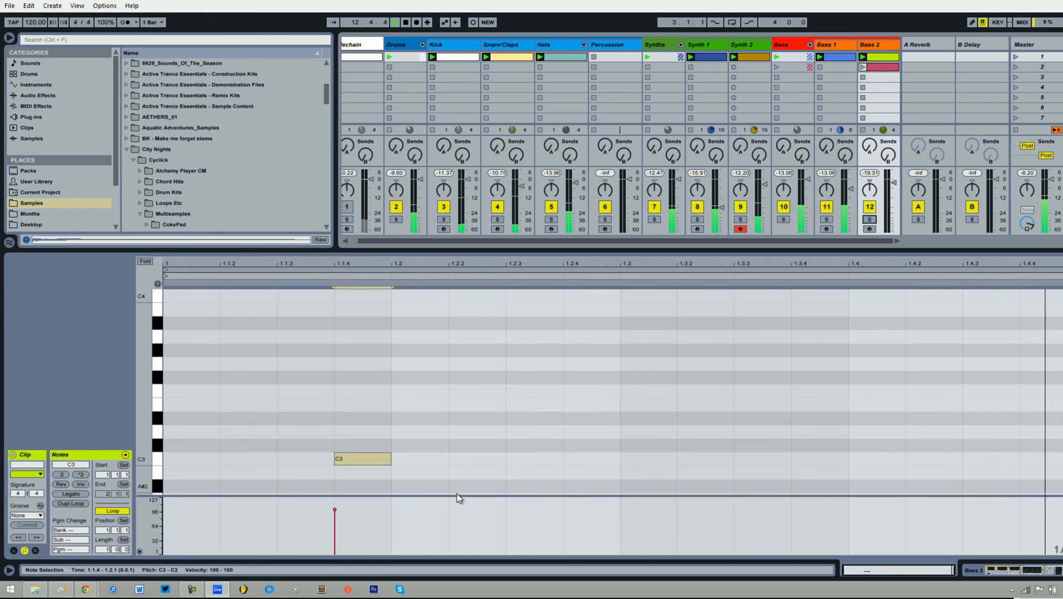
Step: Set the Bass 2 clip's loop length to four bars and move the C3 note to 1.3.4
left_click_drag(101, 550, 101, 546)
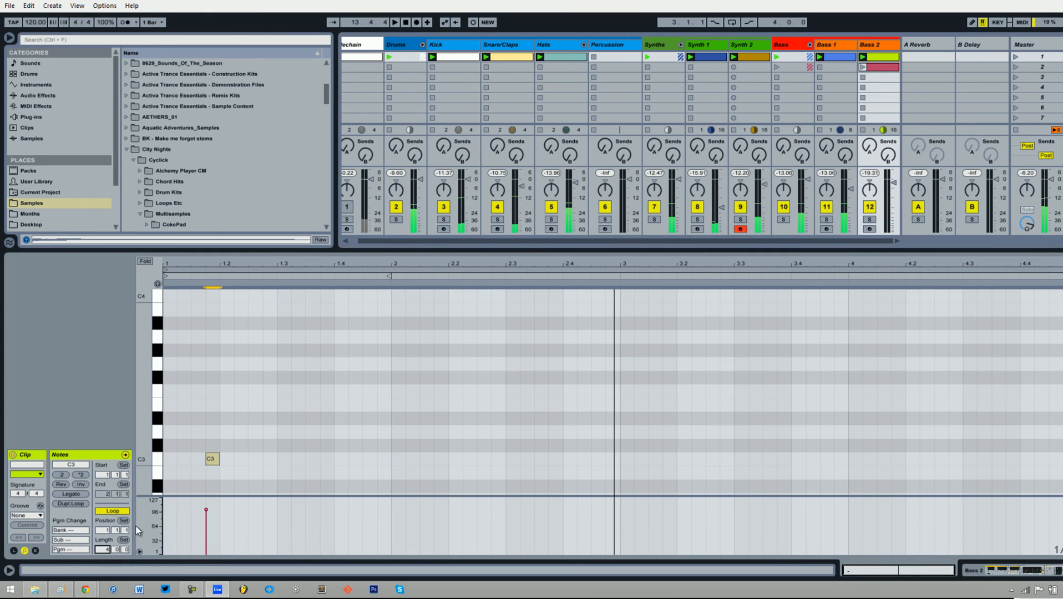
key("space")
left_click_drag(214, 458, 327, 462)
key("space")
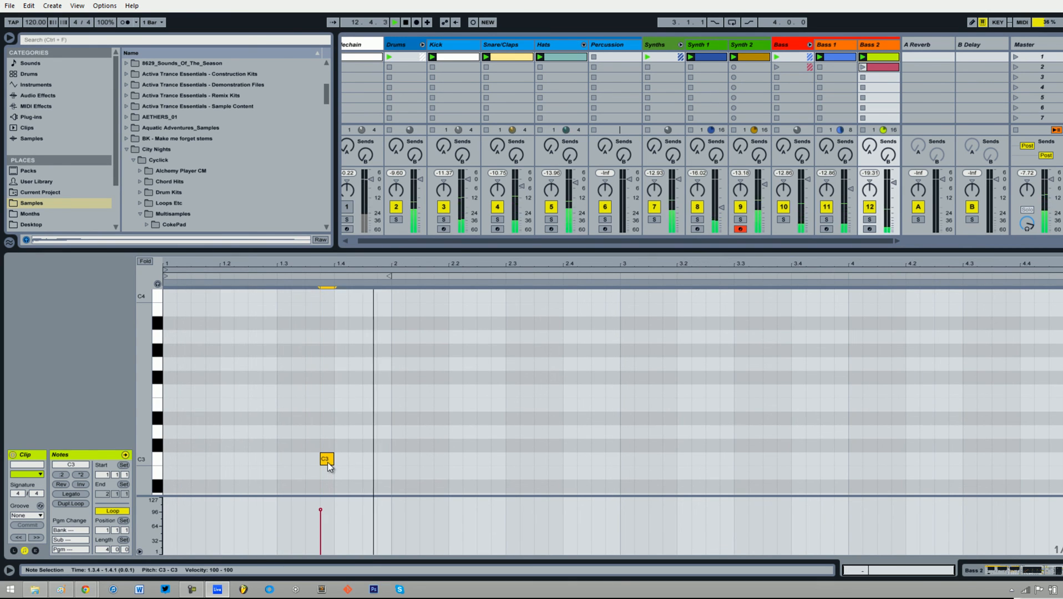
Step: Lower Bass 2's volume slightly and add a second C3 note at 3.4.4
left_click_drag(892, 182, 891, 186)
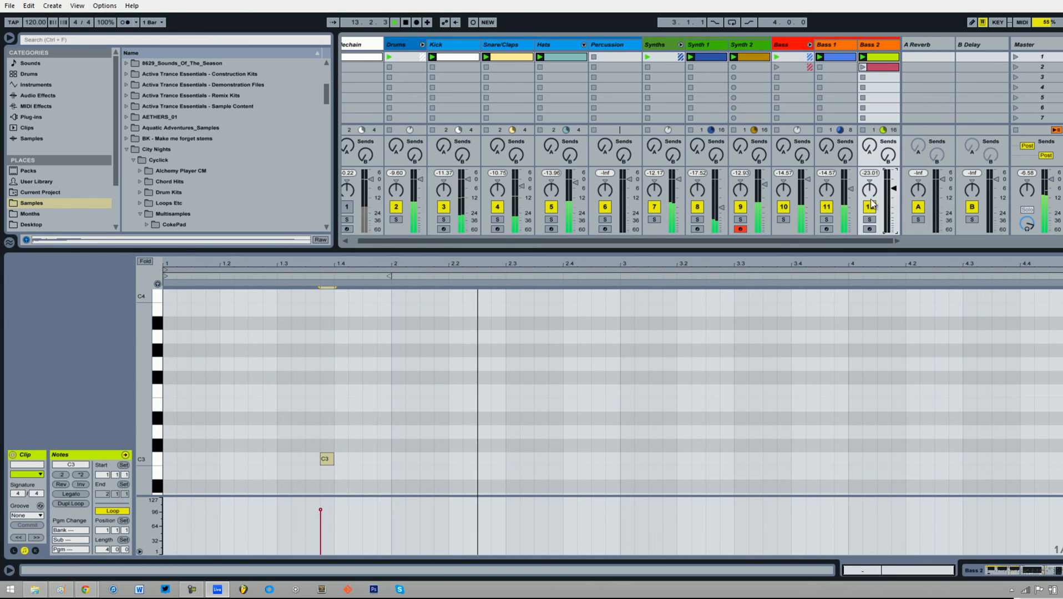
double_click(841, 460)
Step: Show the Filter/Global settings of Bass 2's Sampler while listening to the slap bass in the mix
left_click(985, 571)
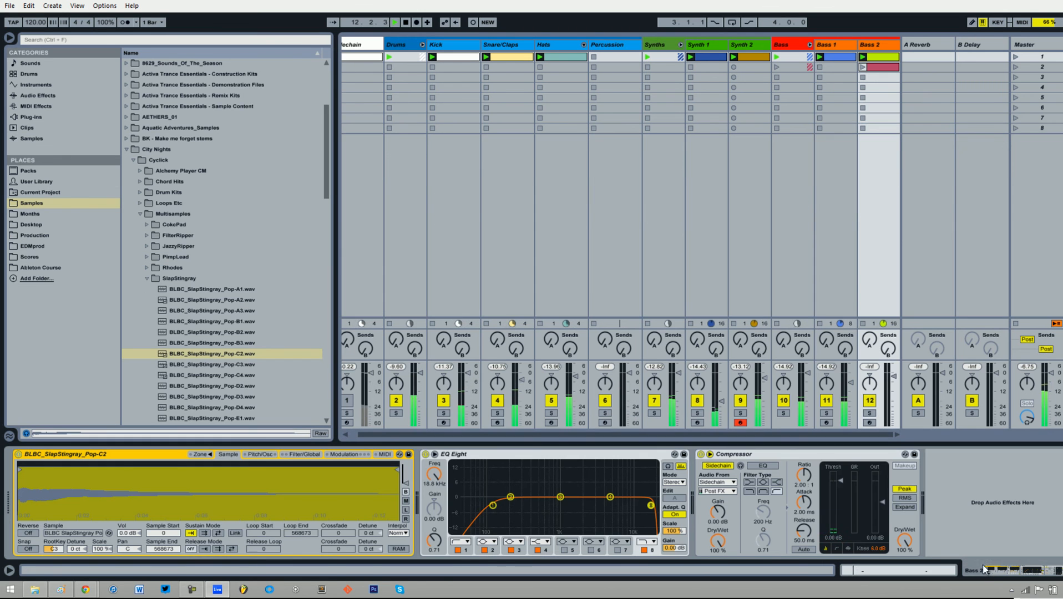
left_click(304, 454)
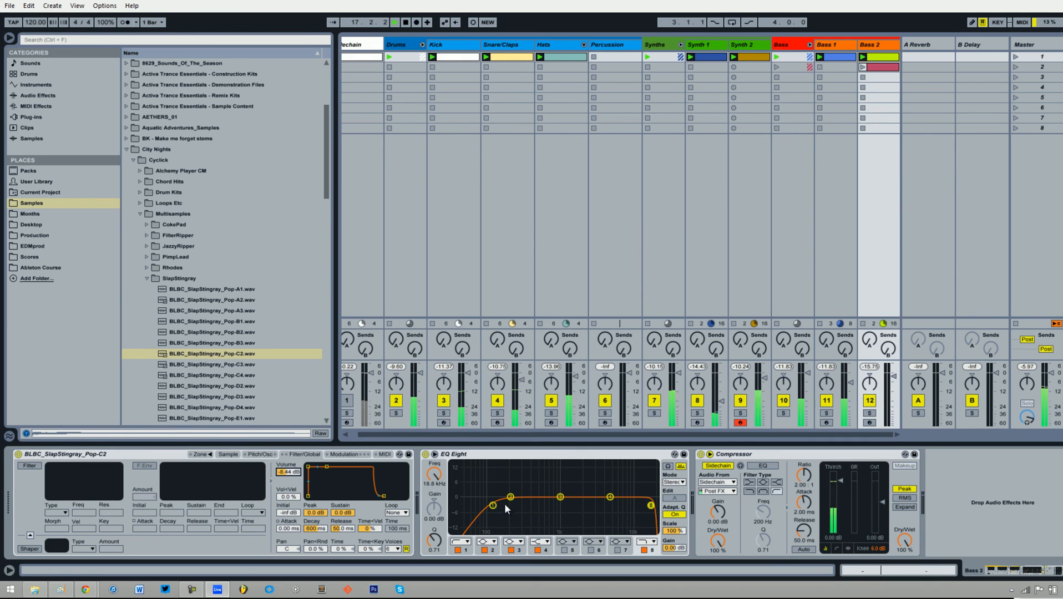
key("space")
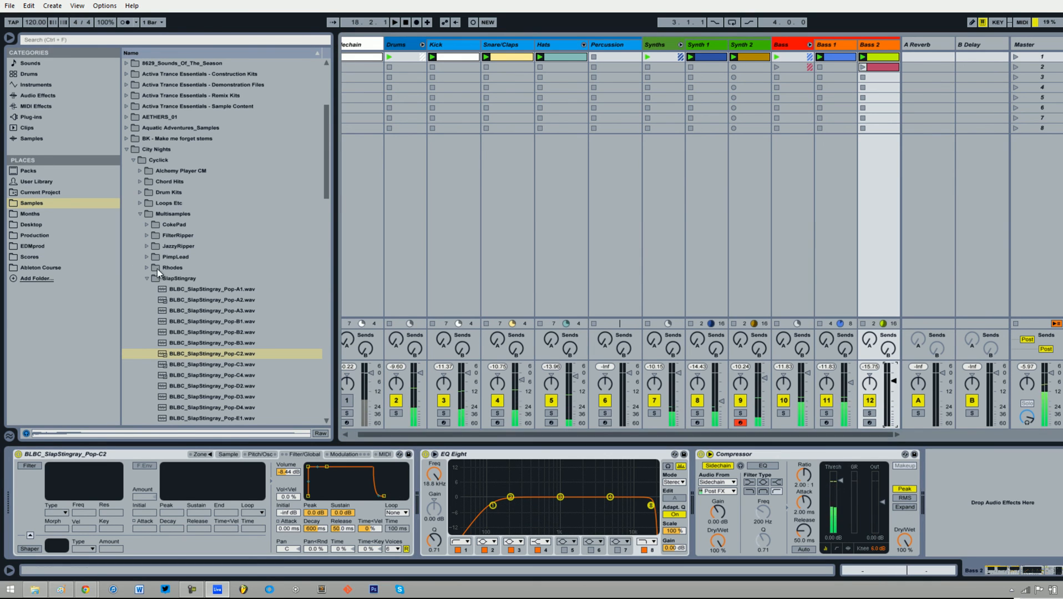
Step: Audition BLBC_PimpLead-C2.wav and look through Cyclick's Loops Etc folder and the Groove Criminals folder
left_click(147, 279)
left_click(145, 257)
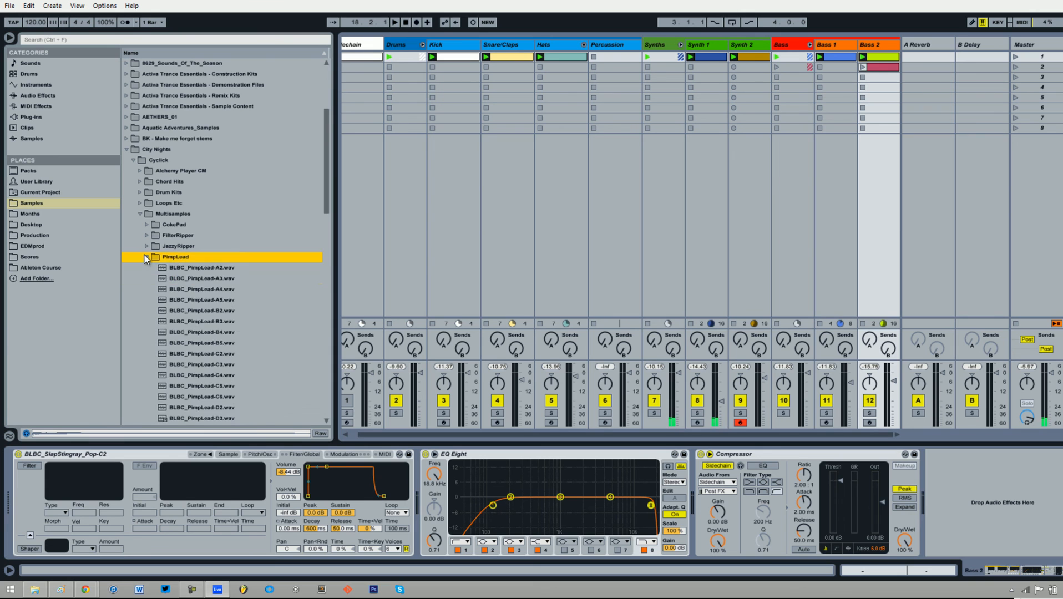
left_click(198, 355)
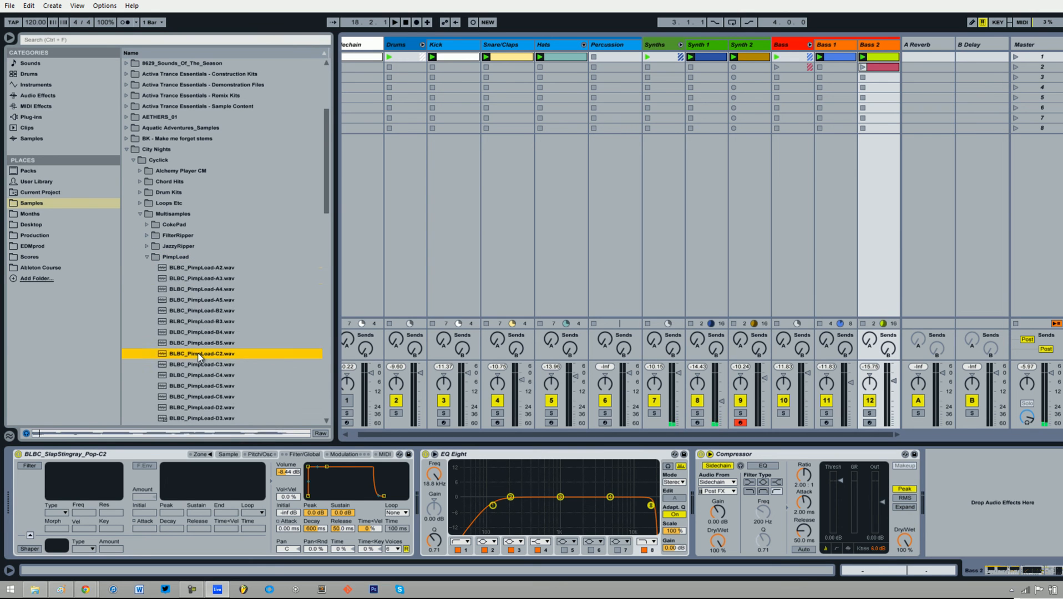
left_click(146, 257)
left_click(139, 209)
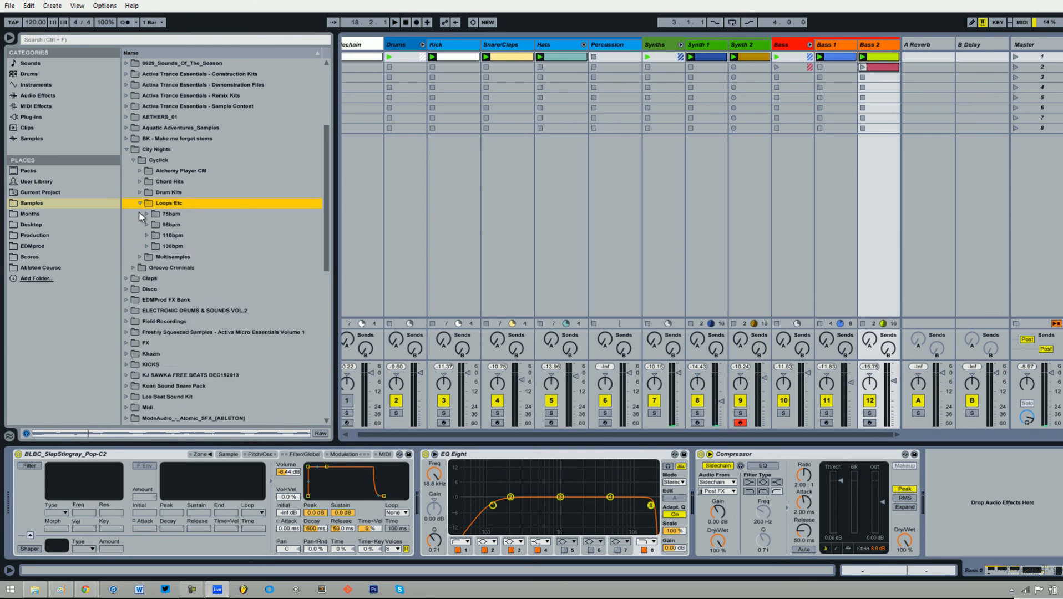
left_click(141, 213)
left_click(138, 225)
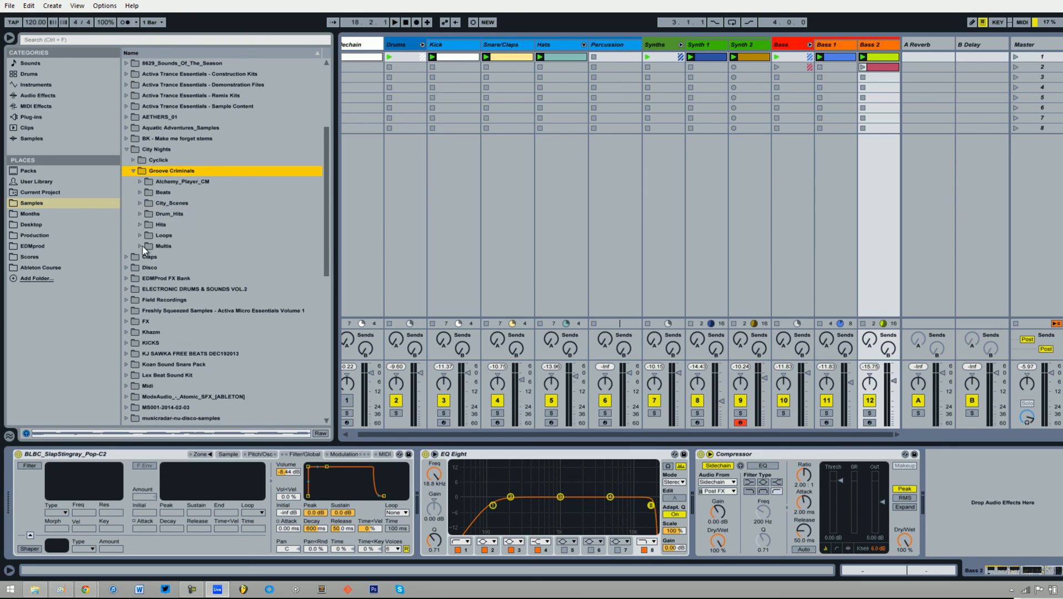
Step: Audition the Waxy_Upright_Bass samples in the Multis folder, including C#1, C1 and C2, and collapse the folder
left_click(141, 246)
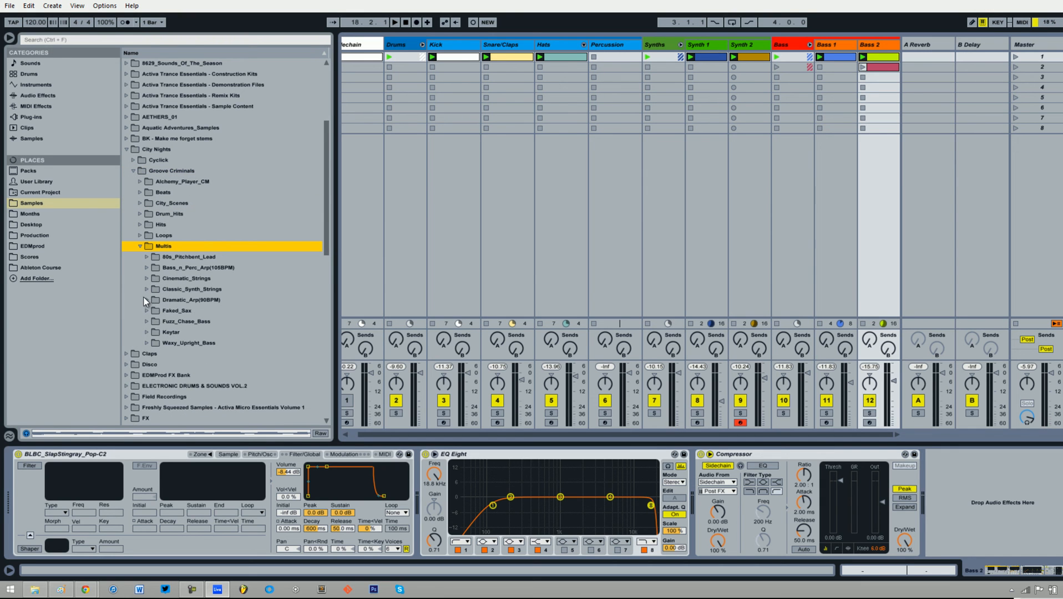
left_click(146, 342)
left_click(188, 407)
scroll(204, 409, "down", 2)
left_click(216, 386)
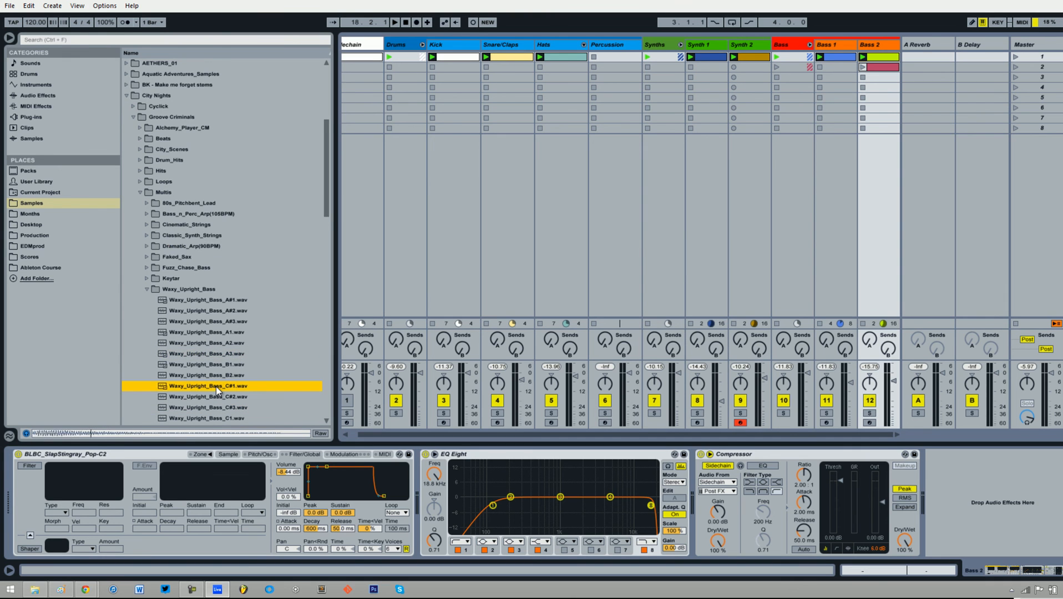
scroll(216, 386, "down", 1)
left_click(215, 389)
left_click(216, 396)
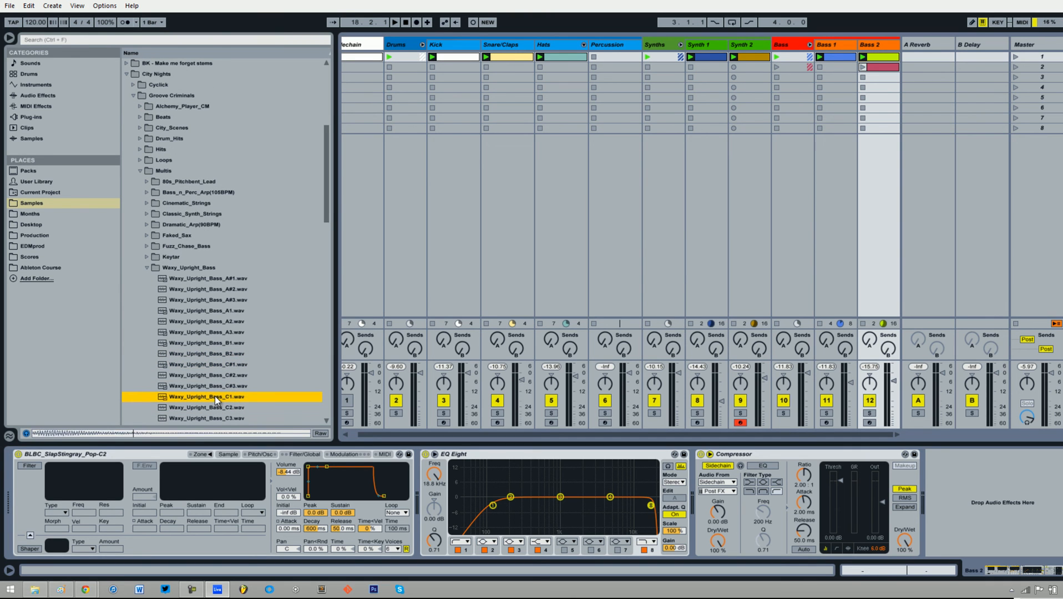
left_click(209, 408)
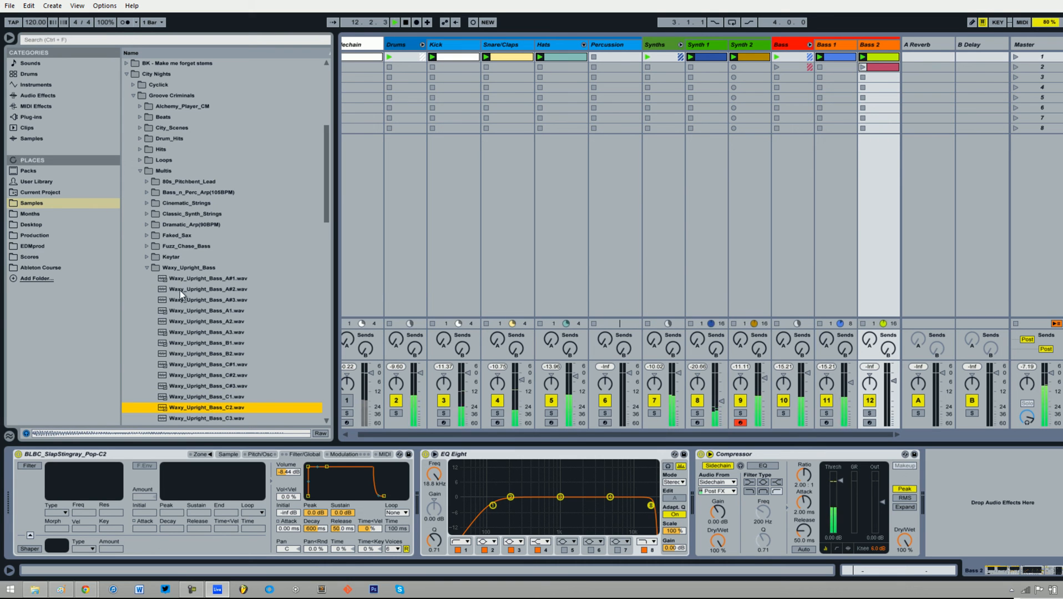
left_click(146, 268)
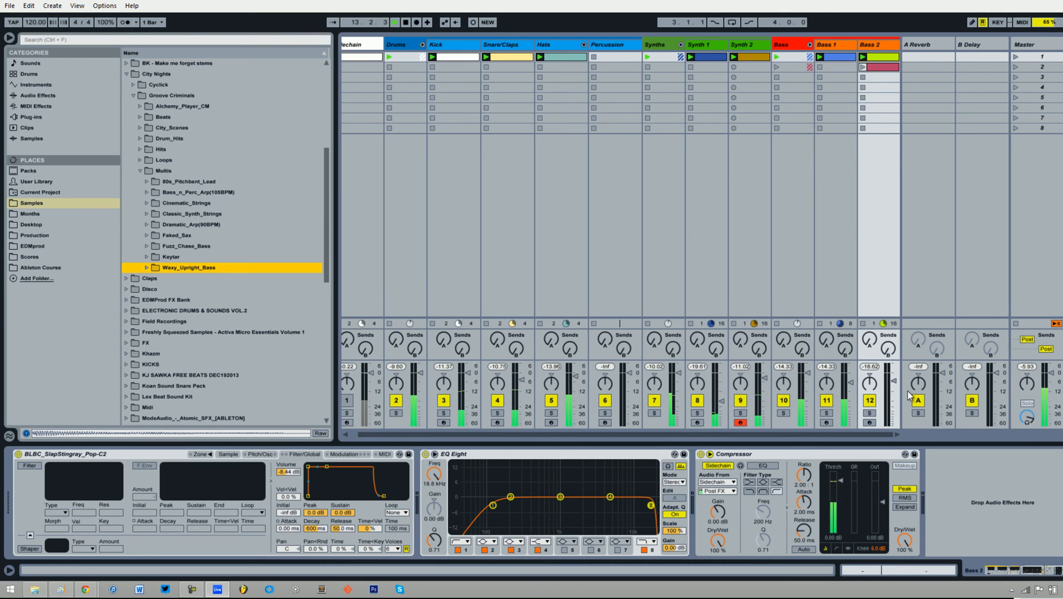
Step: Lower Bass 2's volume to about -9 dB during playback
left_click(892, 383)
left_click_drag(892, 387, 892, 390)
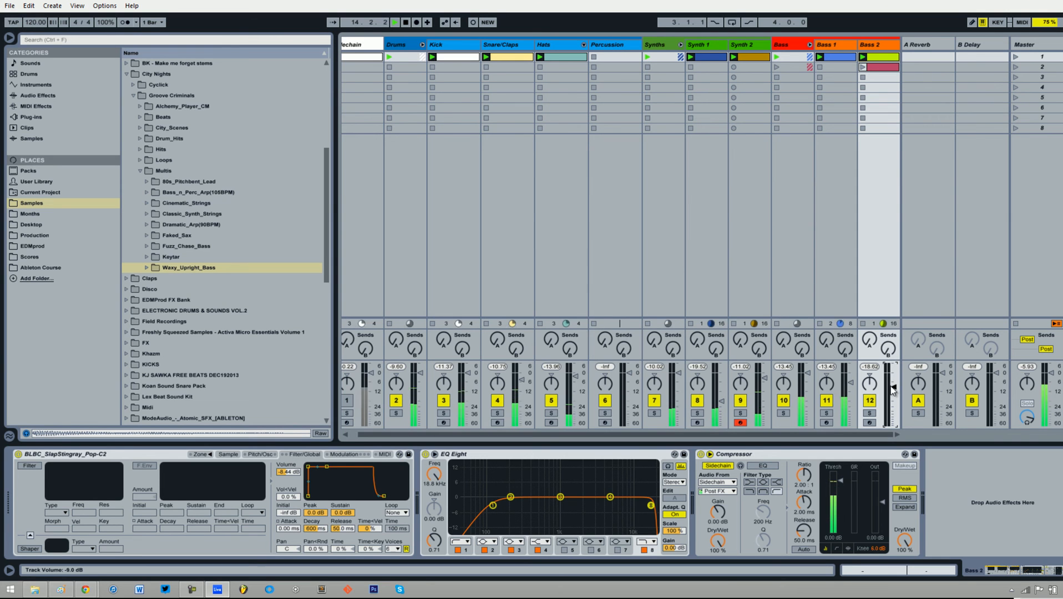
key("space")
Step: Apply the Swing 16 groove to the Bass 2 and Synth 2 clips and play the mix
left_click(909, 570)
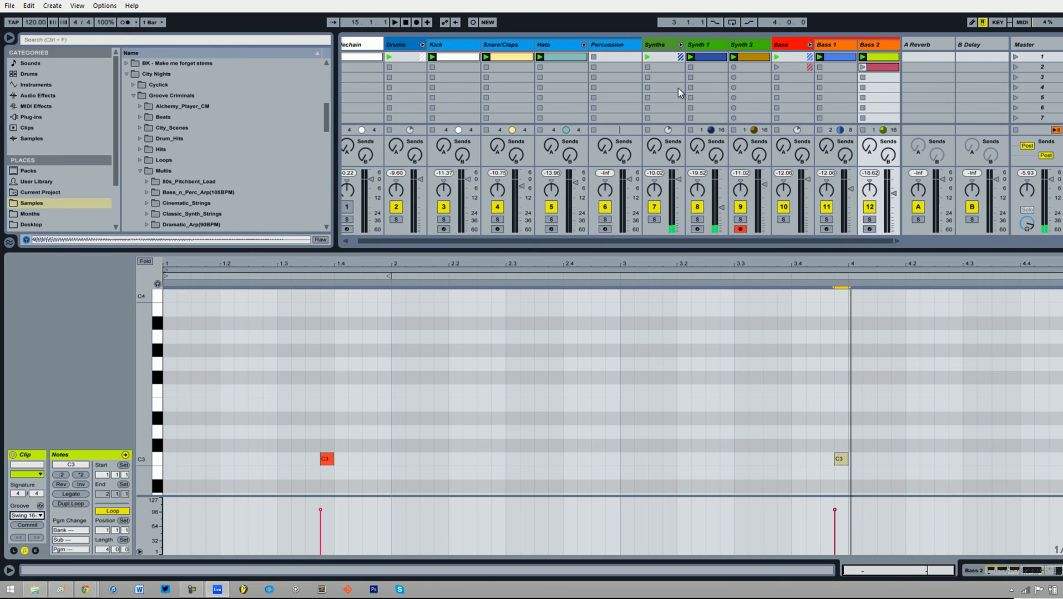
left_click(756, 56)
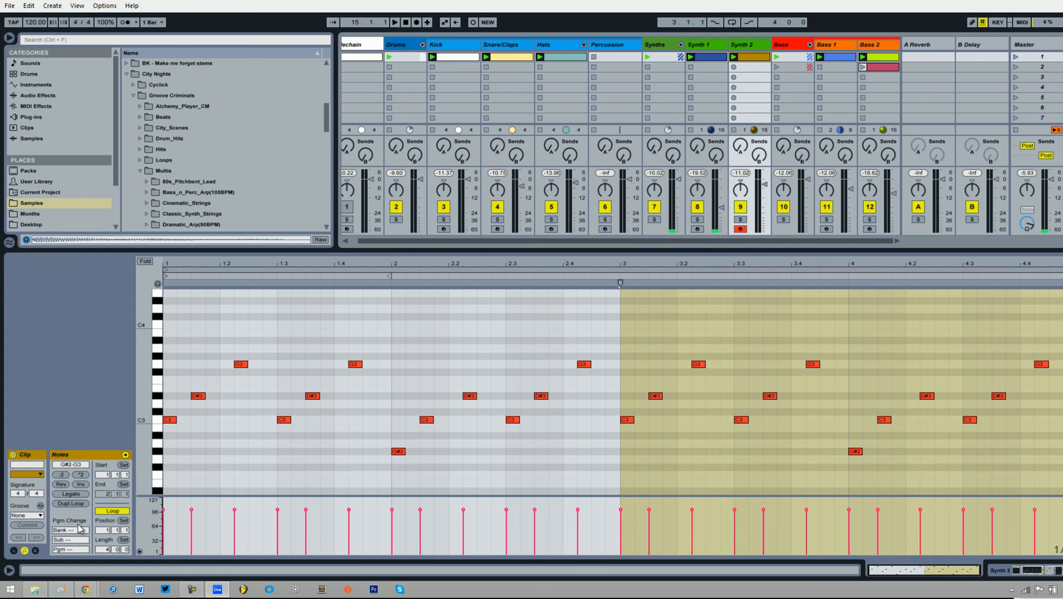
left_click(40, 517)
left_click(42, 534)
key("space")
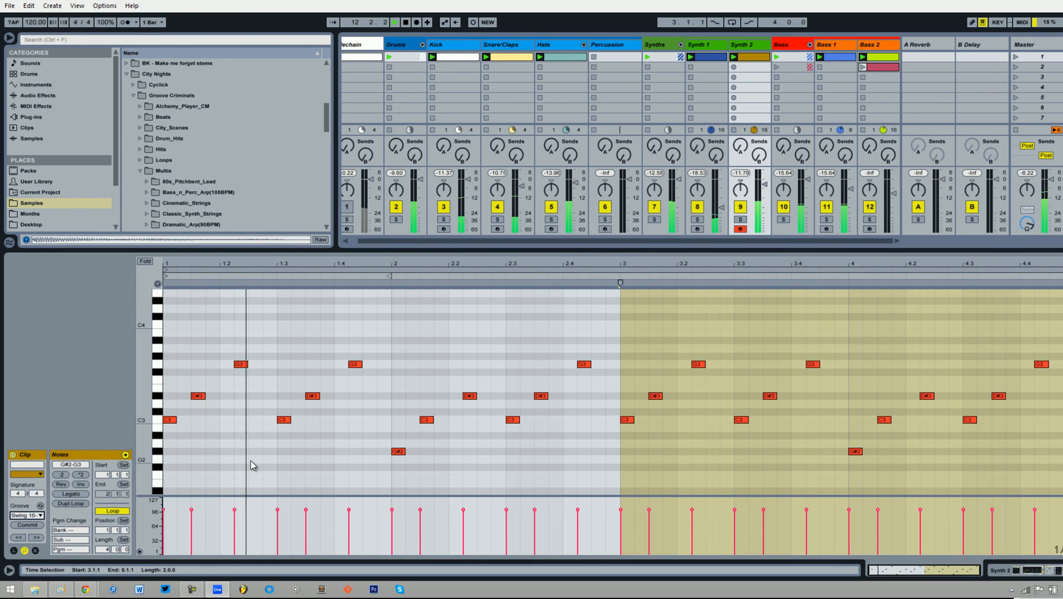
Step: Apply the Swing 16 groove to the Synth 1 clip and show the track's device chain
left_click(712, 49)
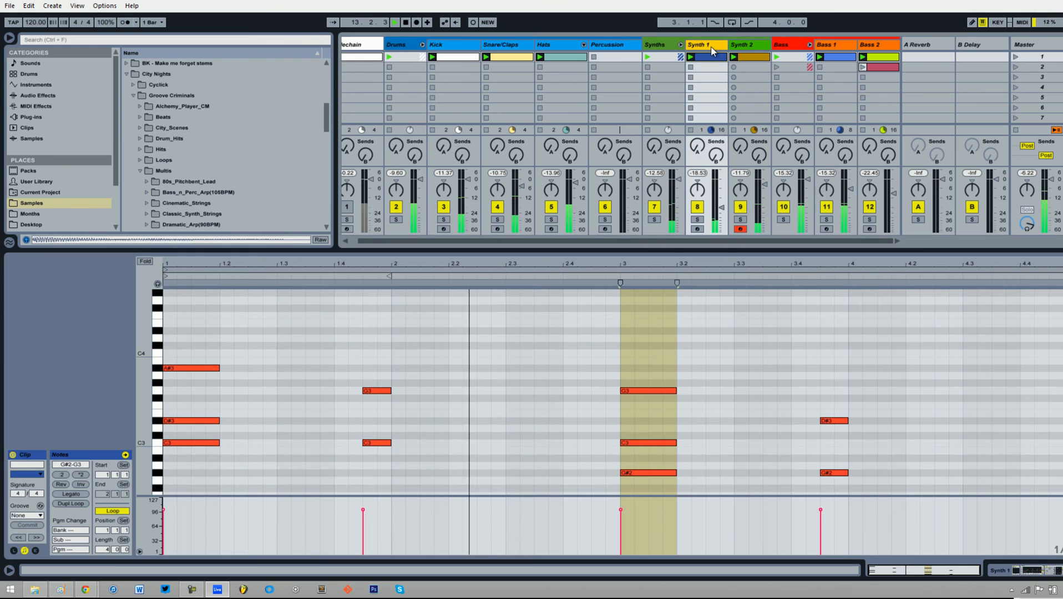
left_click(40, 515)
left_click(42, 535)
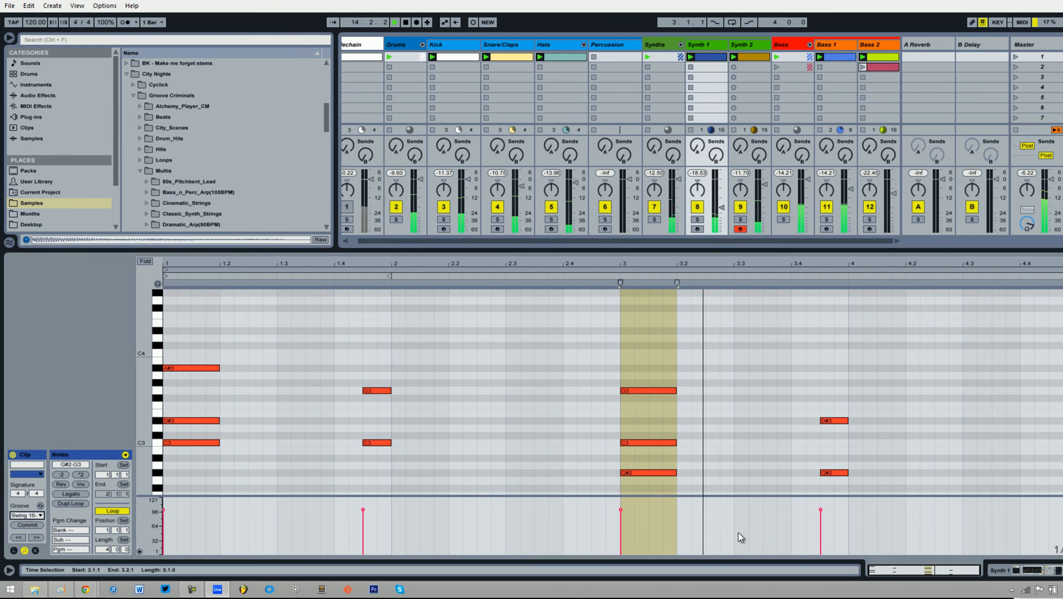
left_click(1035, 572)
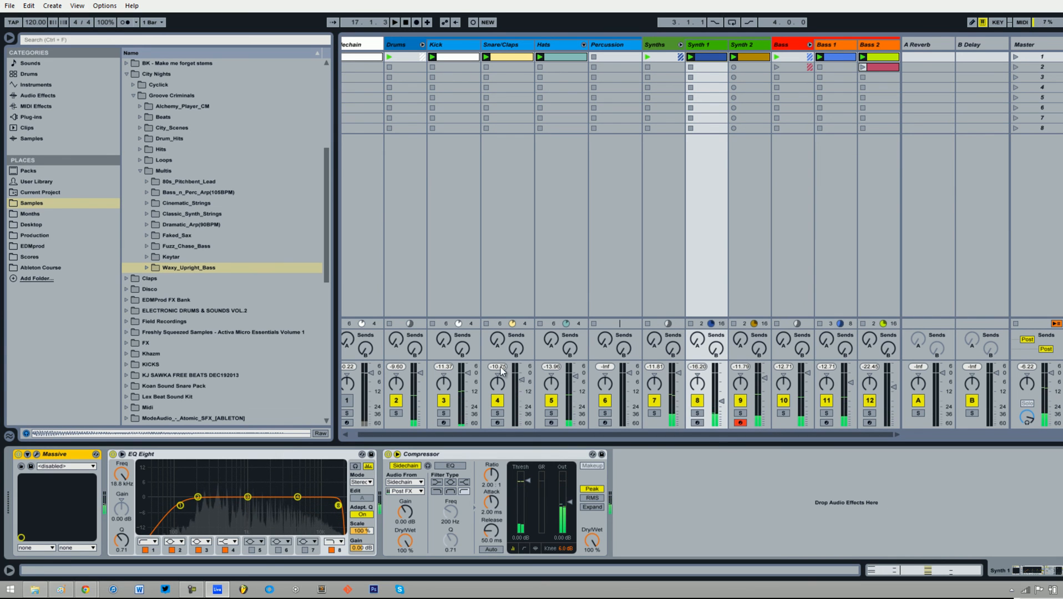
Step: Collapse the Multis, Groove Criminals and City Nights folders in the Samples browser
left_click(133, 96)
left_click(133, 95)
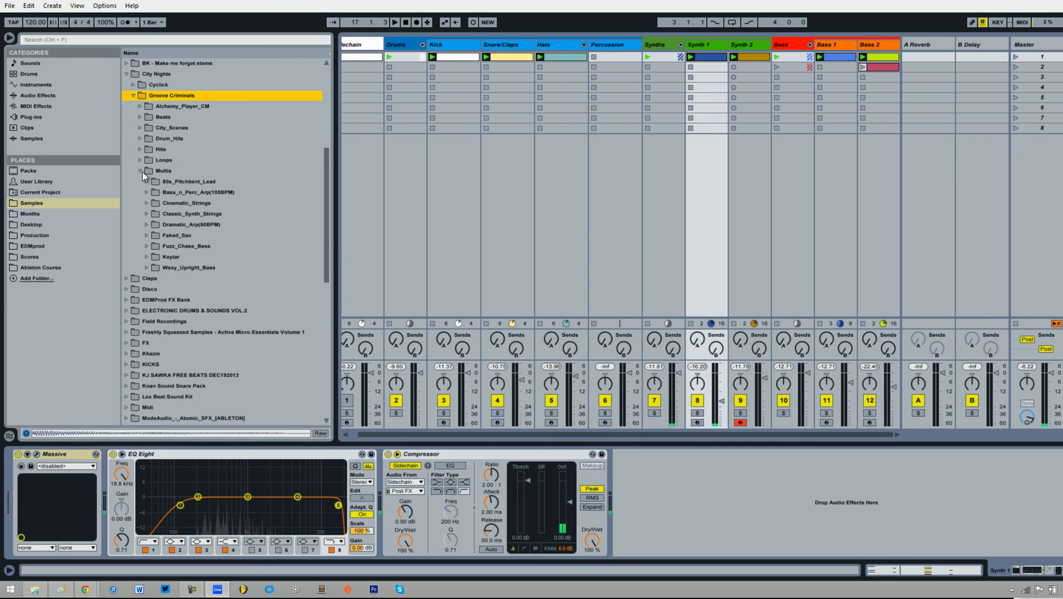
left_click(142, 172)
right_click(142, 150)
left_click(136, 98)
left_click(128, 75)
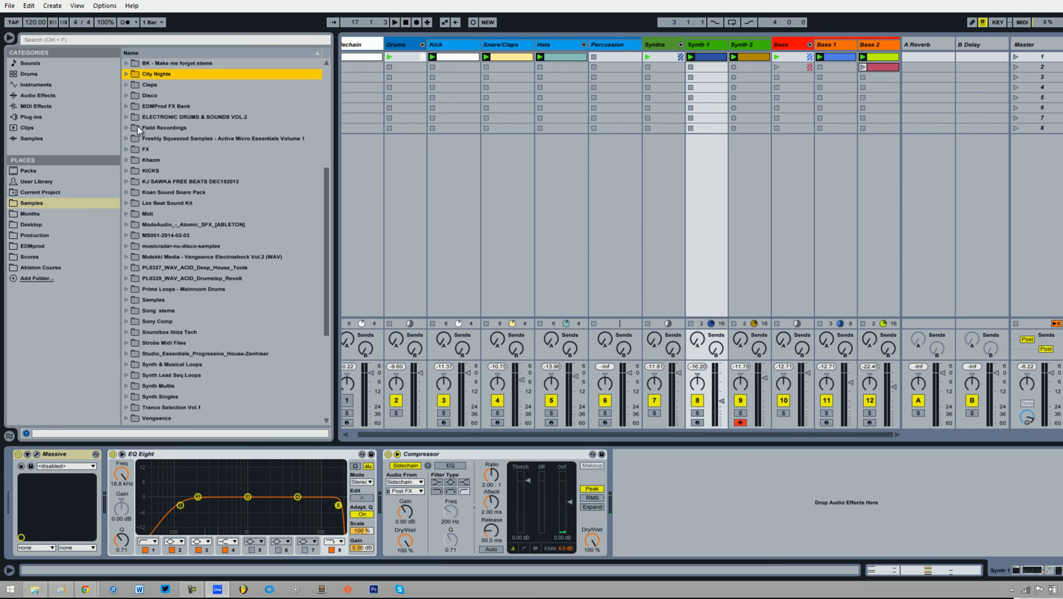
Step: Look through the Vocal sample folder, including Female Shouts and Scats, and collapse it
scroll(147, 269, "down", 3)
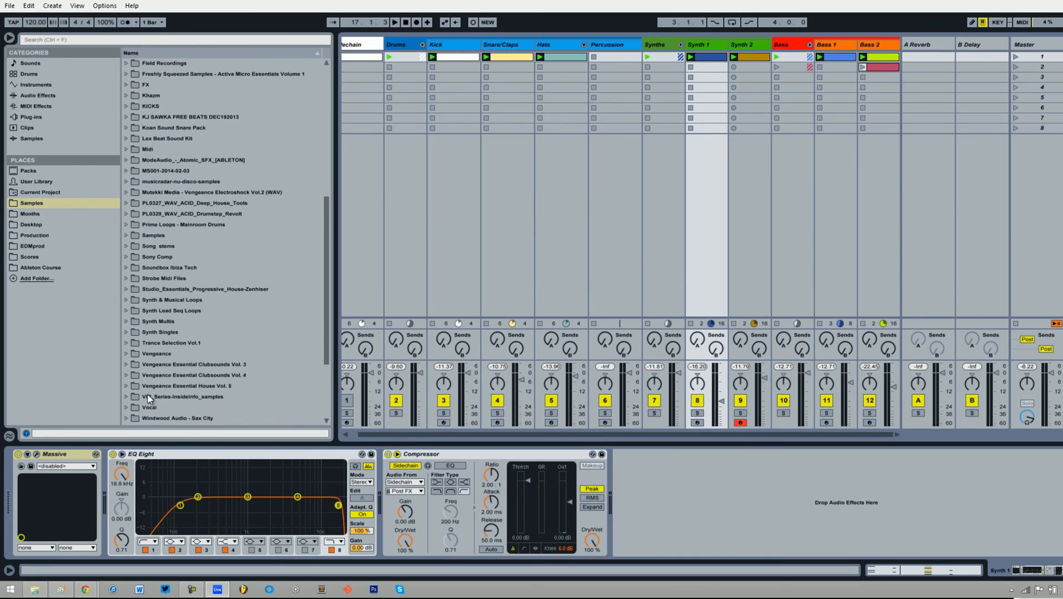
left_click(126, 407)
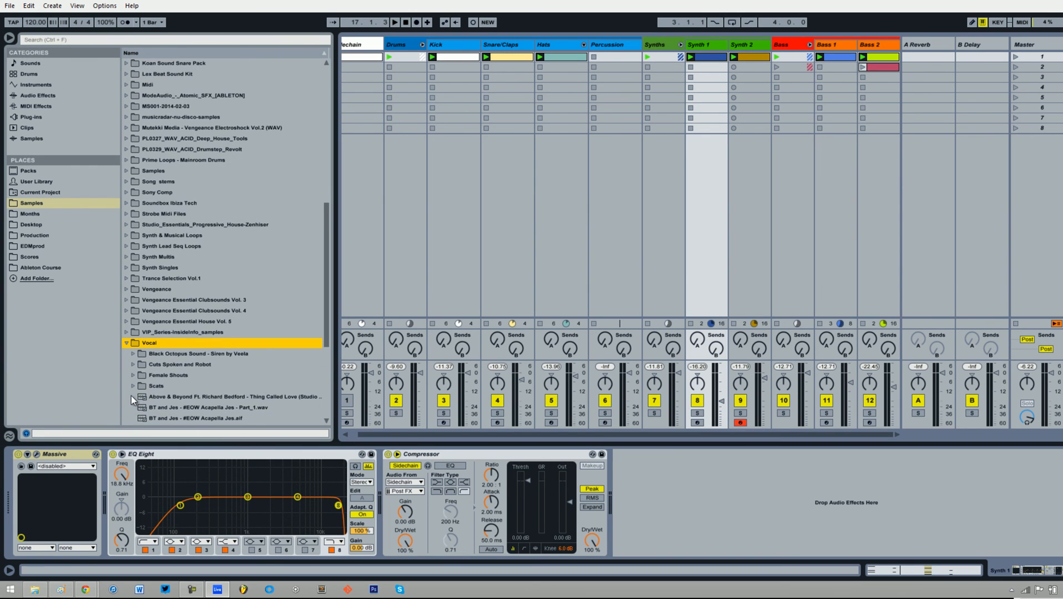
left_click(133, 374)
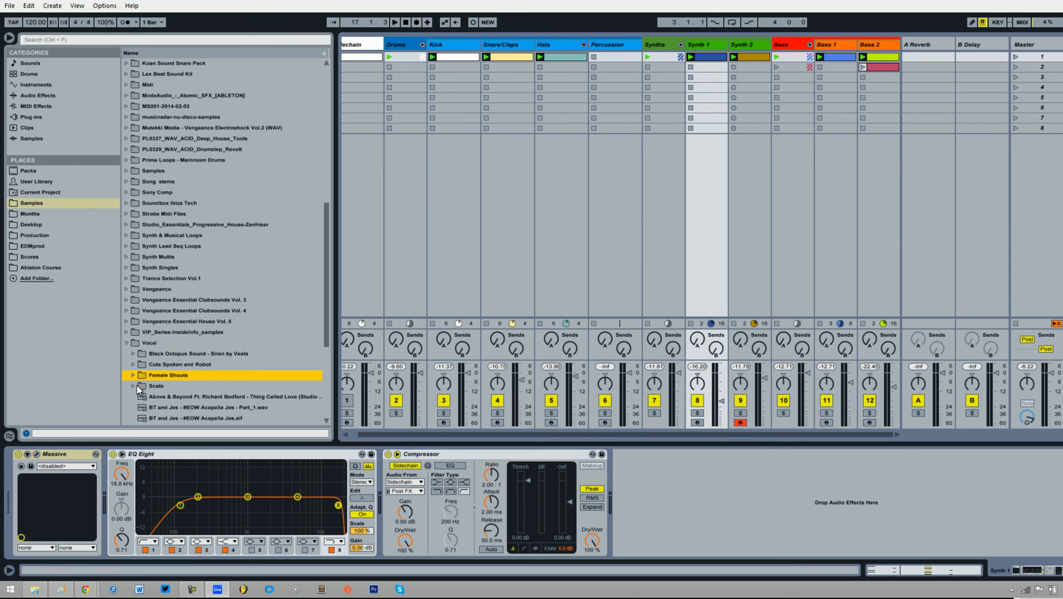
scroll(137, 388, "down", 3)
scroll(137, 390, "down", 2)
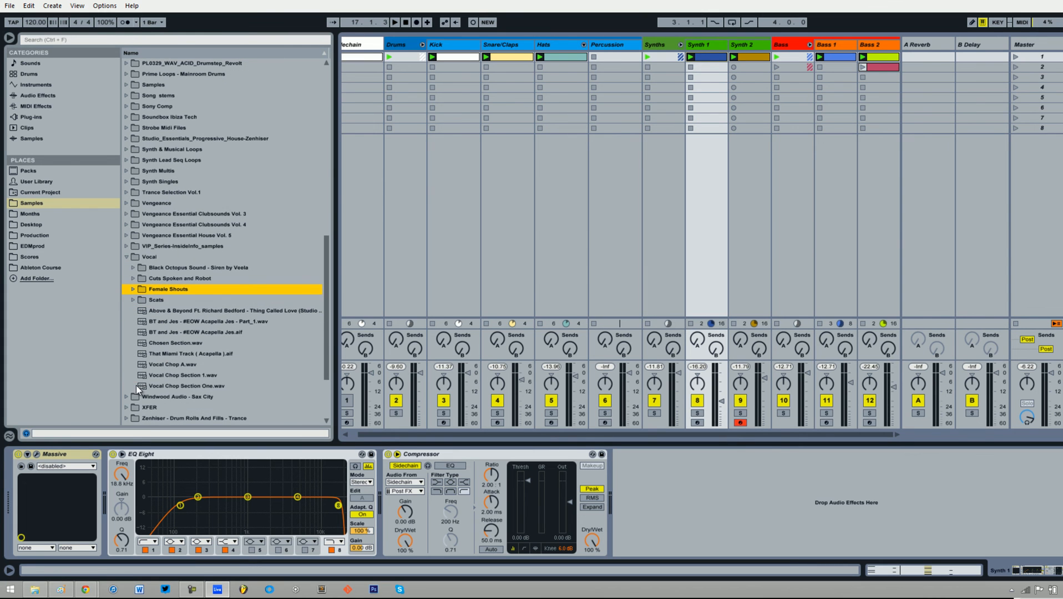
left_click(131, 301)
left_click(131, 302)
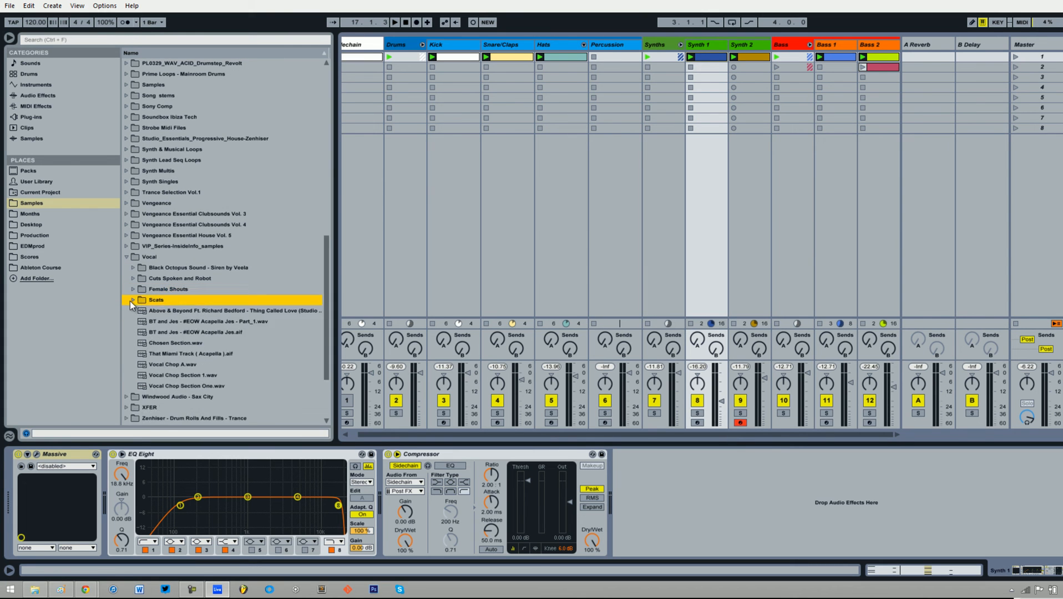
scroll(150, 303, "down", 3)
scroll(152, 305, "up", 4)
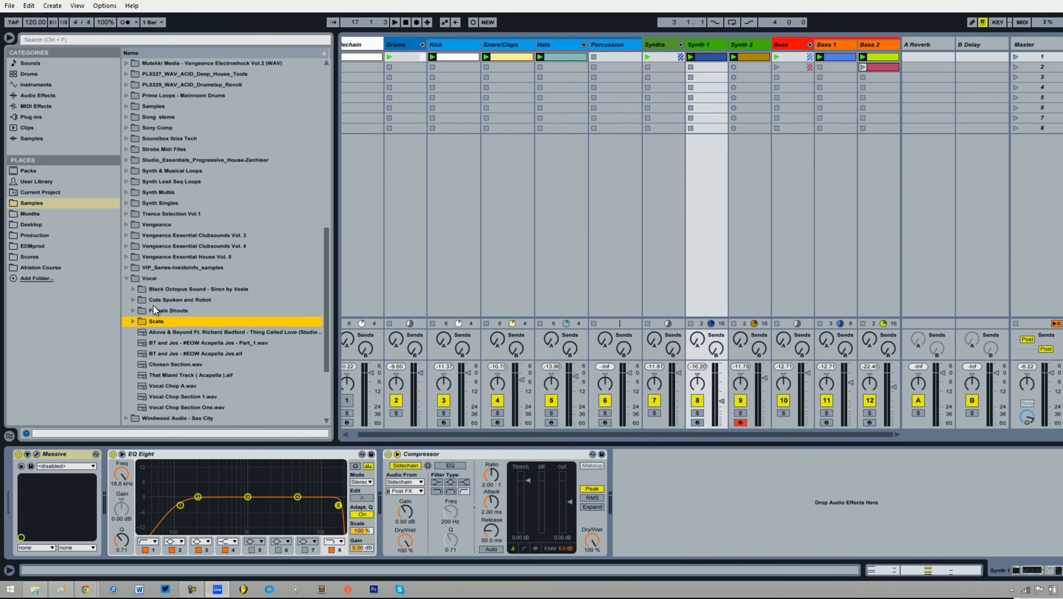
left_click(130, 275)
scroll(277, 271, "up", 7)
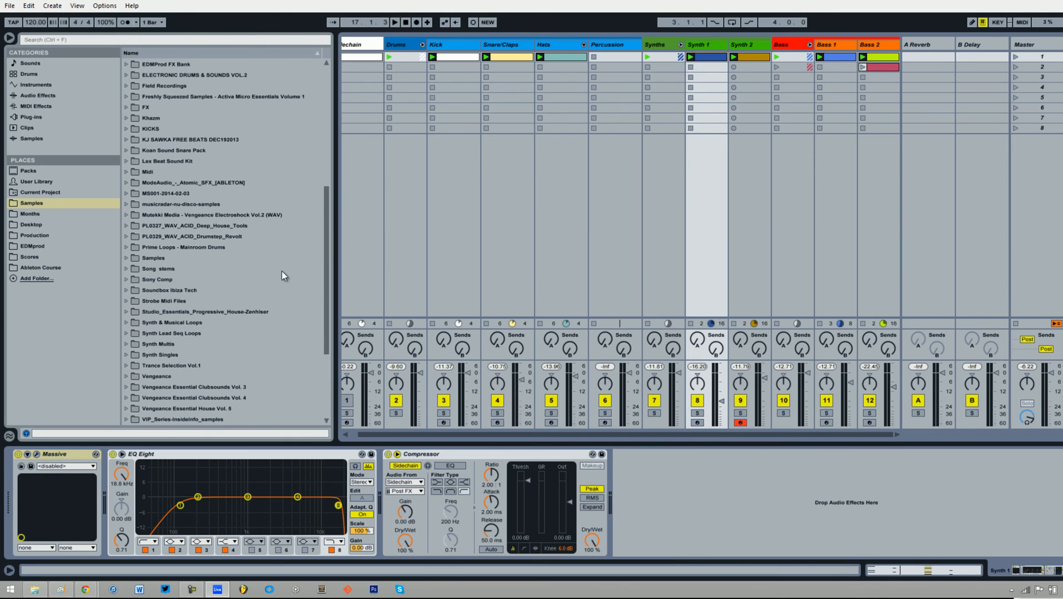
Step: Delete the unused second-scene clip from the Bass 2 track
left_click_drag(414, 435, 514, 435)
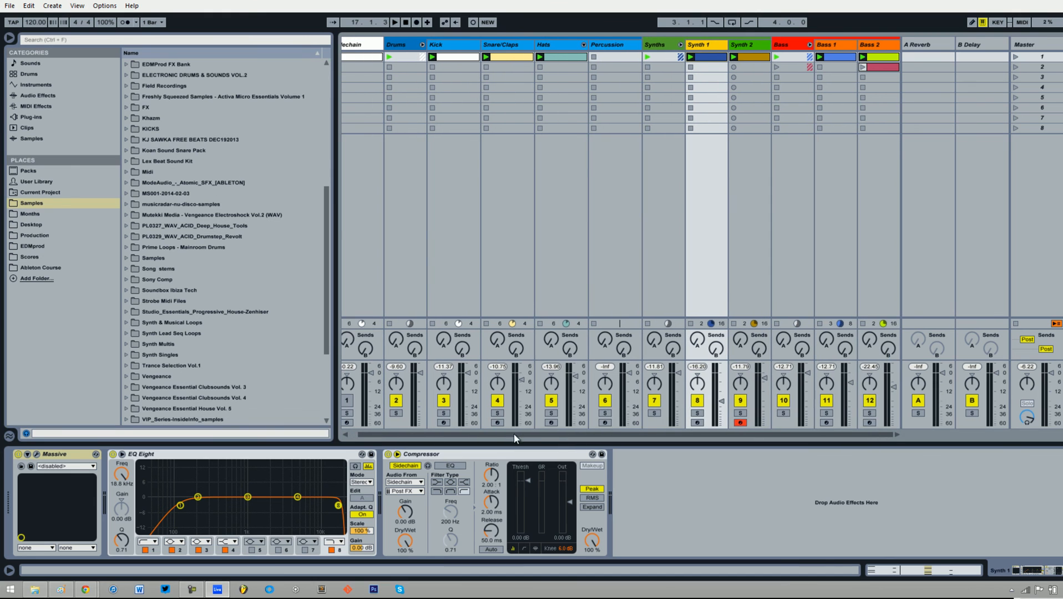
left_click(882, 67)
key("Delete")
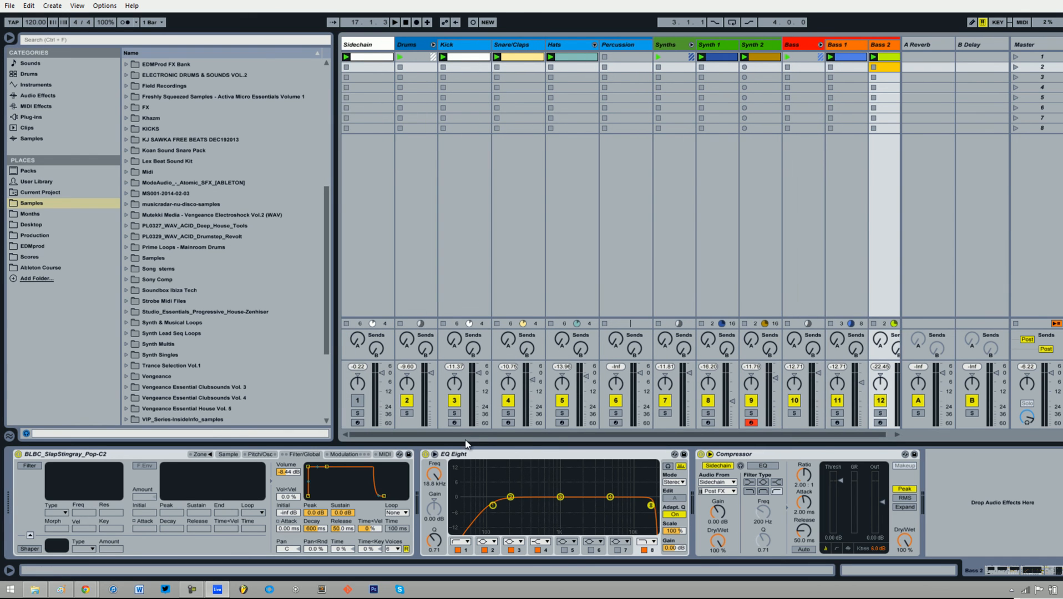
Step: Review the Kick, Snare/Claps, Hats, Bass 1, Bass 2, Synth 1 and Synth 2 tracks and their devices
left_click(450, 57)
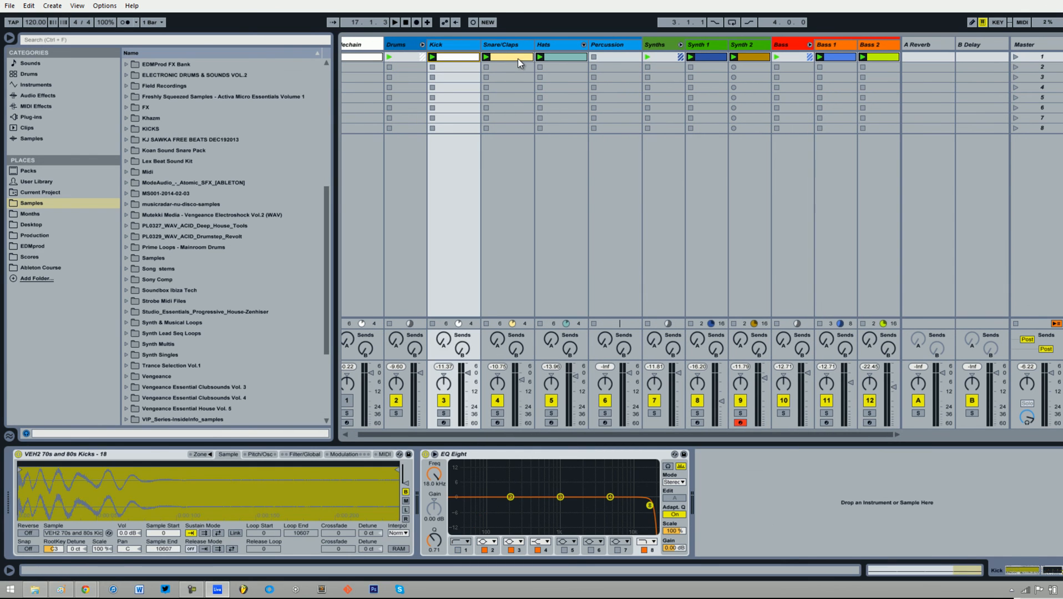
left_click(518, 58)
left_click(569, 61)
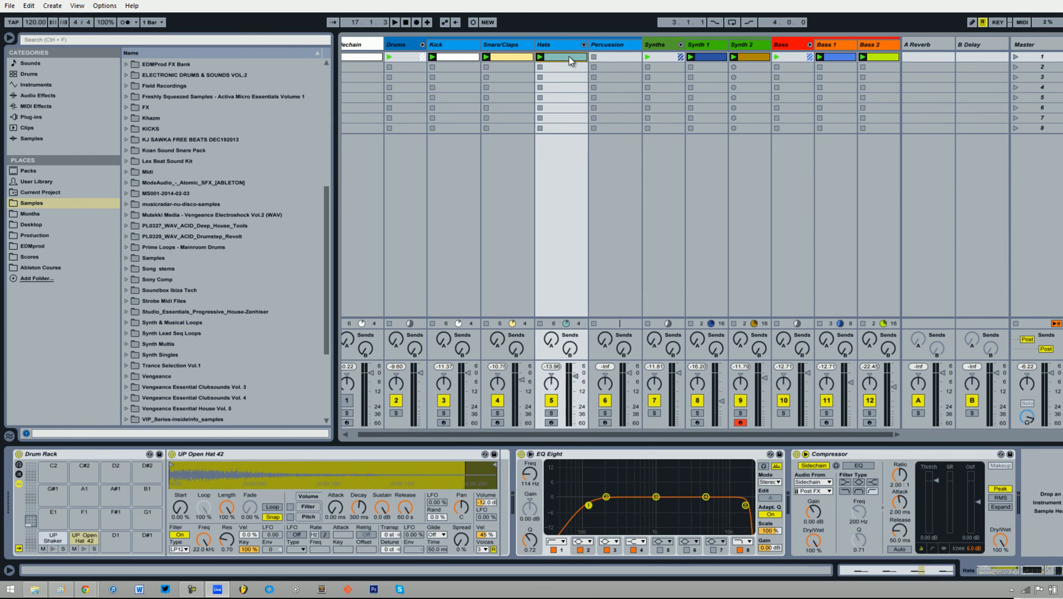
left_click(832, 60)
left_click(882, 57)
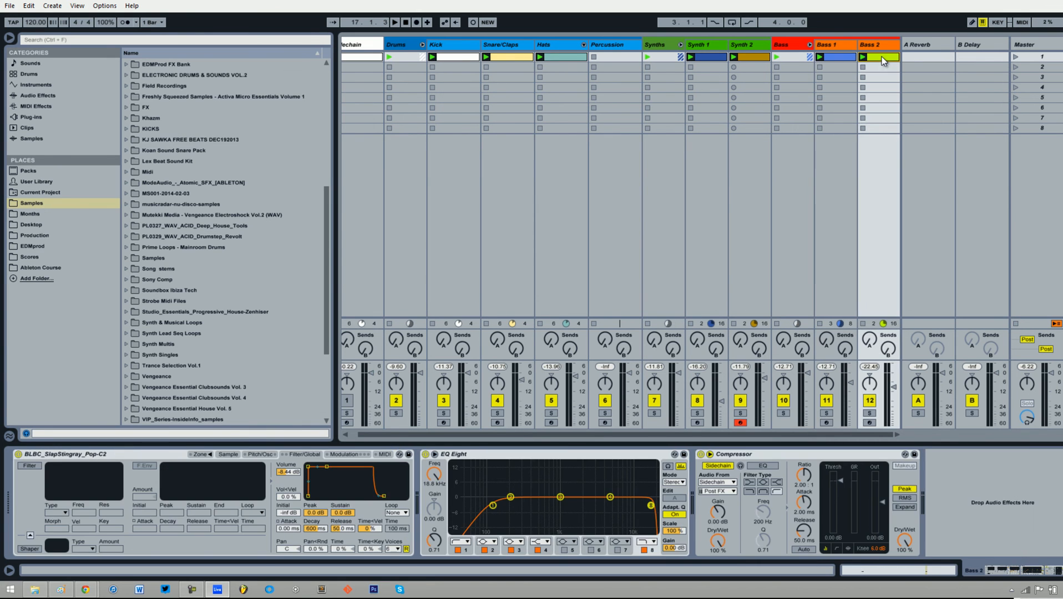
left_click(719, 48)
left_click(763, 42)
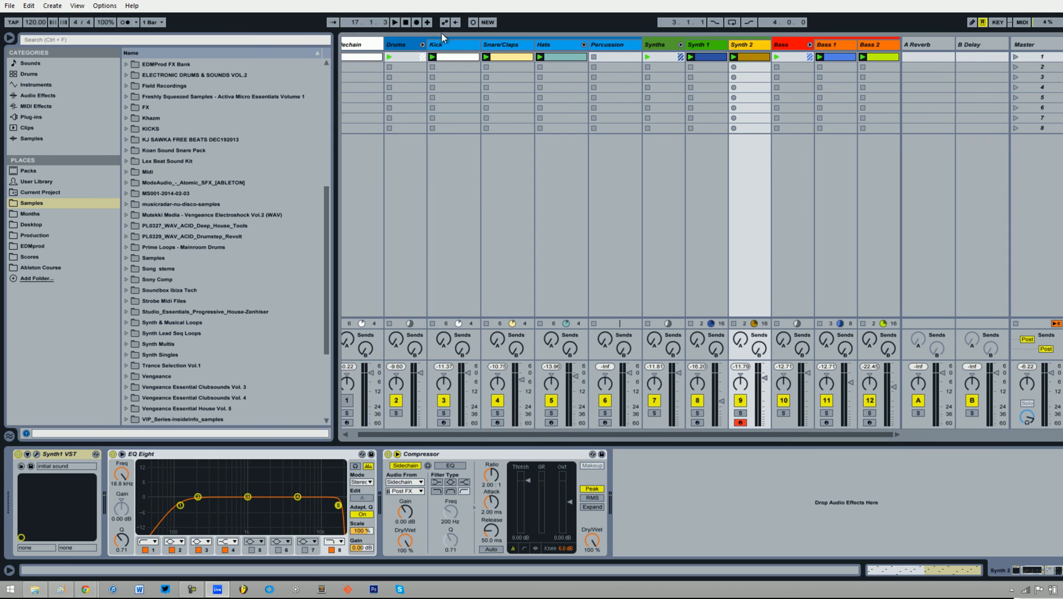
Step: Play the full mix, stop playback and select the Snare/Claps track
left_click(395, 23)
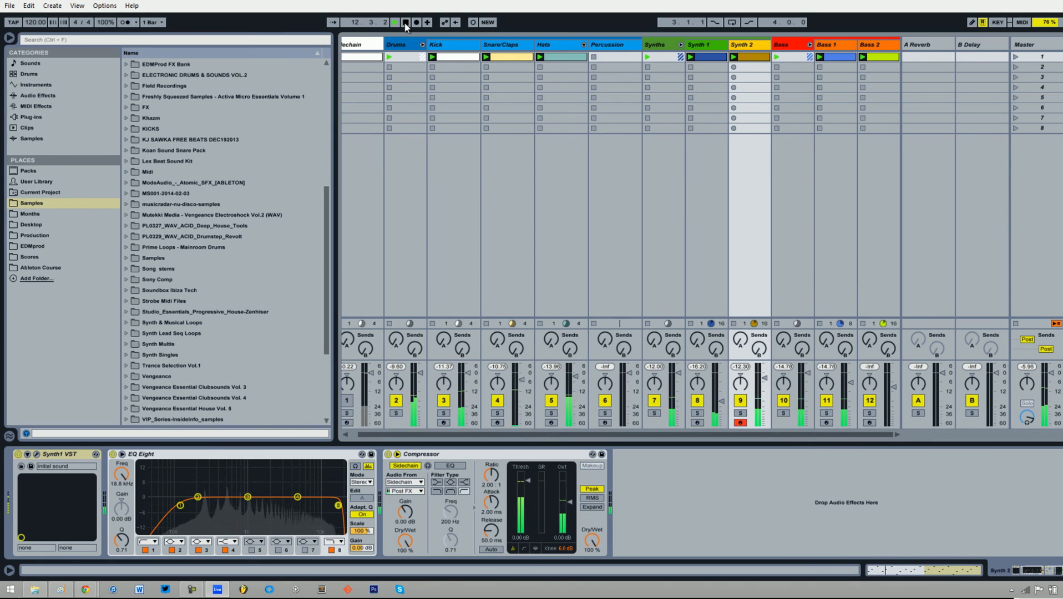
left_click(406, 23)
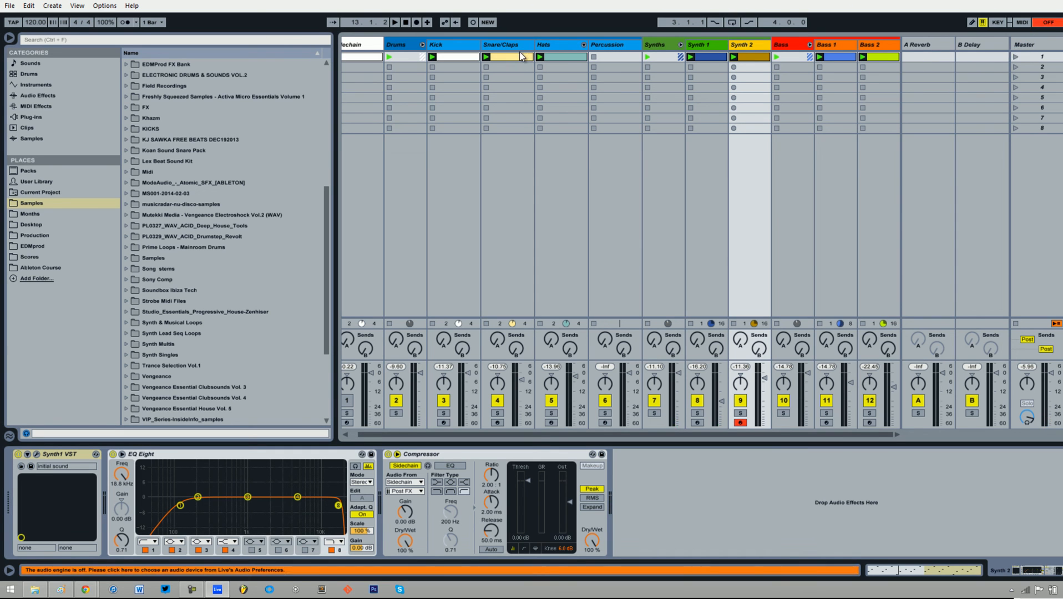
left_click(519, 245)
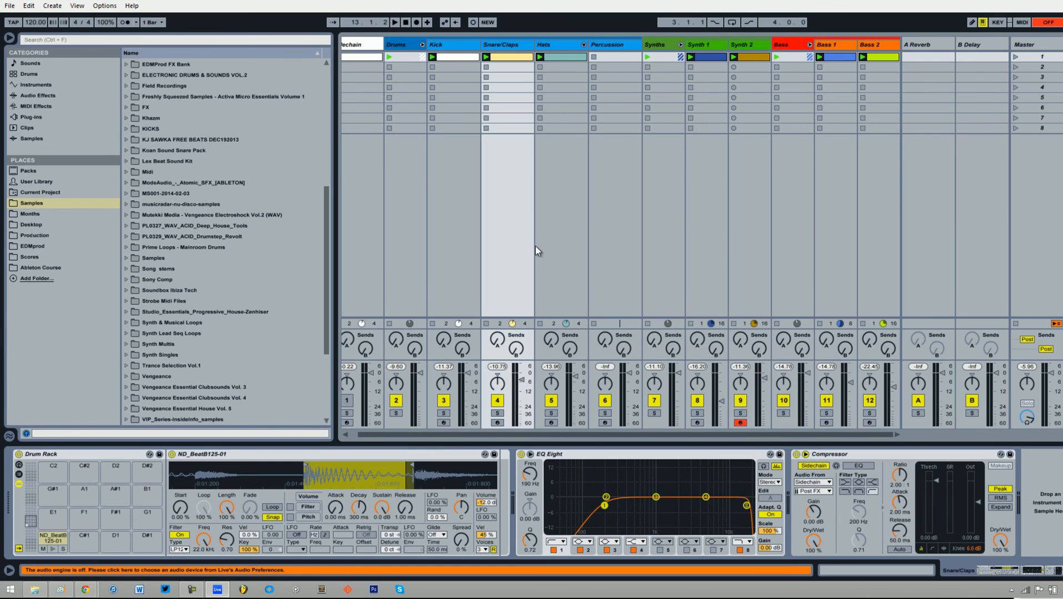